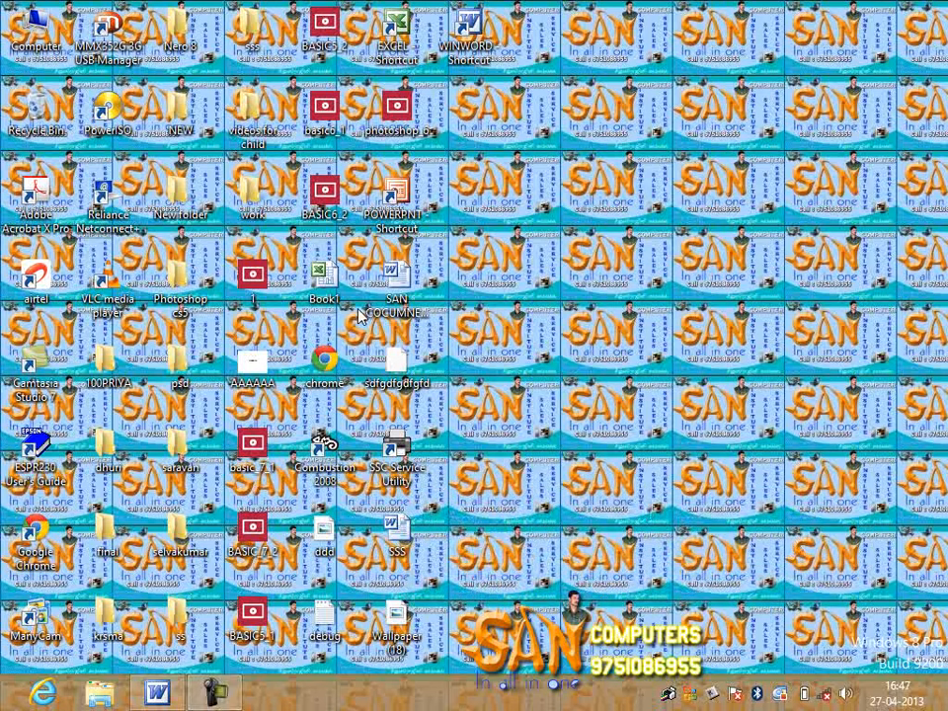
# Switch to the open Word document and look over its rows of Latin characters and matching Tamil letters
pyautogui.click(160, 697)
pyautogui.click(680, 524)
pyautogui.moveTo(45, 393); pyautogui.dragTo(740, 522)
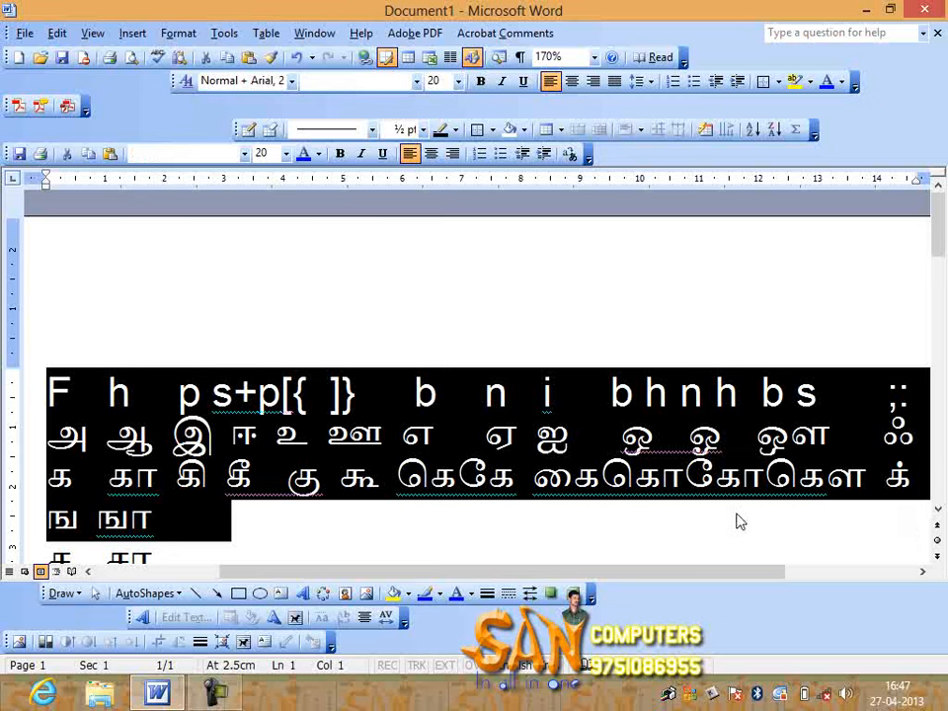
pyautogui.click(740, 521)
pyautogui.click(572, 480)
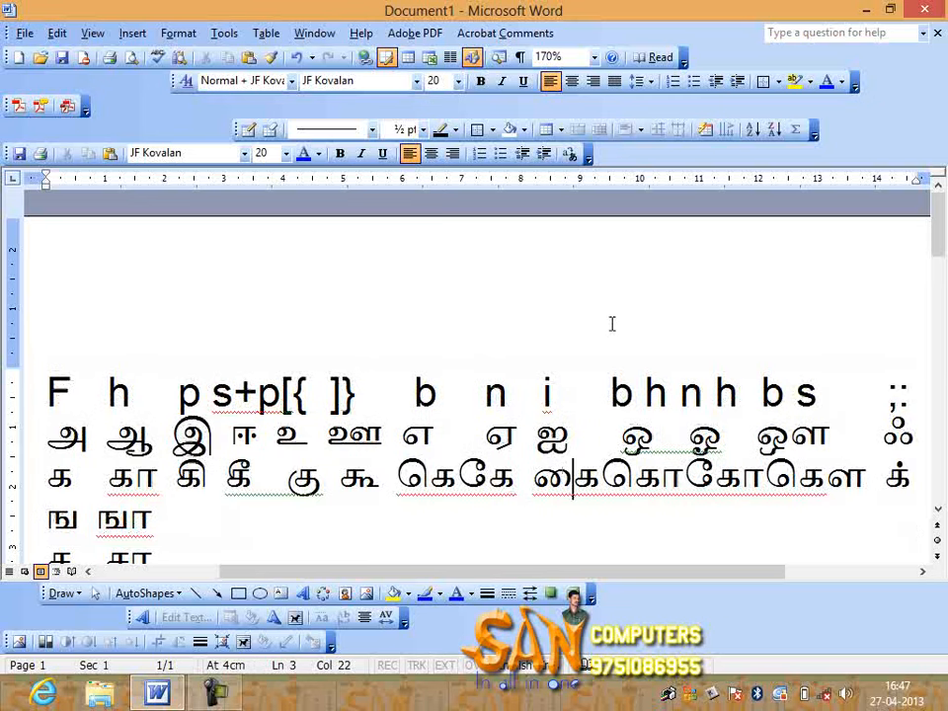
pyautogui.click(582, 393)
pyautogui.click(587, 393)
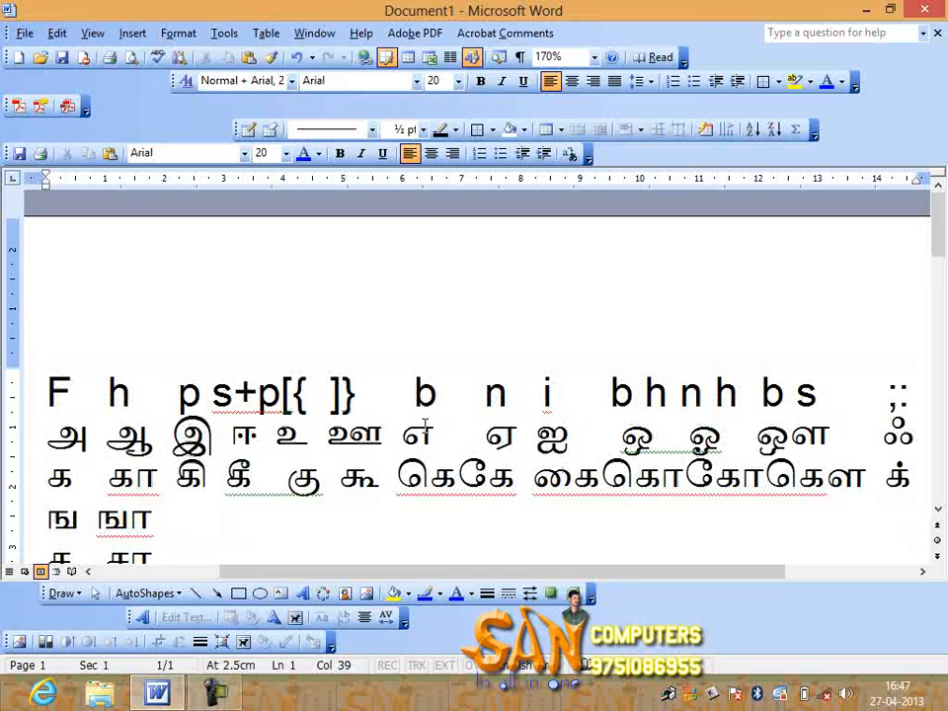
pyautogui.click(425, 426)
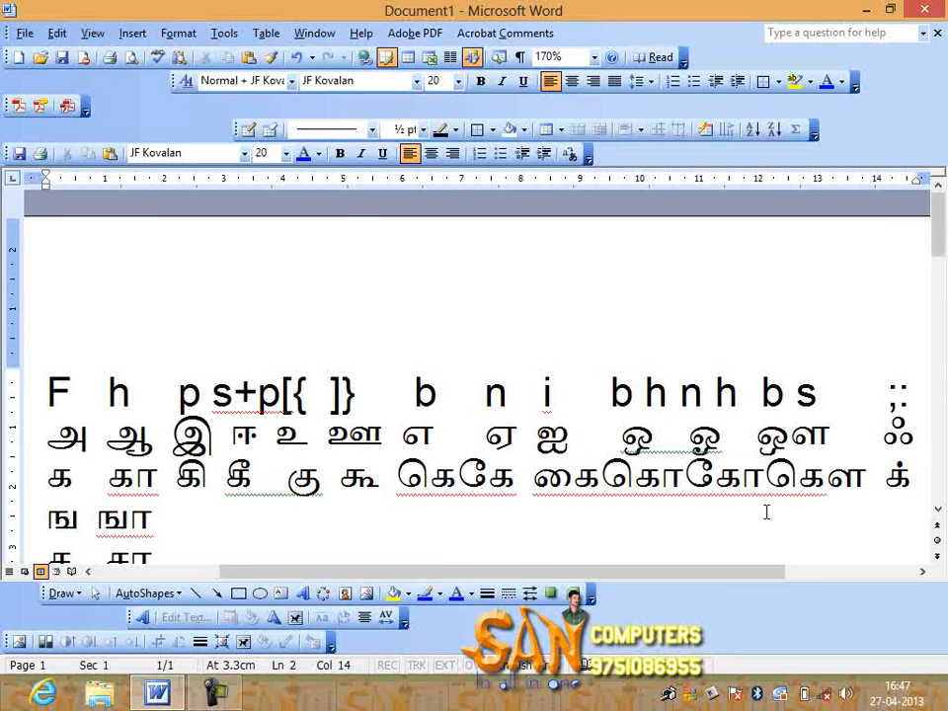
pyautogui.click(638, 479)
pyautogui.moveTo(943, 8)
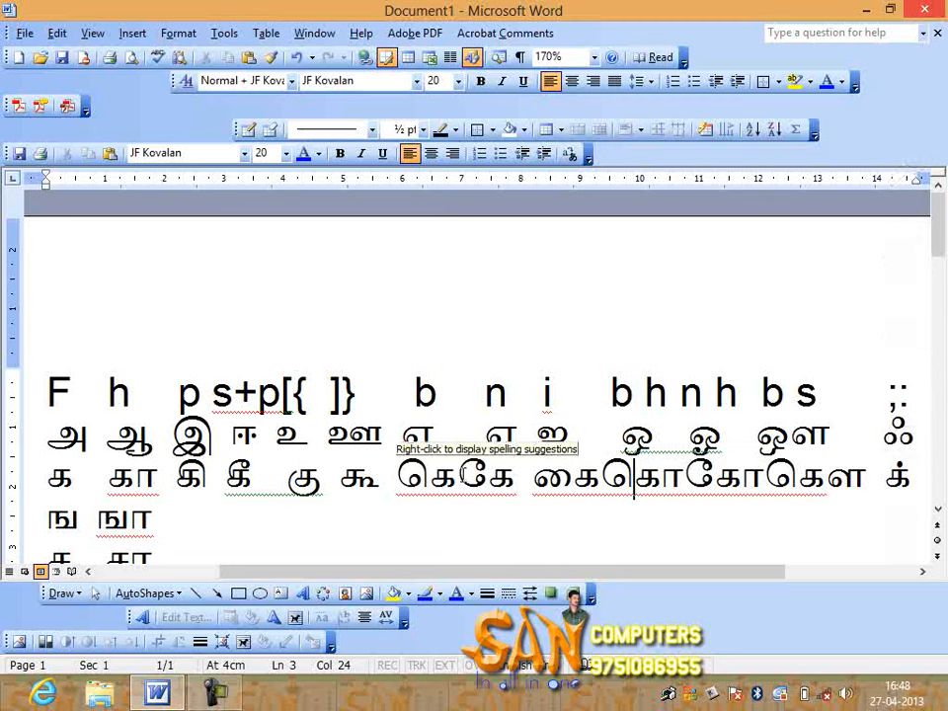
# Close the Tamil letter document without saving its changes
pyautogui.click(24, 33)
pyautogui.click(45, 96)
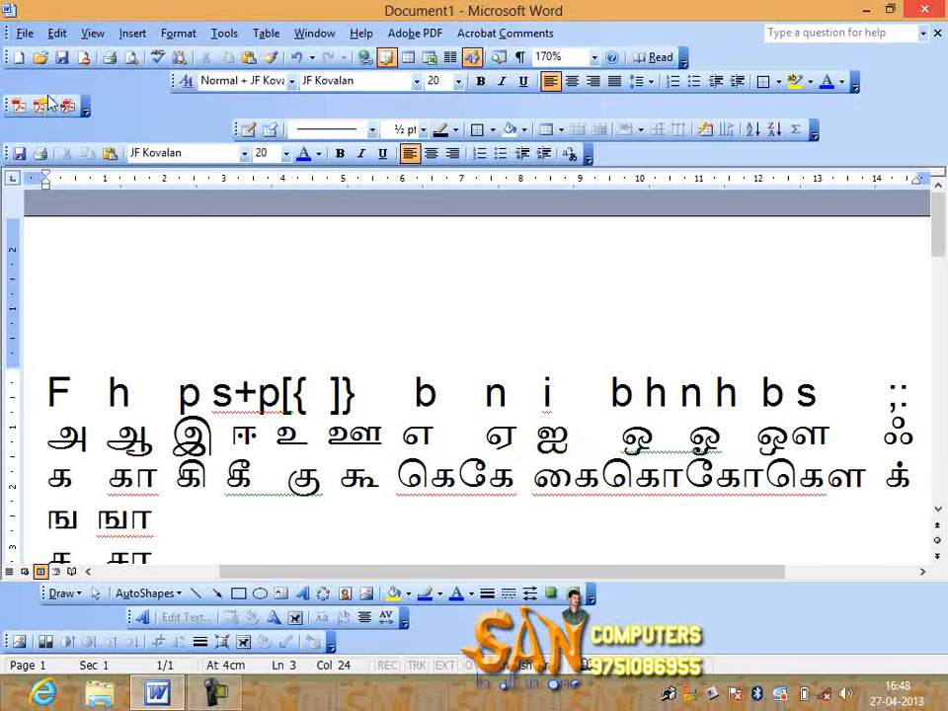
pyautogui.click(477, 394)
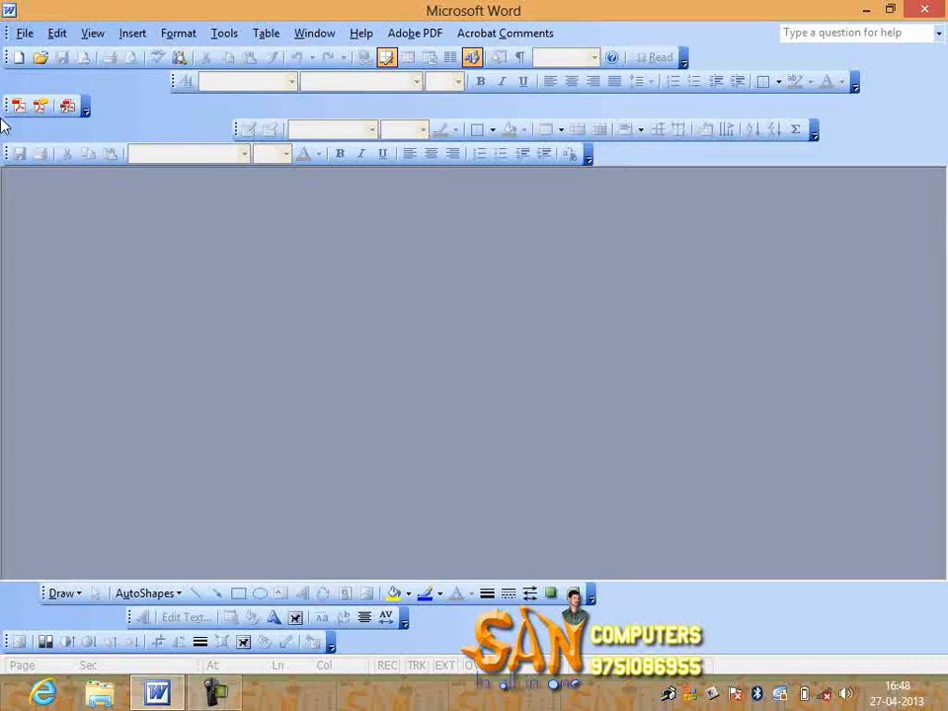
# Create a new blank document
pyautogui.click(22, 33)
pyautogui.click(40, 57)
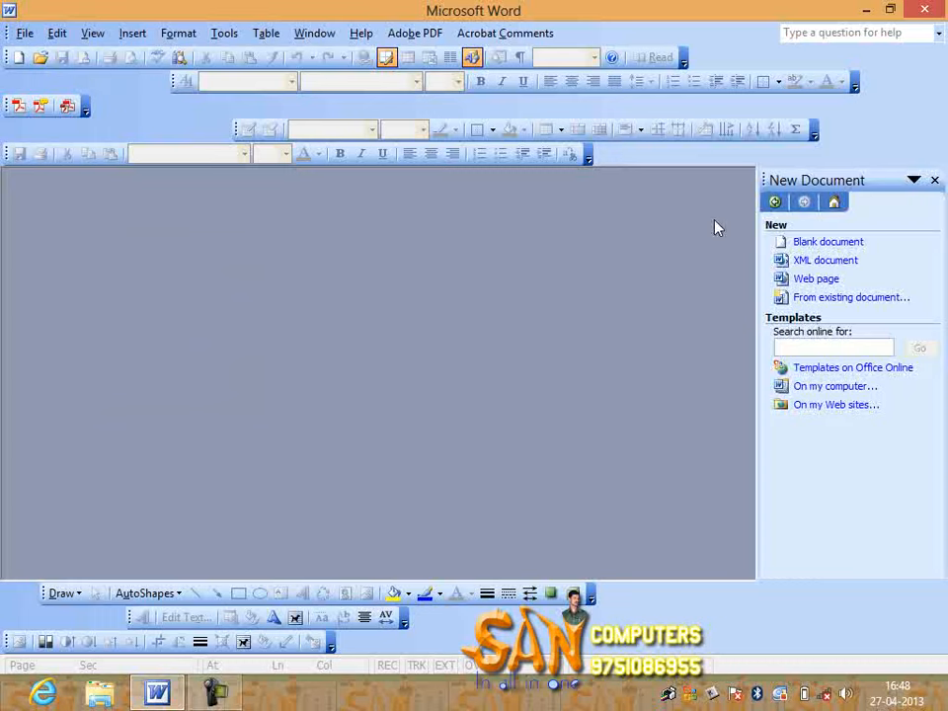
pyautogui.click(790, 243)
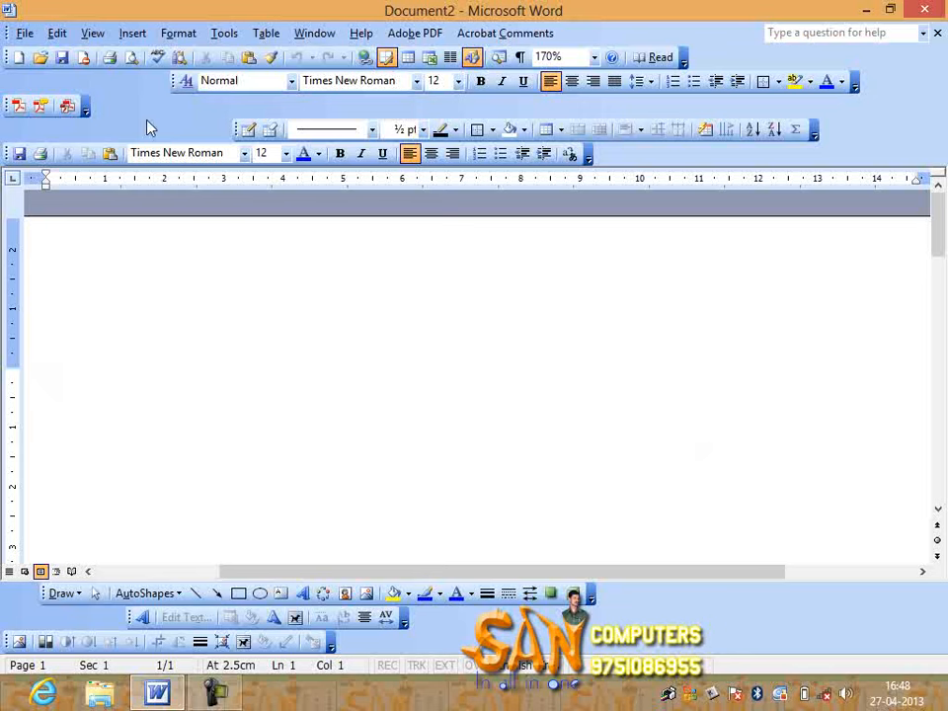
# Close the blank document and exit Word
pyautogui.click(24, 32)
pyautogui.click(44, 96)
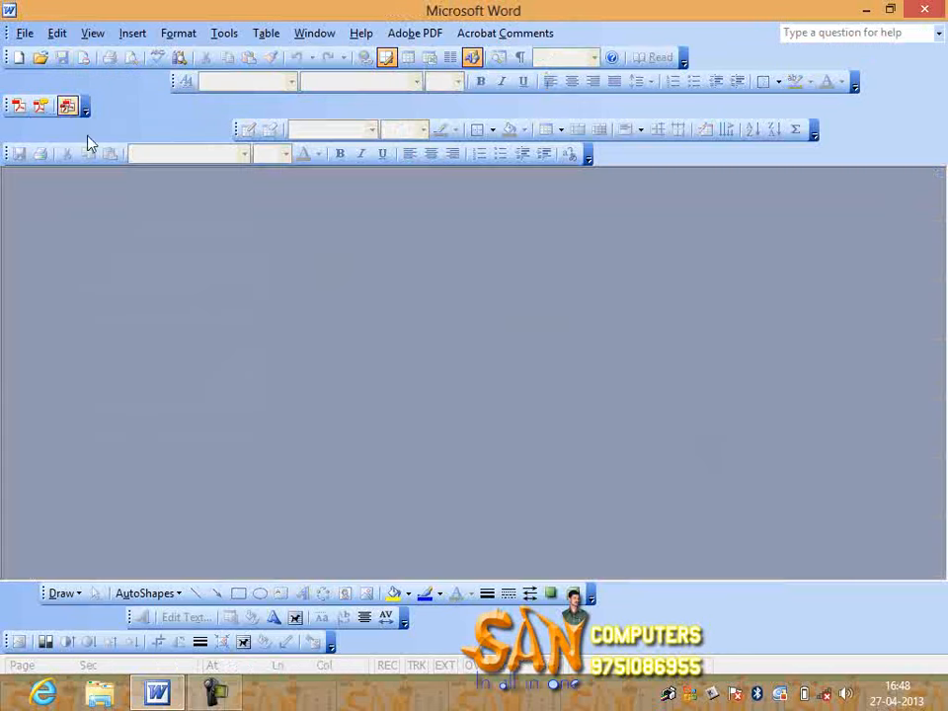
pyautogui.click(938, 8)
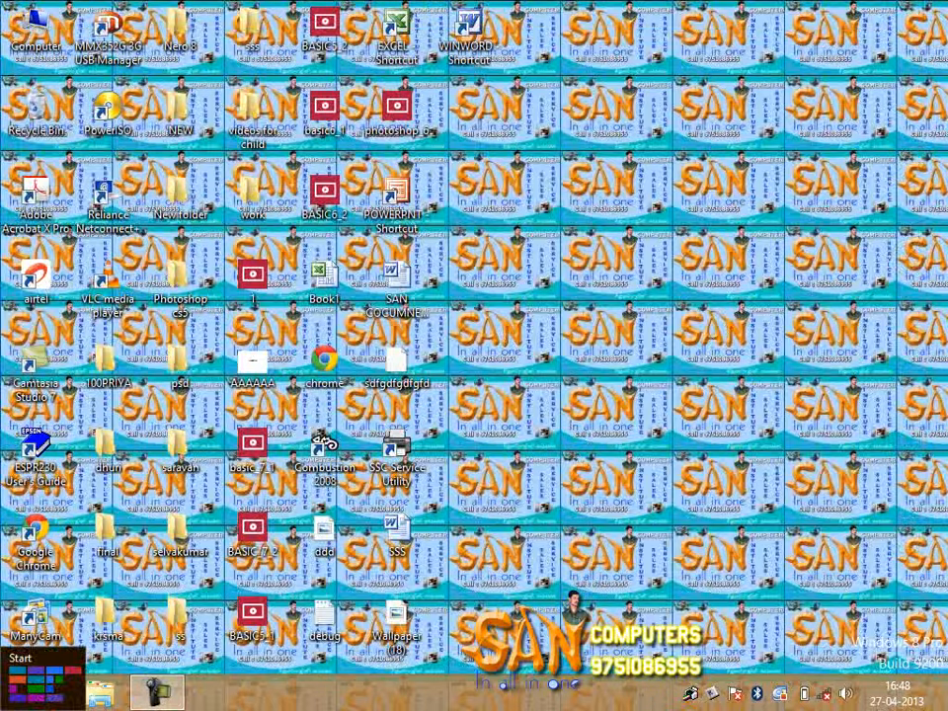
# Launch Microsoft Office Word 2003 from the Start screen and dismiss the Getting Started pane
pyautogui.click(15, 697)
pyautogui.scroll(-10, 504, 566)
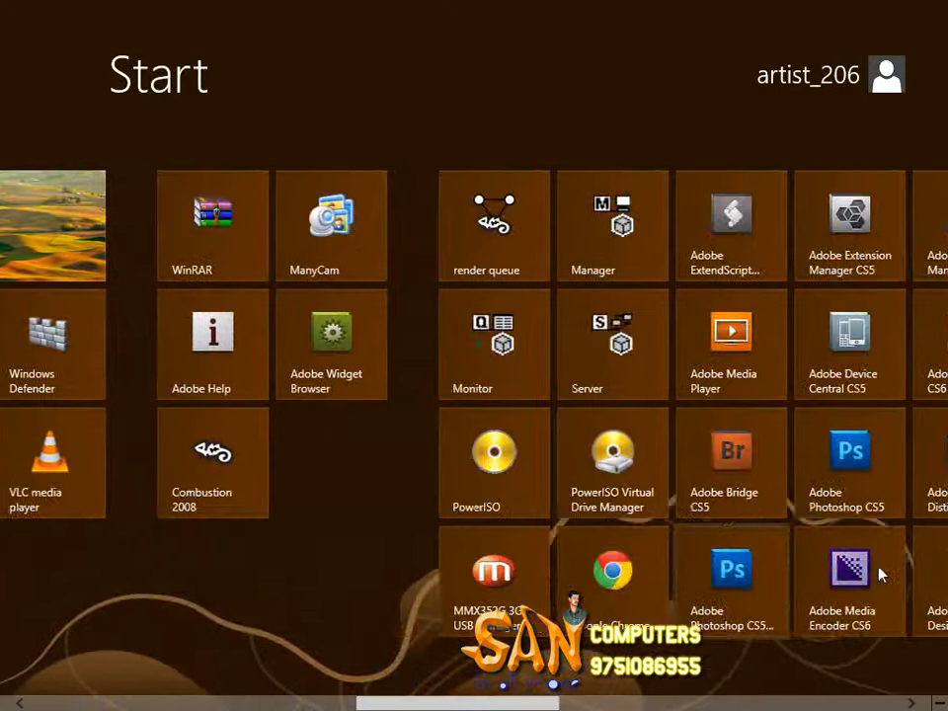
pyautogui.scroll(-5, 774, 575)
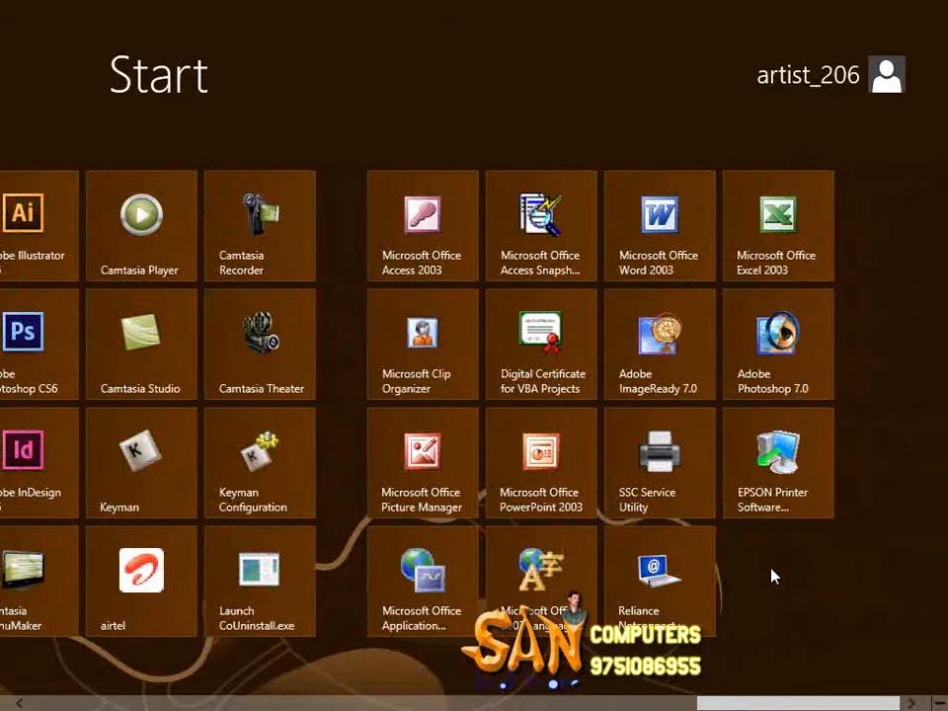
pyautogui.click(682, 262)
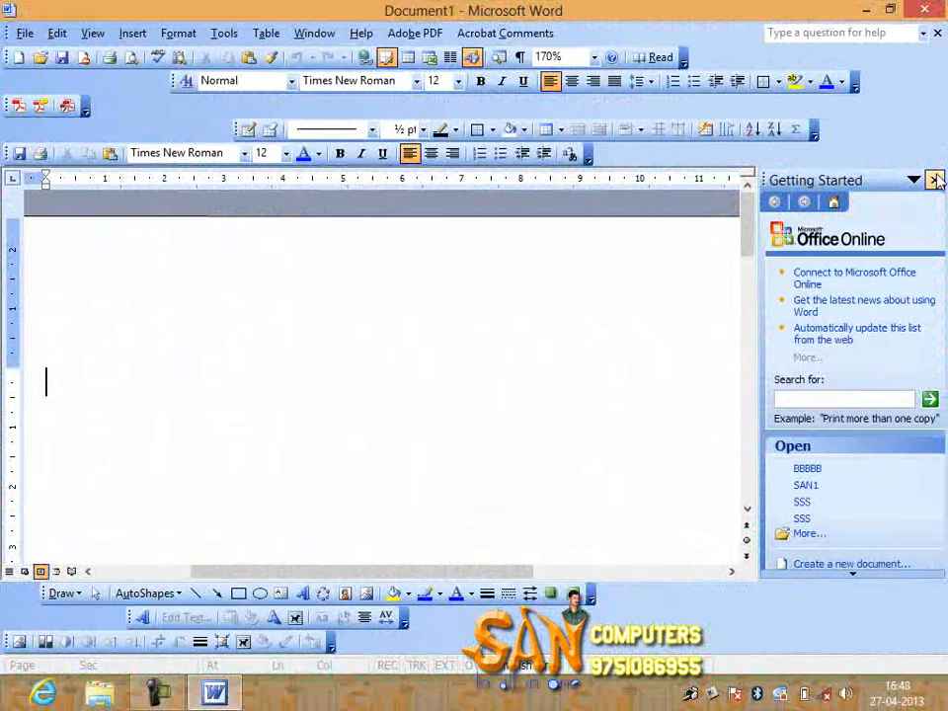
pyautogui.click(937, 181)
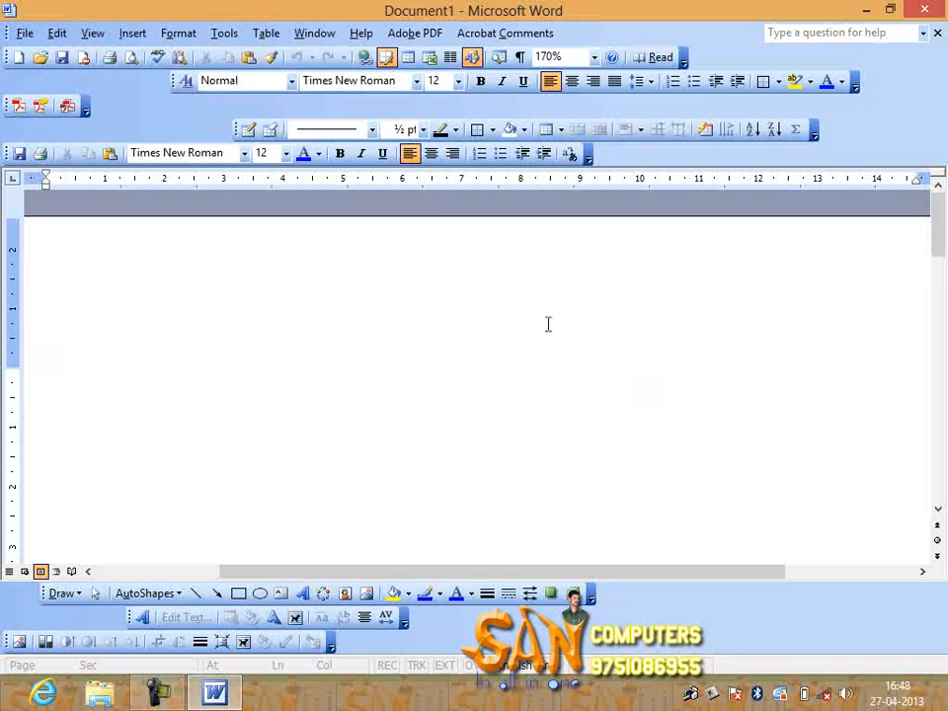
# Examine the File and Insert commands and the available break types without inserting a break
pyautogui.click(24, 33)
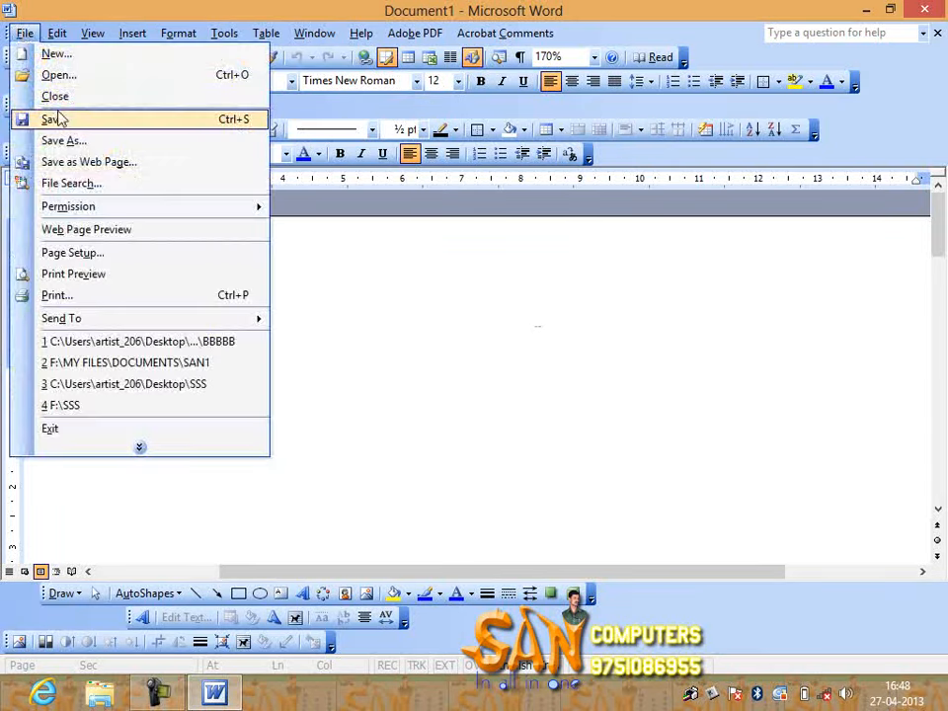
pyautogui.click(139, 448)
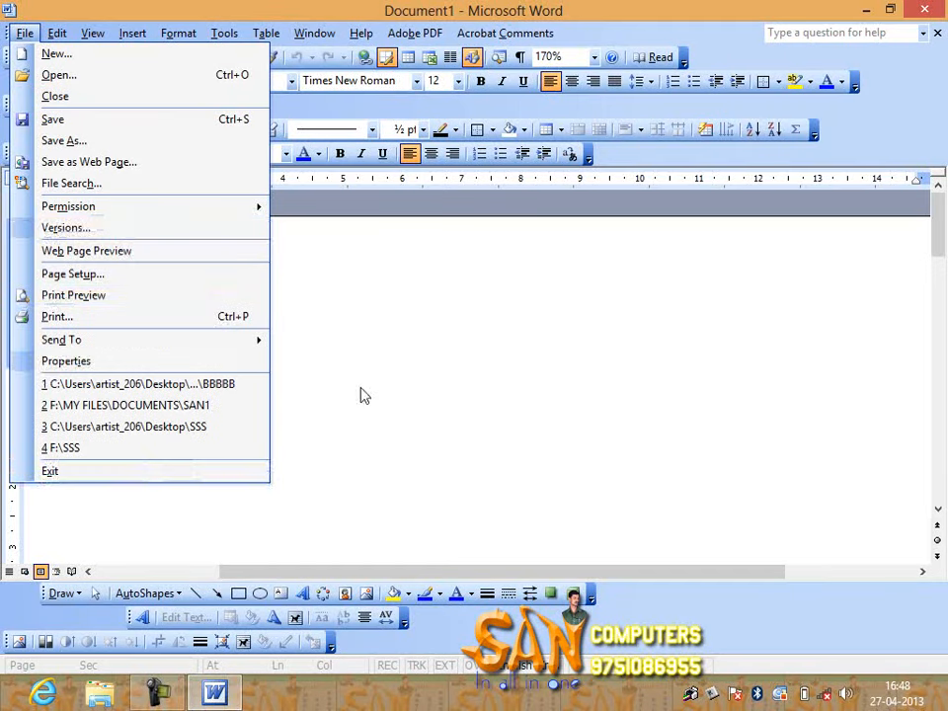
pyautogui.moveTo(132, 34)
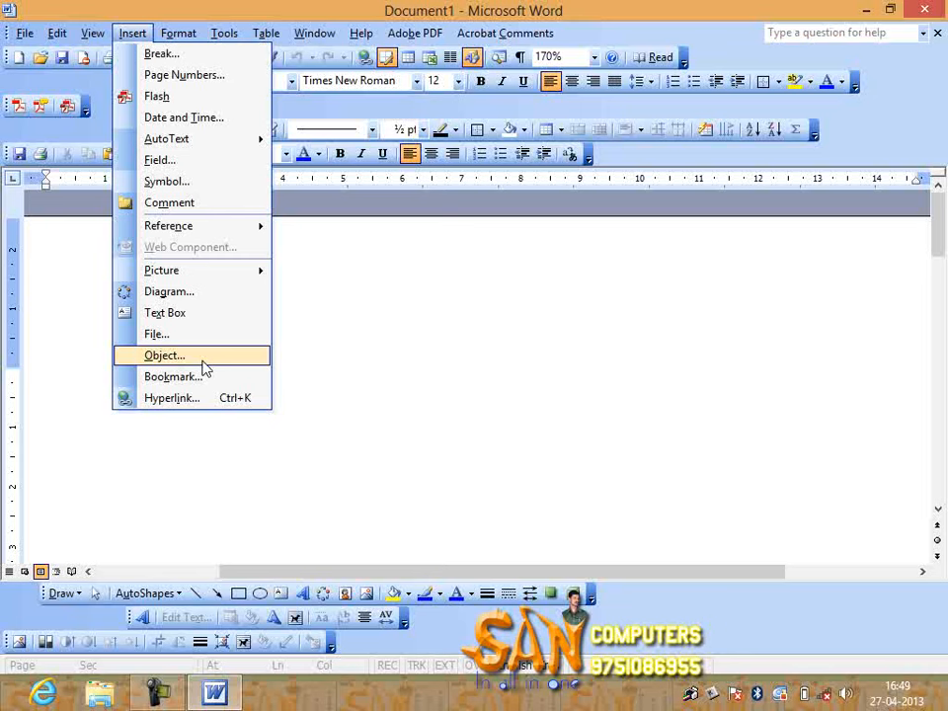
pyautogui.moveTo(93, 32)
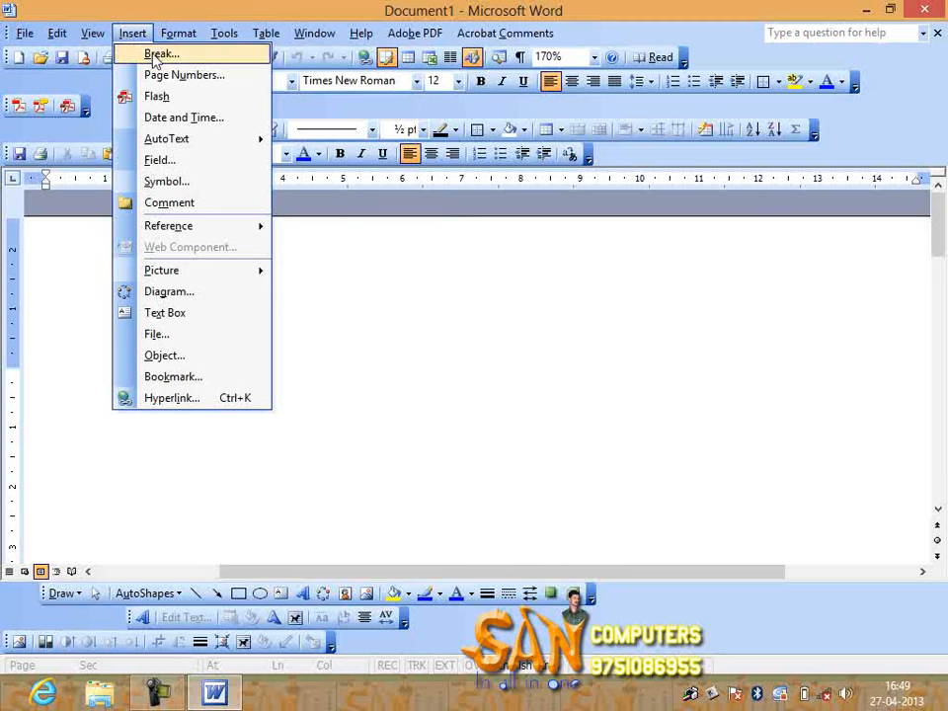
pyautogui.click(119, 54)
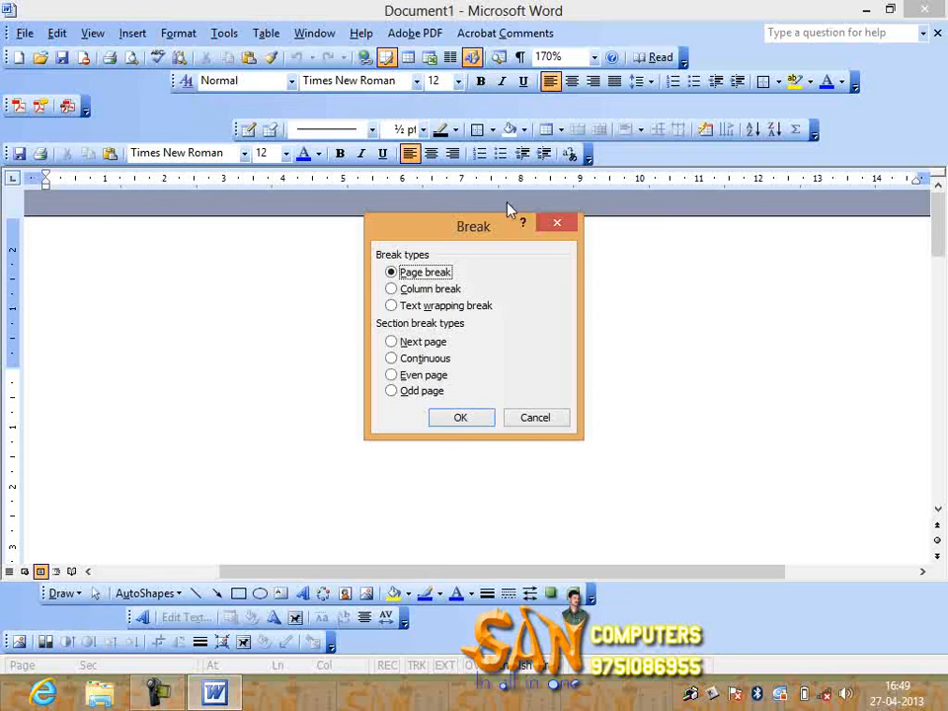
pyautogui.click(549, 419)
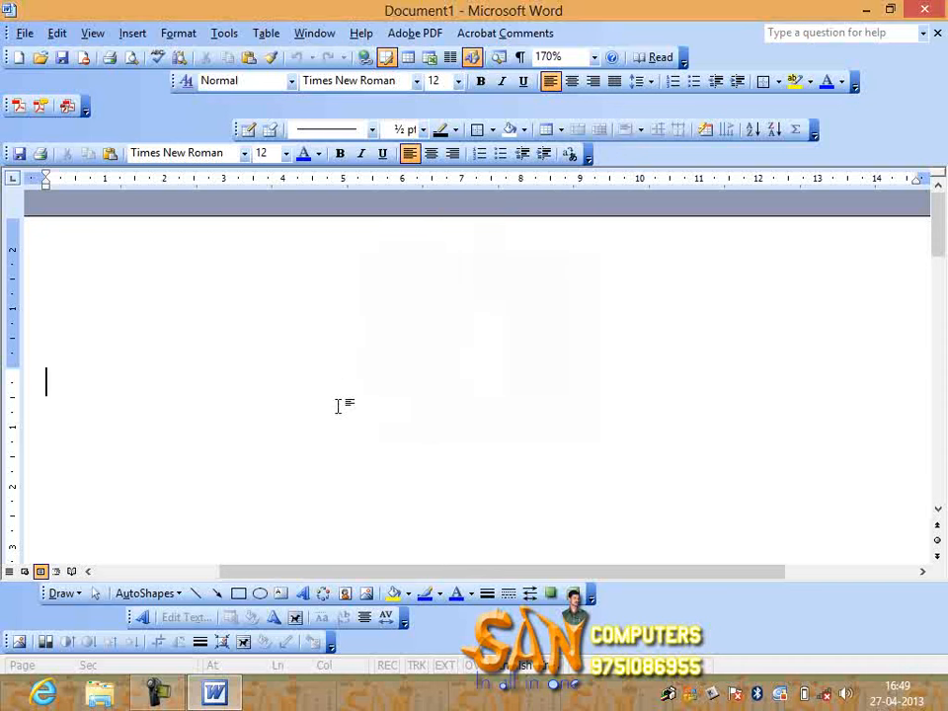
# Switch the document to Normal view and back to Print Layout, and look over the blank page
pyautogui.click(131, 33)
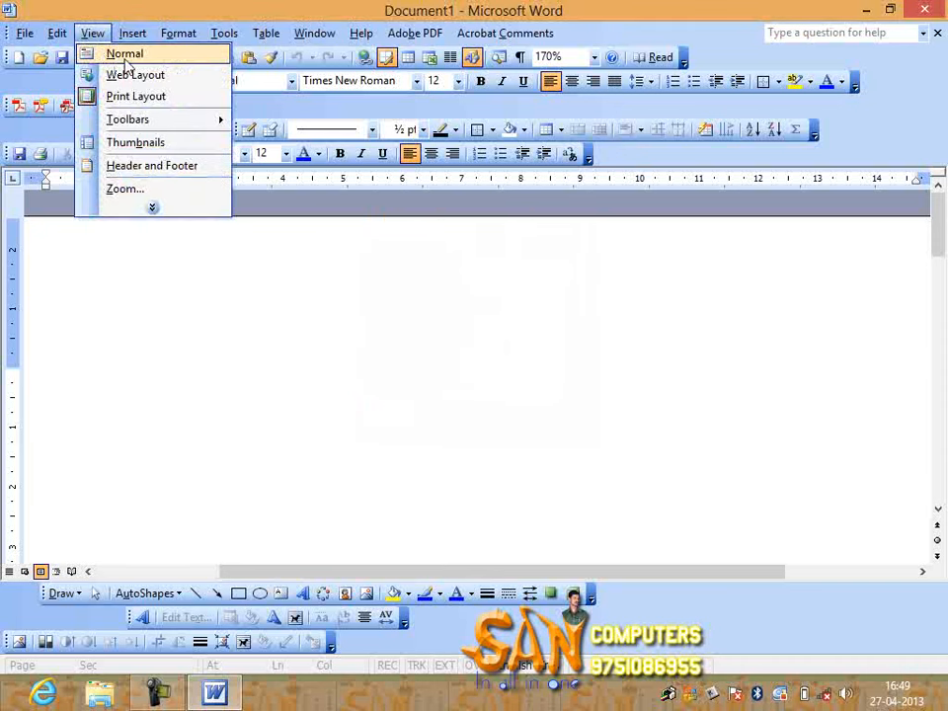
pyautogui.click(126, 57)
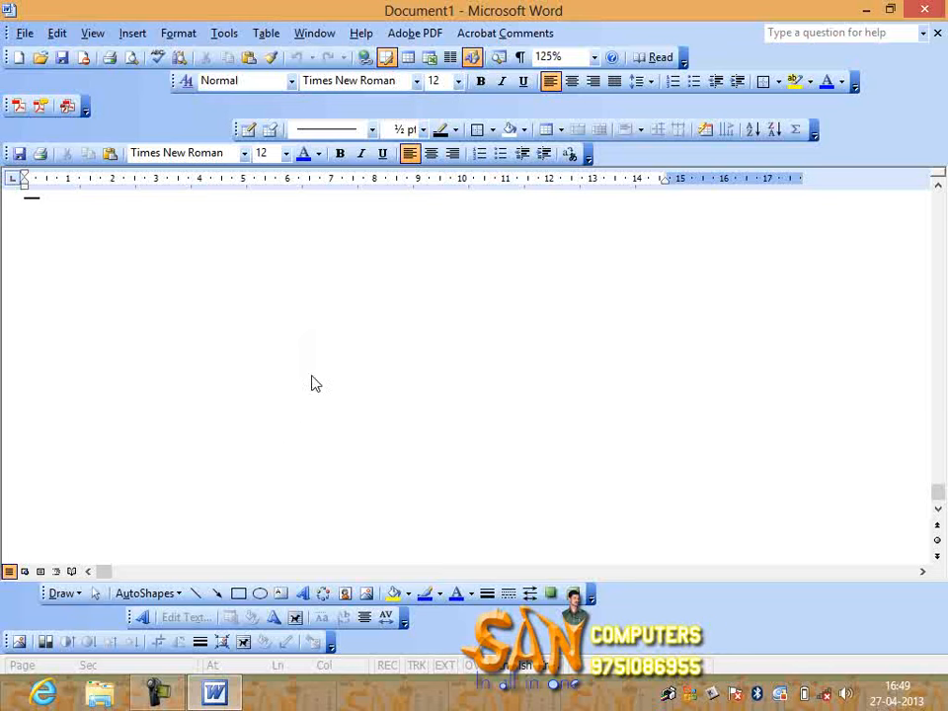
pyautogui.click(99, 36)
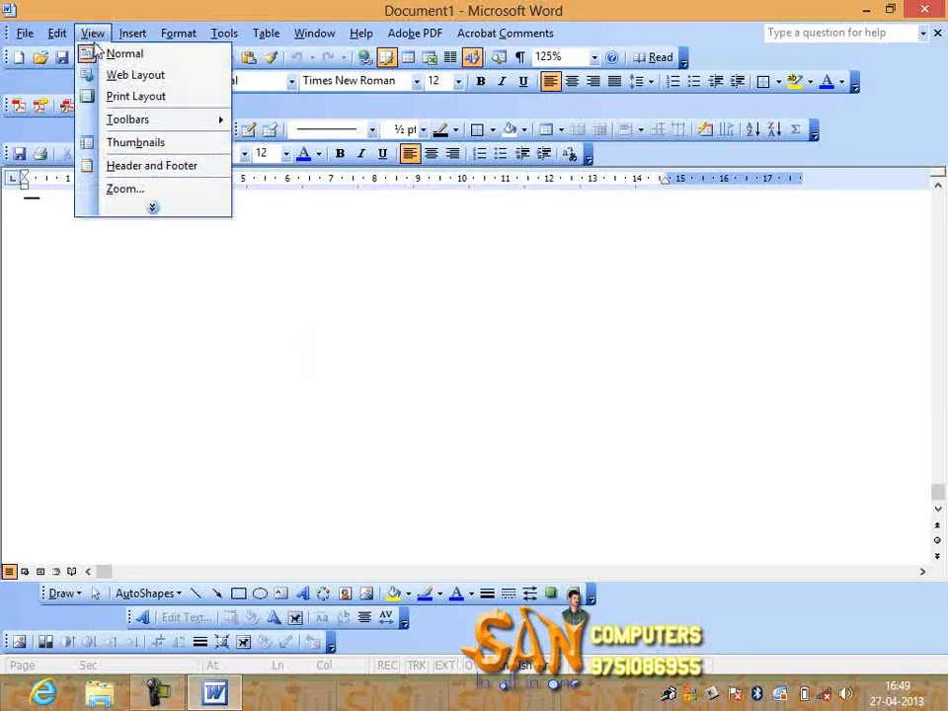
pyautogui.click(132, 95)
pyautogui.scroll(-20, 252, 417)
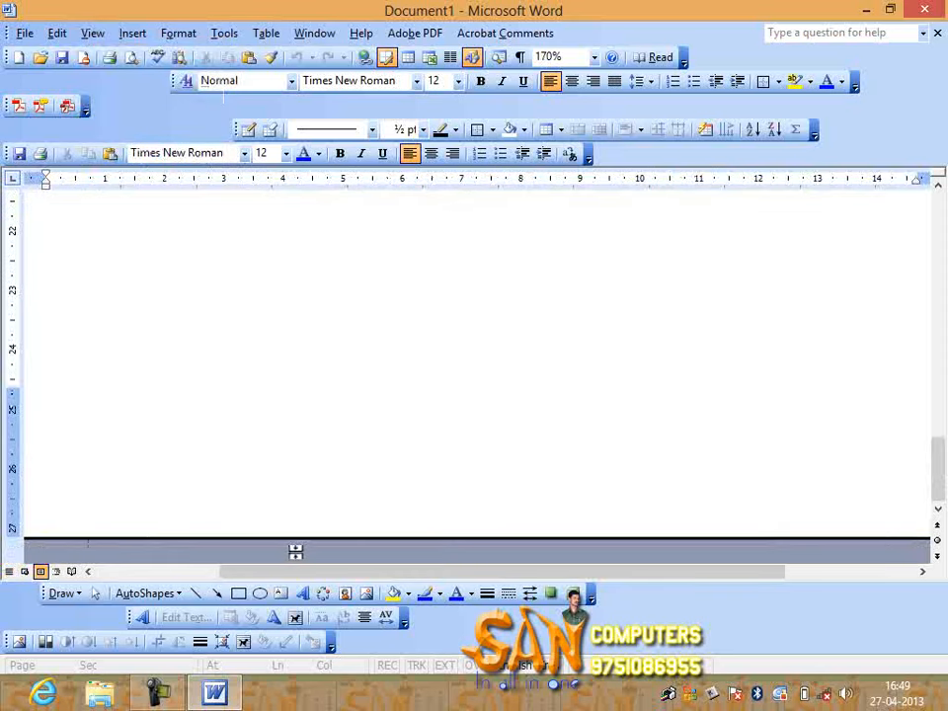
pyautogui.scroll(20, 335, 320)
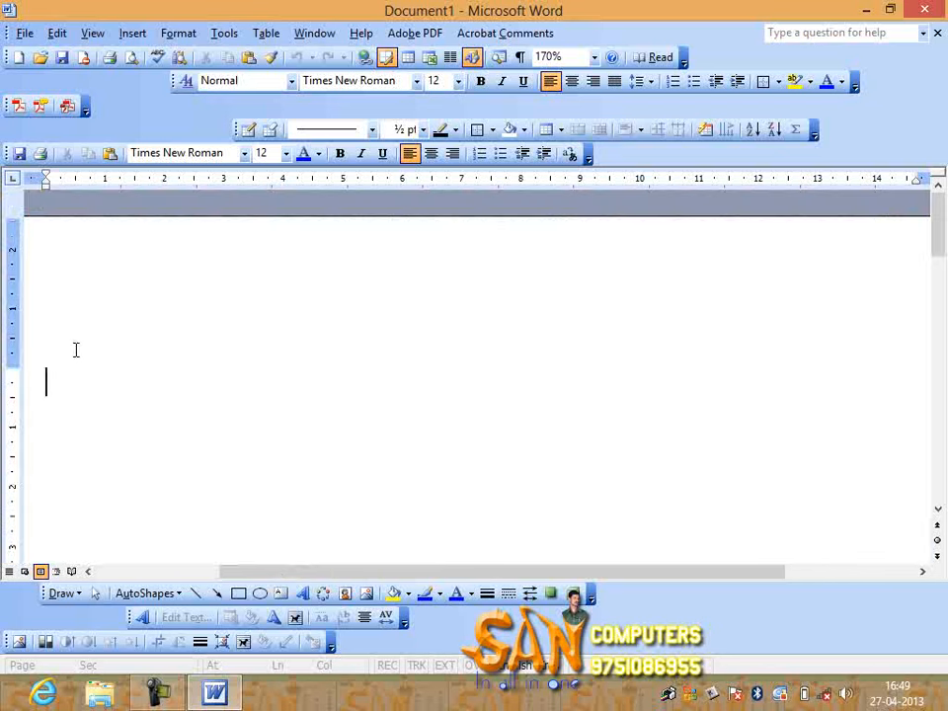
# Enter three lines of sample text: "Ghjghjghjhgjghjhgjghj ghjh", "Hjghjghj ghjh" and "hgjhgjhj"
pyautogui.write('ghjghjghjhgjghjhgjghj ghjh')
pyautogui.press('Return')
pyautogui.write('hjghjghj ghjh')
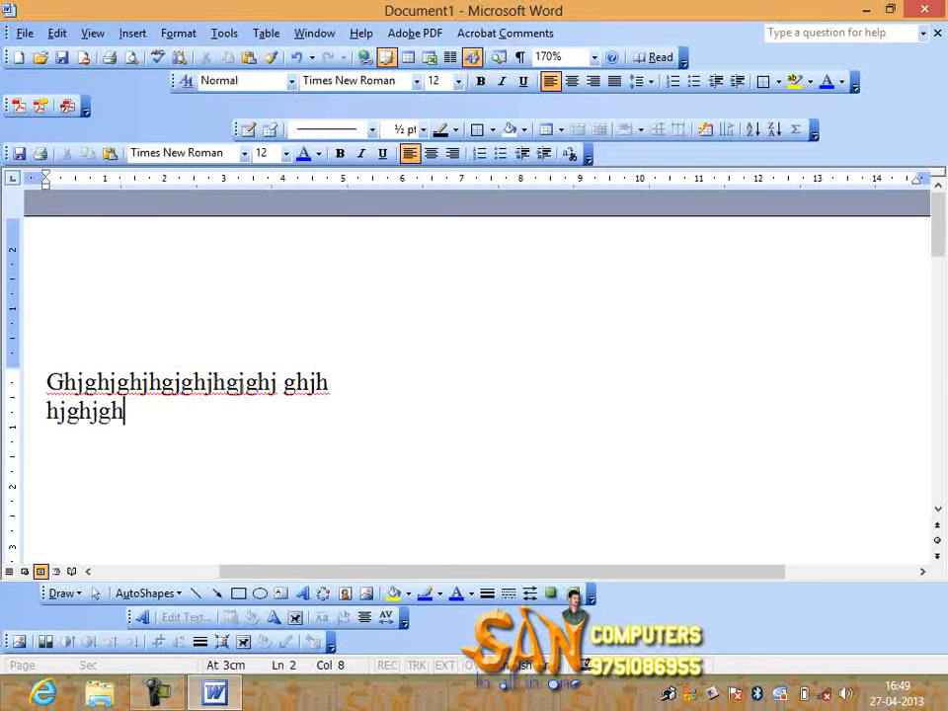
pyautogui.press('Return')
pyautogui.write('hgjhgjhj')
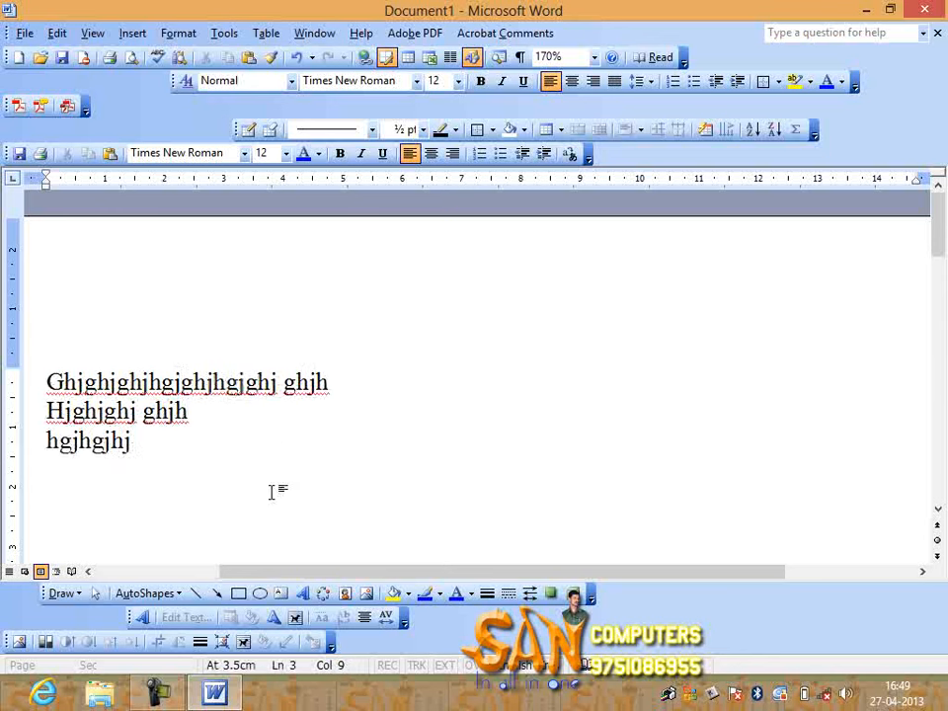
# Insert a page break after the third line of sample text
pyautogui.click(132, 34)
pyautogui.click(155, 56)
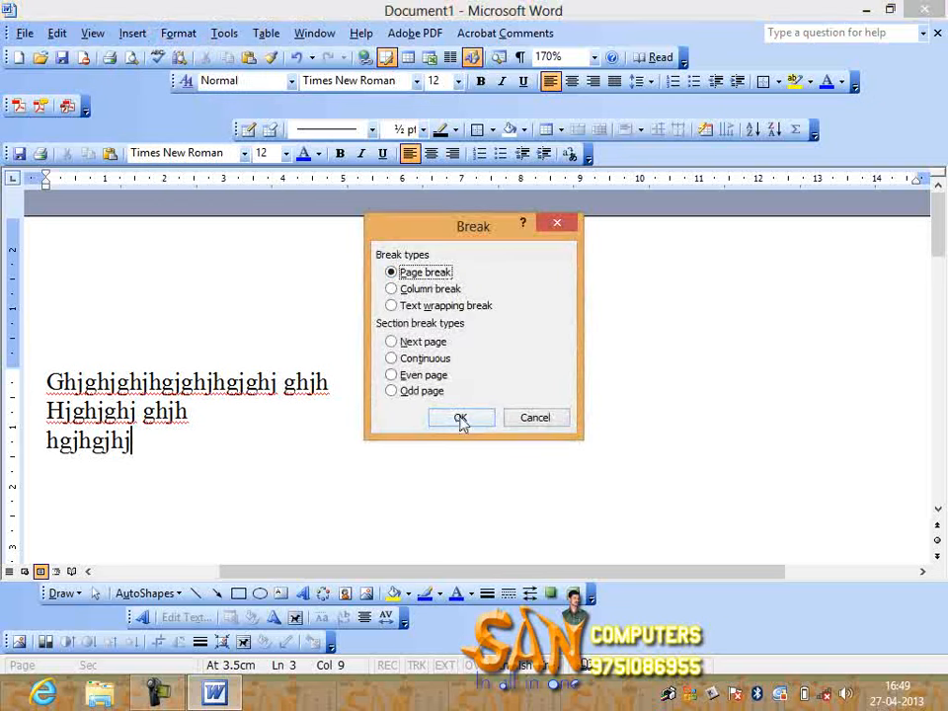
pyautogui.click(459, 417)
# Place the cursor on the line below the sample text and look over the pages around the page break
pyautogui.scroll(18, 269, 369)
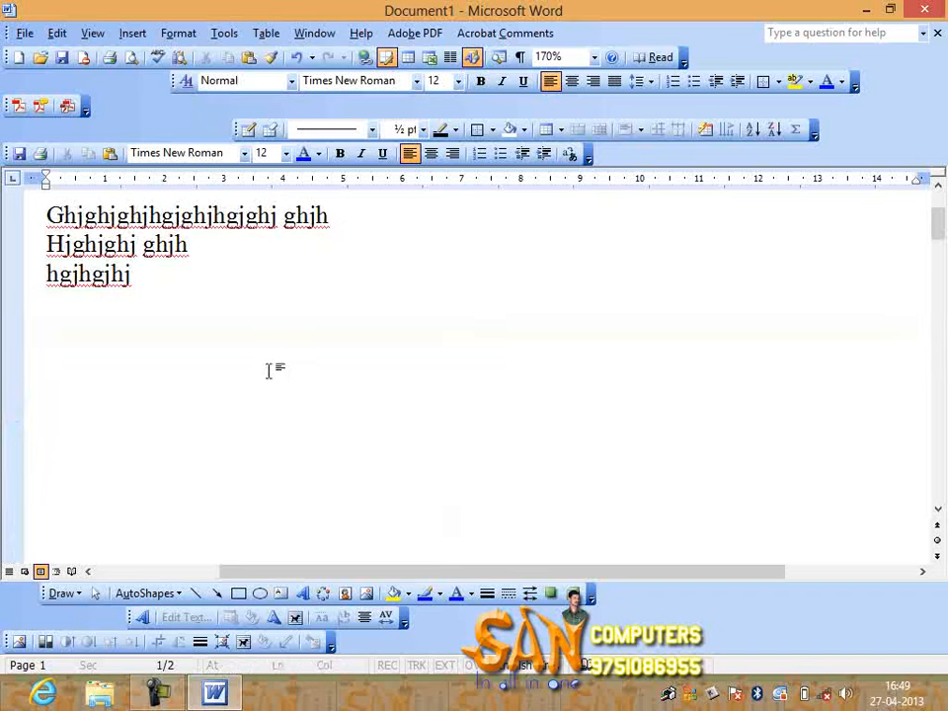
pyautogui.click(129, 496)
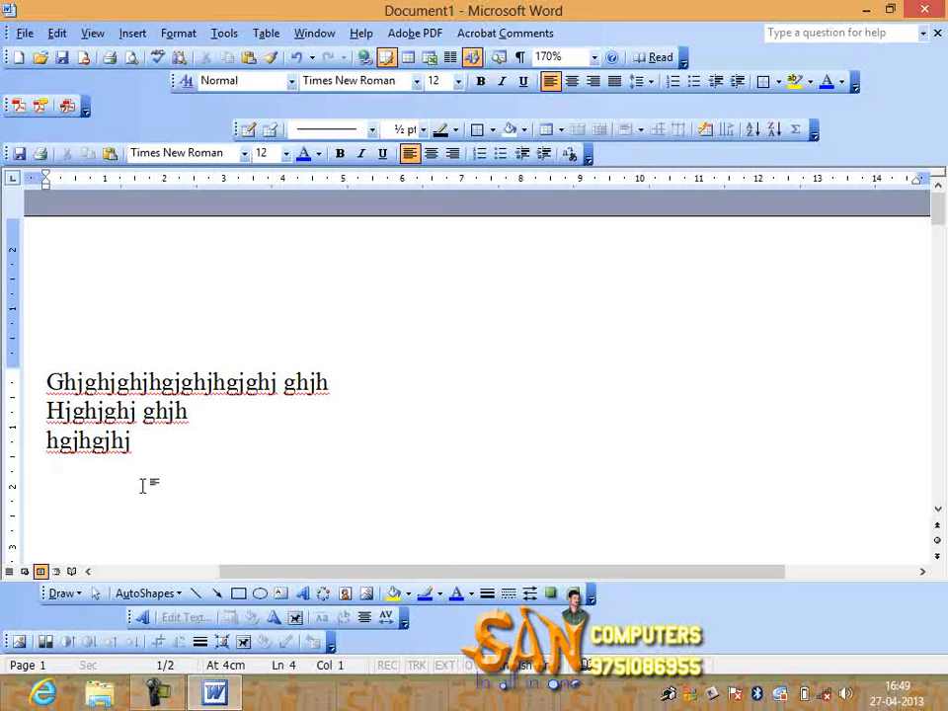
pyautogui.scroll(-5, 142, 486)
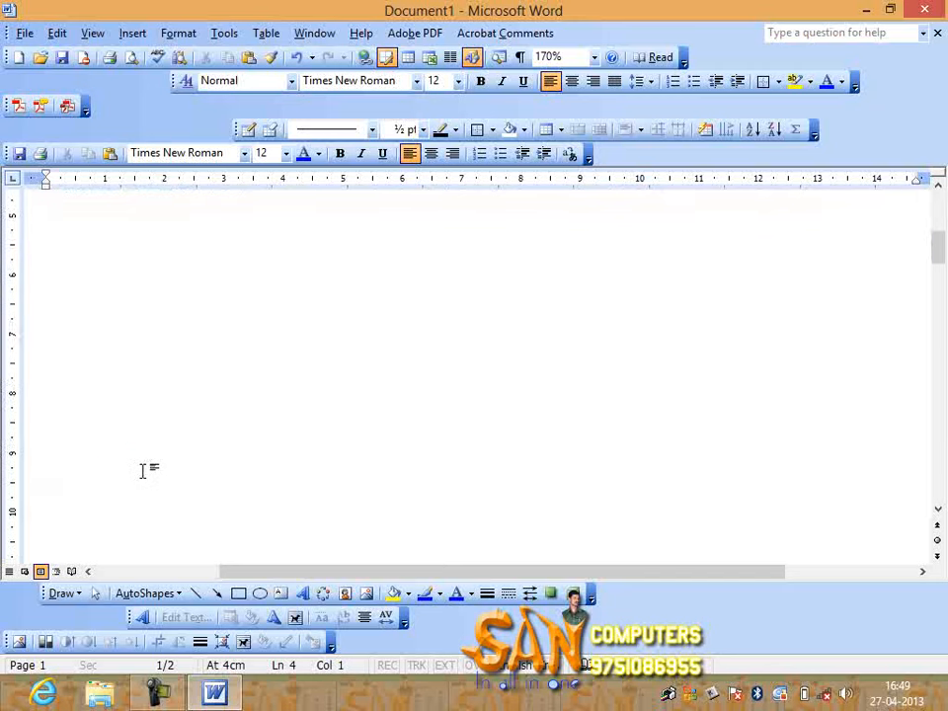
pyautogui.scroll(-8, 143, 491)
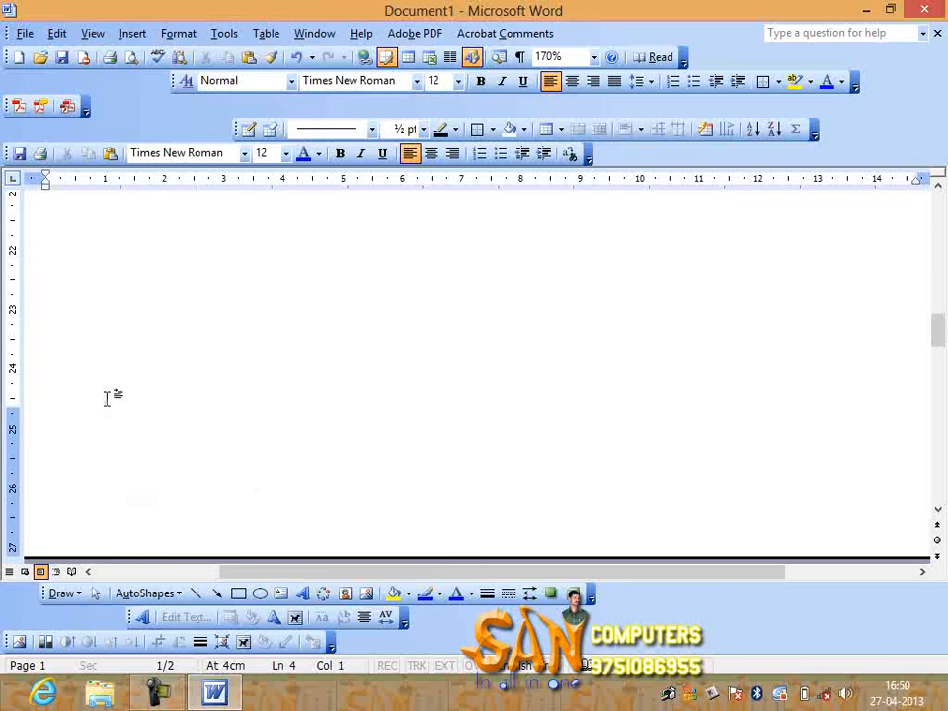
pyautogui.scroll(-5, 146, 387)
pyautogui.scroll(10, 156, 385)
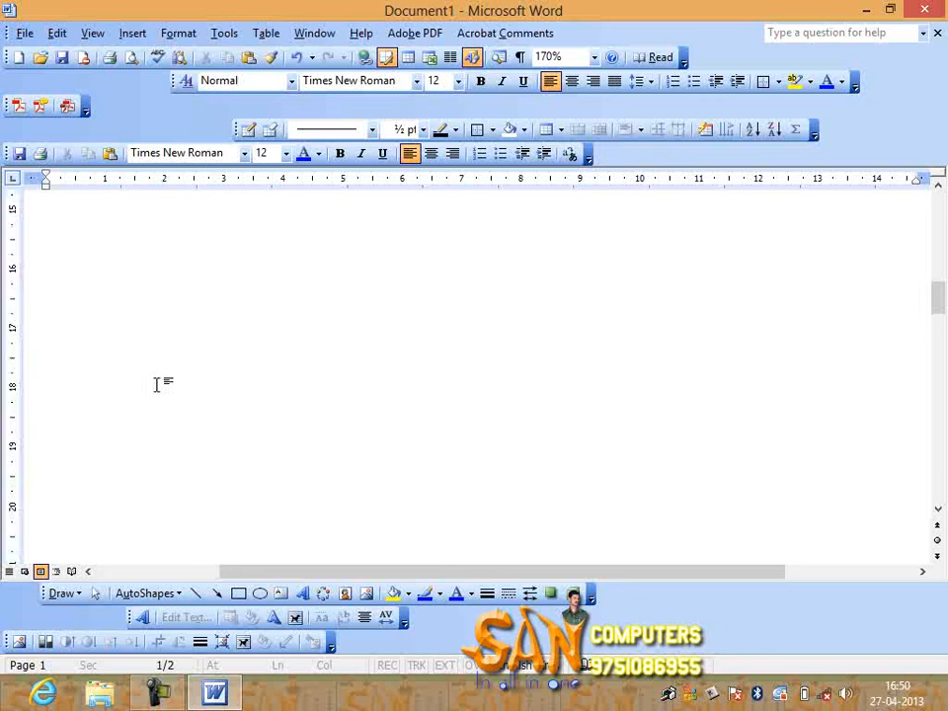
pyautogui.scroll(3, 75, 356)
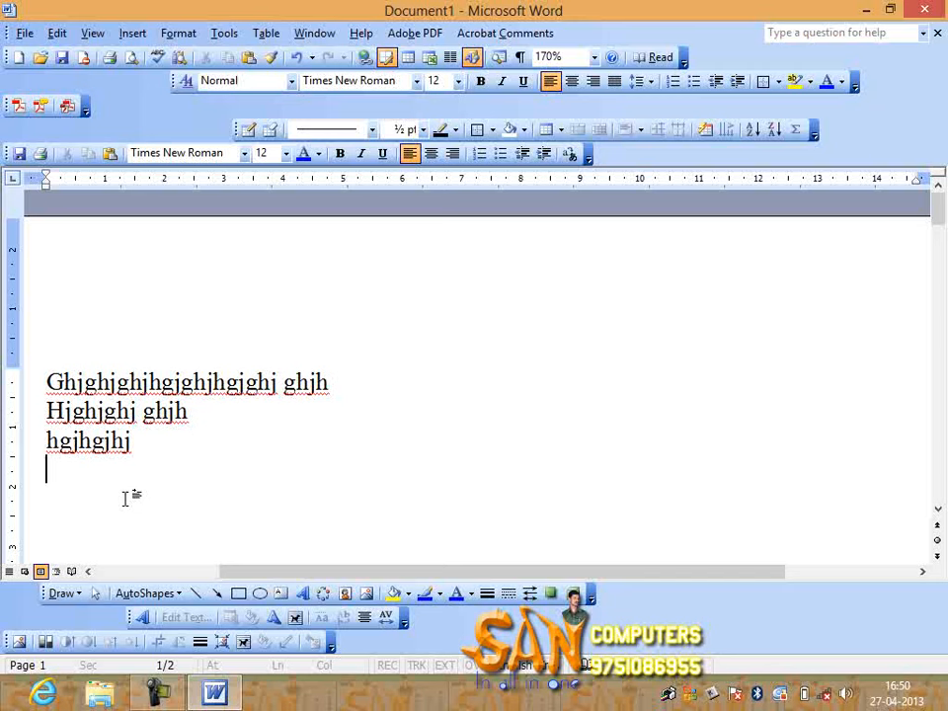
# Insert a long run of consecutive page breaks below the sample text, extending the document past 20 pages
pyautogui.hotkey('ctrl', 'Return')
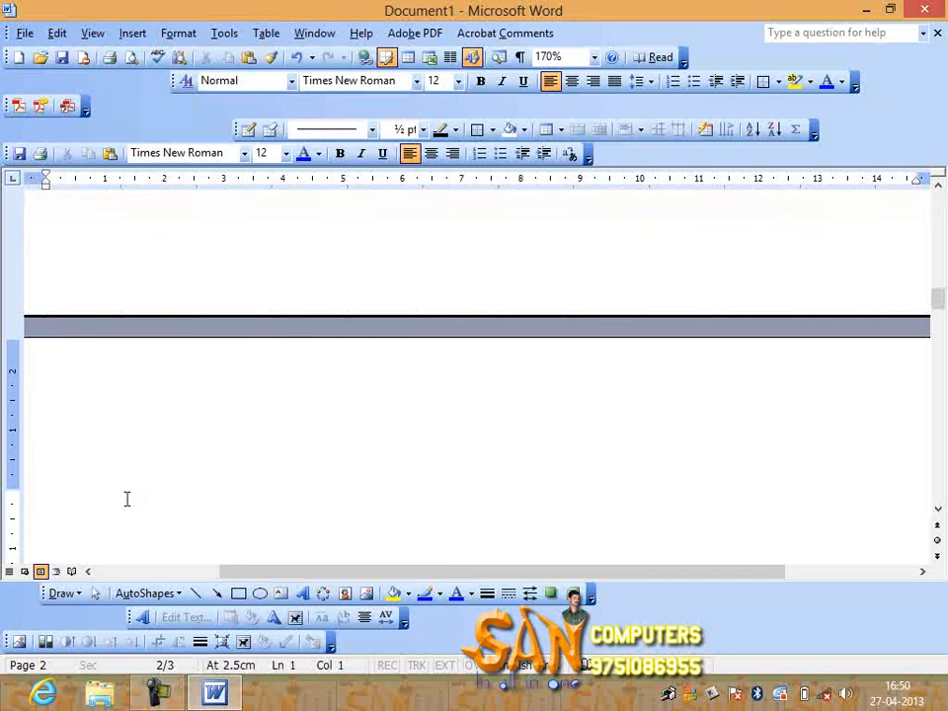
pyautogui.hotkey('ctrl', 'Return')
pyautogui.hotkey('ctrl', 'Return')
pyautogui.hotkey('ctrl', 'Return')
pyautogui.hotkey('ctrl', 'Return')
pyautogui.hotkey('ctrl', 'Return')
pyautogui.hotkey('ctrl', 'Return')
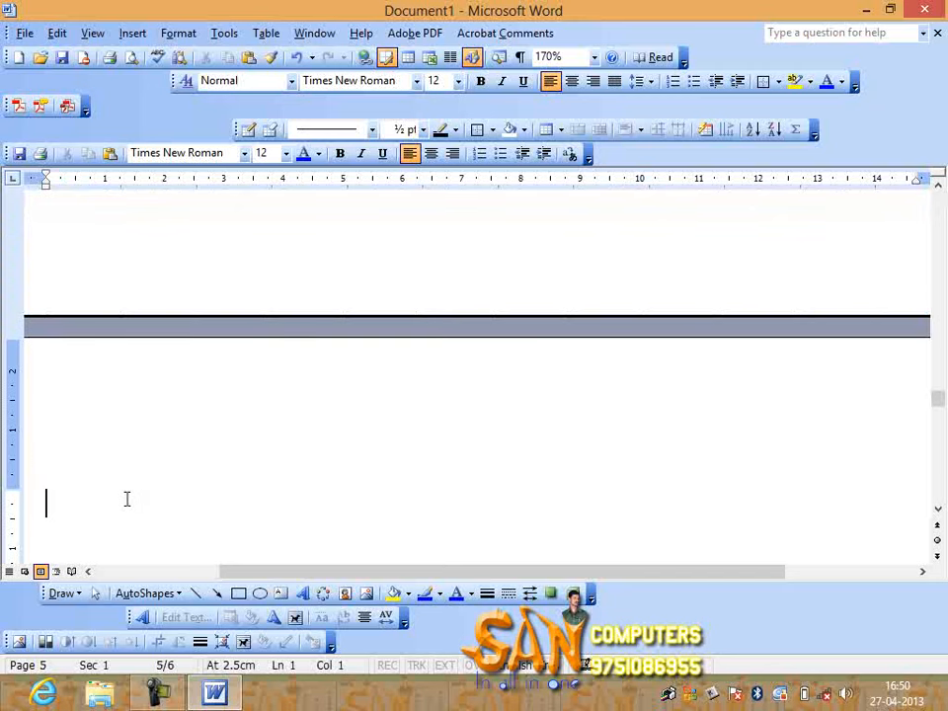
pyautogui.hotkey('ctrl', 'Return')
pyautogui.hotkey('ctrl', 'Return')
pyautogui.hotkey('ctrl', 'Return')
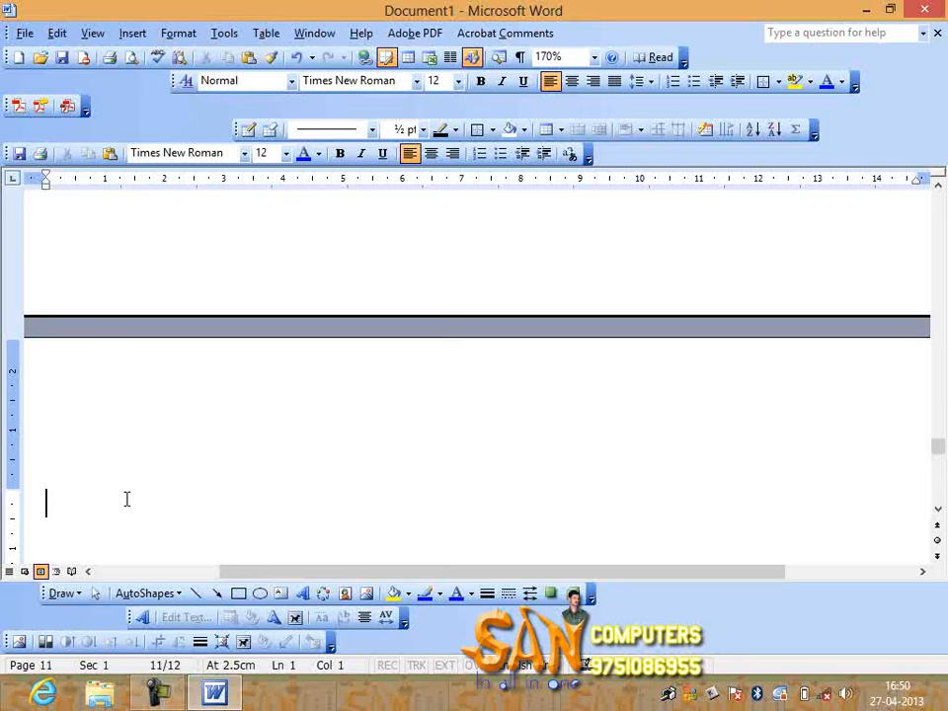
pyautogui.hotkey('ctrl', 'Return')
pyautogui.hotkey('ctrl', 'Return')
pyautogui.hotkey('ctrl', 'Return')
pyautogui.hotkey('ctrl', 'Return')
pyautogui.hotkey('ctrl', 'Return')
pyautogui.hotkey('ctrl', 'Return')
pyautogui.hotkey('ctrl', 'Return')
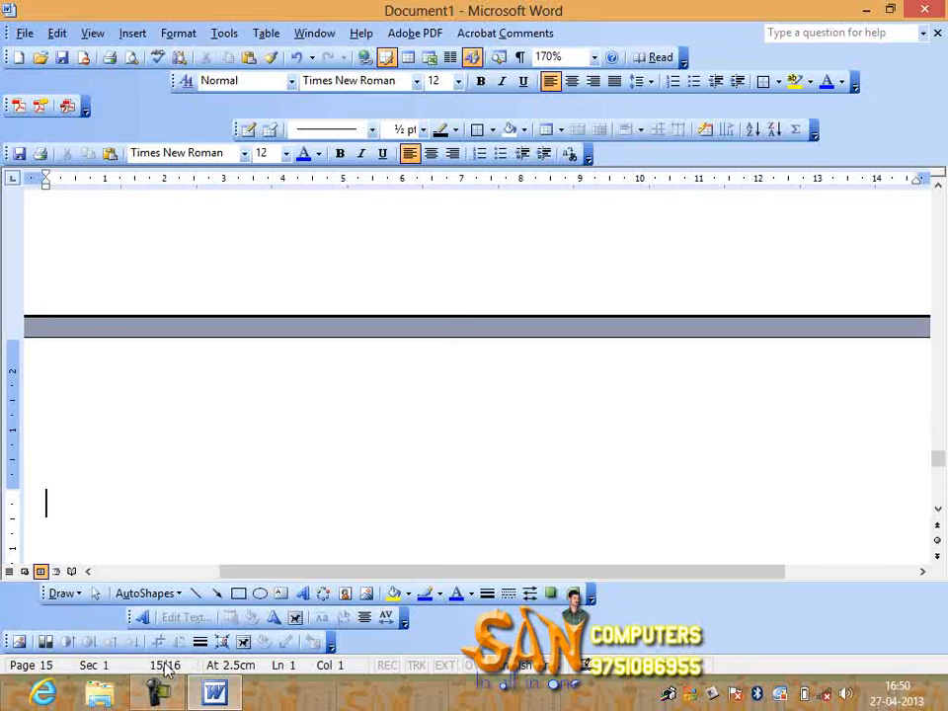
pyautogui.hotkey('ctrl', 'Return')
pyautogui.hotkey('ctrl', 'Return')
pyautogui.hotkey('ctrl', 'Return')
pyautogui.hotkey('ctrl', 'Return')
pyautogui.hotkey('ctrl', 'Return')
pyautogui.hotkey('ctrl', 'Return')
pyautogui.hotkey('ctrl', 'Return')
# Insert one more page break through the Break dialog, using the Page break type
pyautogui.scroll(5, 253, 563)
pyautogui.scroll(10, 257, 553)
pyautogui.scroll(2, 271, 552)
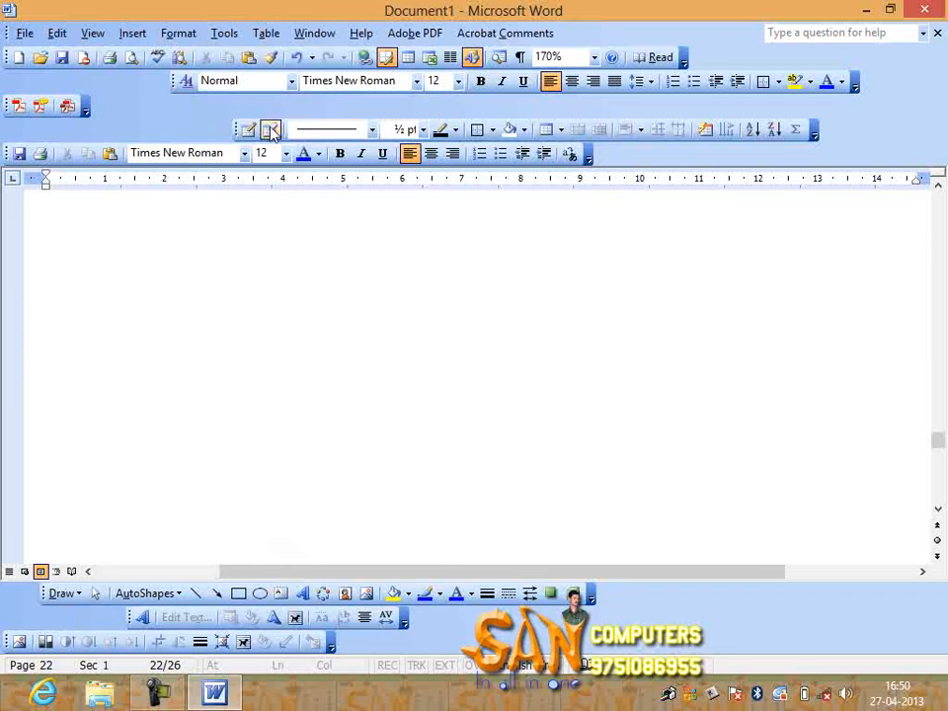
pyautogui.click(132, 33)
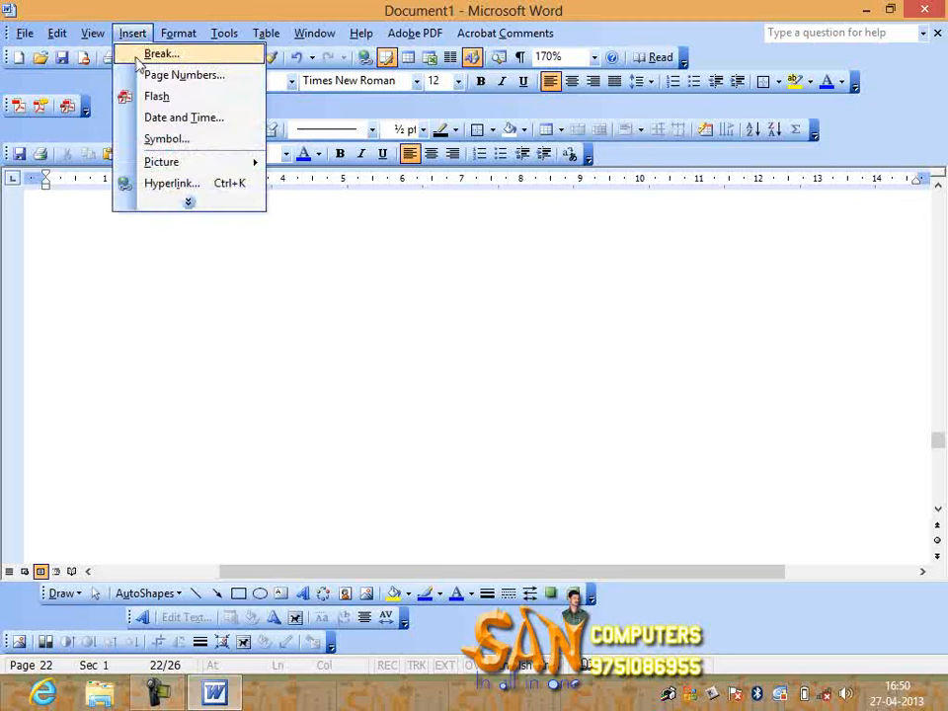
pyautogui.click(158, 52)
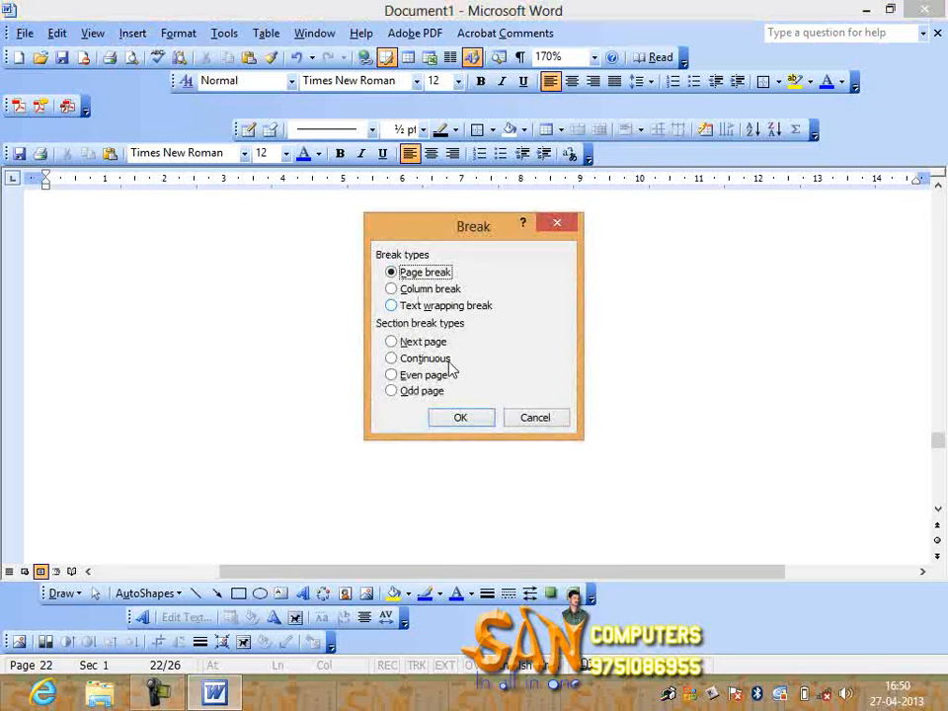
pyautogui.click(463, 417)
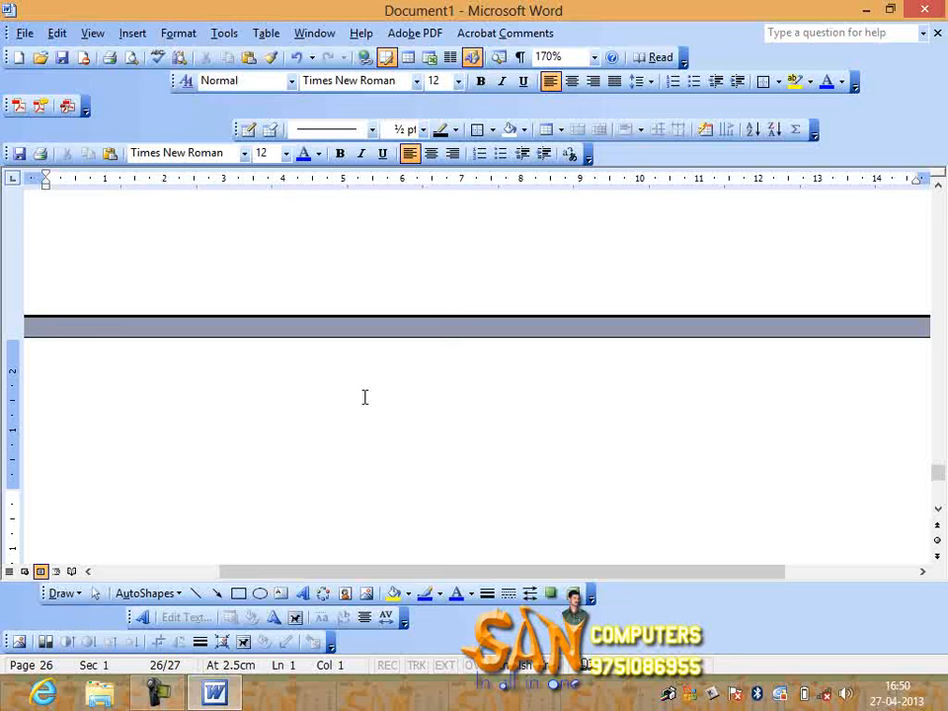
# Replace the entire document content with the line "Ijhyhfdgdfhgfhgfgjhdghlkjdfklhghjfklhjklhj klfg fj hfj hklfj hlk;fjhkl"
pyautogui.hotkey('ctrl', 'a')
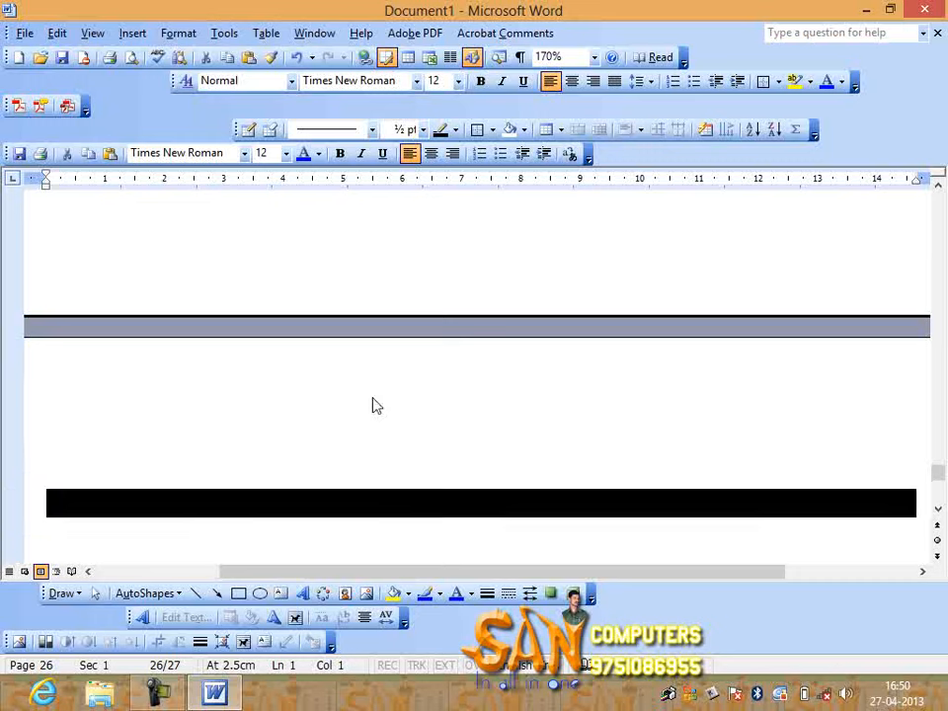
pyautogui.press('Delete')
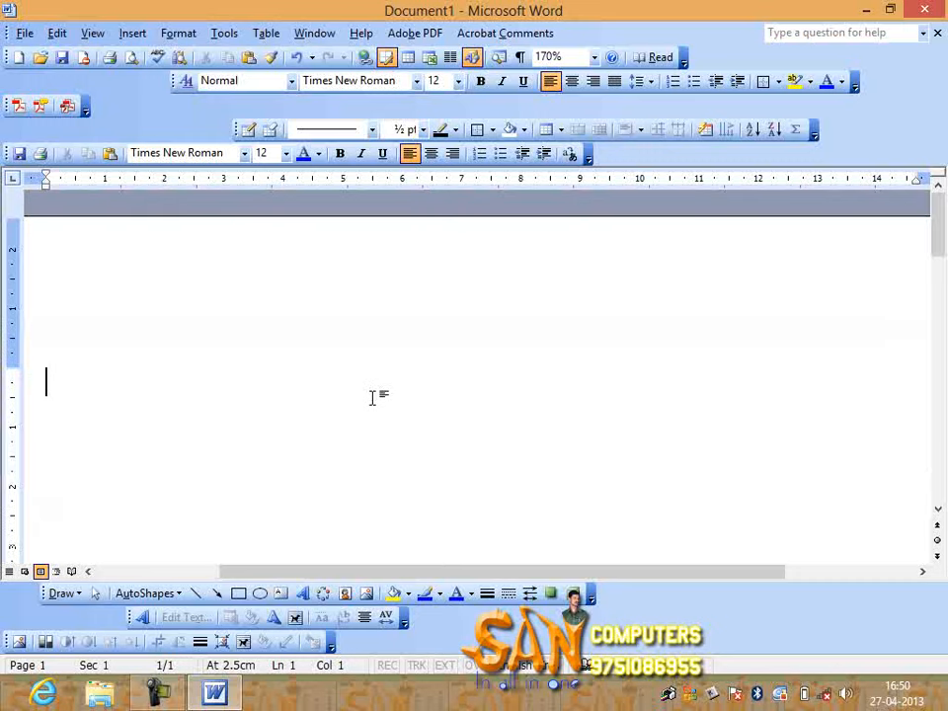
pyautogui.write('ijhyhfdgdfhgfhgfgjhdghlkjdfklhg')
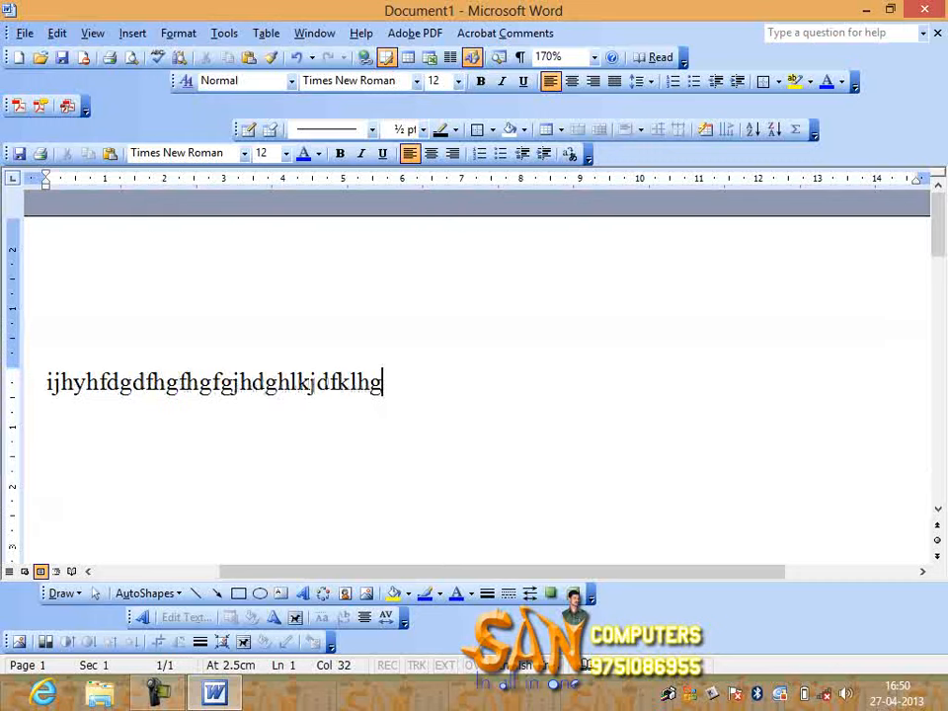
pyautogui.write('hjfklhjklhj klfg fj hfj hklfj hlk;fjhkl')
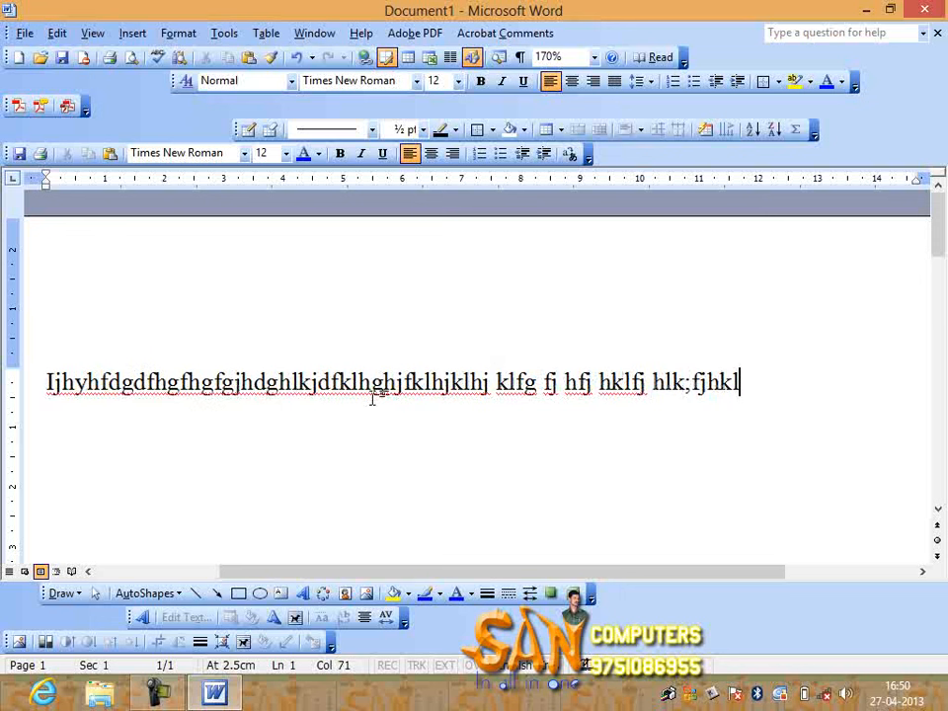
# Copy the sample line and paste it repeatedly, copying the enlarged block again, until the text runs onto a sixth page
pyautogui.hotkey('ctrl', 'a')
pyautogui.hotkey('ctrl', 'c')
pyautogui.hotkey('ctrl', 'v')
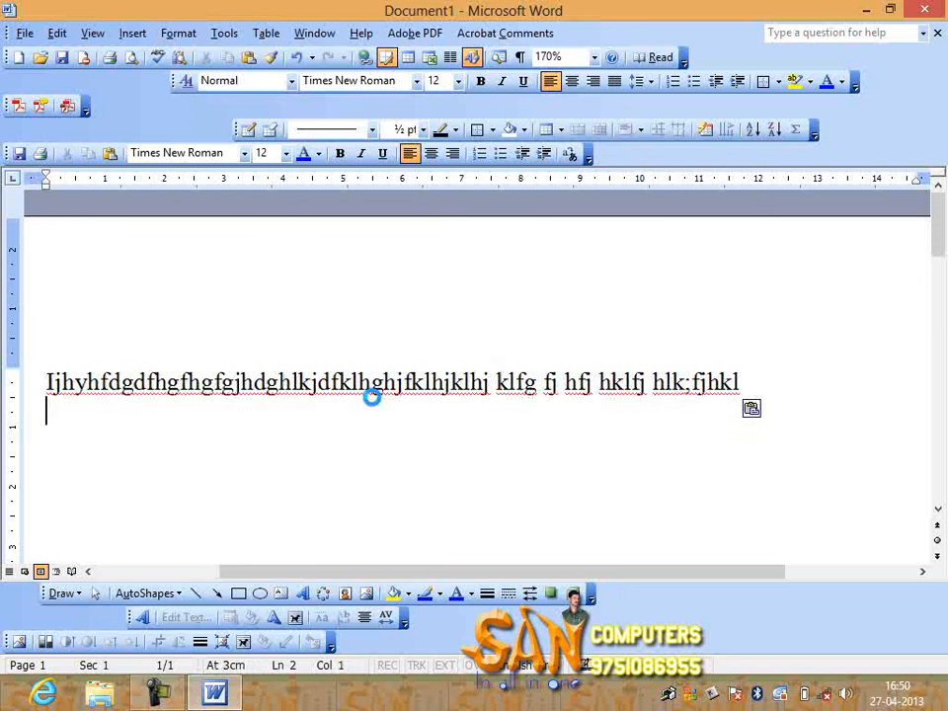
pyautogui.hotkey('ctrl', 'v')
pyautogui.hotkey('ctrl', 'v')
pyautogui.hotkey('ctrl', 'v')
pyautogui.hotkey('ctrl', 'v')
pyautogui.hotkey('ctrl', 'v')
pyautogui.hotkey('ctrl', 'v')
pyautogui.hotkey('ctrl', 'v')
pyautogui.hotkey('ctrl', 'v')
pyautogui.hotkey('ctrl', 'v')
pyautogui.hotkey('ctrl', 'v')
pyautogui.hotkey('ctrl', 'v')
pyautogui.hotkey('ctrl', 'v')
pyautogui.hotkey('ctrl', 'v')
pyautogui.hotkey('ctrl', 'v')
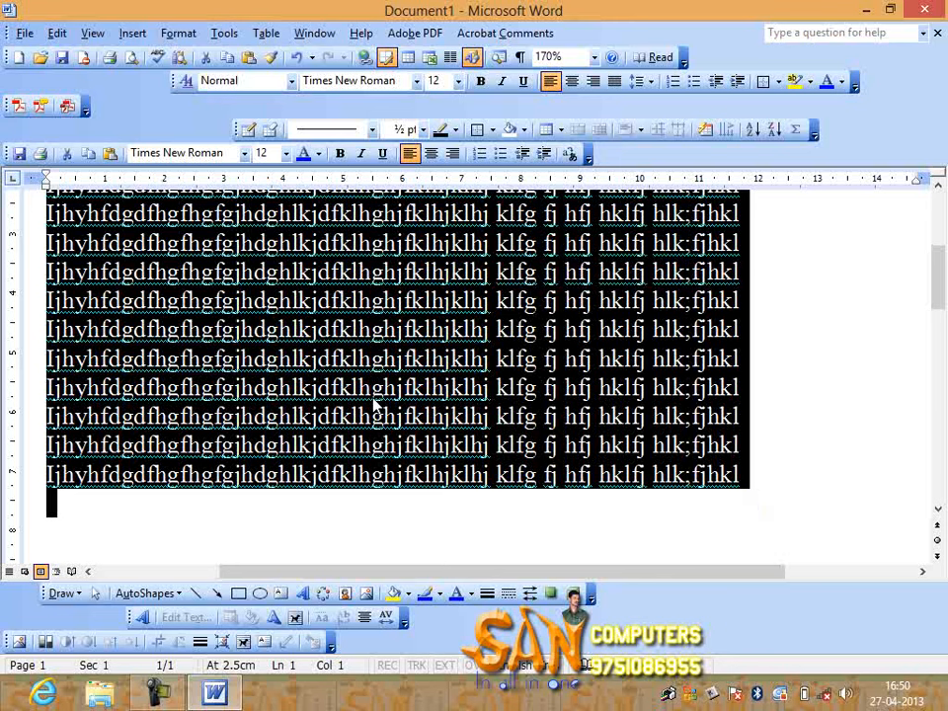
pyautogui.hotkey('ctrl', 'v')
pyautogui.hotkey('ctrl', 'v')
pyautogui.hotkey('ctrl', 'v')
pyautogui.hotkey('ctrl', 'v')
pyautogui.hotkey('ctrl', 'v')
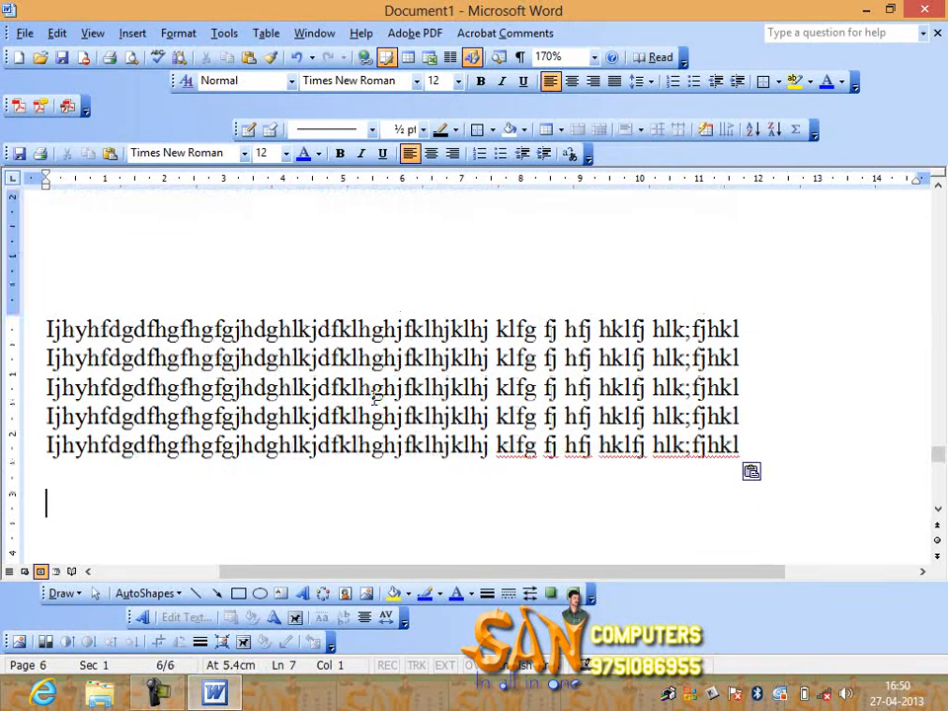
# Add blank lines at the gap midway down page 4 until the text below it starts at the beginning of page 5
pyautogui.press('Up')
pyautogui.press('Up')
pyautogui.press('Up')
pyautogui.press('Up')
pyautogui.press('Up')
pyautogui.press('Up')
pyautogui.press('Up')
pyautogui.press('Up')
pyautogui.press('Up')
pyautogui.press('Up')
pyautogui.press('Up')
pyautogui.press('Up')
pyautogui.press('Up')
pyautogui.press('Up')
pyautogui.press('Up')
pyautogui.press('Up')
pyautogui.press('Up')
pyautogui.press('Up')
pyautogui.press('Up')
pyautogui.press('Up')
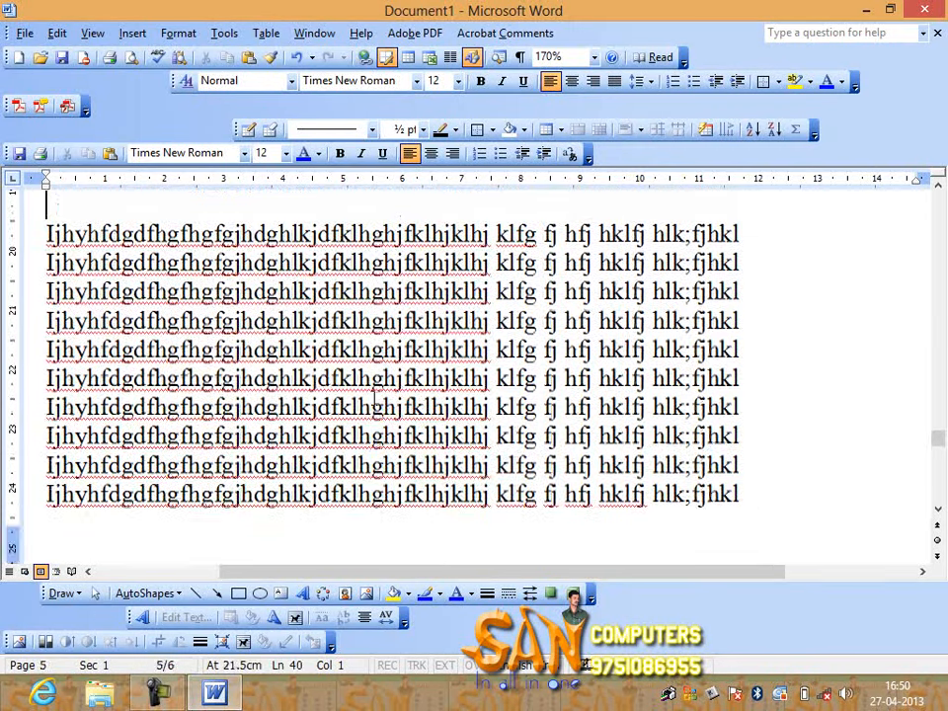
pyautogui.press('Up')
pyautogui.press('Up')
pyautogui.press('Up')
pyautogui.press('Up')
pyautogui.press('Up')
pyautogui.press('Up')
pyautogui.press('Up')
pyautogui.press('Up')
pyautogui.press('Up')
pyautogui.press('Up')
pyautogui.press('Up')
pyautogui.press('Up')
pyautogui.press('Up')
pyautogui.press('Up')
pyautogui.press('Up')
pyautogui.press('Up')
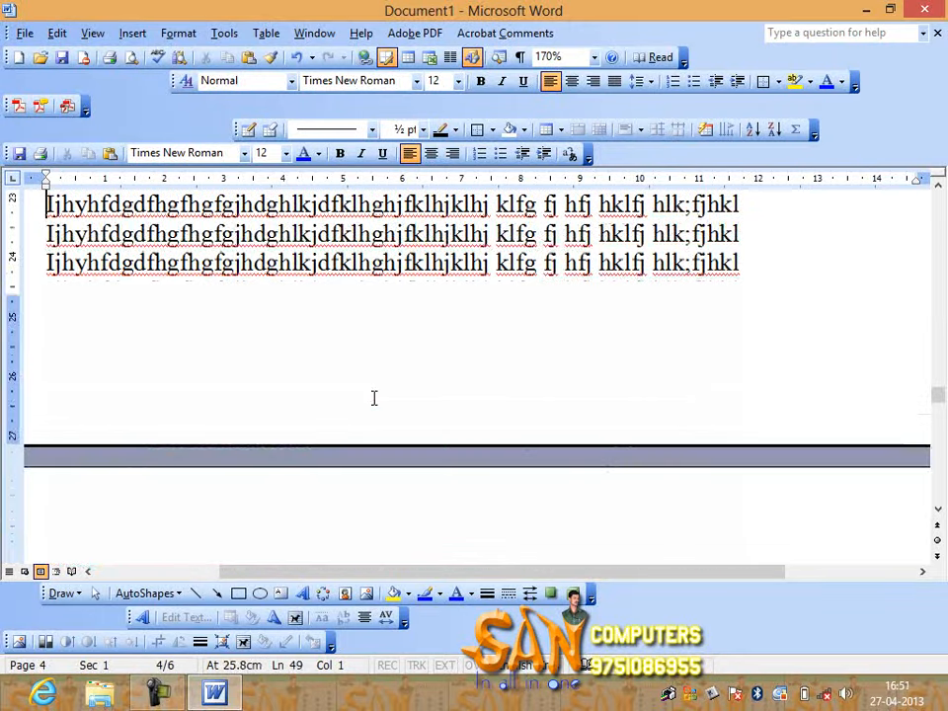
pyautogui.press('Down')
pyautogui.press('Down')
pyautogui.press('Down')
pyautogui.press('Down')
pyautogui.press('Down')
pyautogui.press('Down')
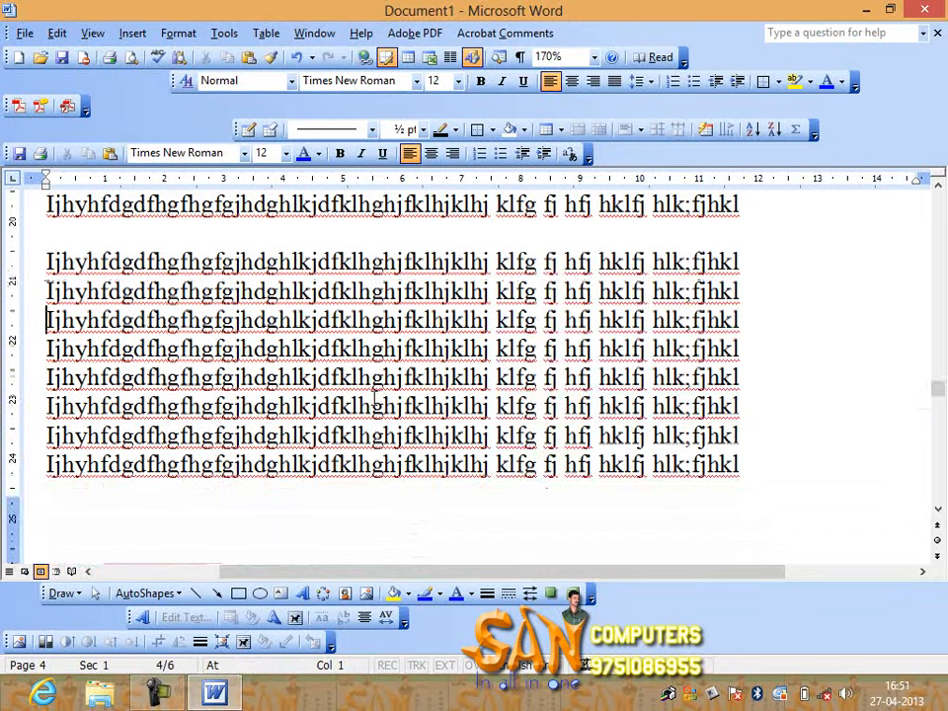
pyautogui.press('Up')
pyautogui.press('Up')
pyautogui.press('Up')
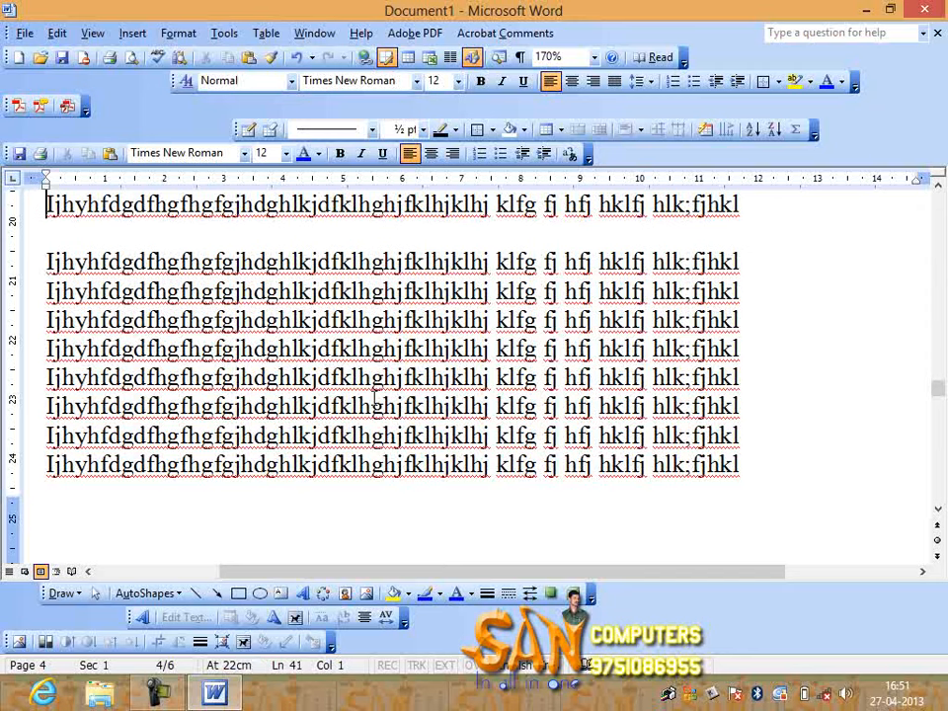
pyautogui.press('Up')
pyautogui.press('Up')
pyautogui.press('Up')
pyautogui.press('Up')
pyautogui.press('Up')
pyautogui.press('Up')
pyautogui.press('Up')
pyautogui.press('Up')
pyautogui.press('Up')
pyautogui.press('Up')
pyautogui.press('Up')
pyautogui.press('Up')
pyautogui.press('Up')
pyautogui.press('Up')
pyautogui.press('Up')
pyautogui.press('Up')
pyautogui.press('Down')
pyautogui.press('Down')
pyautogui.press('Down')
pyautogui.press('Up')
pyautogui.press('Return')
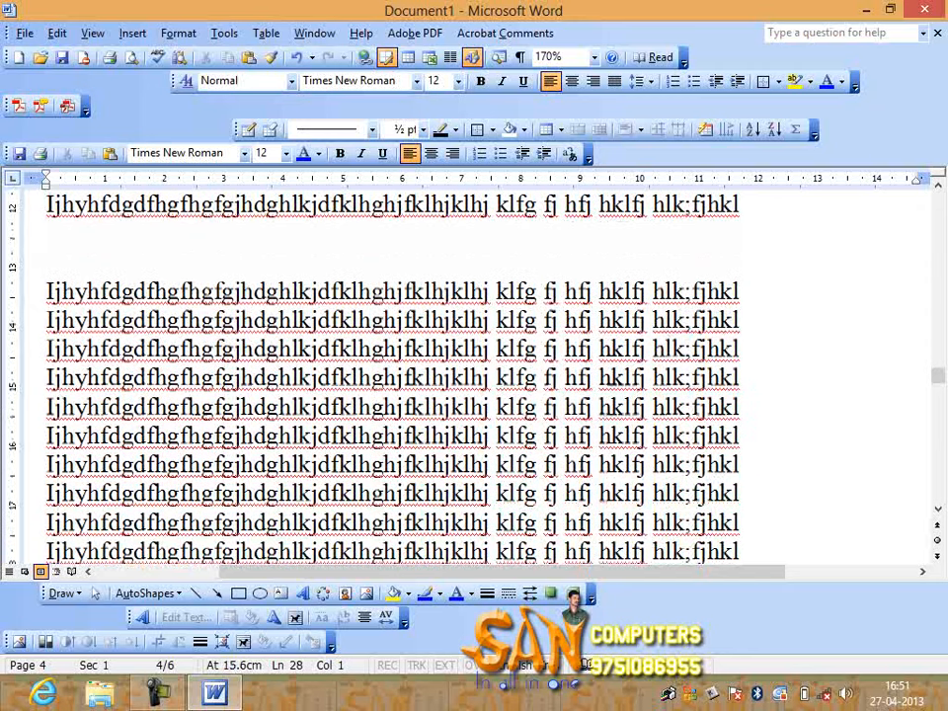
pyautogui.press('Return')
pyautogui.press('Return')
pyautogui.press('Return')
pyautogui.press('Return')
pyautogui.press('Return')
pyautogui.press('Return')
pyautogui.press('Return')
pyautogui.press('Return')
pyautogui.press('Return')
pyautogui.press('Return')
pyautogui.press('Return')
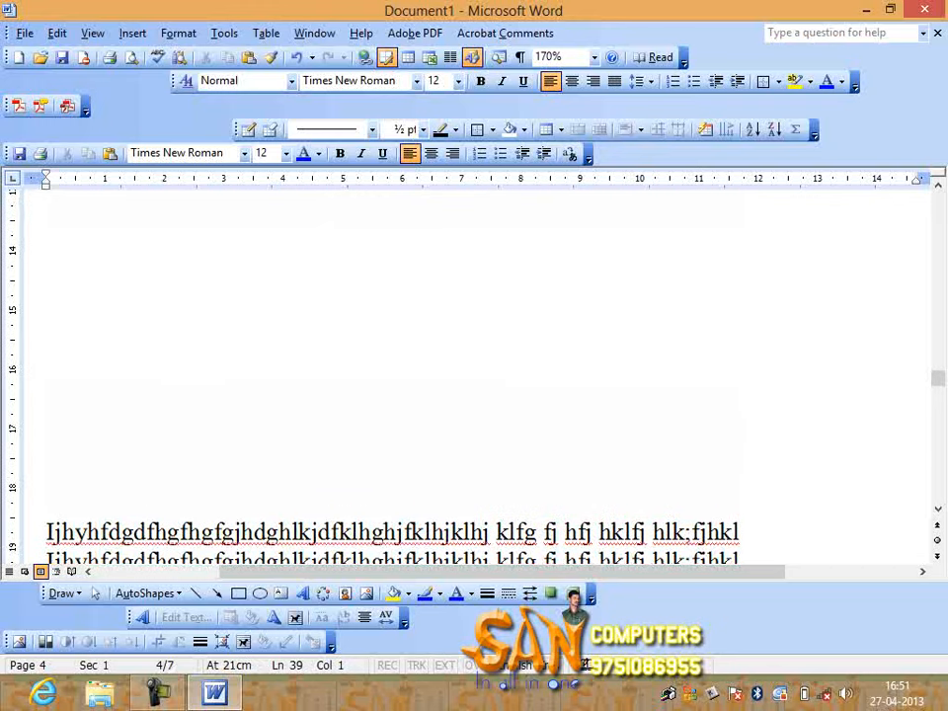
pyautogui.press('Return')
pyautogui.press('Return')
pyautogui.press('Return')
pyautogui.press('Return')
pyautogui.press('Return')
pyautogui.press('Return')
pyautogui.press('Return')
pyautogui.press('Return')
pyautogui.press('Return')
pyautogui.press('Return')
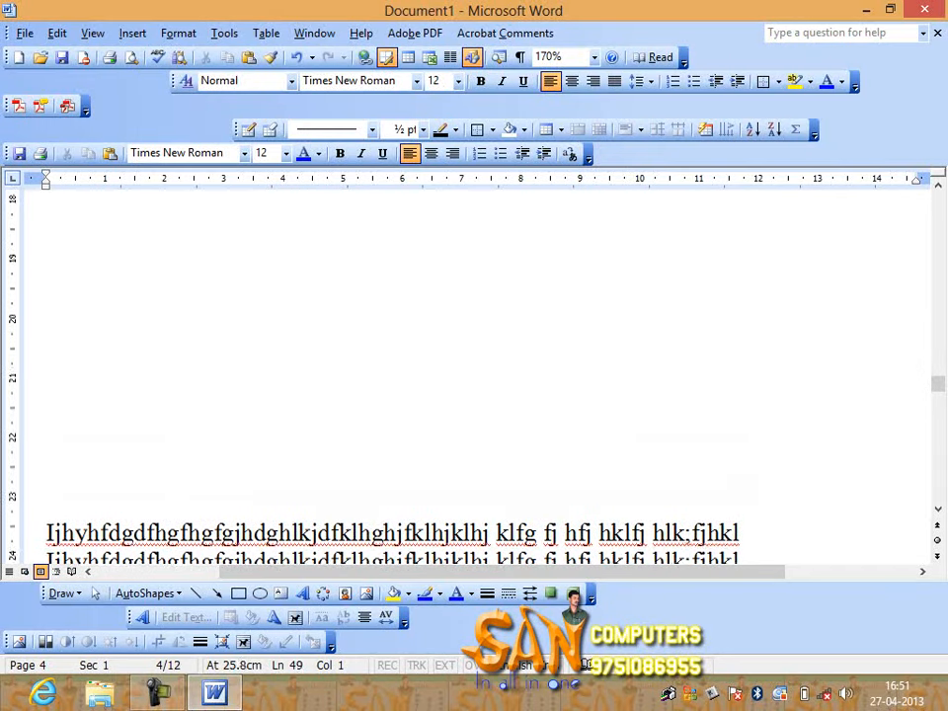
pyautogui.press('Return')
pyautogui.press('Return')
pyautogui.press('Return')
pyautogui.press('BackSpace')
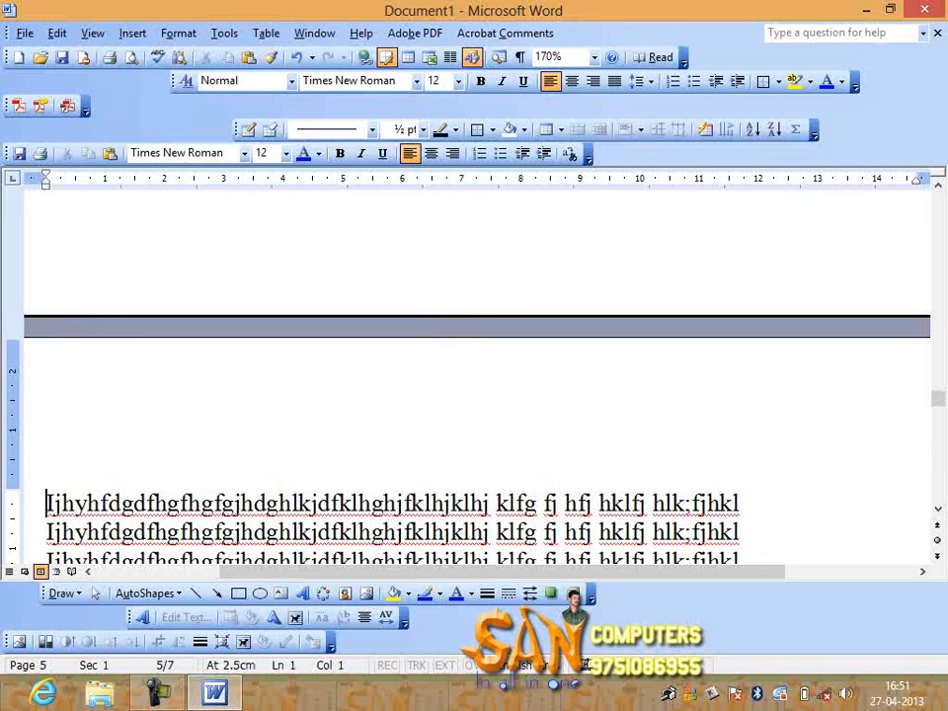
# Zoom out to 20% to view the pages side by side and place the cursor in the blank area below page 4's text
pyautogui.scroll(-16, 336, 436)
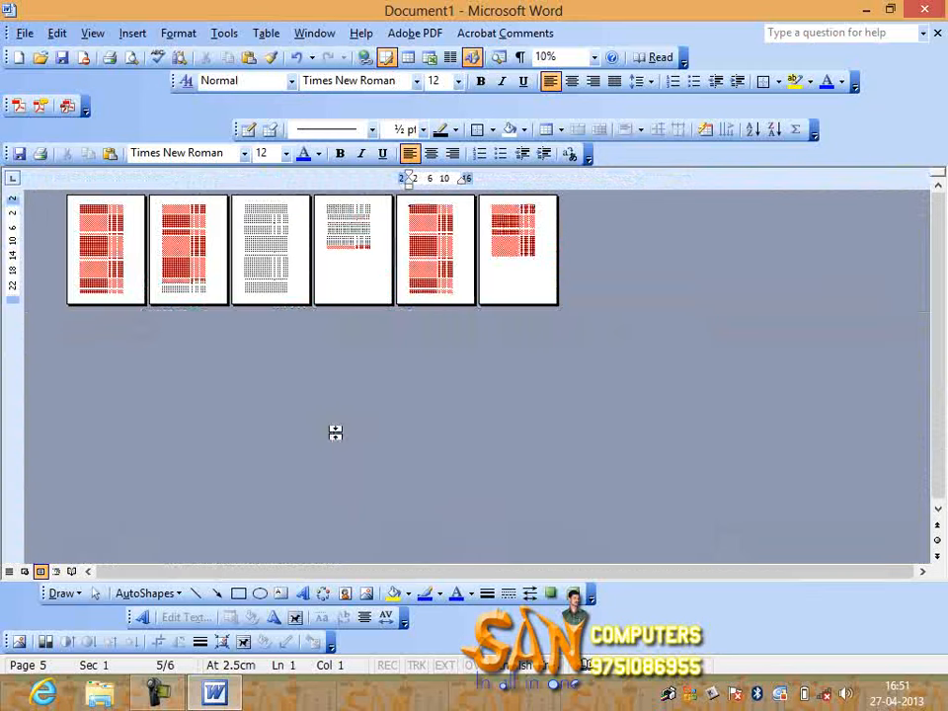
pyautogui.click(333, 257)
pyautogui.scroll(3, 423, 237)
pyautogui.scroll(-2, 435, 252)
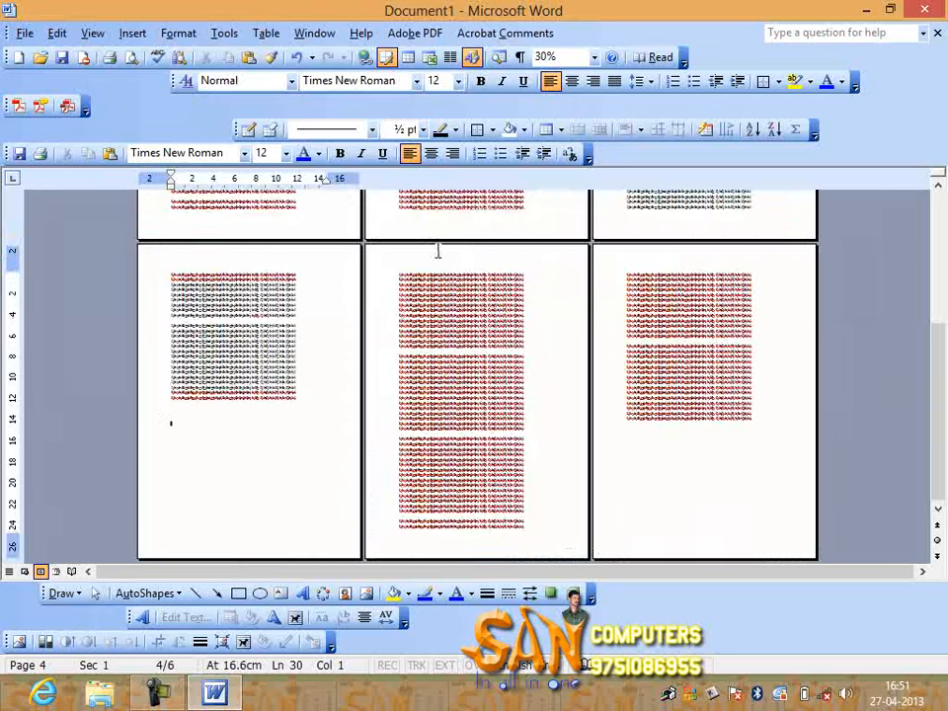
pyautogui.click(580, 306)
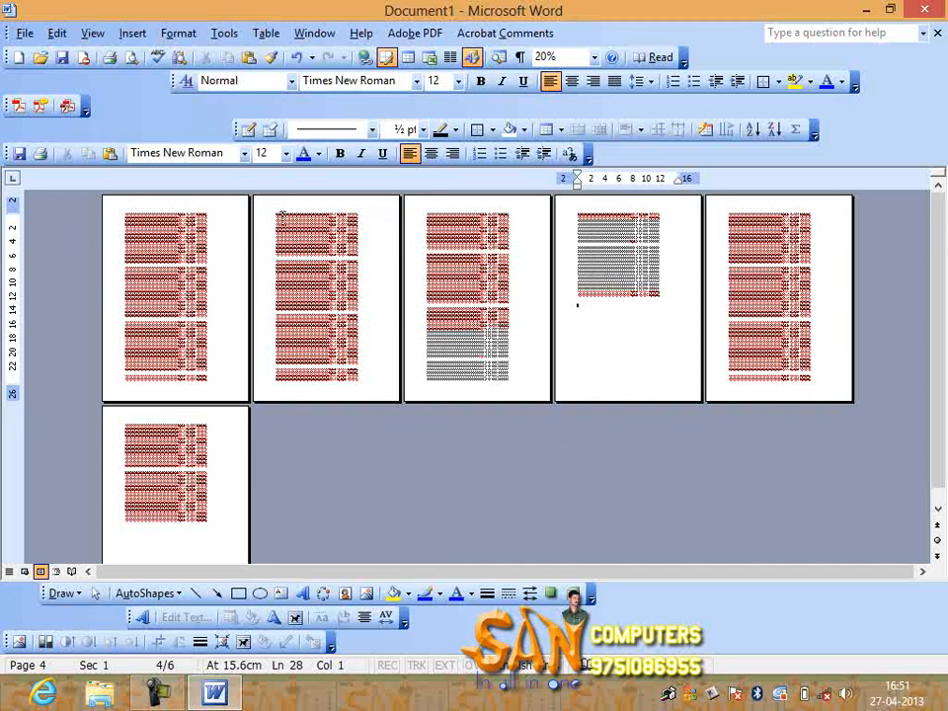
# Add a run of blank lines below the first line of page 2 to push the rest of its text down
pyautogui.click(277, 217)
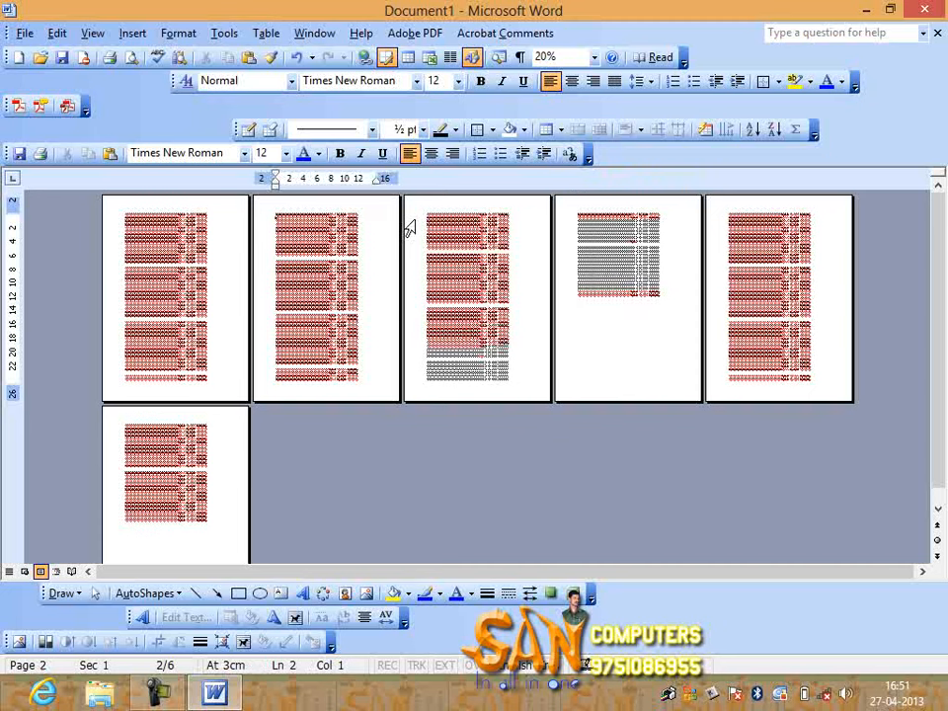
pyautogui.press('Down')
pyautogui.press('Return')
pyautogui.press('Return')
pyautogui.press('Return')
pyautogui.press('Return')
pyautogui.press('Return')
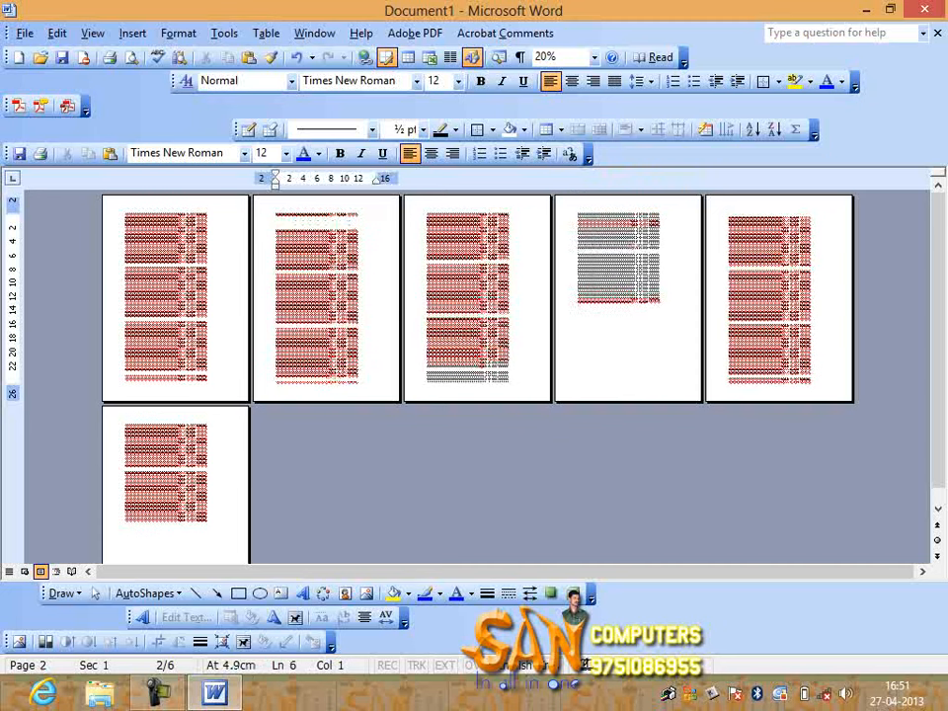
pyautogui.press('Return')
pyautogui.press('Return')
pyautogui.press('Return')
pyautogui.press('Return')
pyautogui.press('Return')
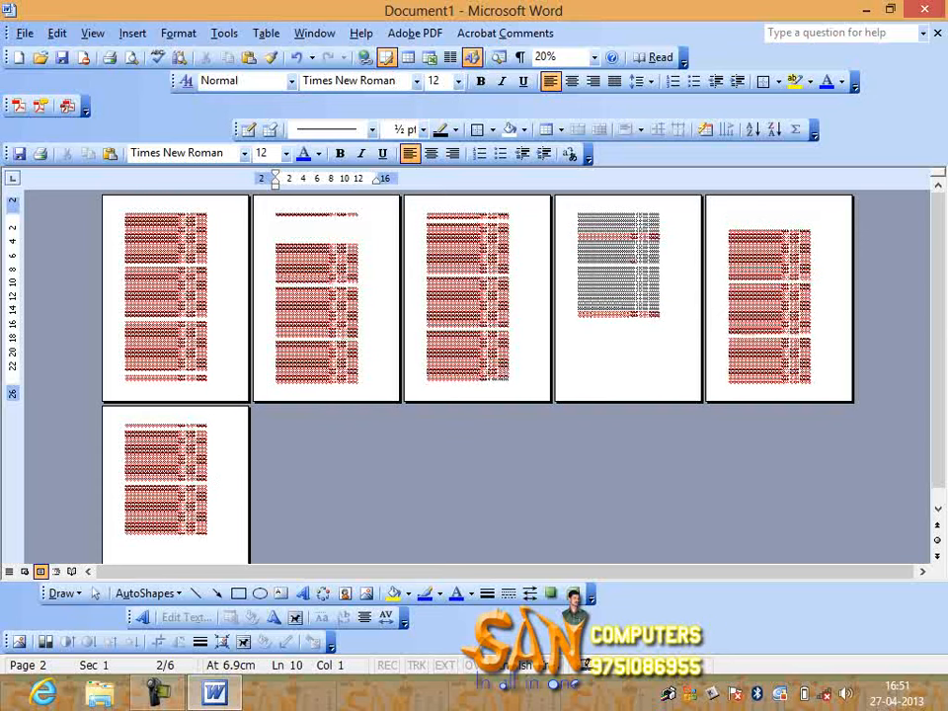
pyautogui.press('Return')
pyautogui.press('Return')
pyautogui.press('Return')
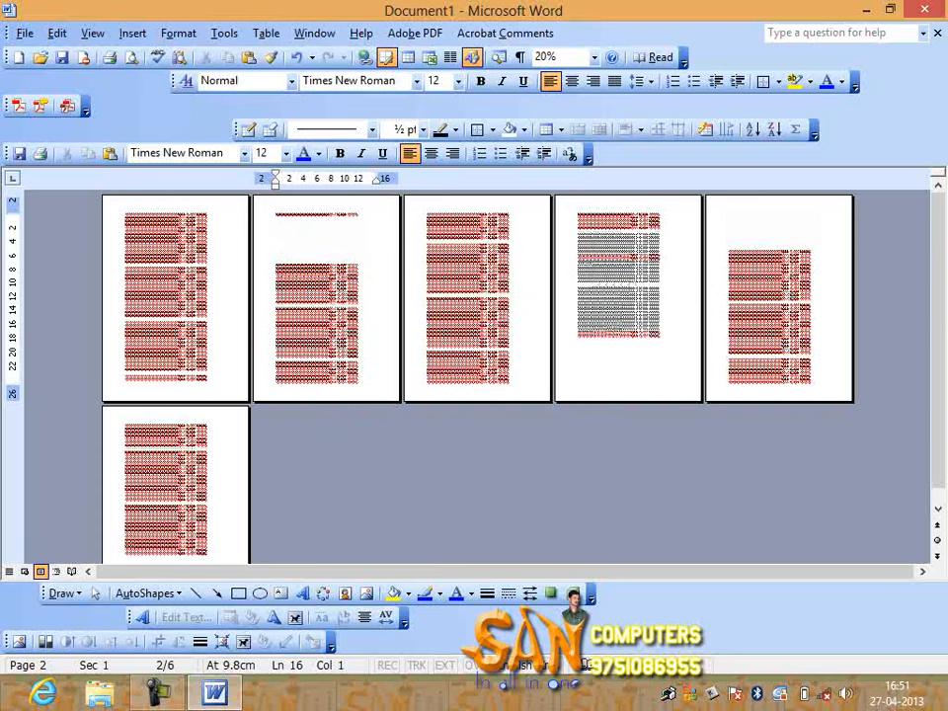
pyautogui.press('Return')
pyautogui.press('Return')
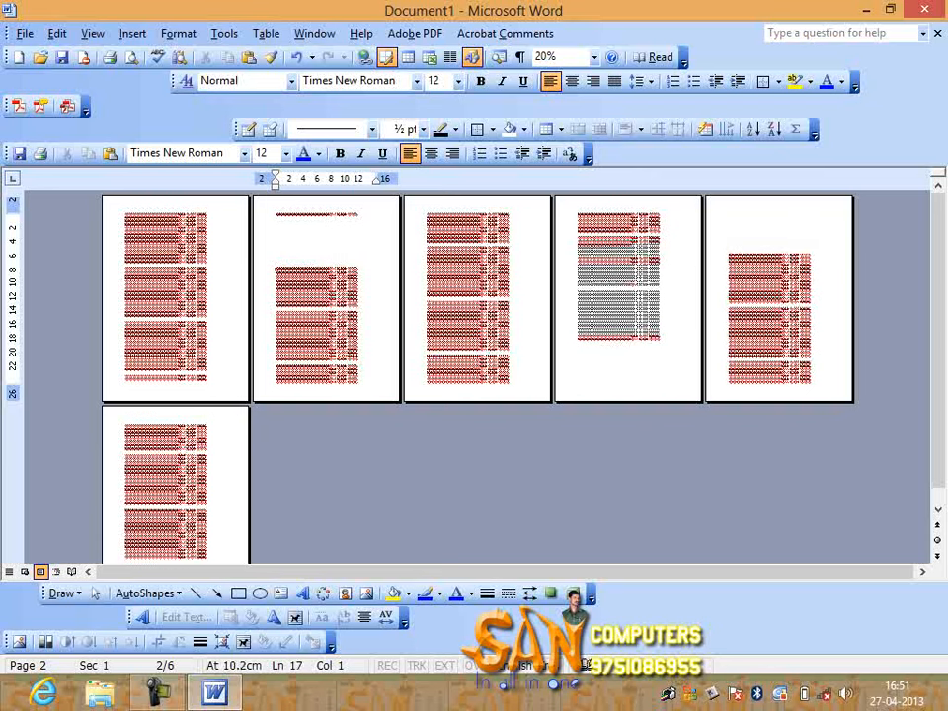
pyautogui.press('Return')
pyautogui.press('Return')
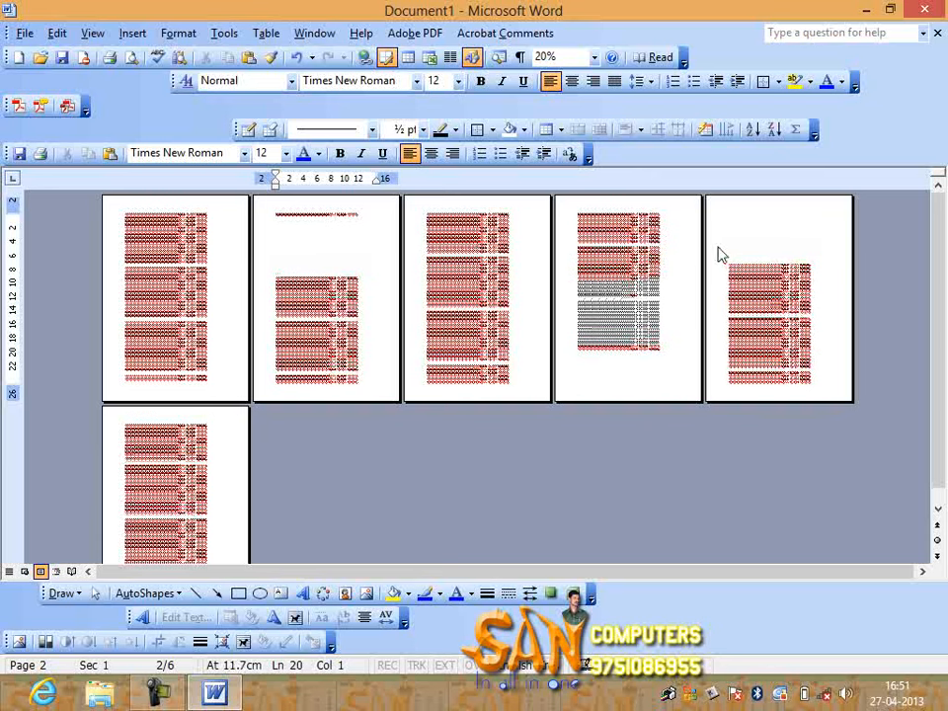
# Enter "sdfgdfgdfgdfgdf" in the blank space near the beginning of page 5 and add more blank lines in page 2's gap
pyautogui.click(754, 233)
pyautogui.write('sdfgdfgdfgdfgdf')
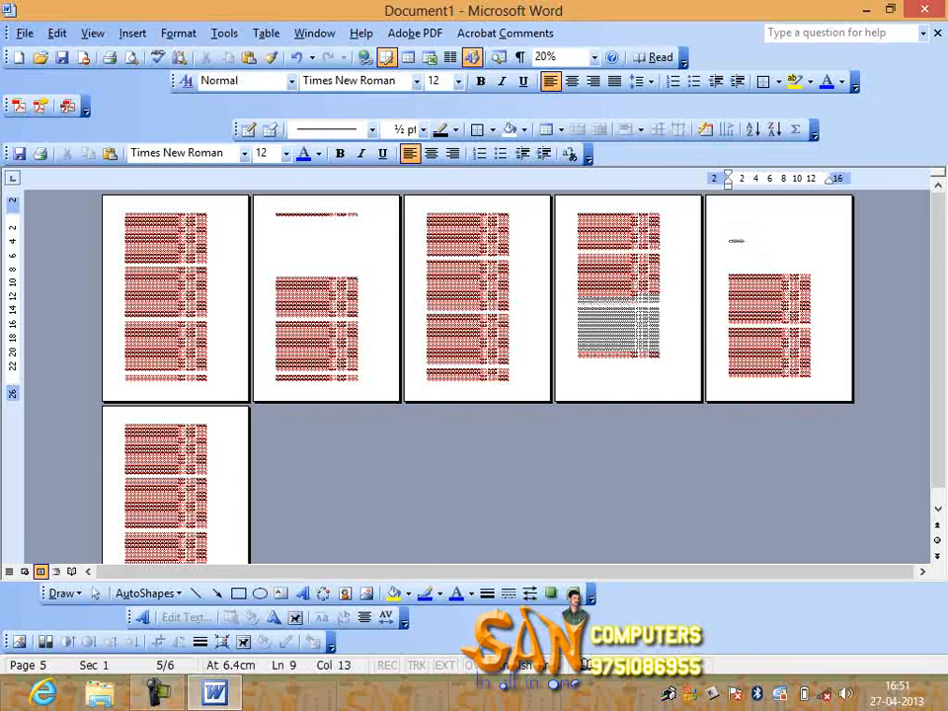
pyautogui.click(322, 234)
pyautogui.press('Return')
pyautogui.press('Return')
pyautogui.press('Return')
pyautogui.press('Return')
pyautogui.press('Return')
pyautogui.press('Return')
pyautogui.press('Return')
pyautogui.press('Return')
pyautogui.press('Return')
pyautogui.press('Return')
pyautogui.press('Return')
pyautogui.press('Return')
pyautogui.press('Return')
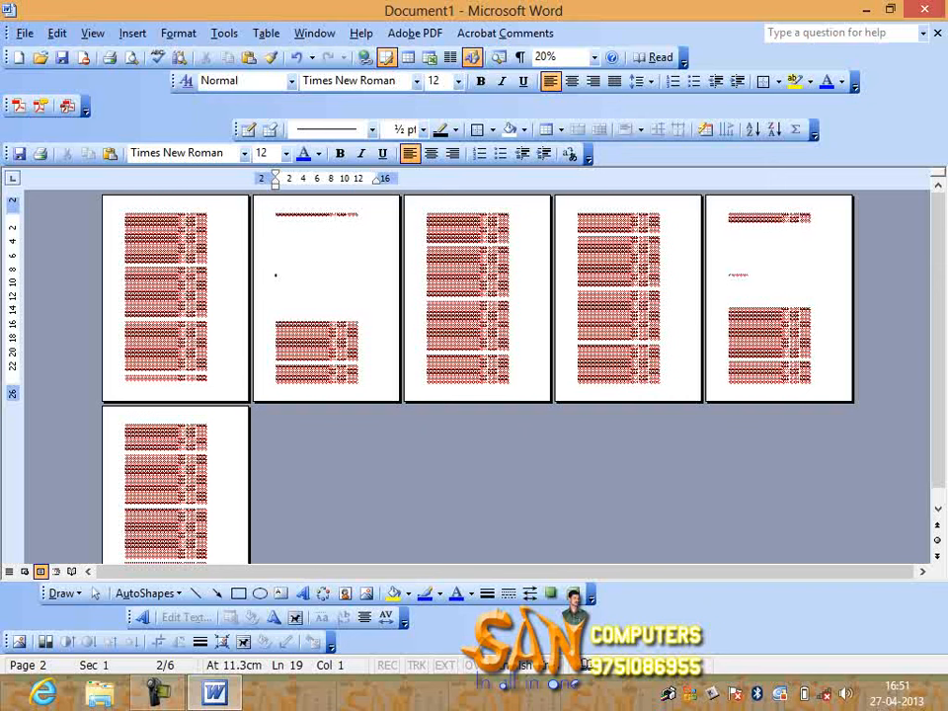
# Replace the entire document with the copied text block and repeat it on pages 2 to 5, starting each page with a page break
pyautogui.hotkey('ctrl', 'a')
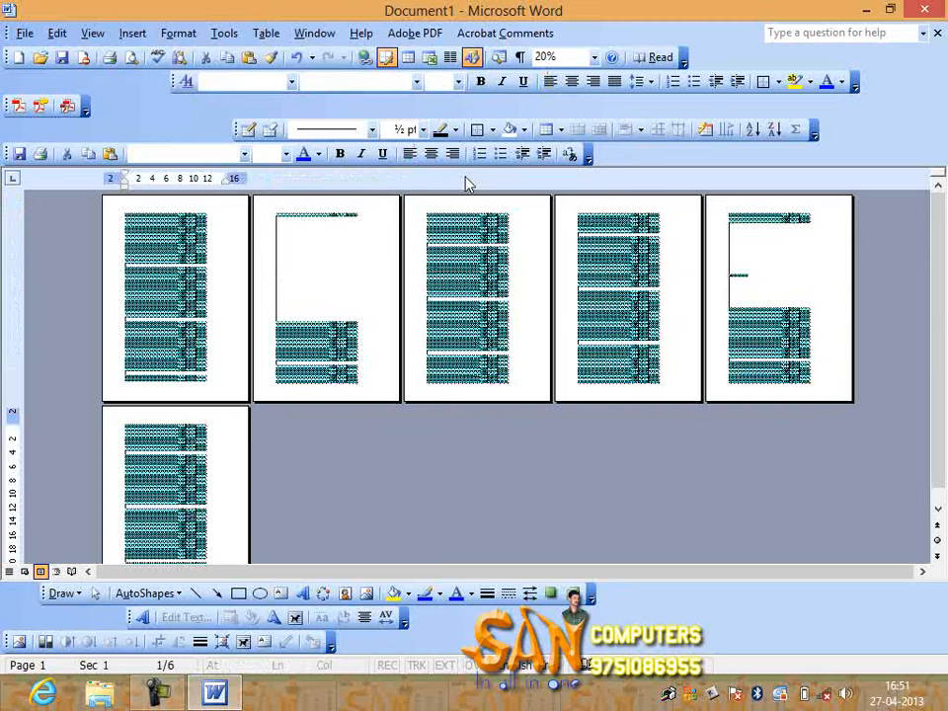
pyautogui.press('Delete')
pyautogui.hotkey('ctrl', 'v')
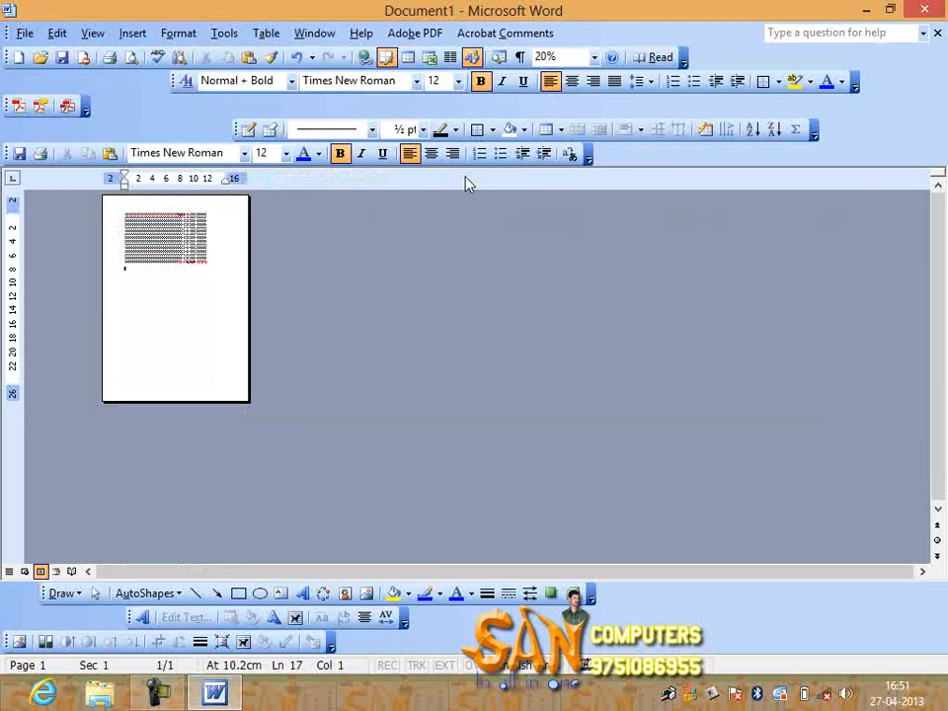
pyautogui.hotkey('ctrl', 'Return')
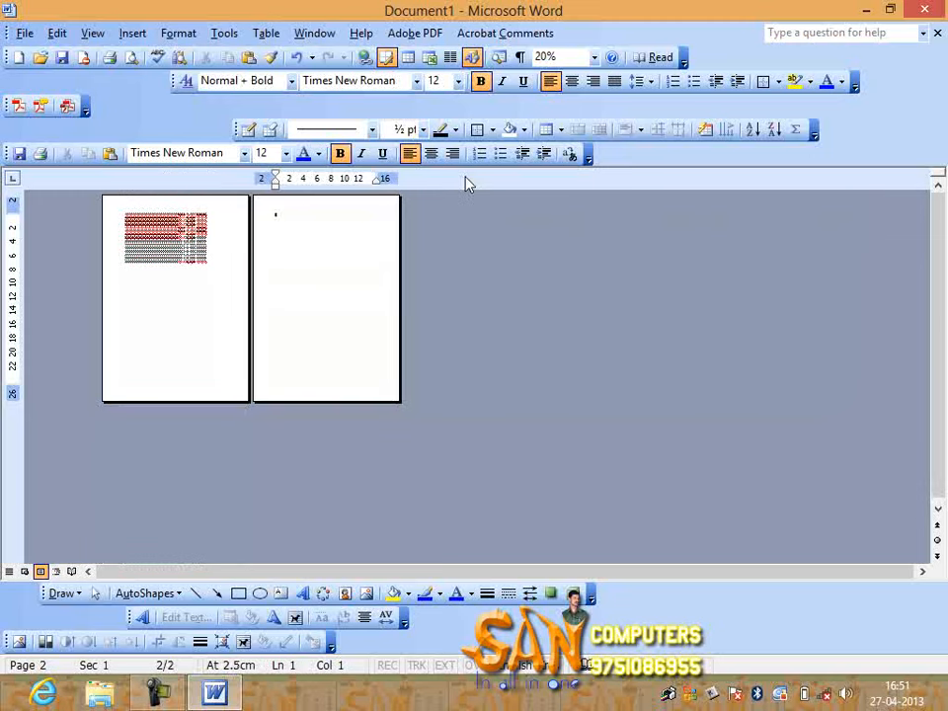
pyautogui.hotkey('ctrl', 'v')
pyautogui.hotkey('ctrl', 'v')
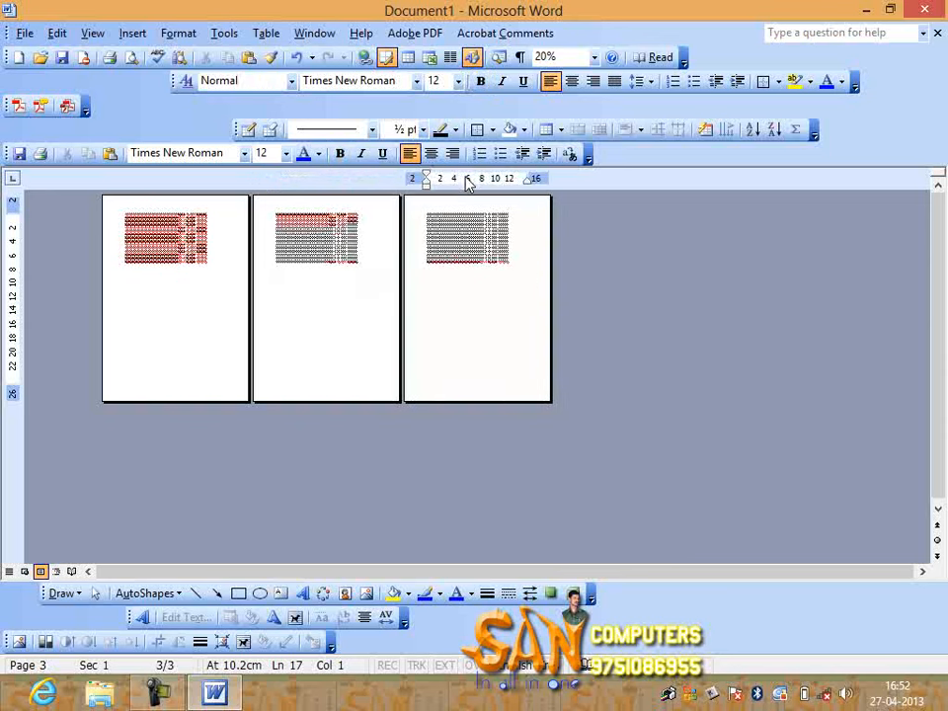
pyautogui.hotkey('ctrl', 'Return')
pyautogui.hotkey('ctrl', 'v')
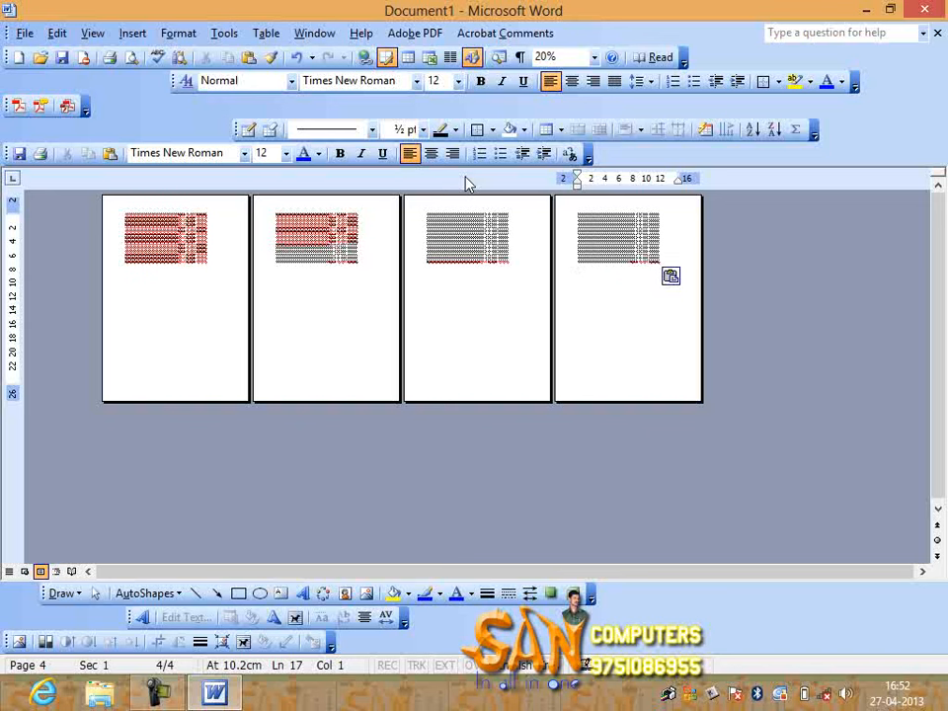
pyautogui.hotkey('ctrl', 'Return')
pyautogui.hotkey('ctrl', 'v')
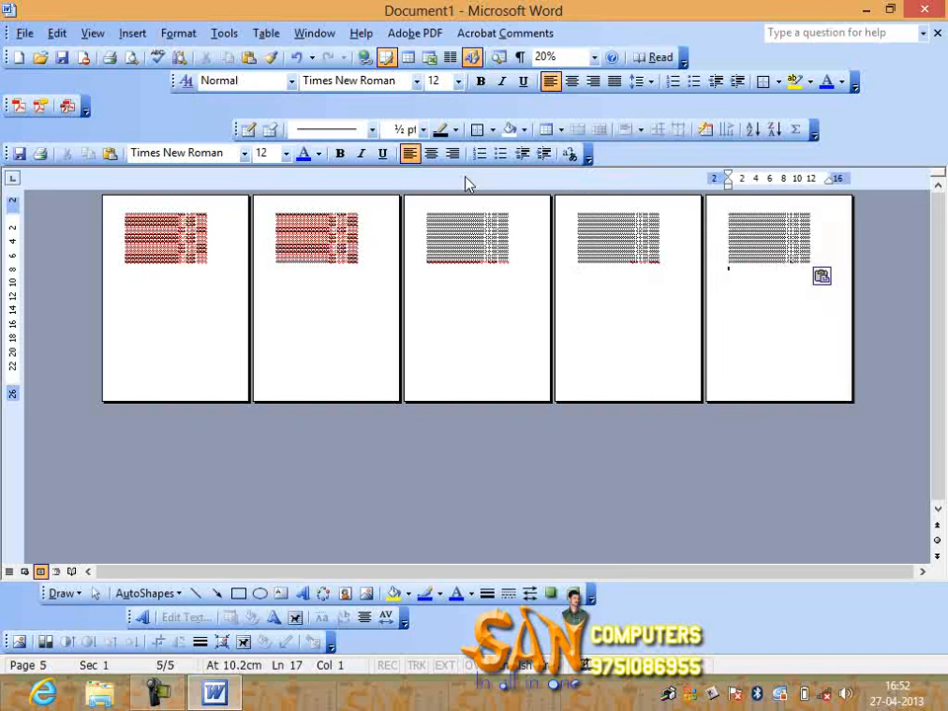
# Add blank lines directly below page 1's text block, ahead of its page break
pyautogui.click(139, 278)
pyautogui.press('Return')
pyautogui.press('Return')
pyautogui.press('Return')
pyautogui.press('Return')
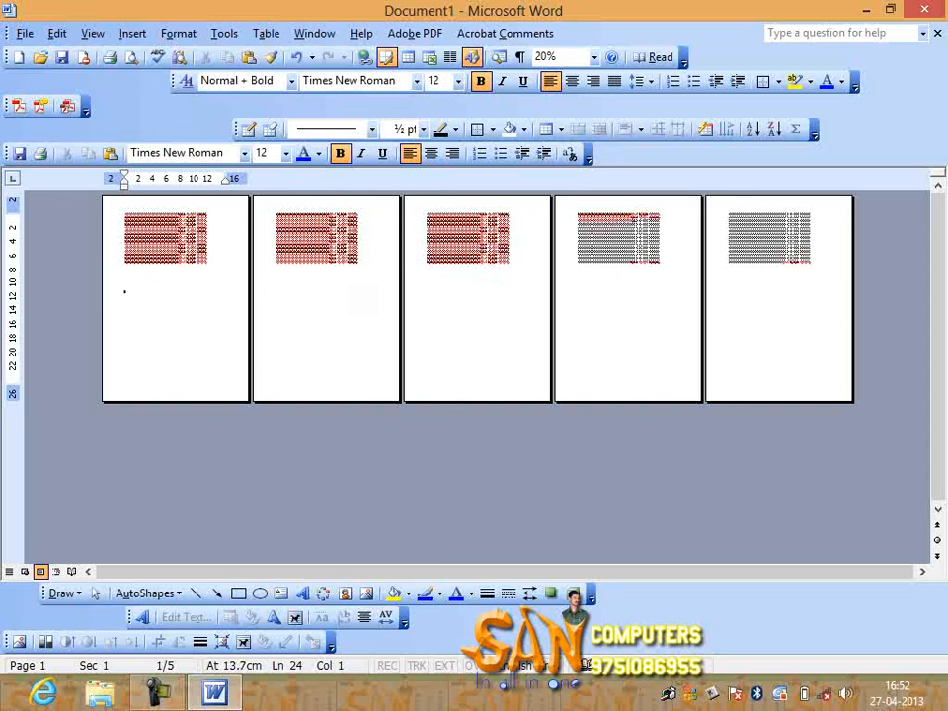
pyautogui.press('Return')
pyautogui.press('Return')
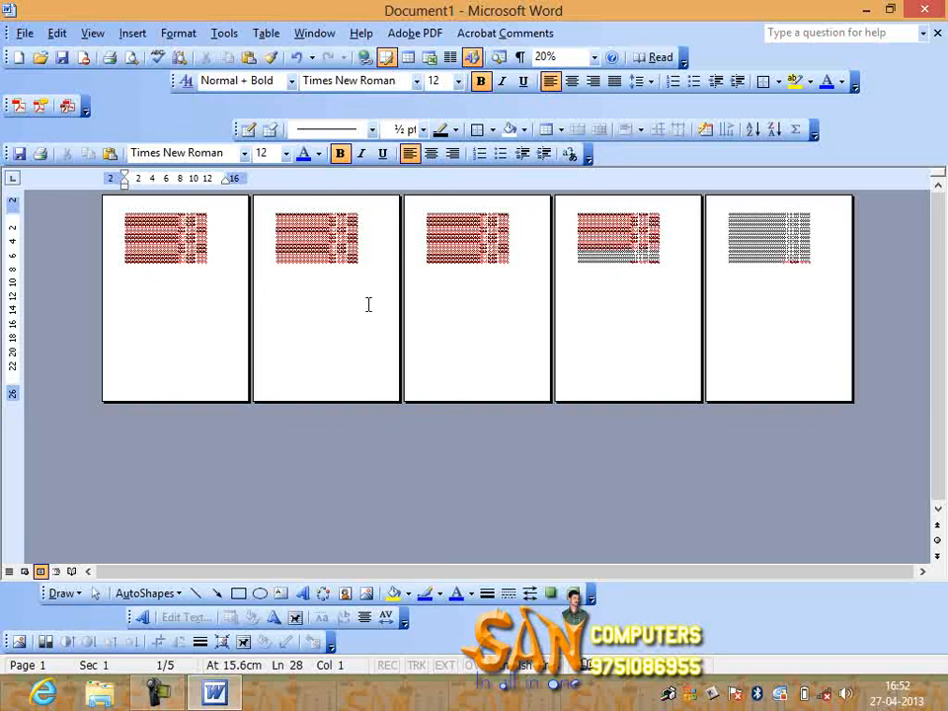
# Split page 1's text block at its third line with a run of blank lines
pyautogui.click(137, 223)
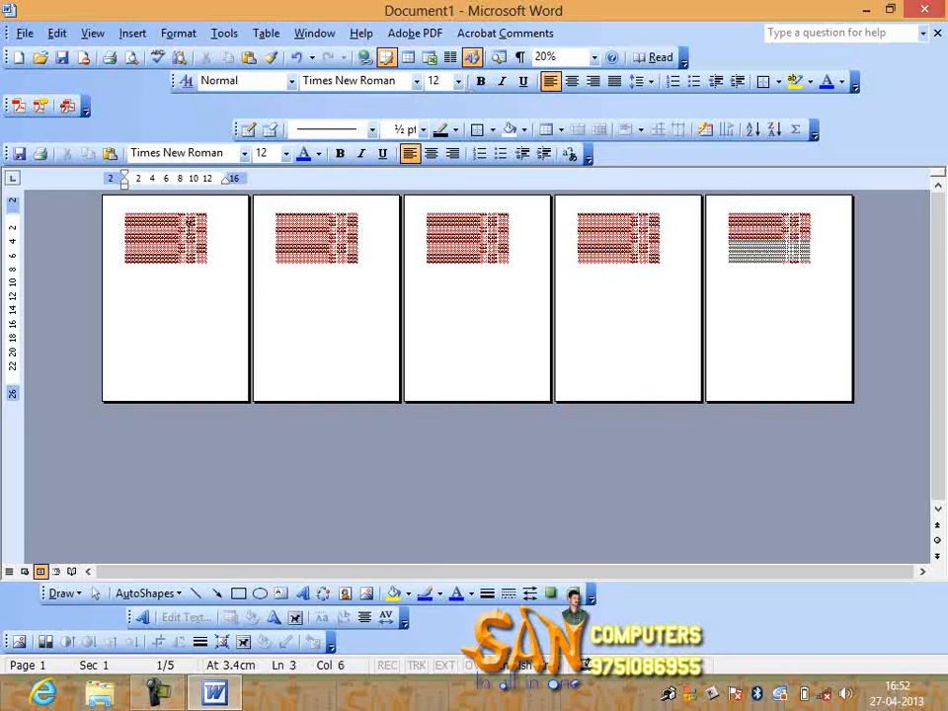
pyautogui.press('Return')
pyautogui.press('Return')
pyautogui.press('Return')
pyautogui.press('Return')
pyautogui.press('Return')
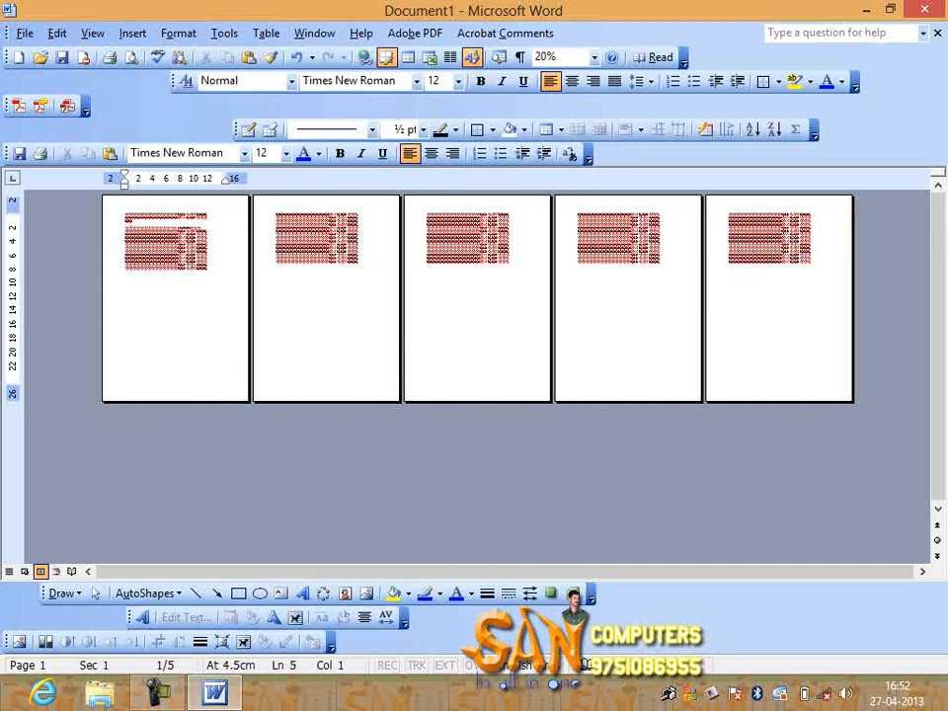
pyautogui.press('Return')
pyautogui.press('Return')
pyautogui.press('Return')
pyautogui.press('Return')
pyautogui.press('Return')
pyautogui.press('Return')
pyautogui.press('Return')
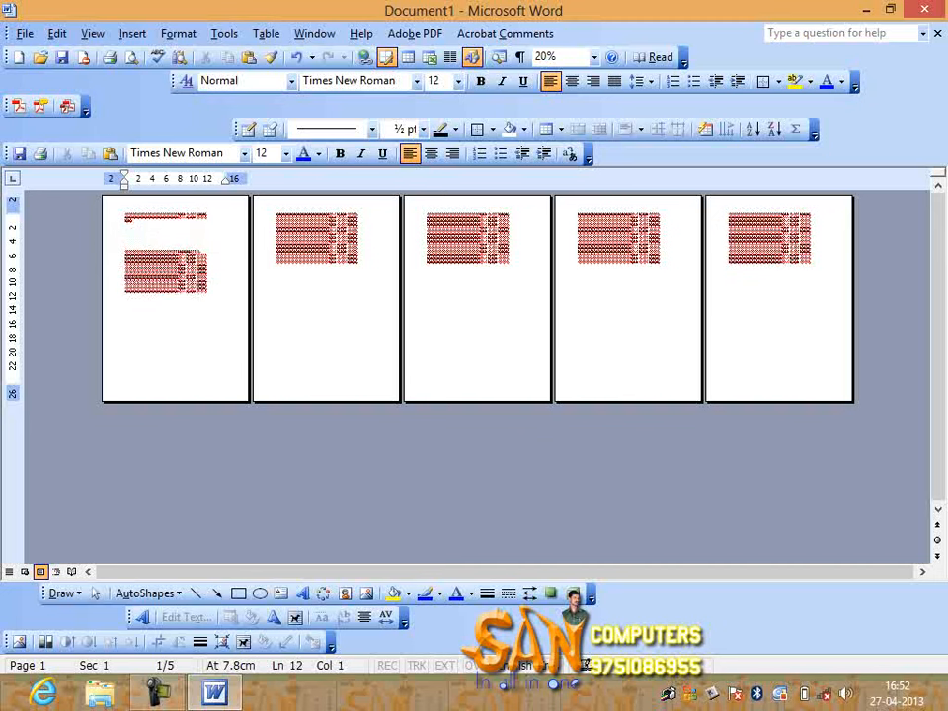
pyautogui.press('Return')
pyautogui.press('Return')
pyautogui.press('Return')
pyautogui.press('Return')
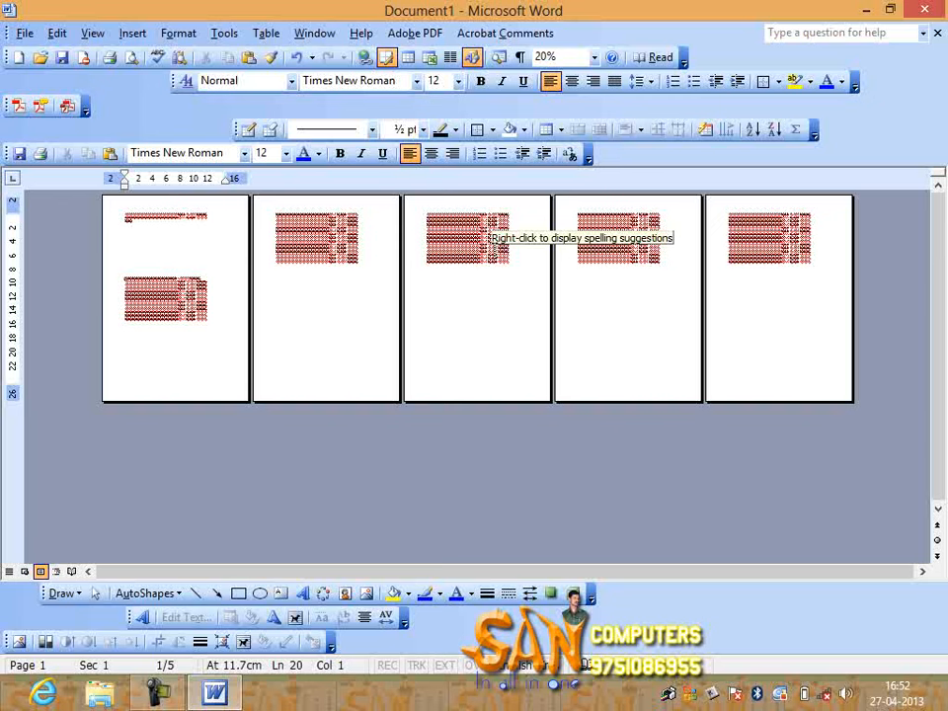
# Add blank lines below page 1's shifted text until the page break moves onto an otherwise empty page 2
pyautogui.click(156, 332)
pyautogui.press('Return')
pyautogui.press('Return')
pyautogui.press('Return')
pyautogui.press('Return')
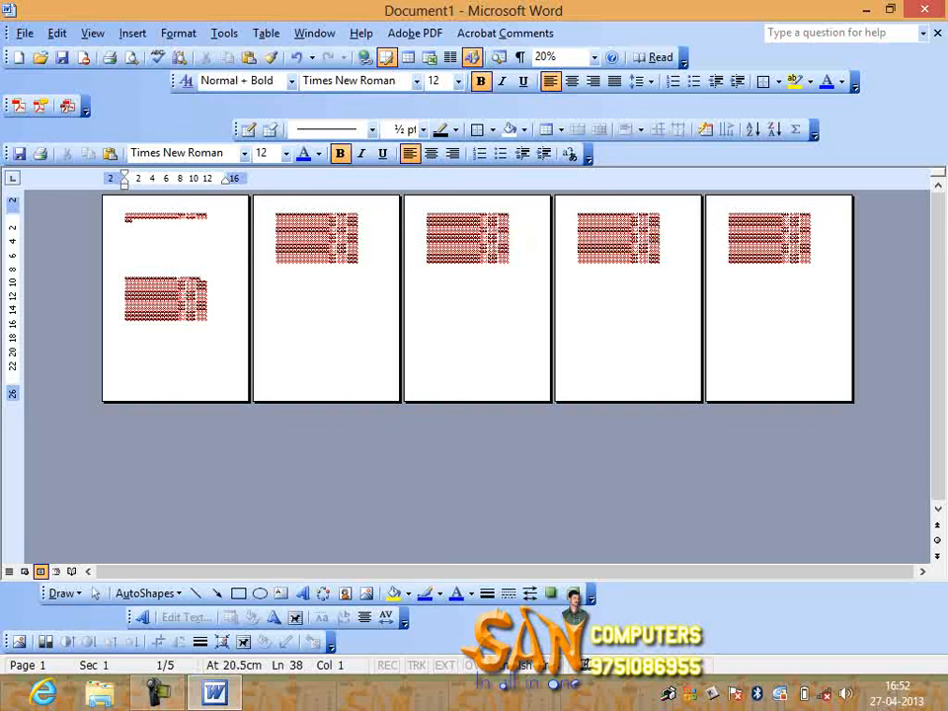
pyautogui.press('Return')
pyautogui.press('Return')
pyautogui.press('Return')
pyautogui.press('Return')
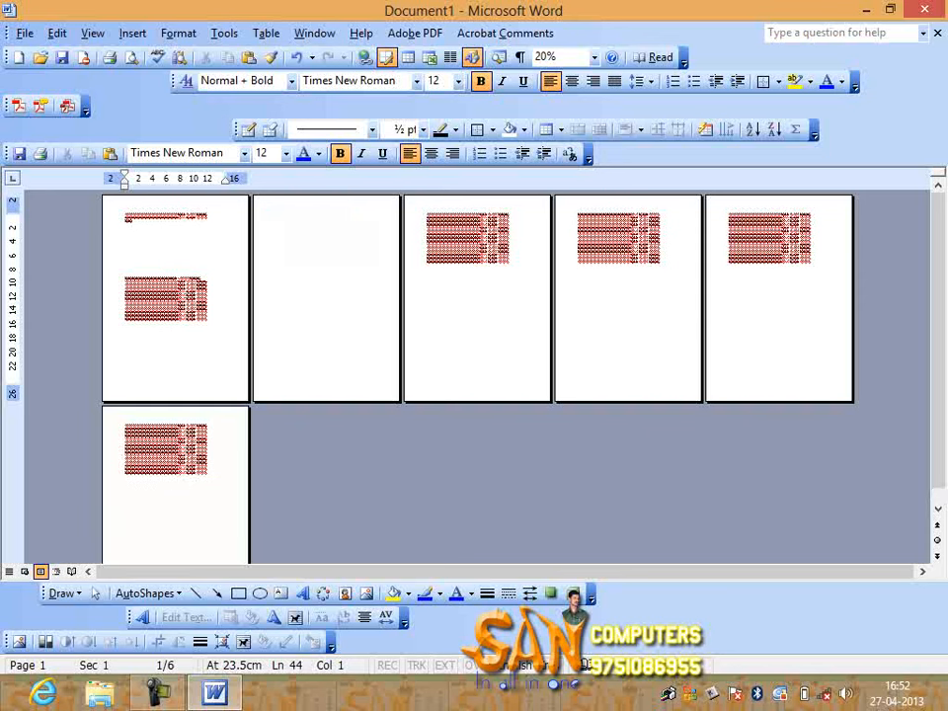
# Replace the entire document with repeated copies of the copied block reaching page 5, and delete a passage midway down page 1
pyautogui.hotkey('ctrl', 'a')
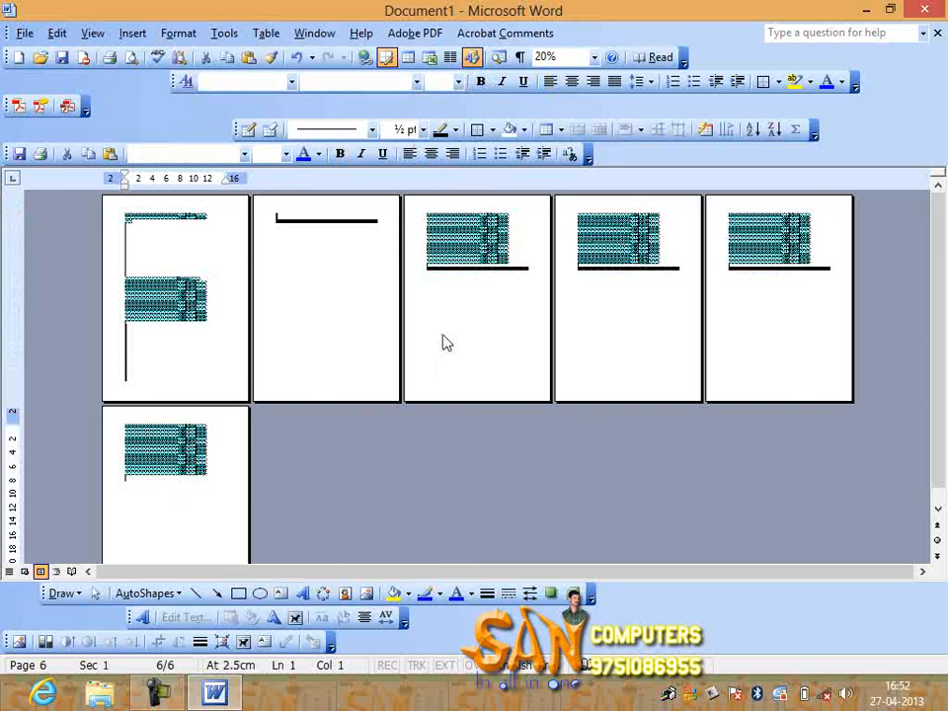
pyautogui.hotkey('ctrl', 'v')
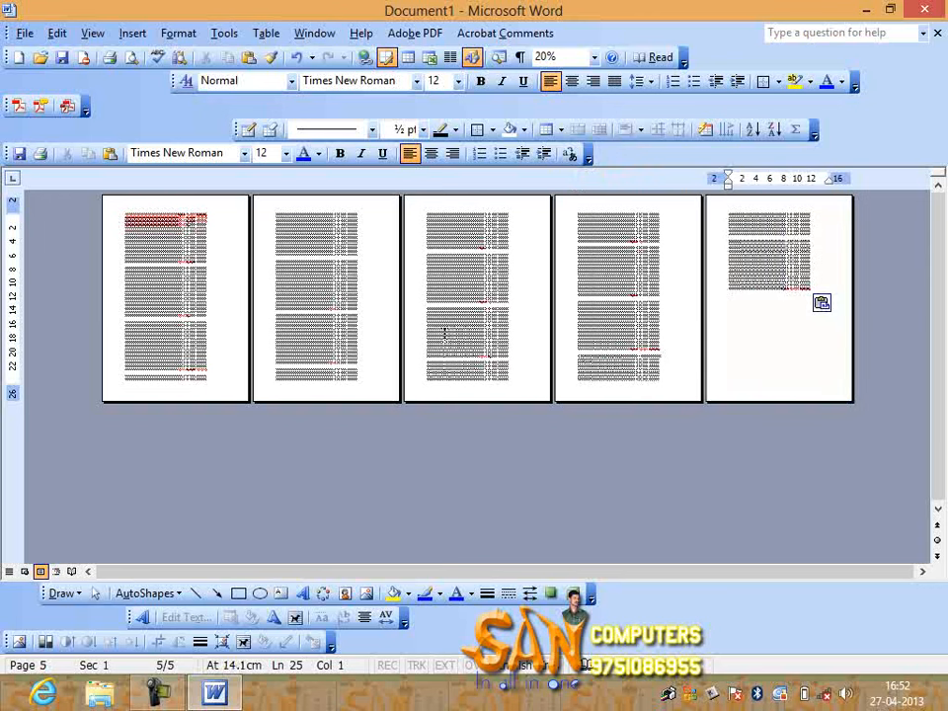
pyautogui.moveTo(123, 271); pyautogui.dragTo(176, 341)
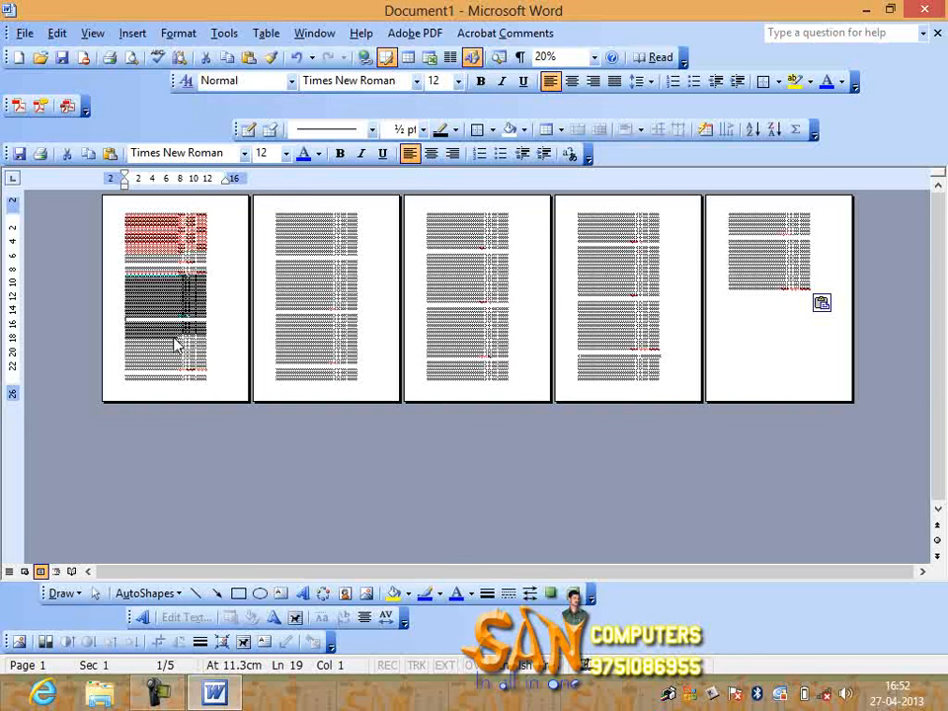
pyautogui.press('Delete')
# Add blank lines at the deletion point on page 1 until the text below it starts midway down page 2
pyautogui.press('Return')
pyautogui.press('Return')
pyautogui.press('Return')
pyautogui.press('Return')
pyautogui.press('Return')
pyautogui.press('Return')
pyautogui.press('Return')
pyautogui.press('Return')
pyautogui.press('Return')
pyautogui.press('Return')
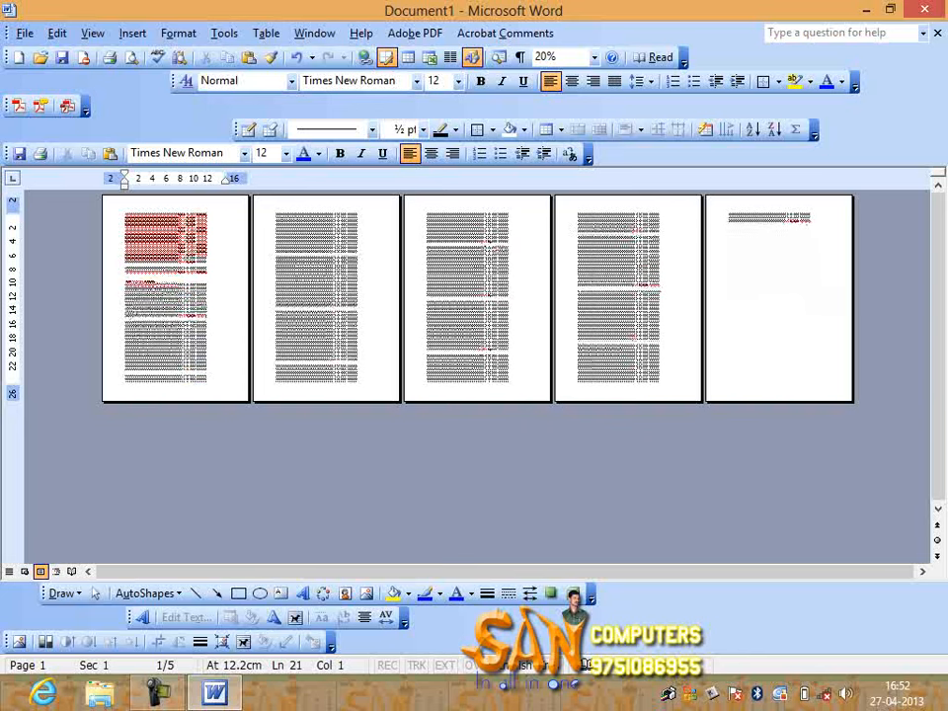
pyautogui.press('Return')
pyautogui.press('Return')
pyautogui.press('Return')
pyautogui.press('Return')
pyautogui.press('Return')
pyautogui.press('Return')
pyautogui.press('Return')
pyautogui.press('Return')
pyautogui.press('Return')
pyautogui.press('Return')
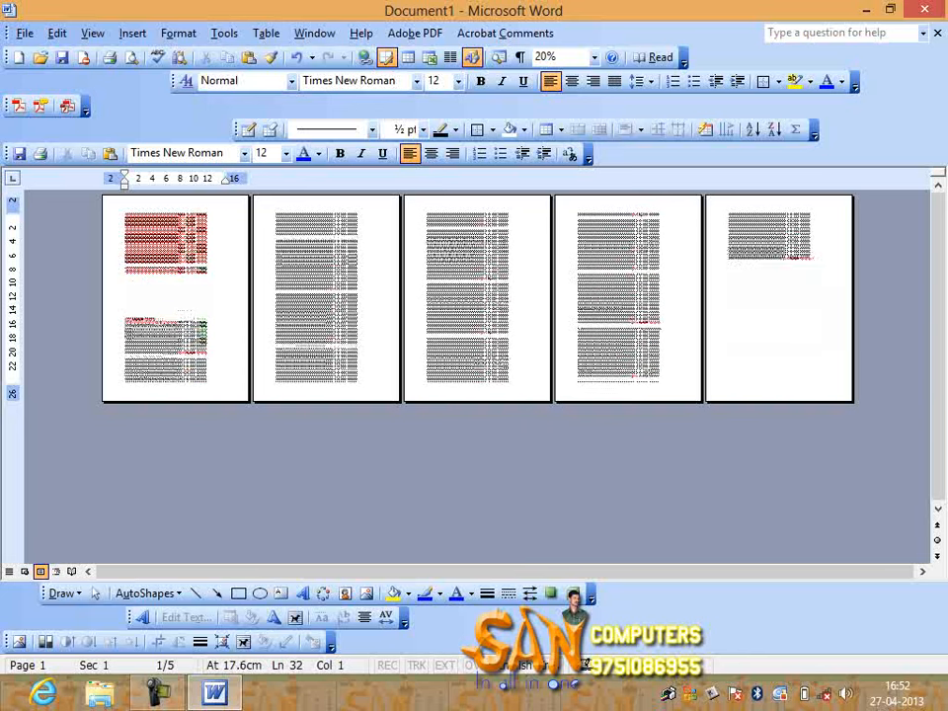
pyautogui.press('Return')
pyautogui.press('Return')
pyautogui.press('Return')
pyautogui.press('Return')
pyautogui.press('Return')
pyautogui.press('Return')
pyautogui.press('Return')
pyautogui.press('Return')
pyautogui.press('Return')
pyautogui.press('Return')
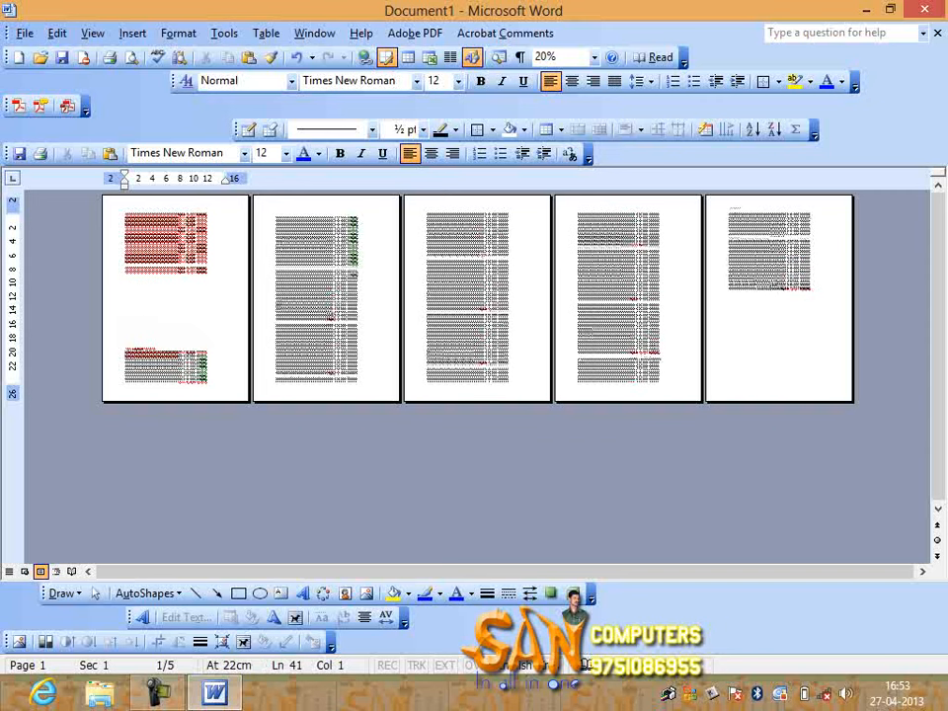
pyautogui.press('Return')
pyautogui.press('Return')
pyautogui.press('Return')
pyautogui.press('Return')
pyautogui.press('Return')
pyautogui.press('Return')
pyautogui.press('Return')
pyautogui.press('Return')
pyautogui.press('Return')
pyautogui.press('Return')
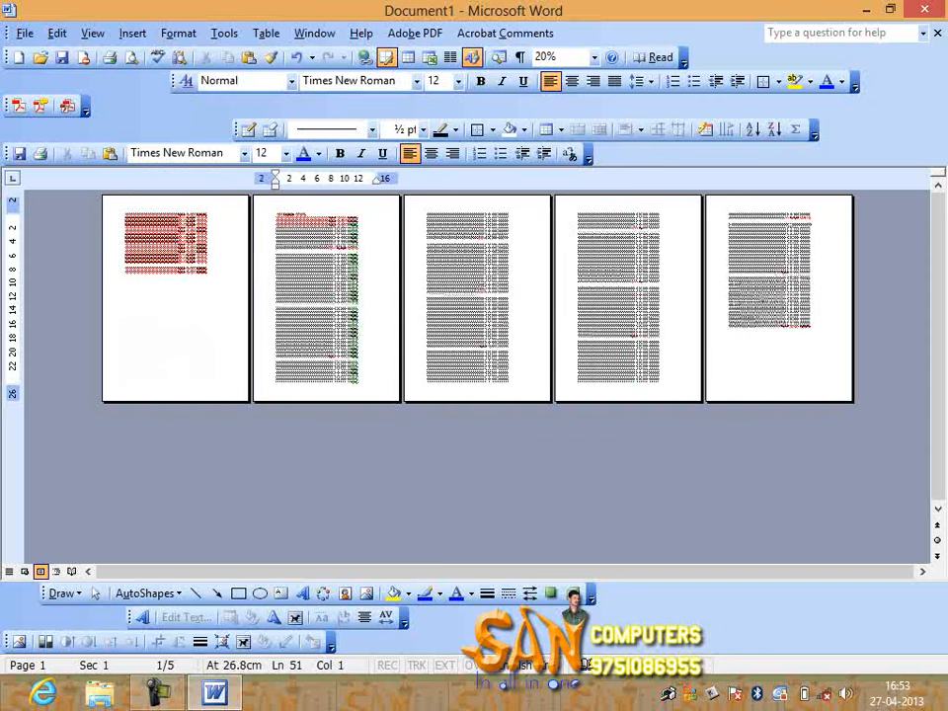
pyautogui.press('Return')
pyautogui.press('Return')
pyautogui.press('Return')
pyautogui.press('Return')
pyautogui.press('Return')
pyautogui.press('Return')
pyautogui.press('Return')
pyautogui.press('Return')
pyautogui.press('Return')
pyautogui.press('Return')
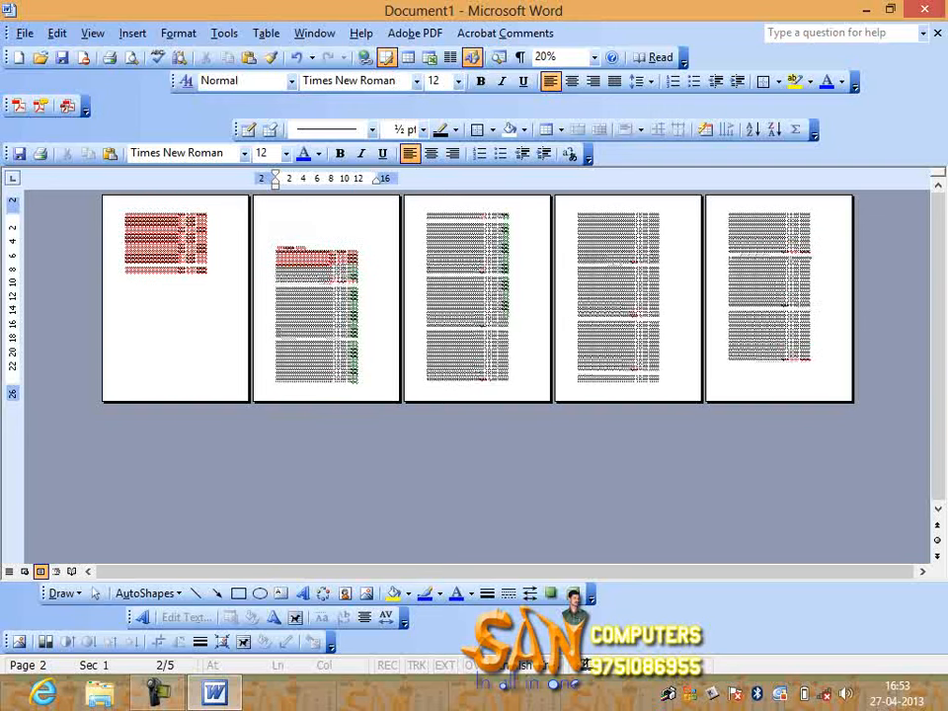
pyautogui.press('Return')
pyautogui.press('Return')
pyautogui.press('Return')
pyautogui.press('Return')
pyautogui.press('Return')
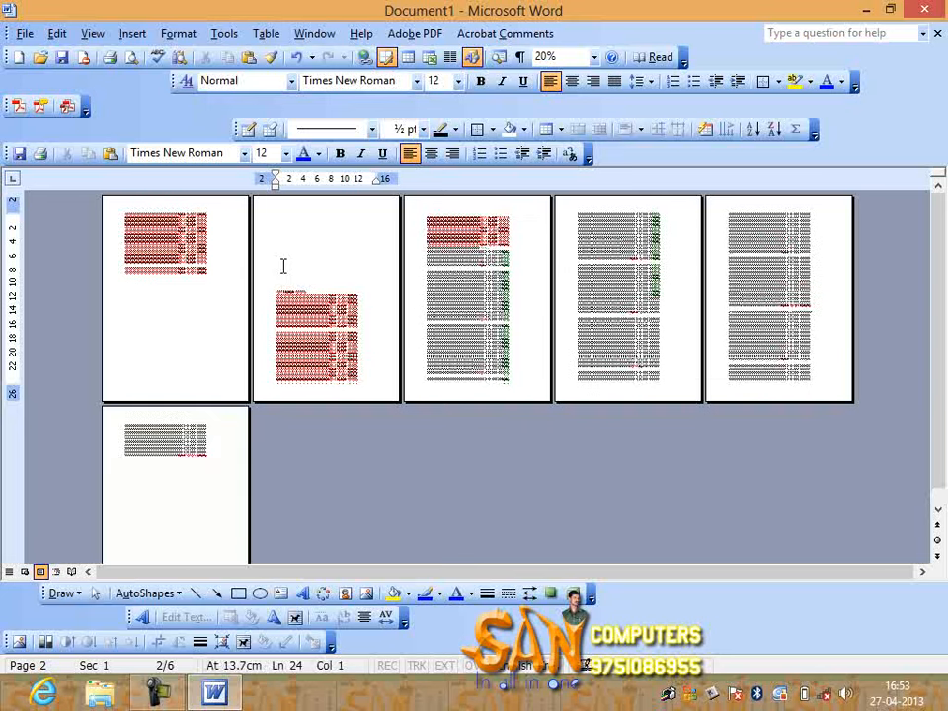
# Replace the entire document content with the line "gdfgdfgdfgdfgfg dfgdfgdfgd" followed by the copied text block
pyautogui.moveTo(358, 328); pyautogui.dragTo(359, 332)
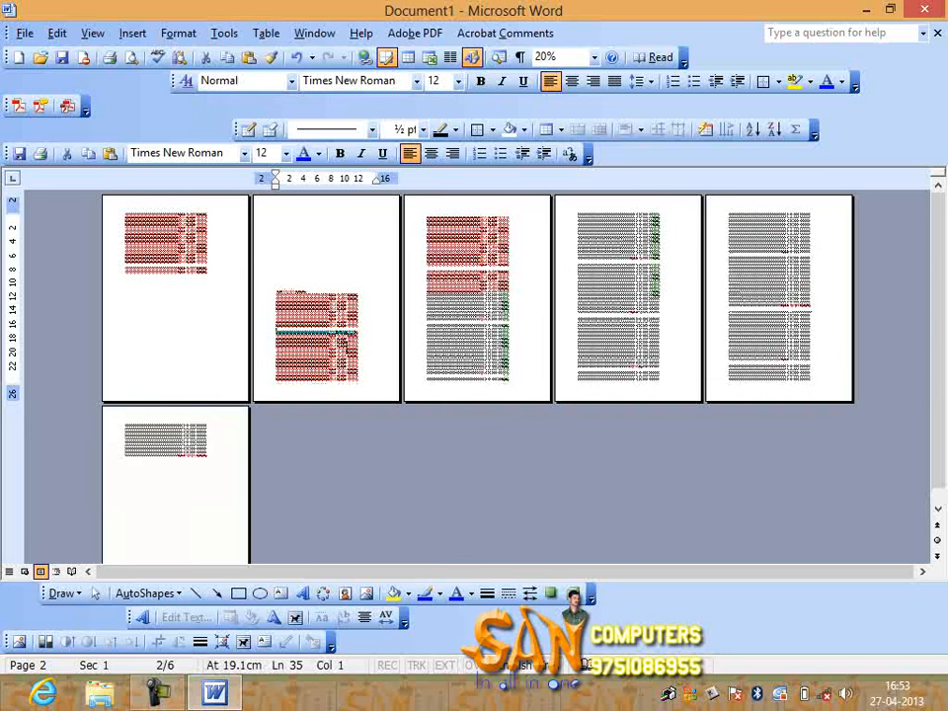
pyautogui.click(341, 307)
pyautogui.hotkey('ctrl', 'a')
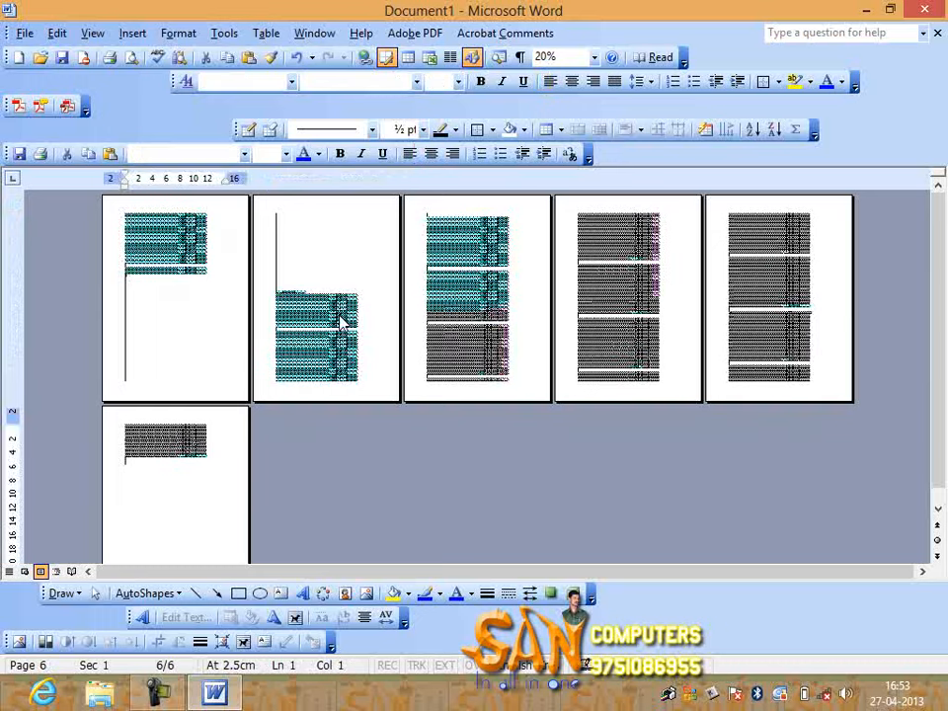
pyautogui.press('Delete')
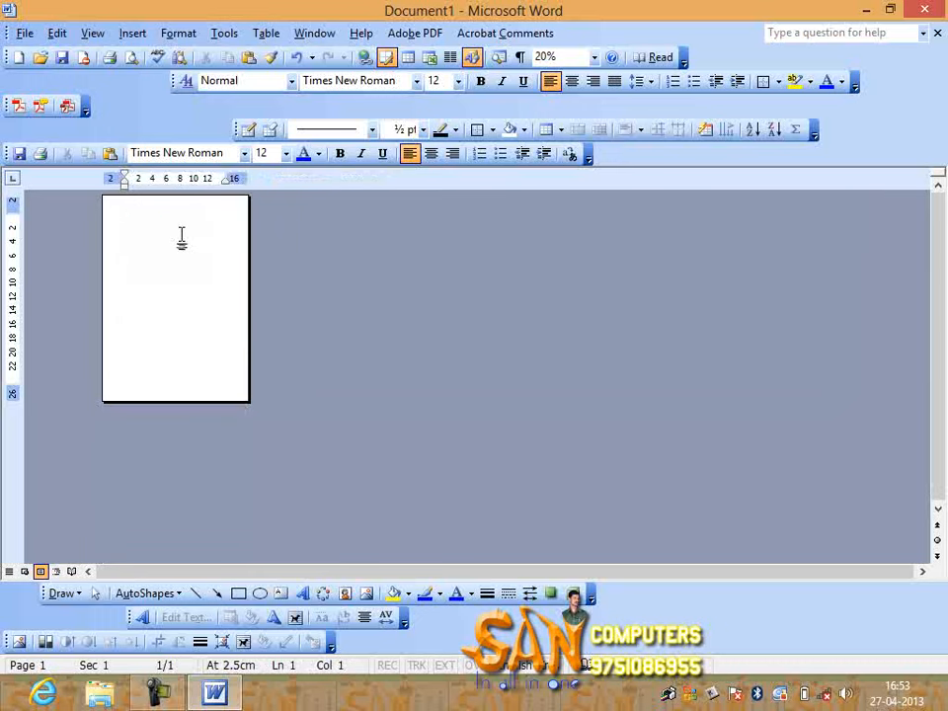
pyautogui.write('gdfgdfgdfgdfgfg dfgdfgdfgd')
pyautogui.hotkey('ctrl', 'v')
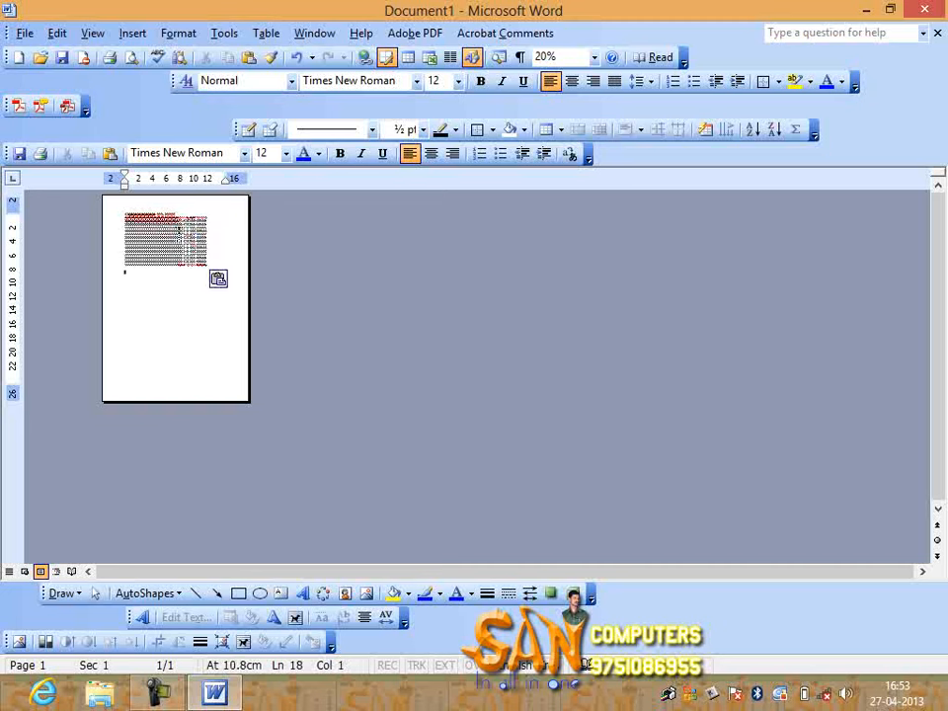
# Insert two page breaks after the text on page 1, extending the document to page 3
pyautogui.hotkey('ctrl', 'Return')
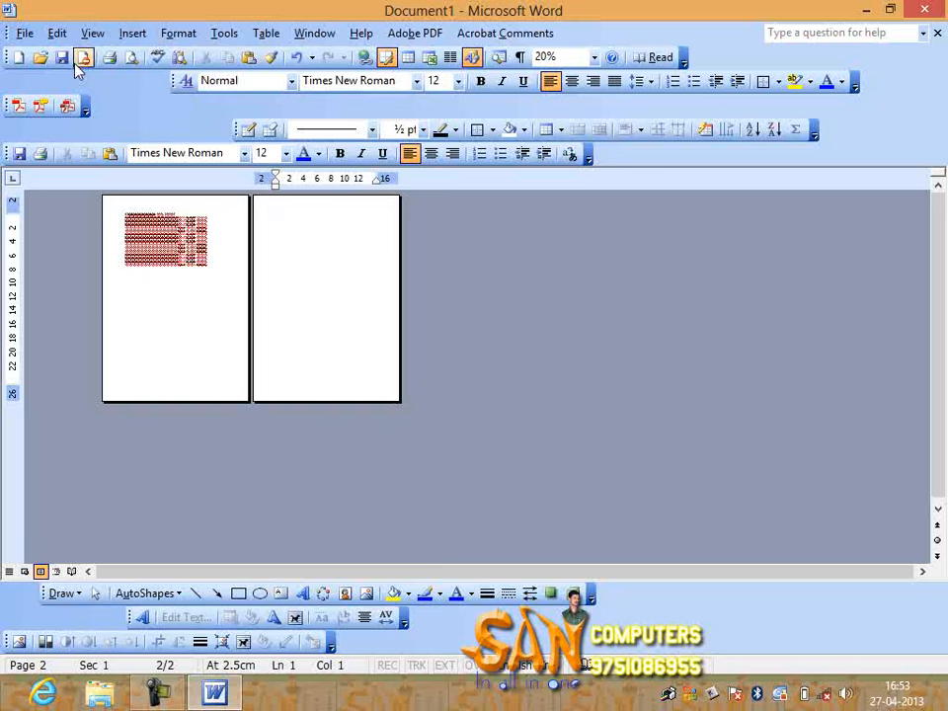
pyautogui.click(132, 33)
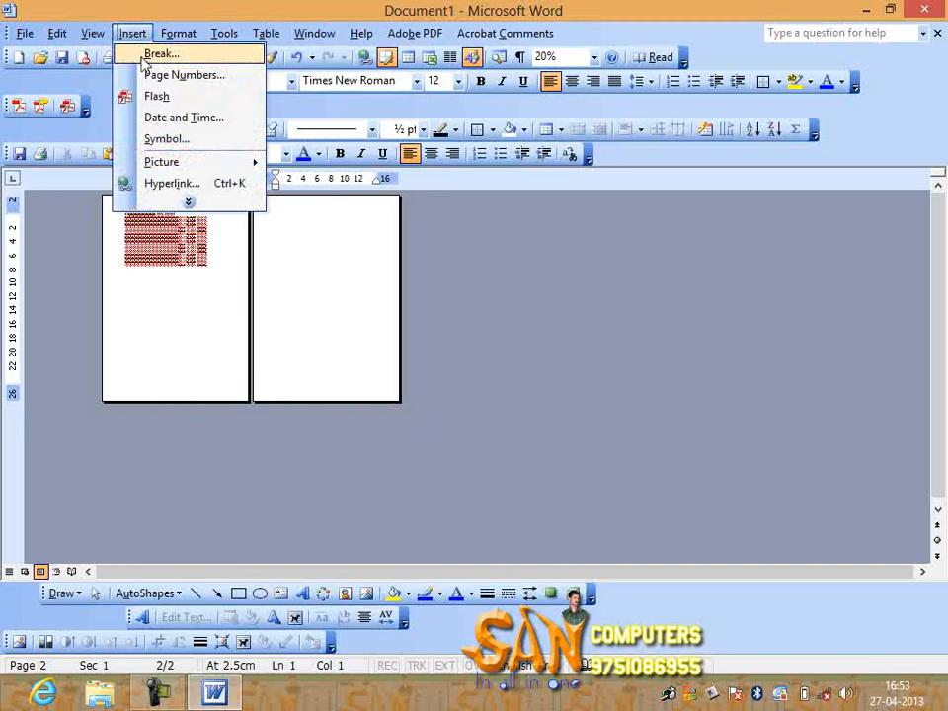
pyautogui.click(153, 53)
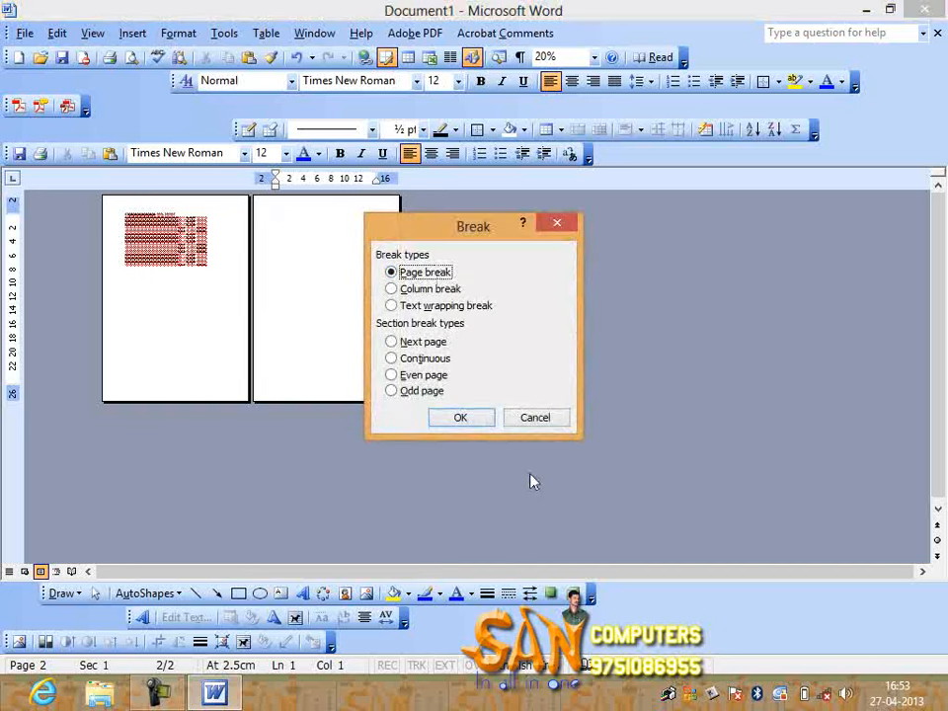
pyautogui.click(469, 417)
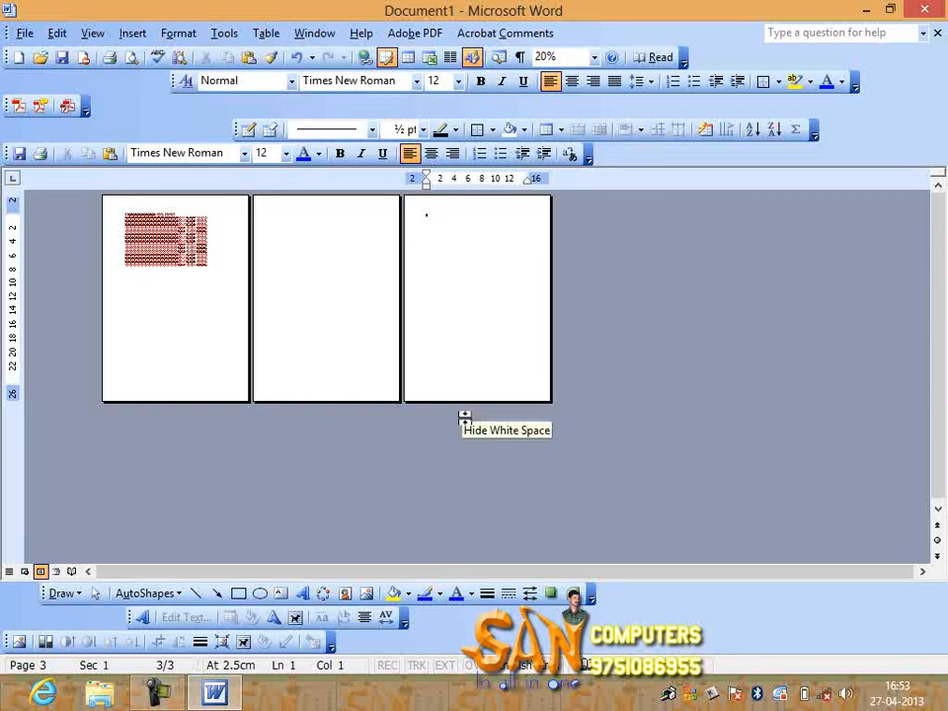
# Paste the copied text block at the start of both page 2 and page 3
pyautogui.click(303, 233)
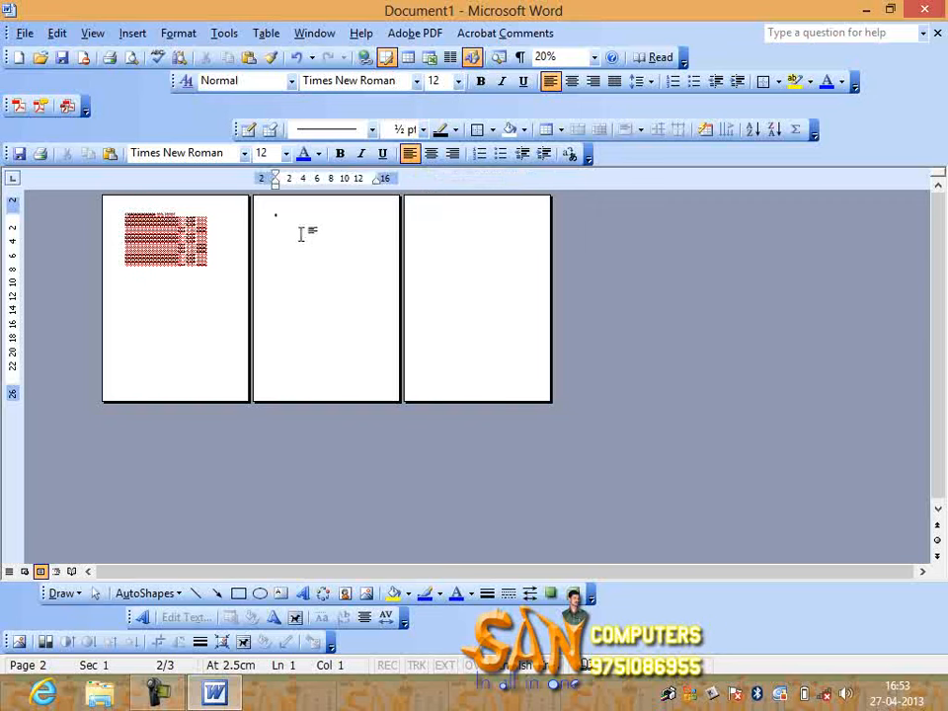
pyautogui.hotkey('ctrl', 'v')
pyautogui.click(470, 228)
pyautogui.hotkey('ctrl', 'v')
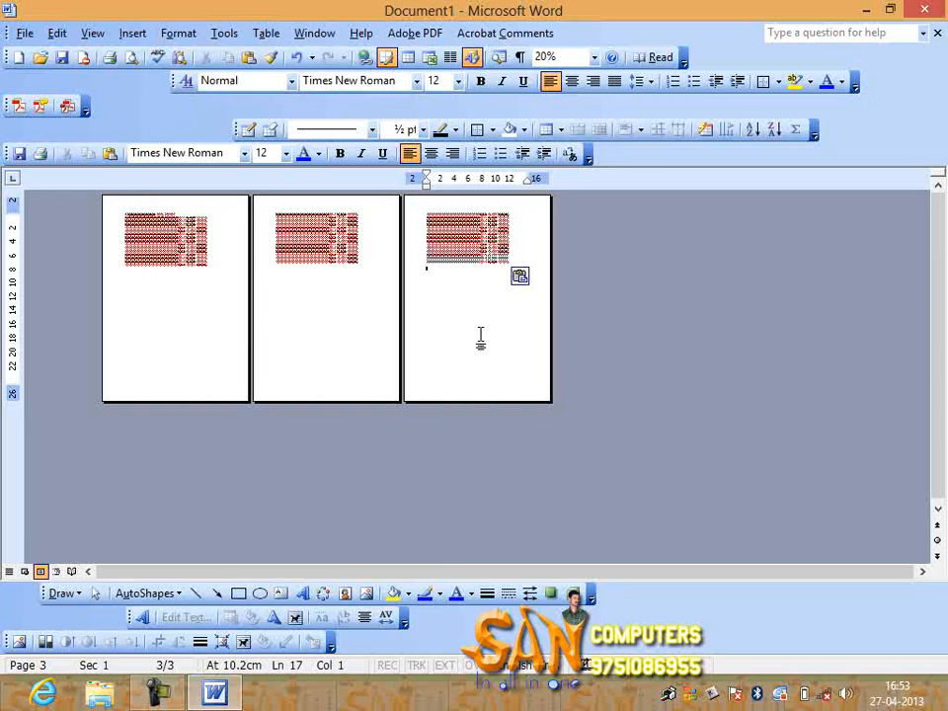
# Place the cursor below page 1's text and open the page number settings
pyautogui.click(343, 289)
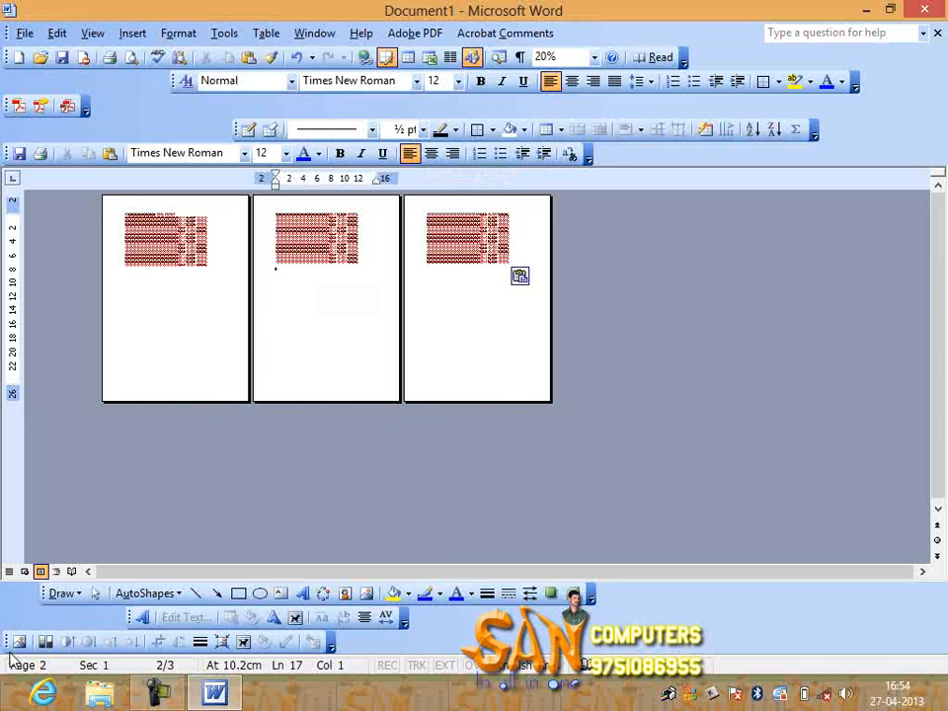
pyautogui.click(166, 337)
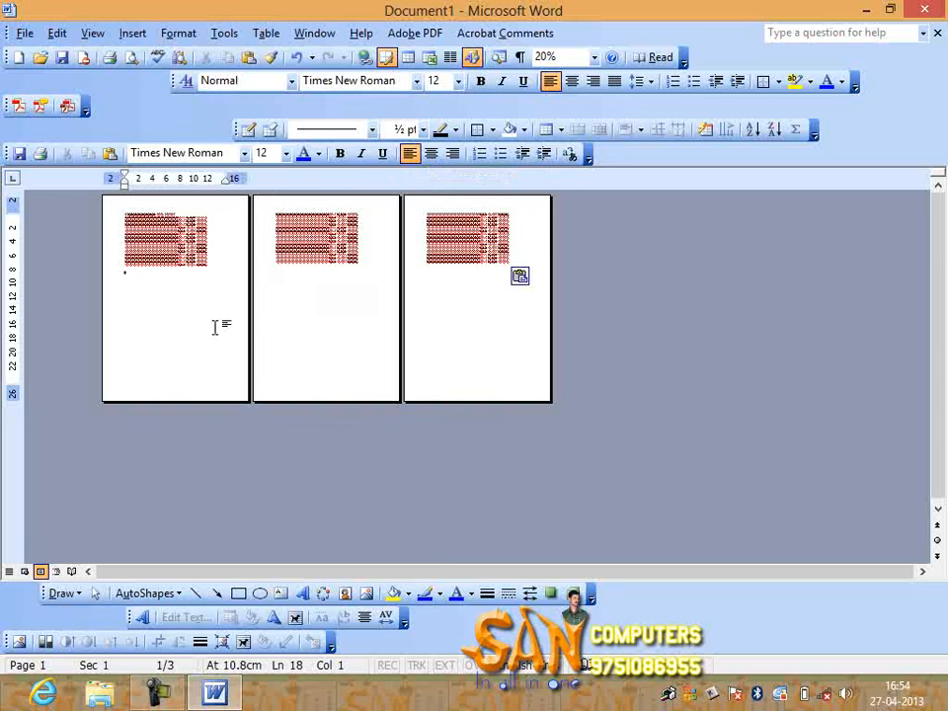
pyautogui.click(133, 33)
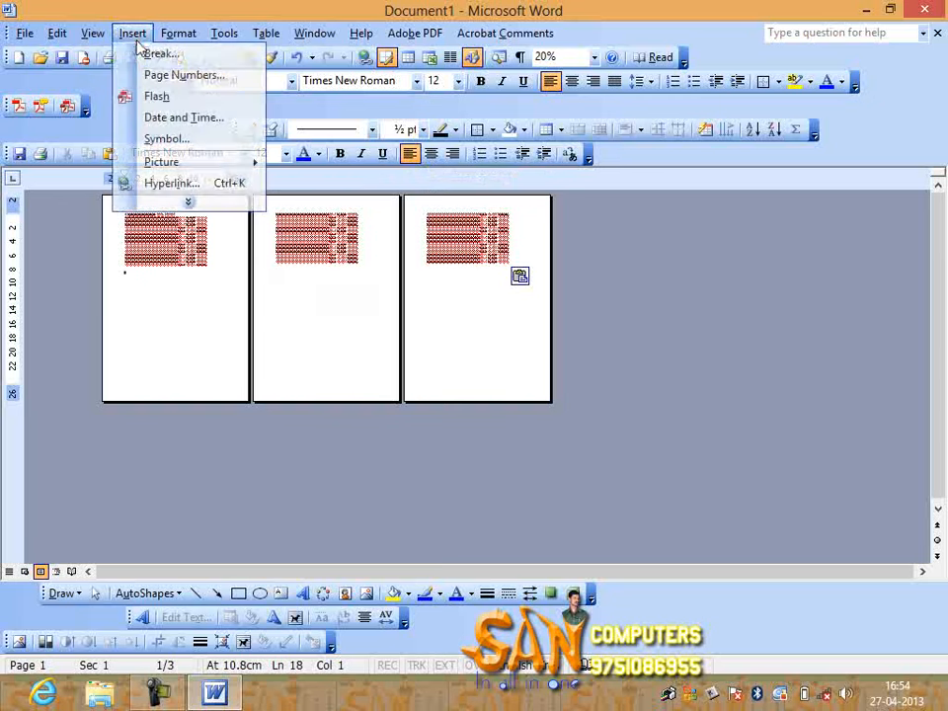
pyautogui.click(188, 201)
pyautogui.click(186, 75)
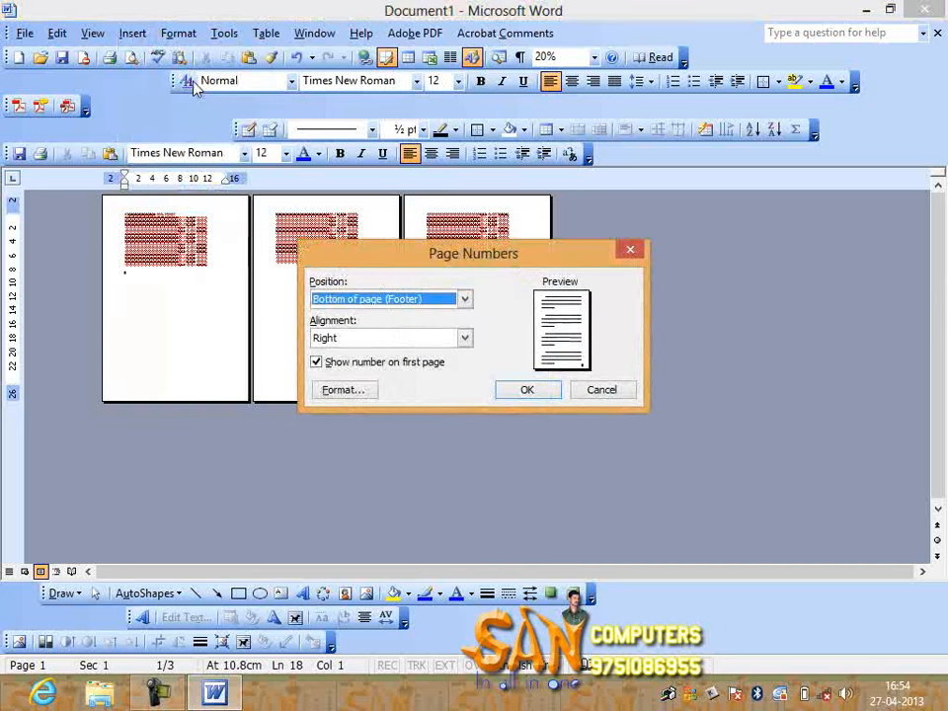
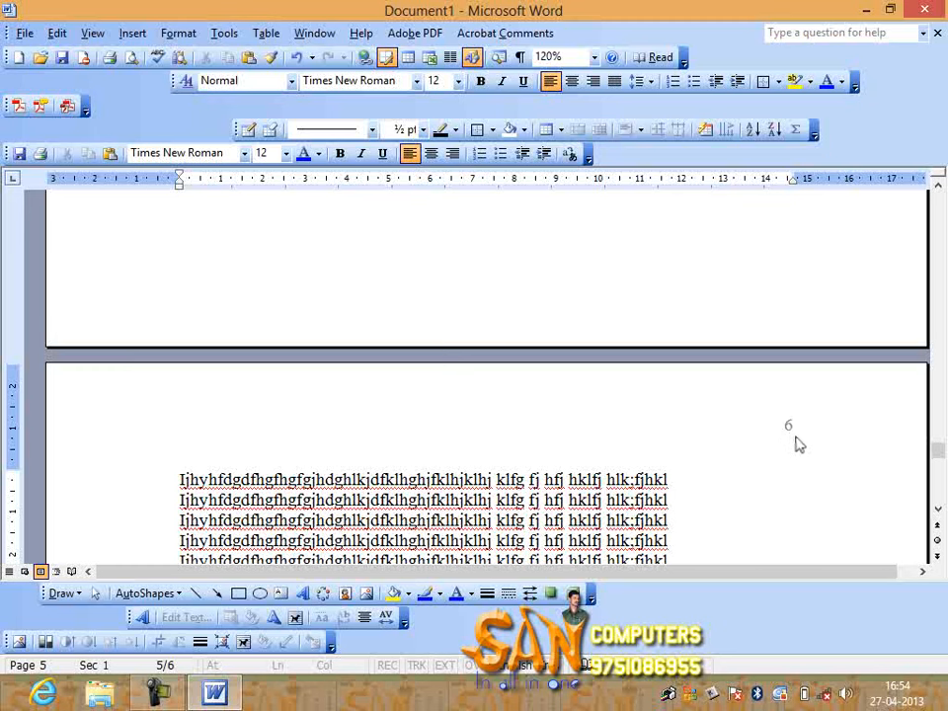
# Set the header page numbers' alignment to Center
pyautogui.click(139, 33)
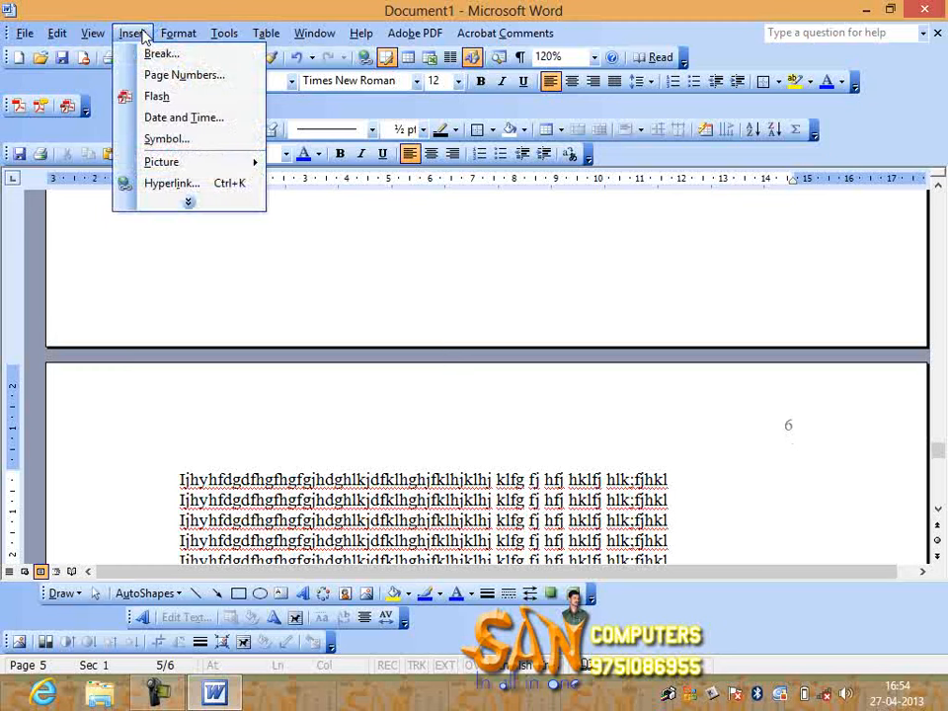
pyautogui.click(184, 76)
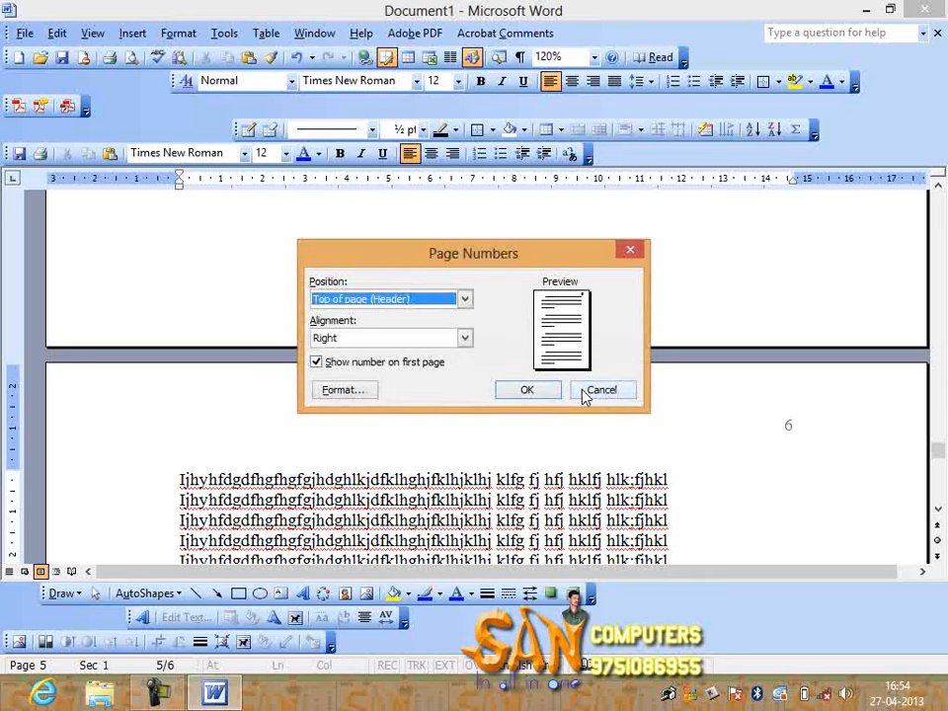
pyautogui.click(383, 340)
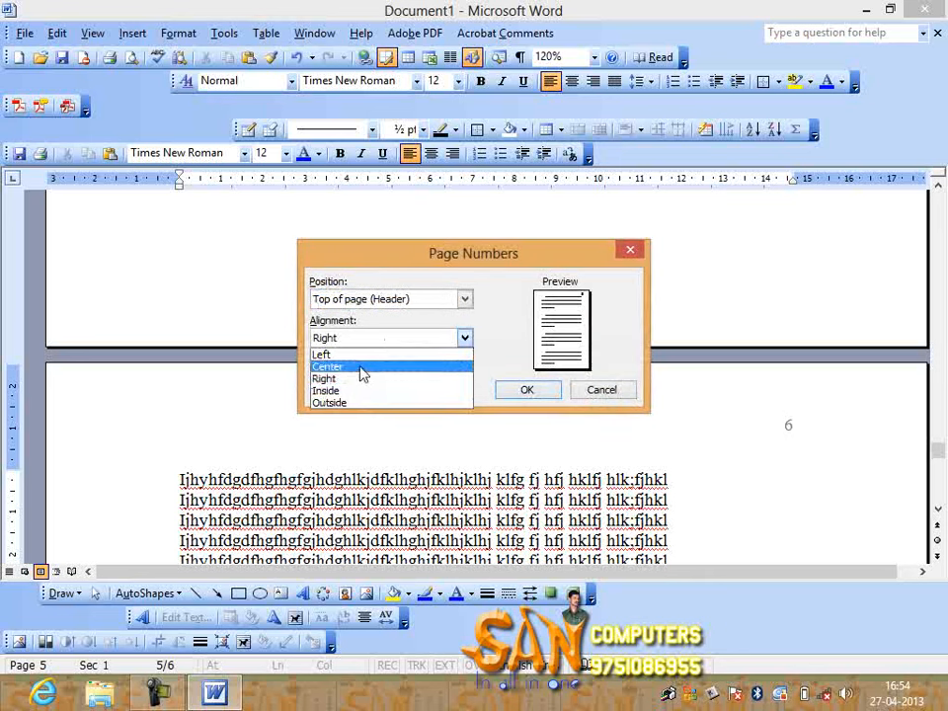
pyautogui.click(362, 367)
pyautogui.click(531, 389)
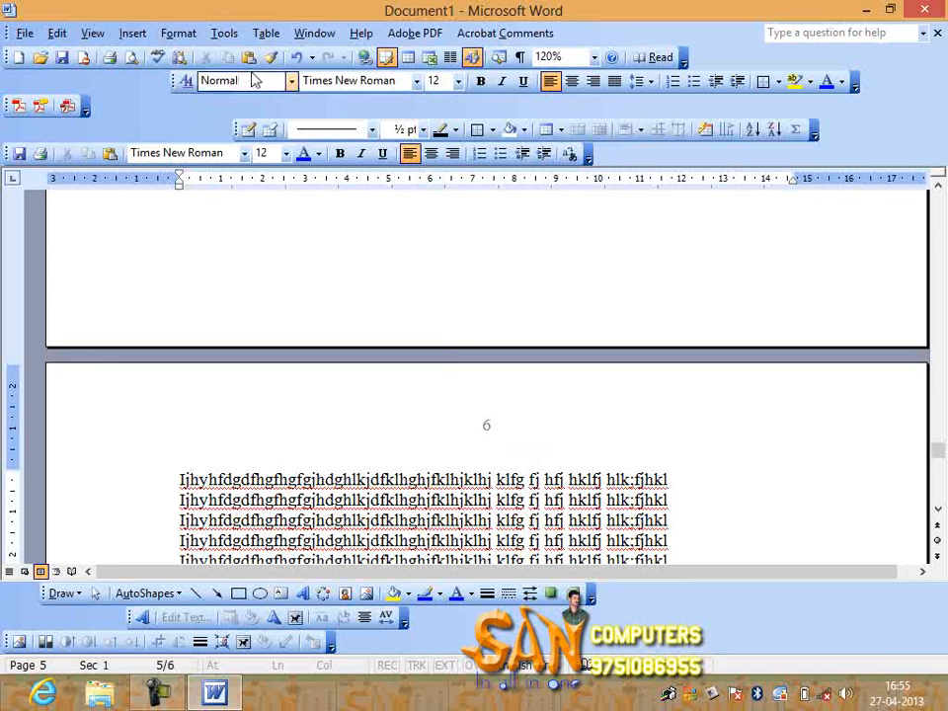
# Set the header page numbers' alignment to Left
pyautogui.click(172, 36)
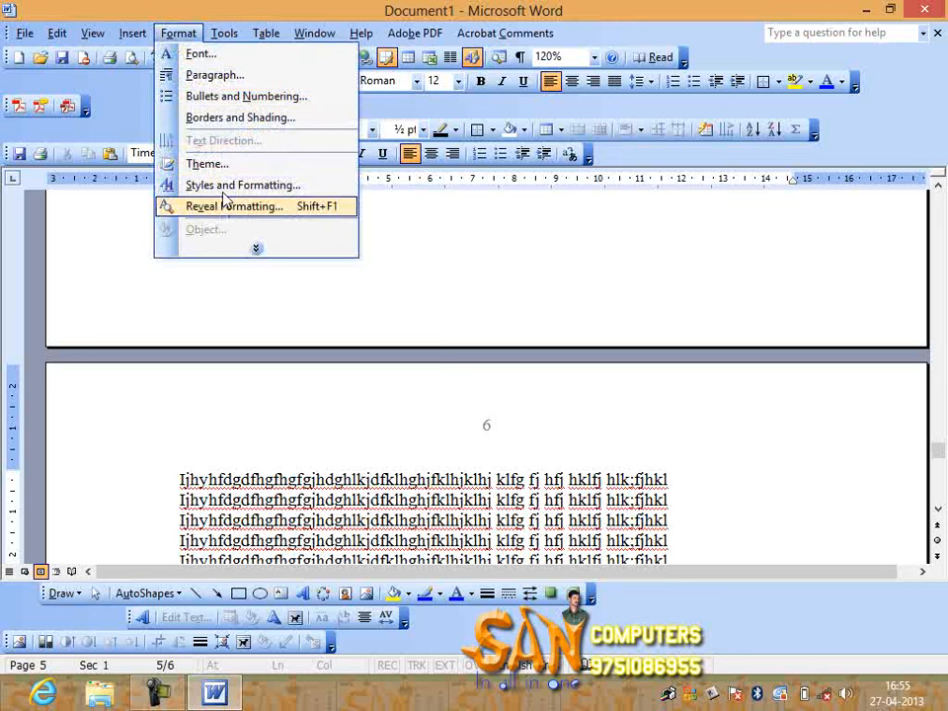
pyautogui.moveTo(136, 42)
pyautogui.click(144, 75)
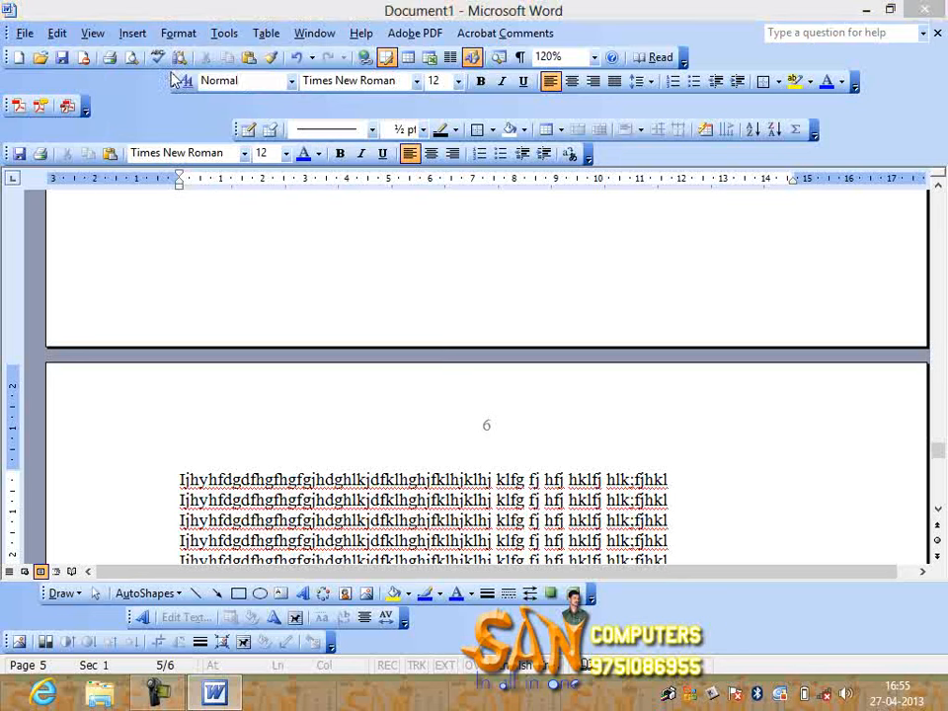
pyautogui.click(419, 337)
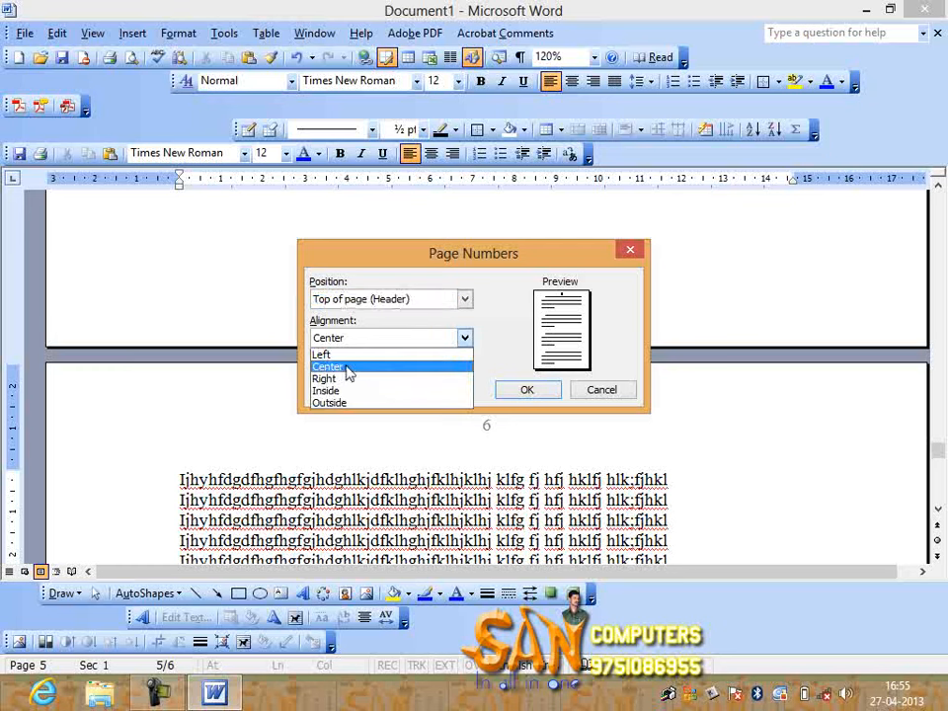
pyautogui.click(337, 356)
pyautogui.click(531, 388)
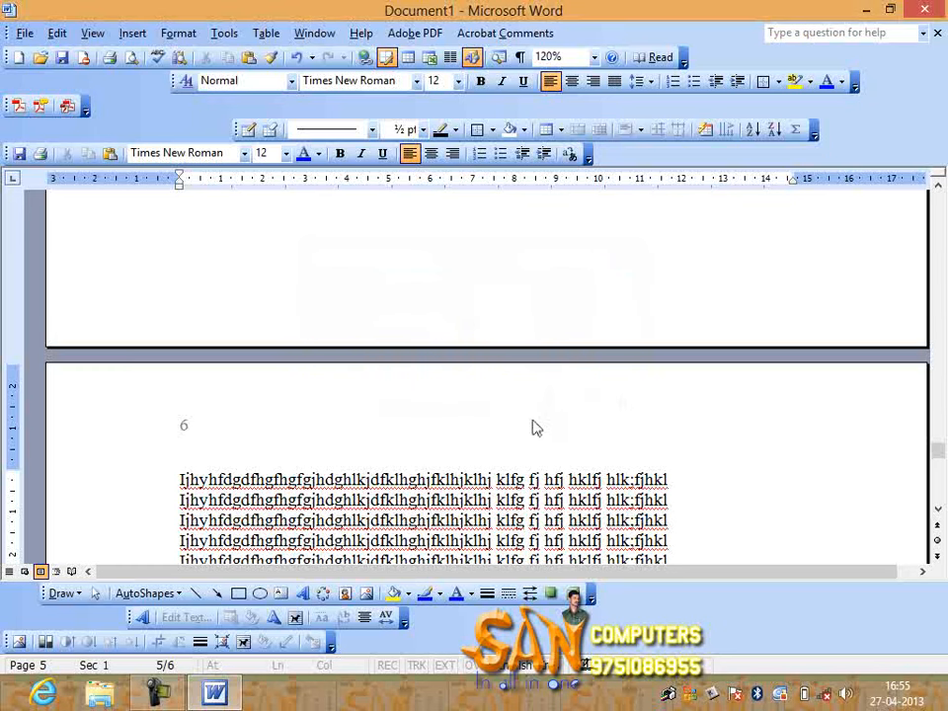
# Add page breaks from page 6 until the document reaches page 11, pasting the copied block on the new pages through page 10
pyautogui.scroll(-3, 414, 426)
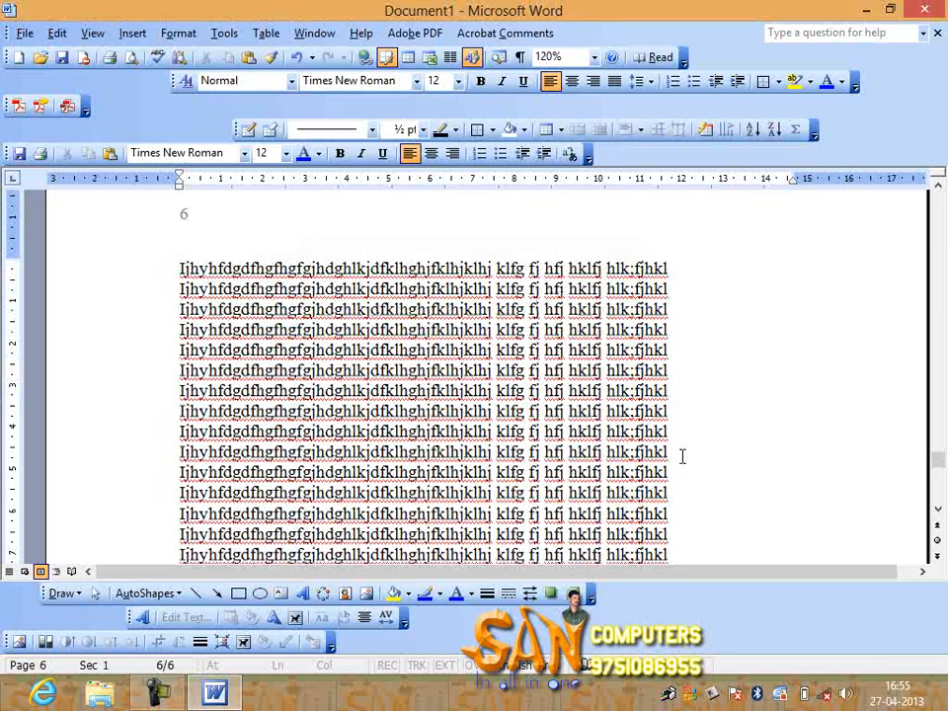
pyautogui.click(783, 479)
pyautogui.hotkey('ctrl', 'Return')
pyautogui.hotkey('ctrl', 'v')
pyautogui.hotkey('ctrl', 'Return')
pyautogui.hotkey('ctrl', 'v')
pyautogui.hotkey('ctrl', 'Return')
pyautogui.hotkey('ctrl', 'Return')
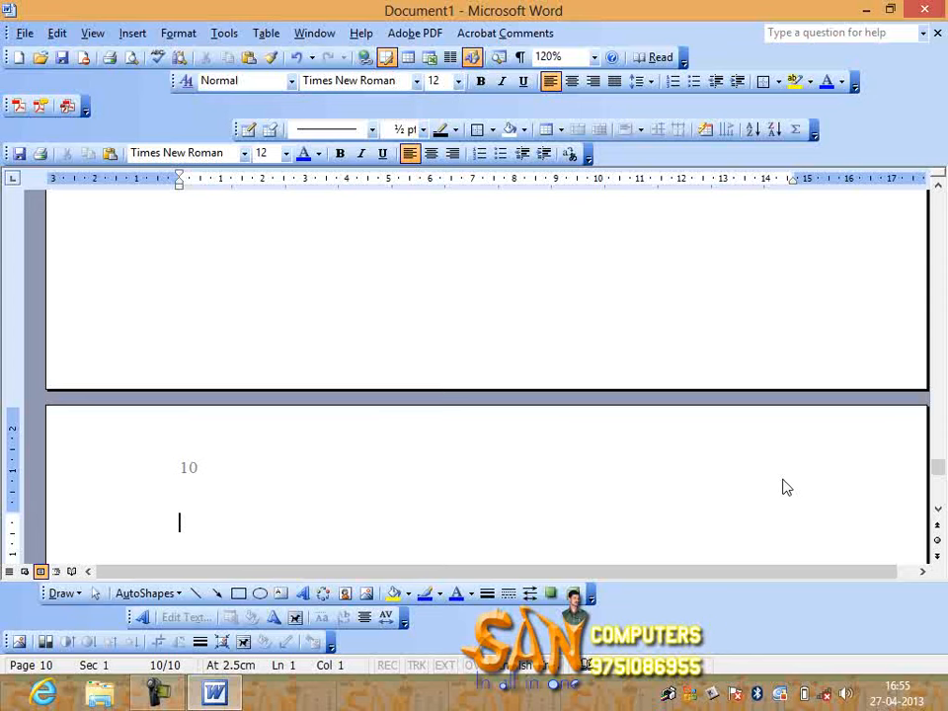
pyautogui.hotkey('ctrl', 'v')
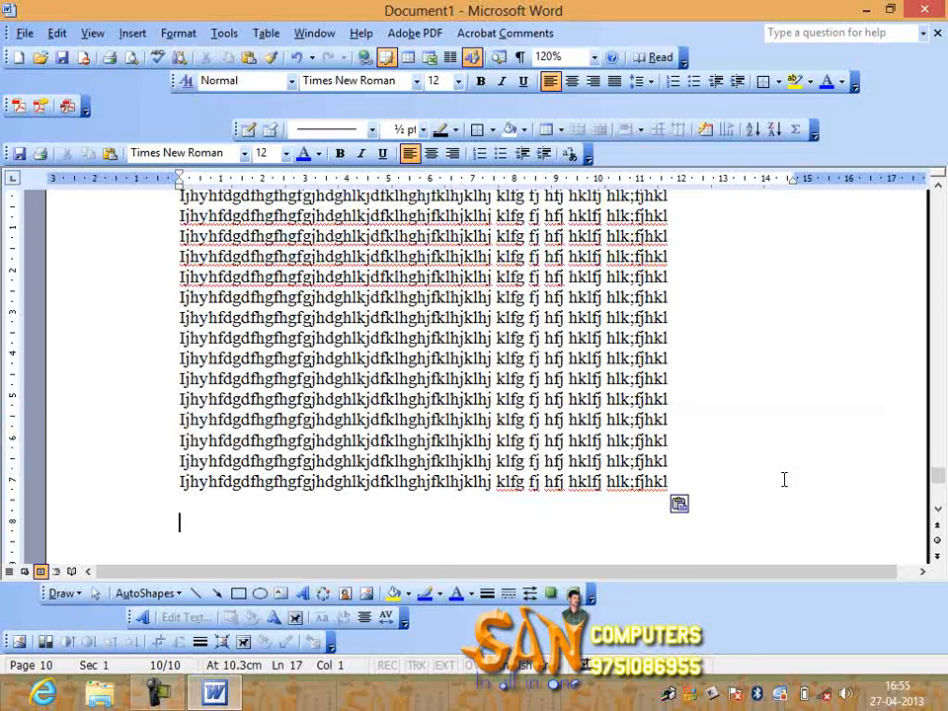
pyautogui.hotkey('ctrl', 'Return')
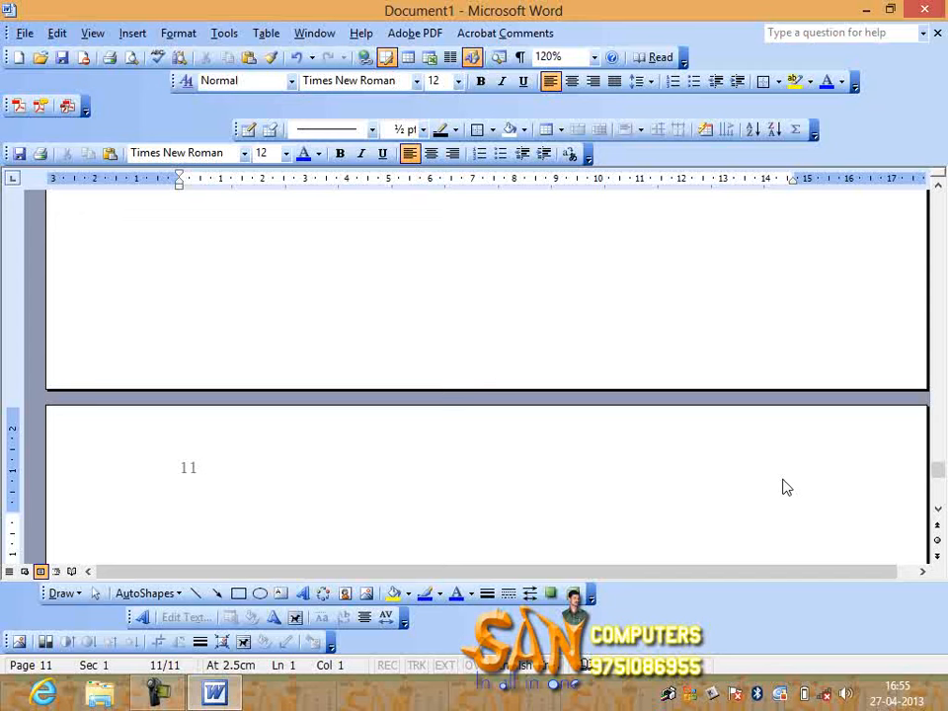
# Insert page numbers at Bottom of page (Footer) with Center alignment
pyautogui.scroll(15, 266, 454)
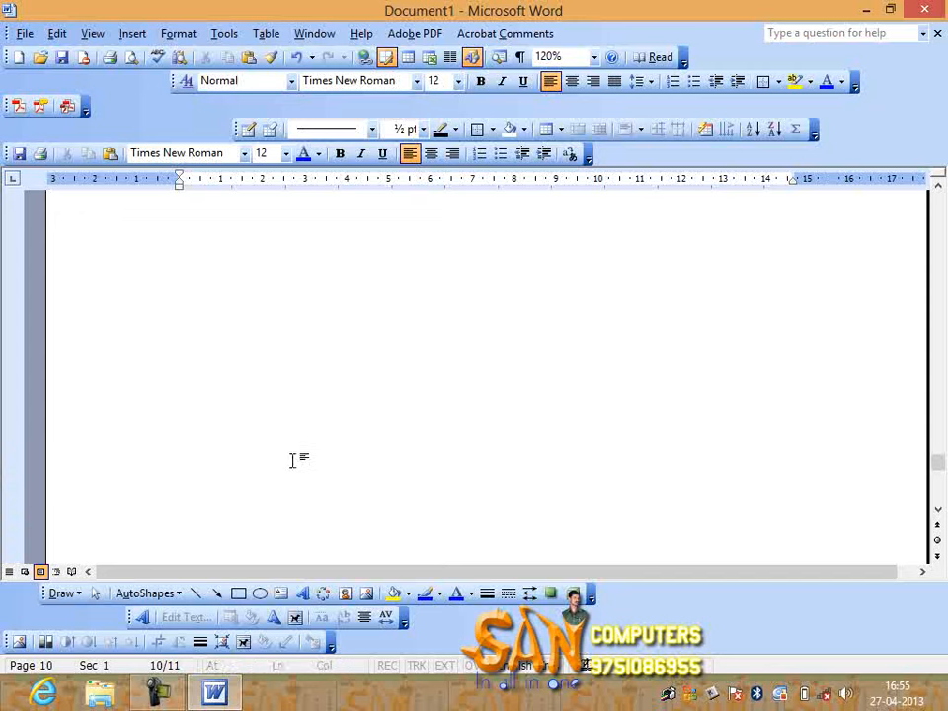
pyautogui.scroll(10, 291, 463)
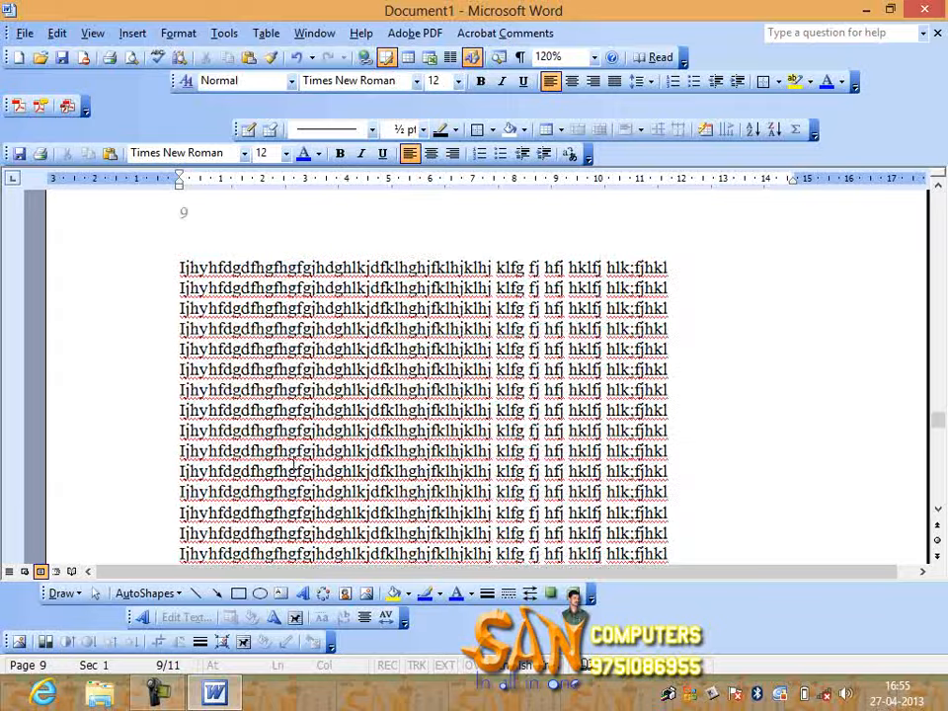
pyautogui.scroll(-3, 291, 463)
pyautogui.scroll(1, 242, 341)
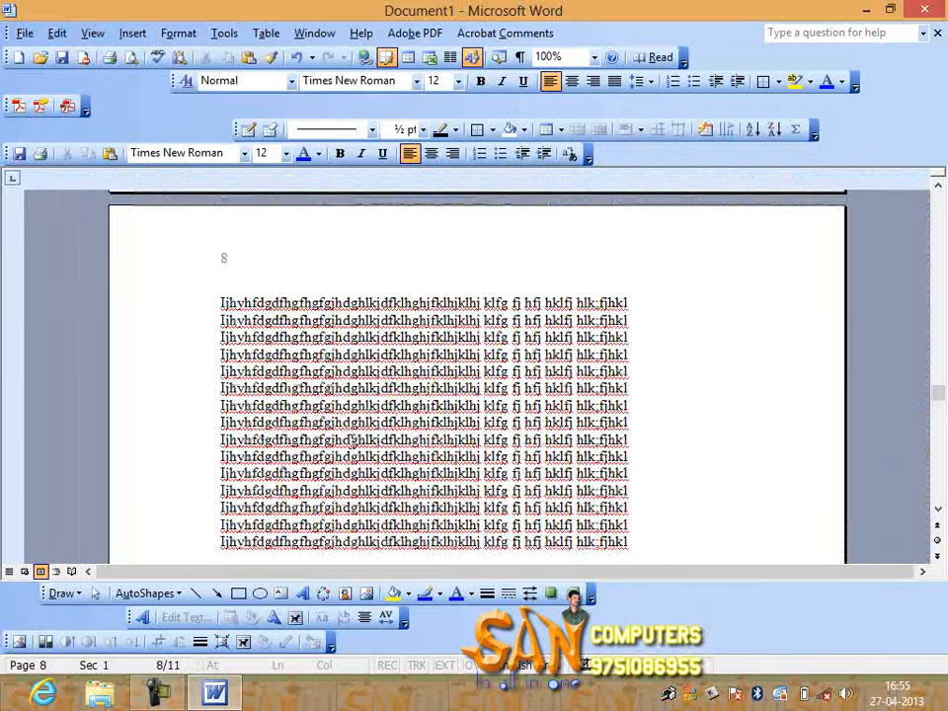
pyautogui.click(132, 32)
pyautogui.click(174, 74)
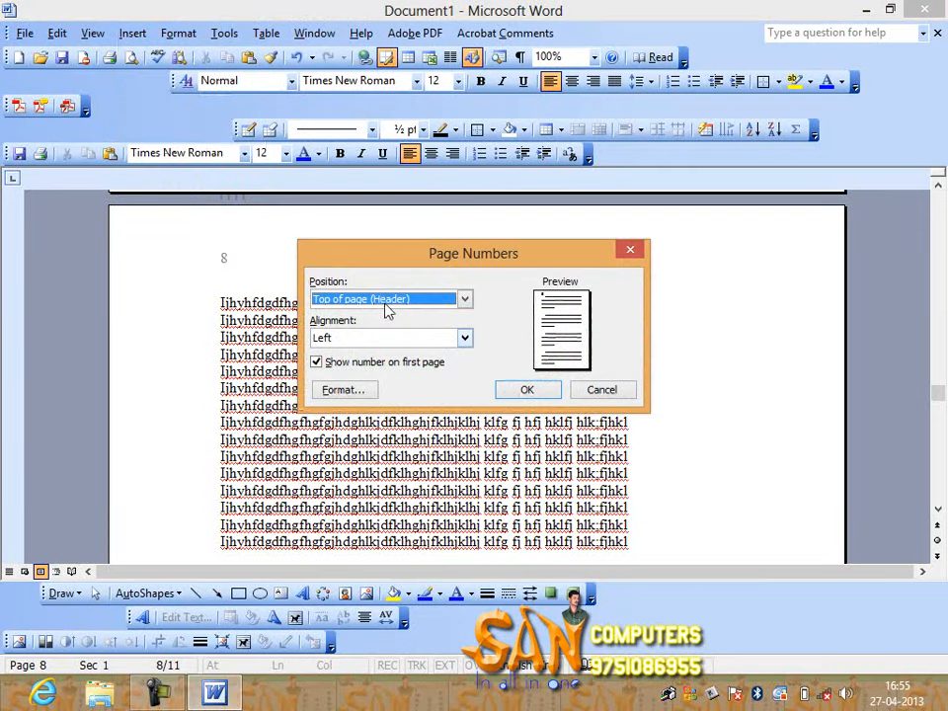
pyautogui.click(408, 299)
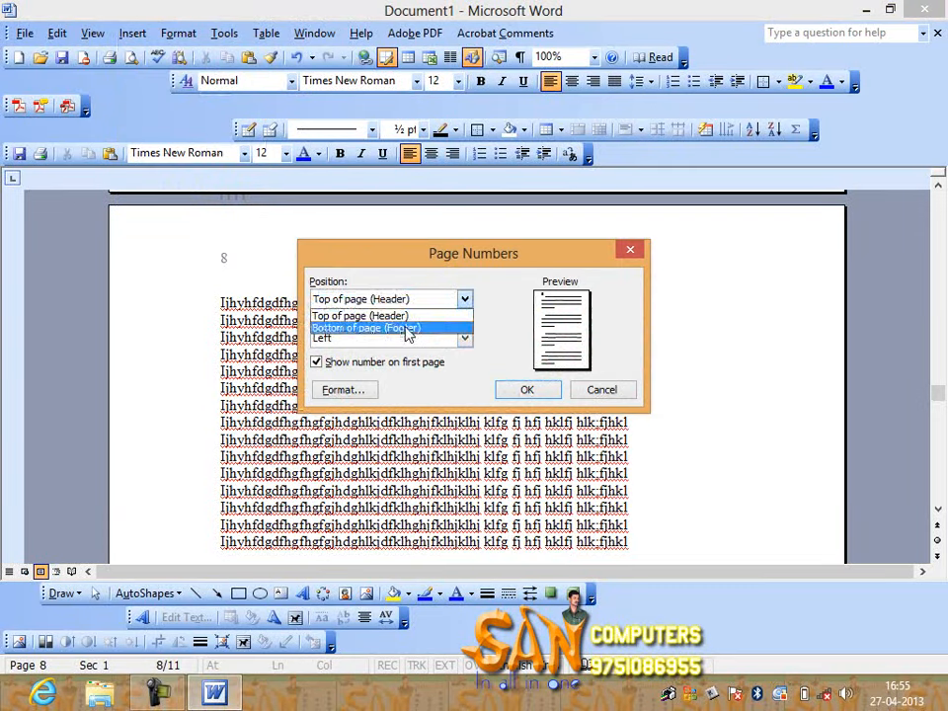
pyautogui.click(406, 329)
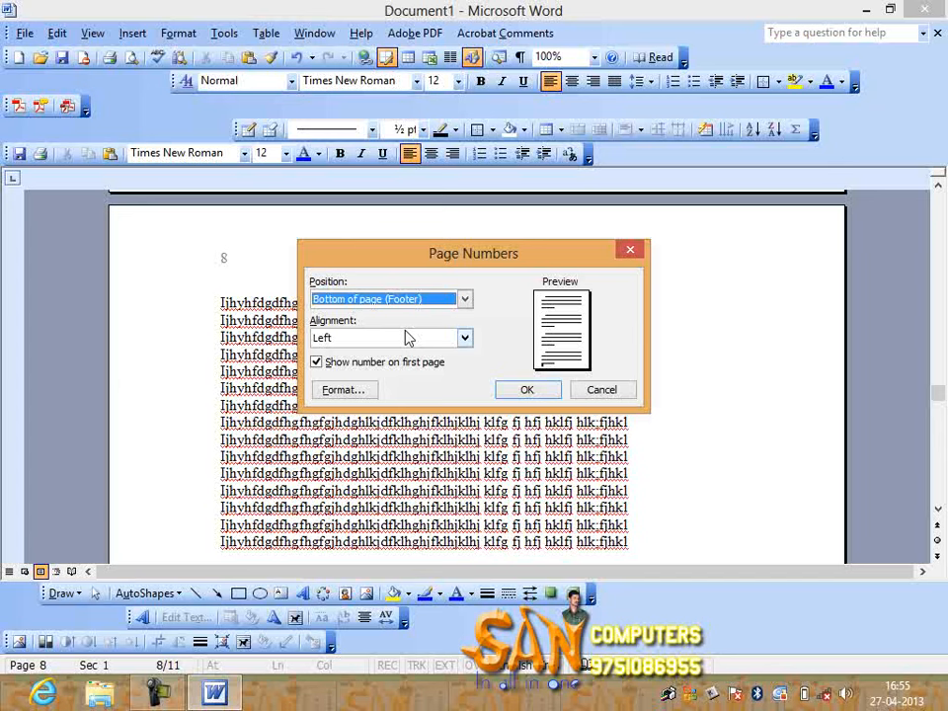
pyautogui.click(430, 338)
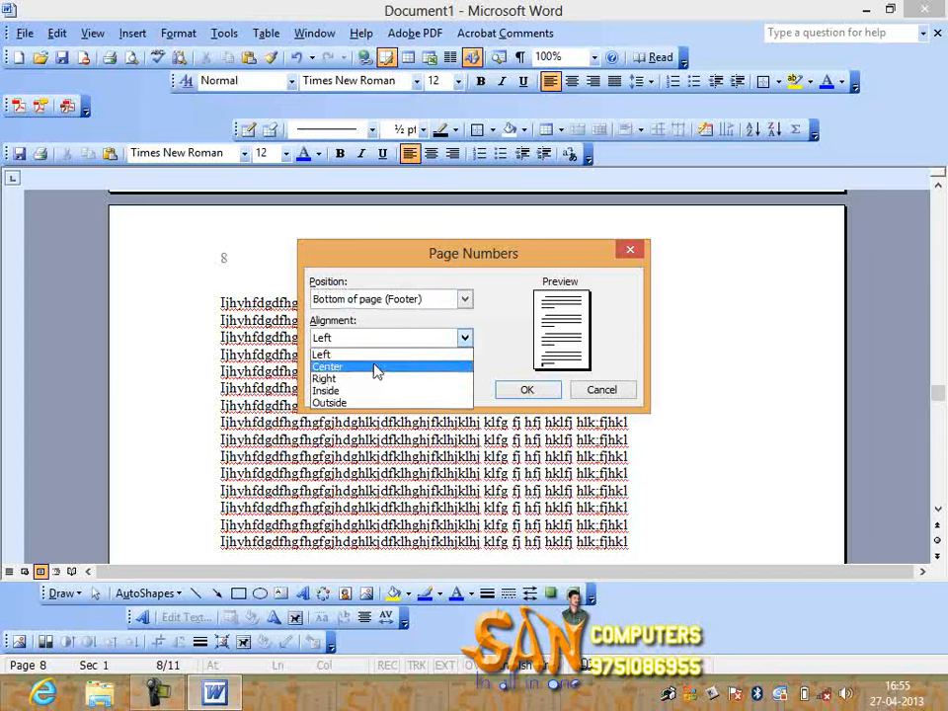
pyautogui.click(375, 367)
pyautogui.click(527, 389)
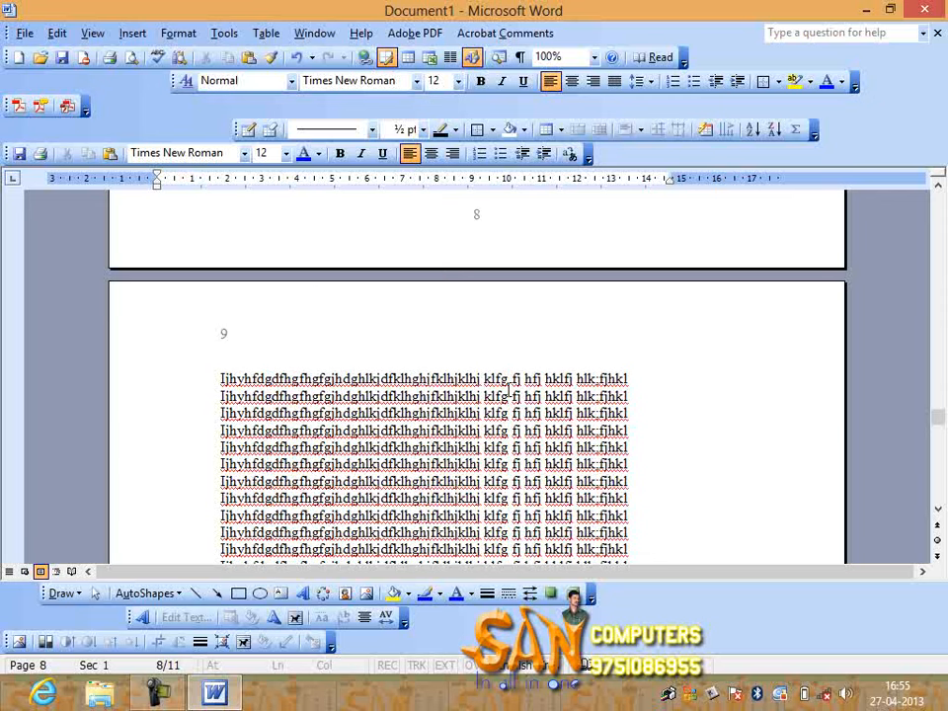
# Examine the header and footer page numbers on pages 8 to 10
pyautogui.scroll(-10, 509, 397)
pyautogui.scroll(-3, 508, 425)
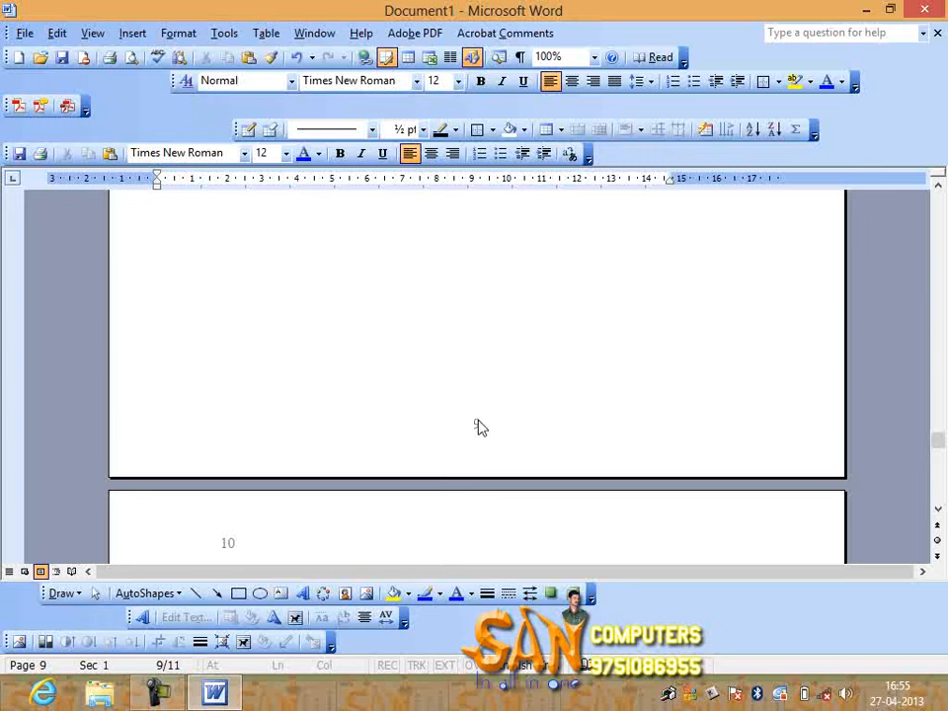
pyautogui.scroll(-2, 478, 426)
pyautogui.scroll(-5, 445, 457)
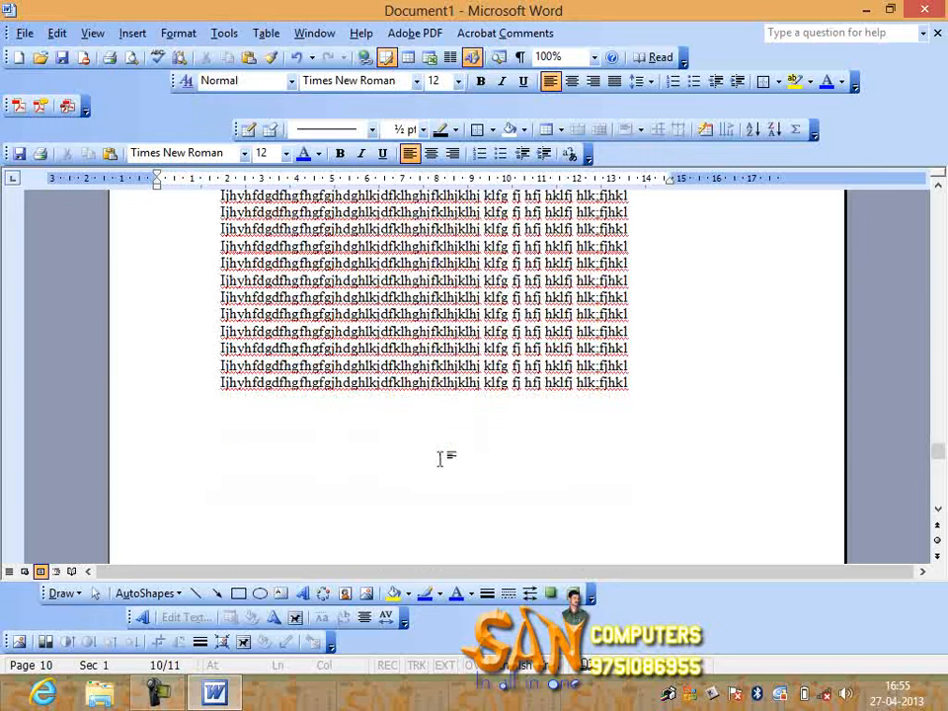
pyautogui.scroll(-2, 468, 457)
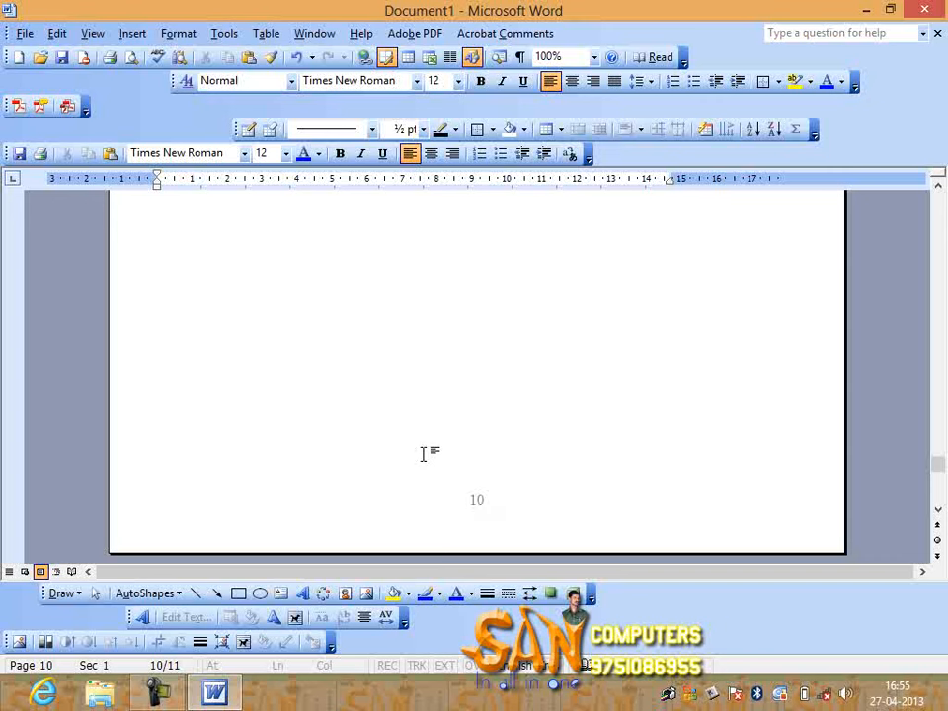
pyautogui.scroll(15, 474, 444)
pyautogui.scroll(12, 498, 444)
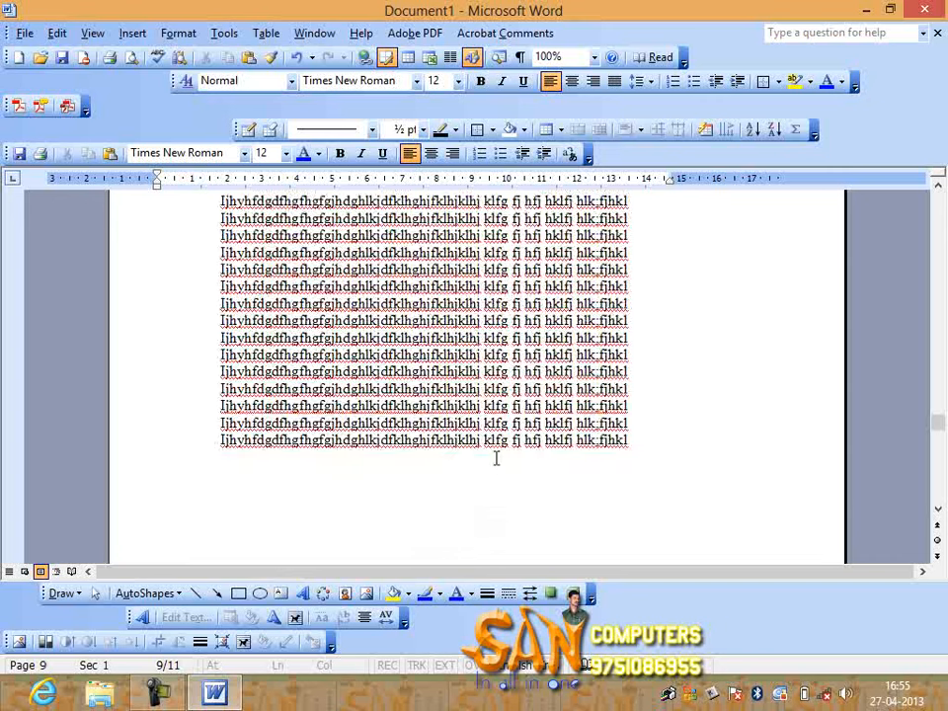
# Delete the entire content of the document after reaching the last page
pyautogui.scroll(-10, 506, 494)
pyautogui.scroll(-10, 508, 496)
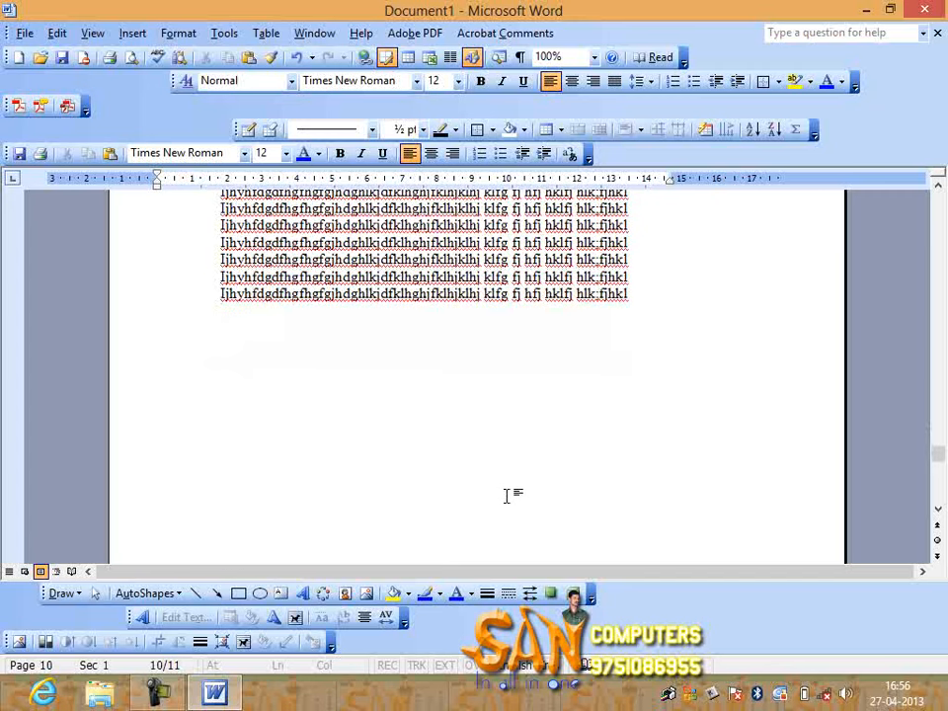
pyautogui.scroll(-3, 507, 496)
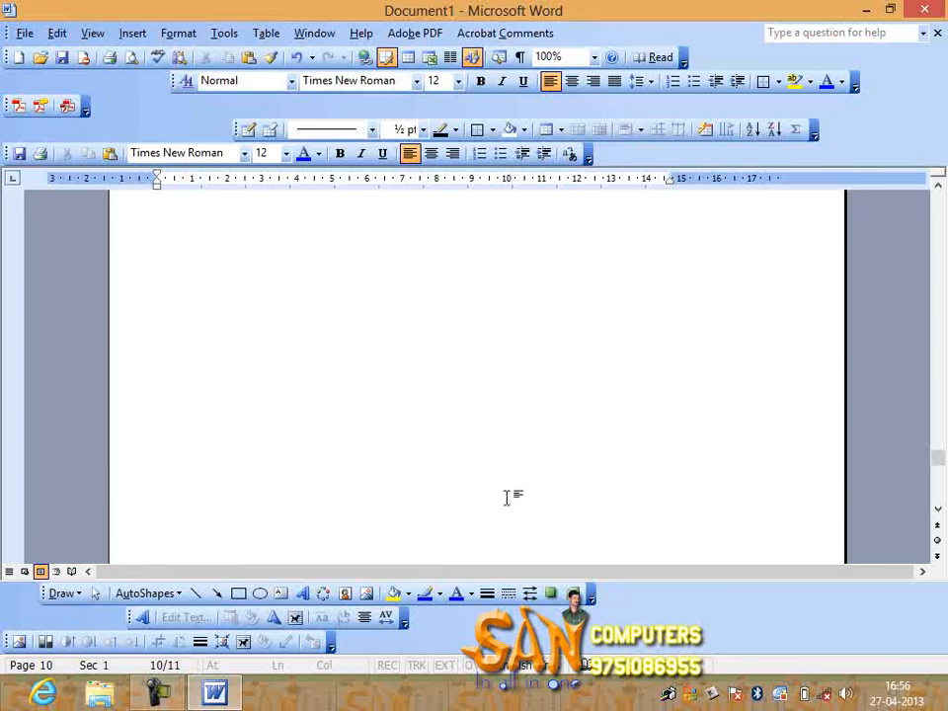
pyautogui.scroll(-3, 481, 499)
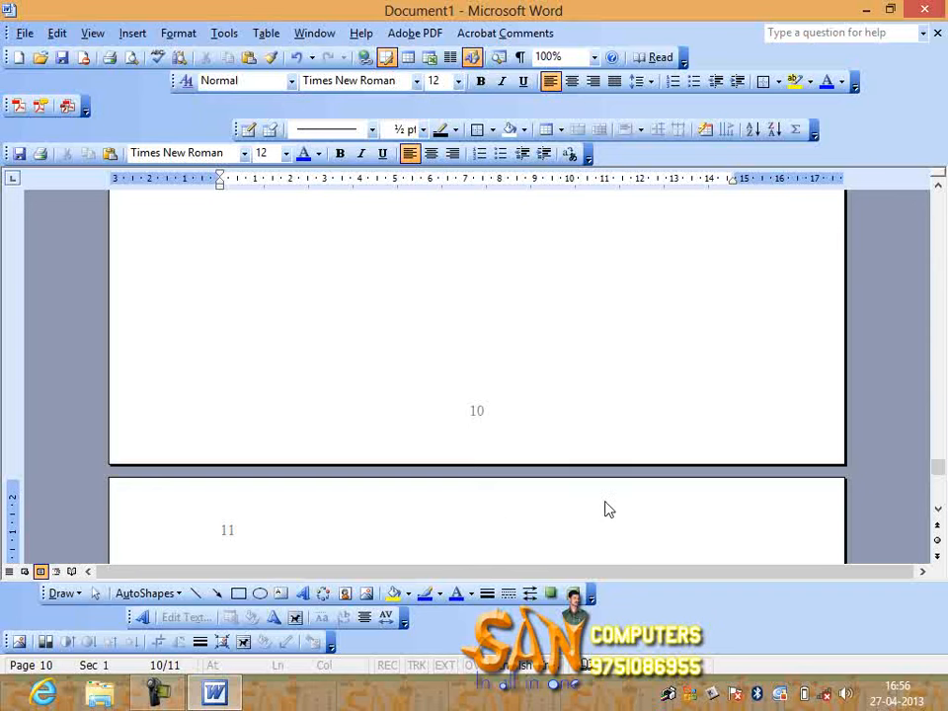
pyautogui.scroll(-10, 471, 437)
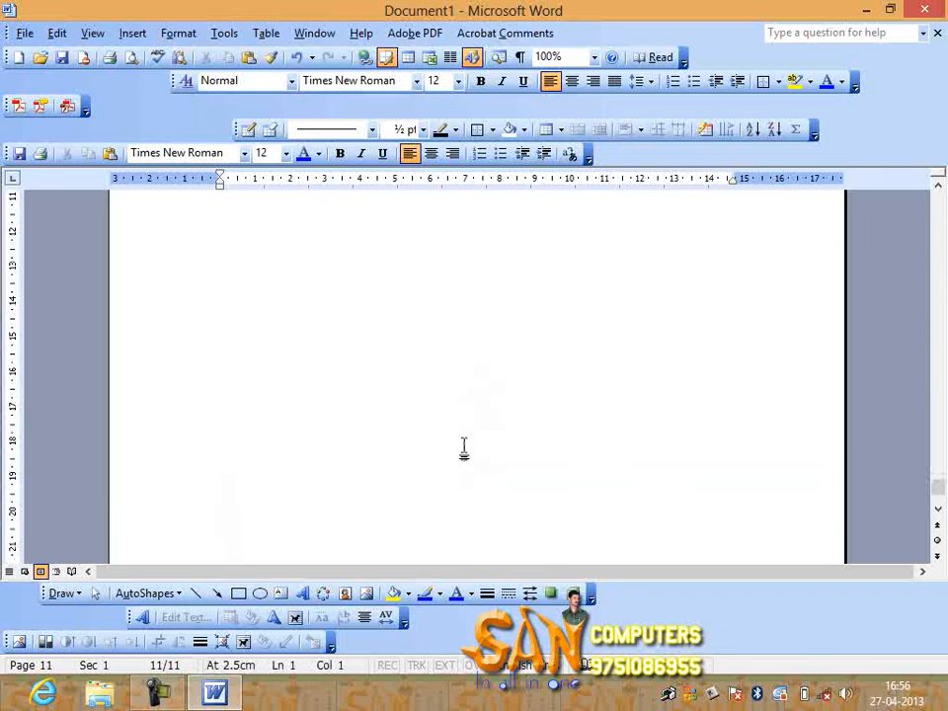
pyautogui.hotkey('ctrl', 'a')
pyautogui.press('Delete')
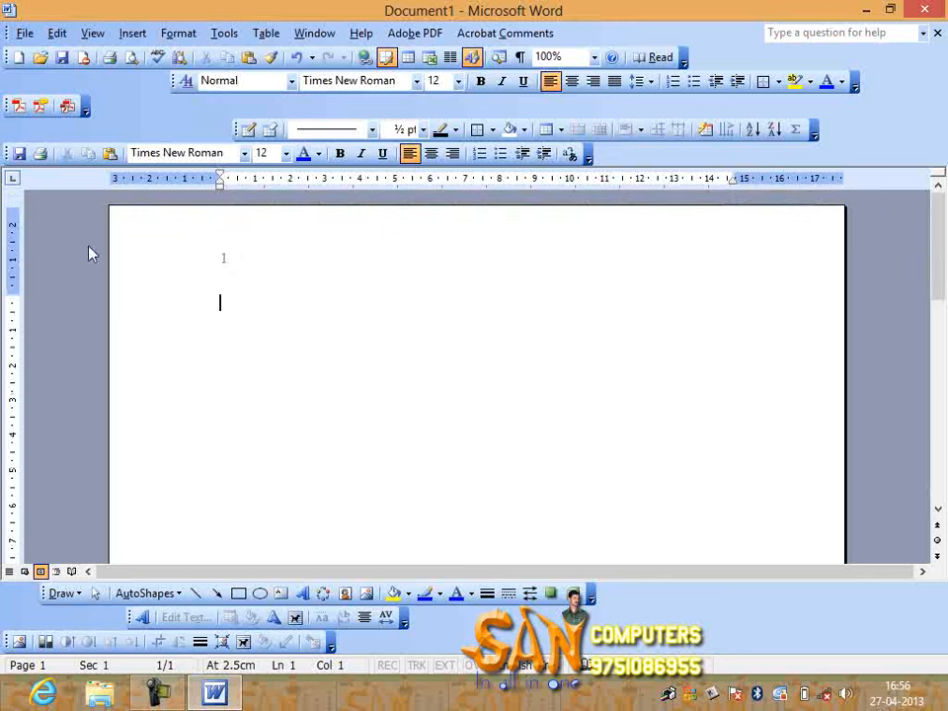
# Look at the Insert Flash options and close them without inserting a file
pyautogui.click(133, 32)
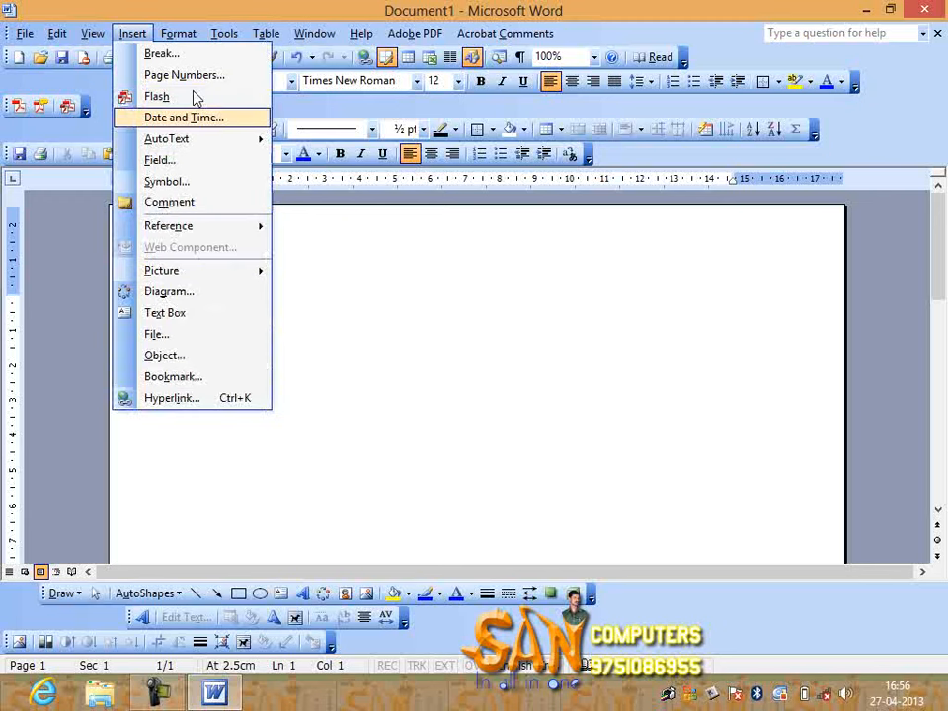
pyautogui.click(173, 97)
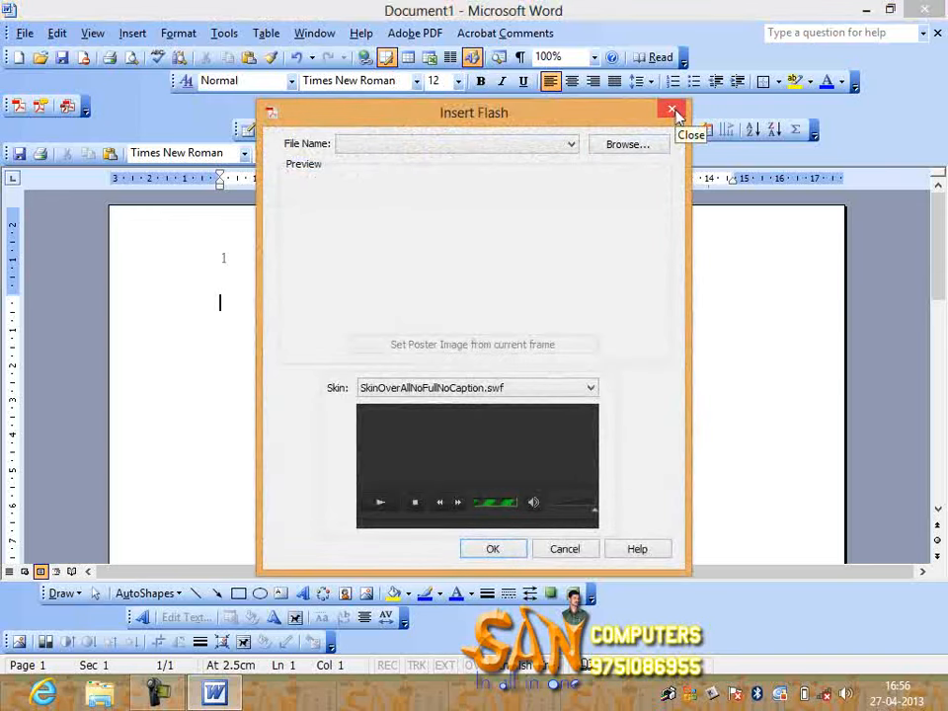
pyautogui.click(672, 111)
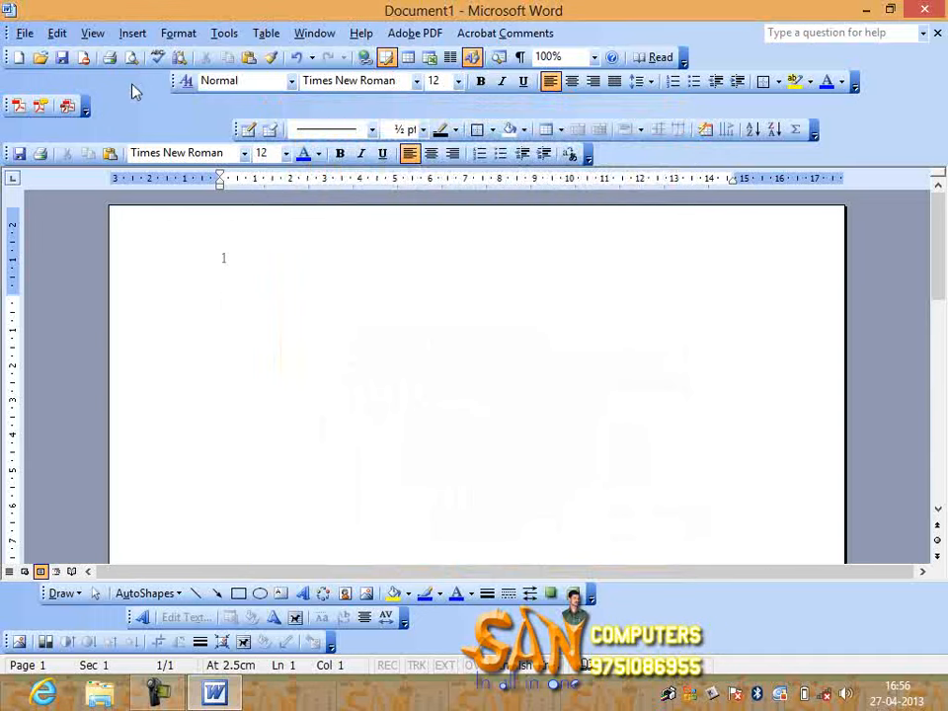
# Write the date 27/04/2013 on the first line of the empty page
pyautogui.click(134, 35)
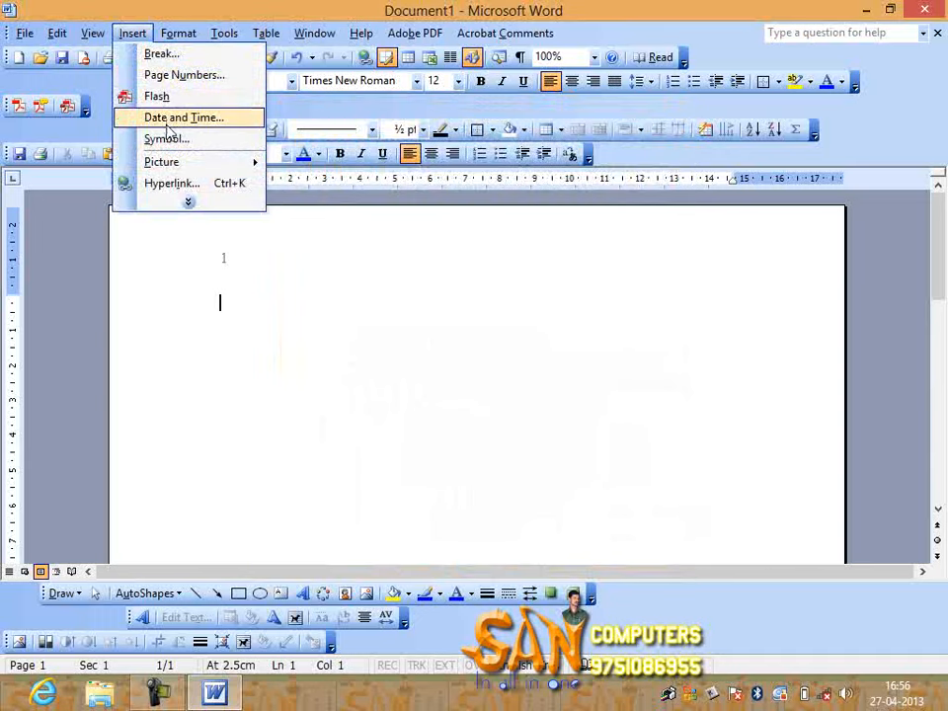
pyautogui.click(188, 203)
pyautogui.click(340, 373)
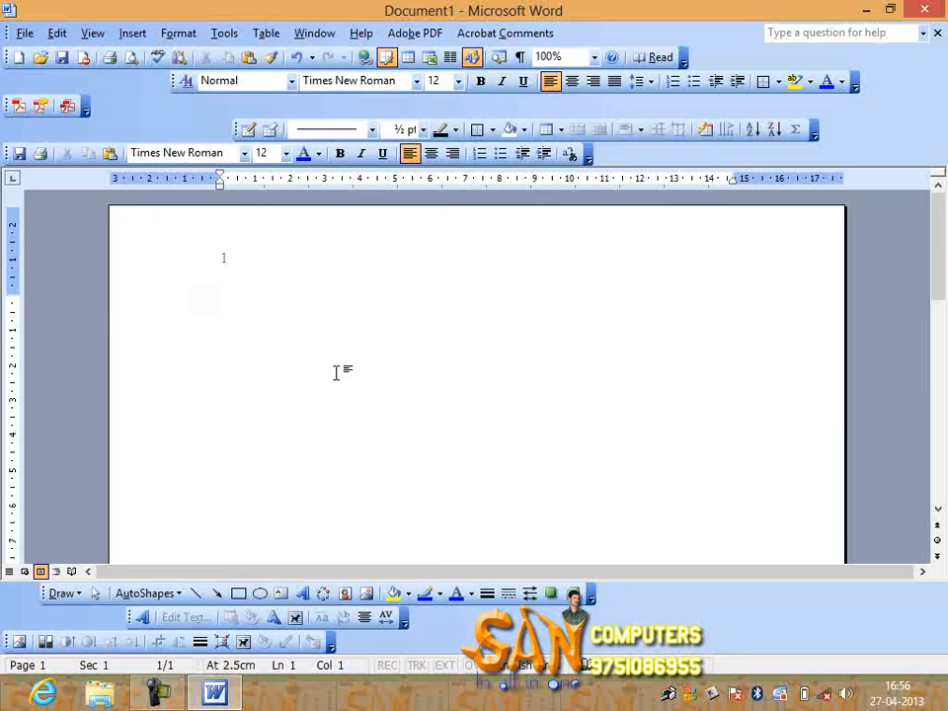
pyautogui.write('27/04')
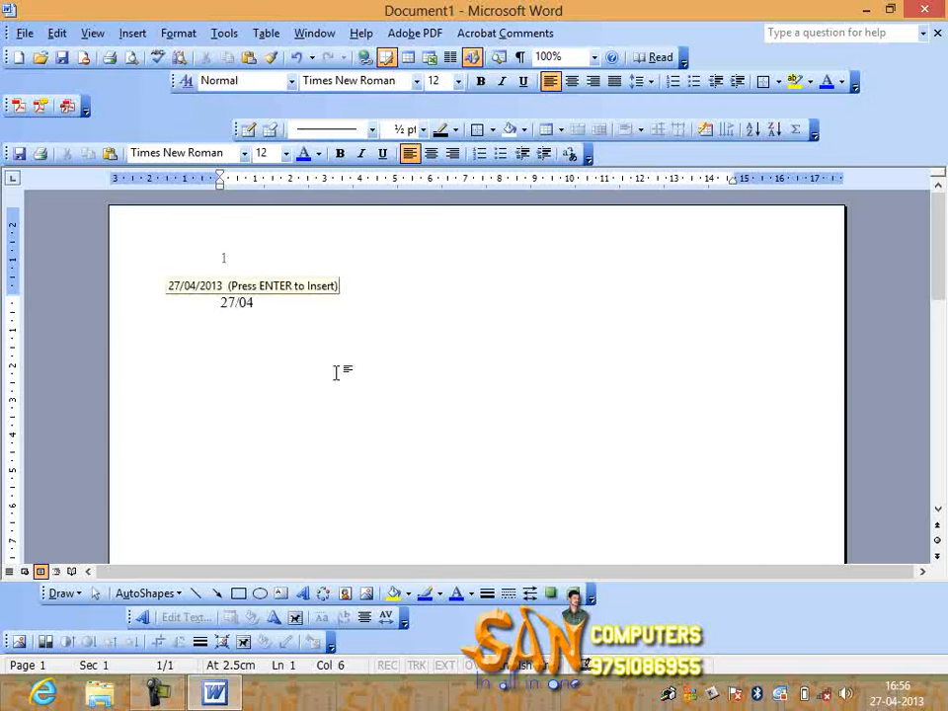
pyautogui.write('/2013')
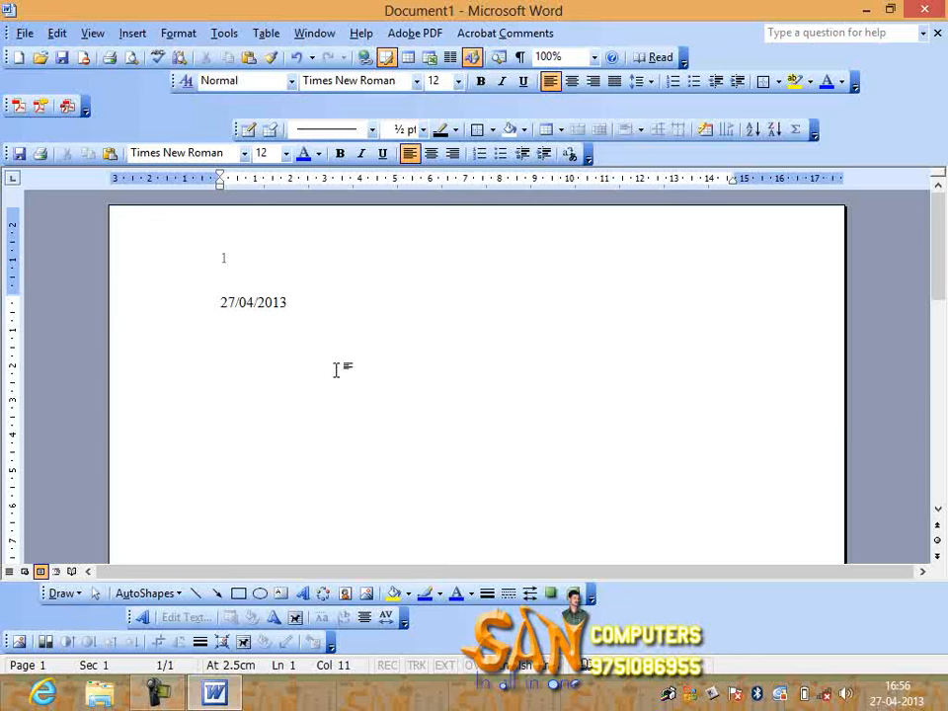
# Start a new line three lines below the written date and insert the current date there in the "Saturday, 27 April 2013" format
pyautogui.press('Return')
pyautogui.press('Return')
pyautogui.press('Return')
pyautogui.click(132, 33)
pyautogui.click(160, 118)
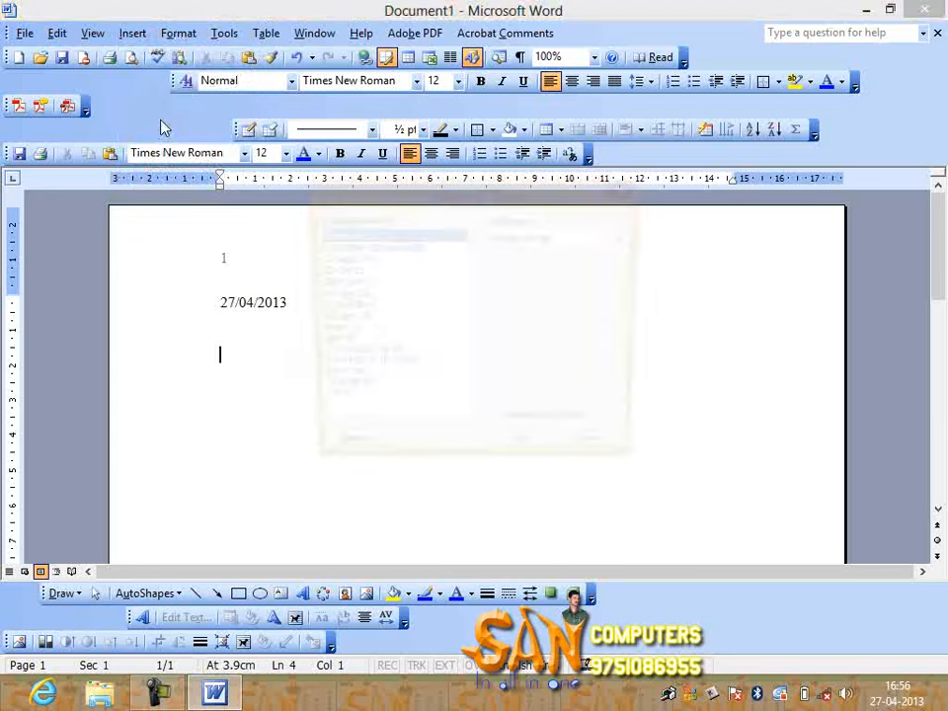
pyautogui.click(347, 248)
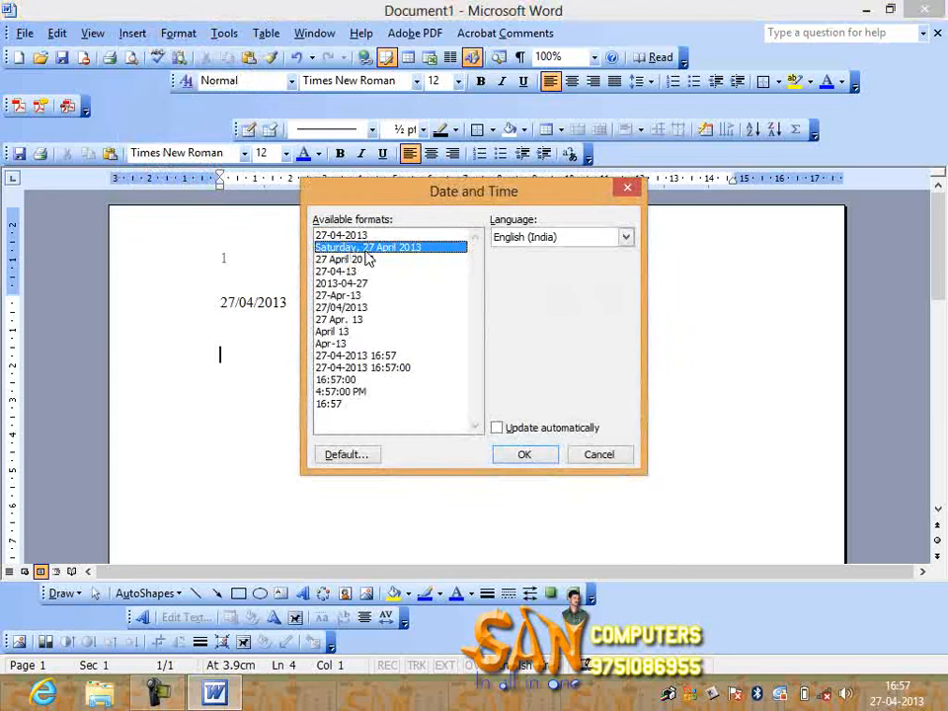
pyautogui.click(341, 235)
pyautogui.click(345, 259)
pyautogui.click(345, 283)
pyautogui.click(346, 319)
pyautogui.click(346, 342)
pyautogui.click(345, 367)
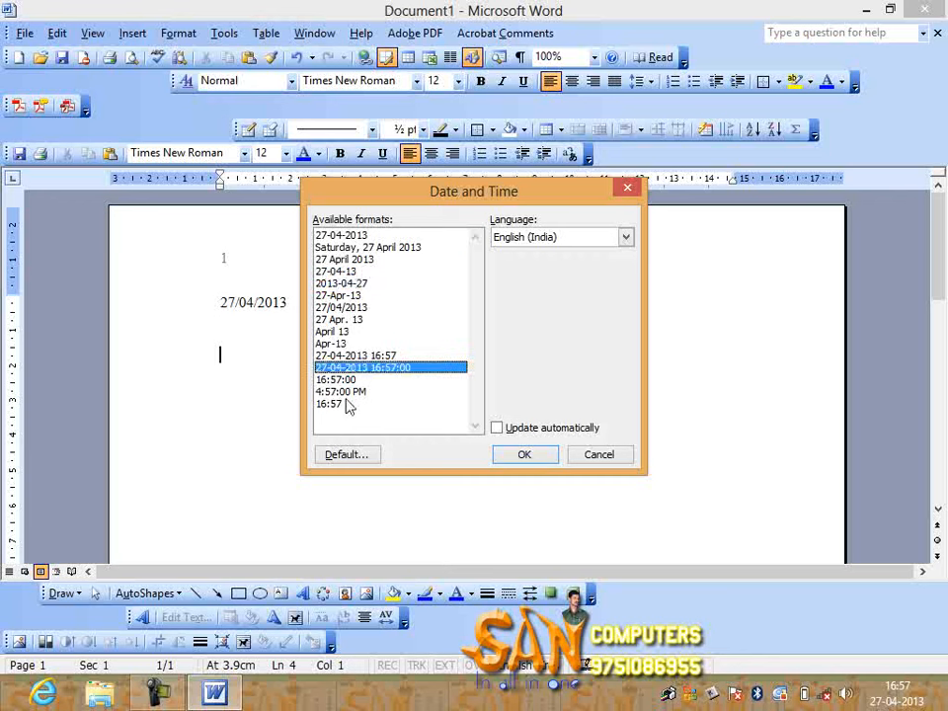
pyautogui.click(346, 404)
pyautogui.click(343, 248)
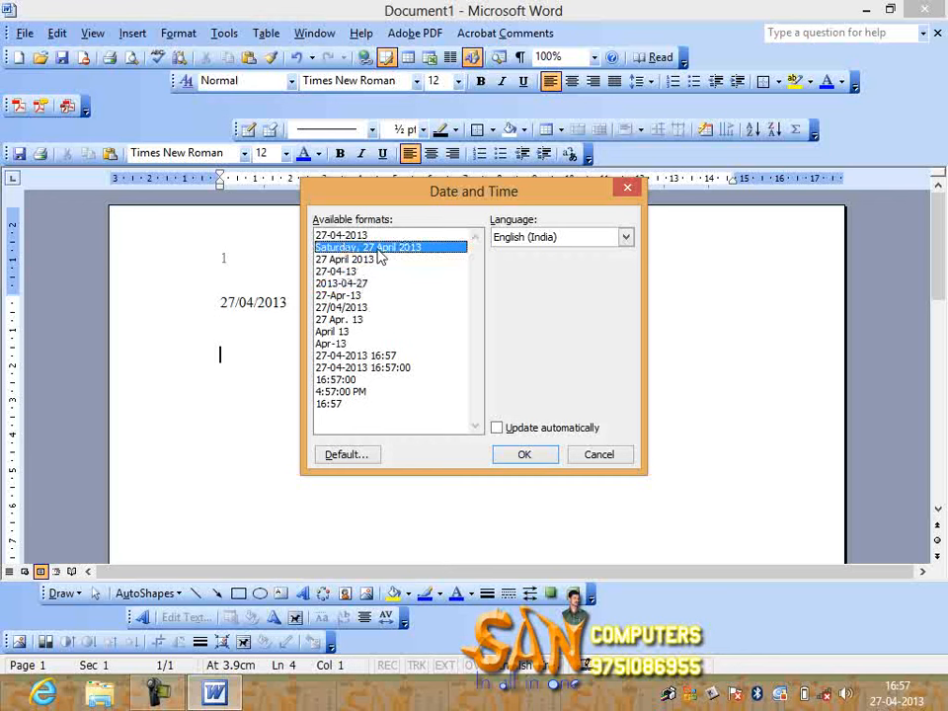
pyautogui.click(512, 457)
pyautogui.moveTo(221, 352); pyautogui.dragTo(362, 359)
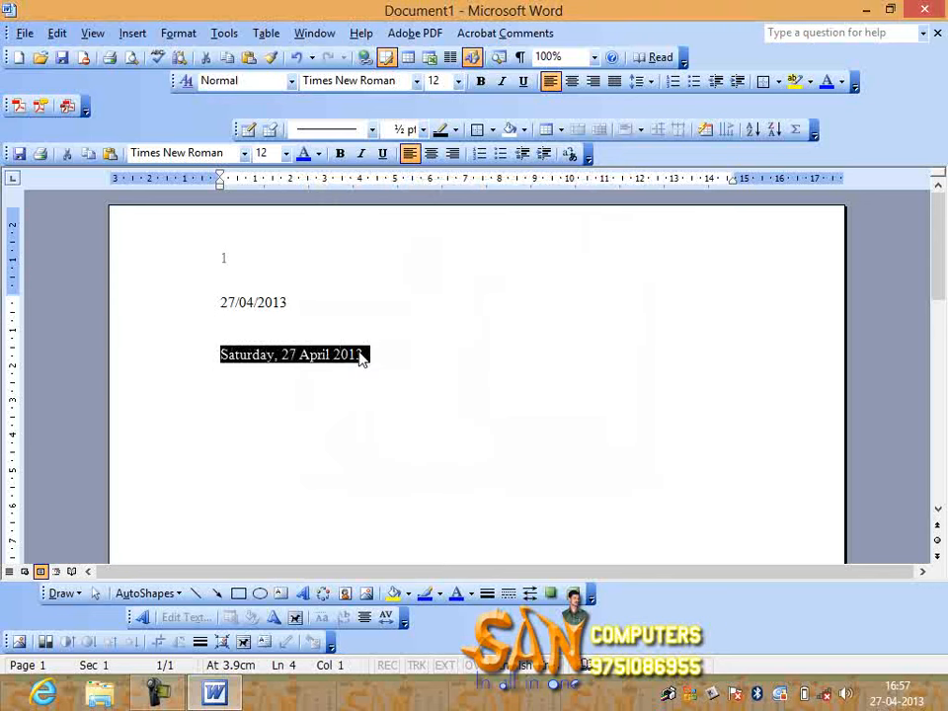
pyautogui.click(373, 356)
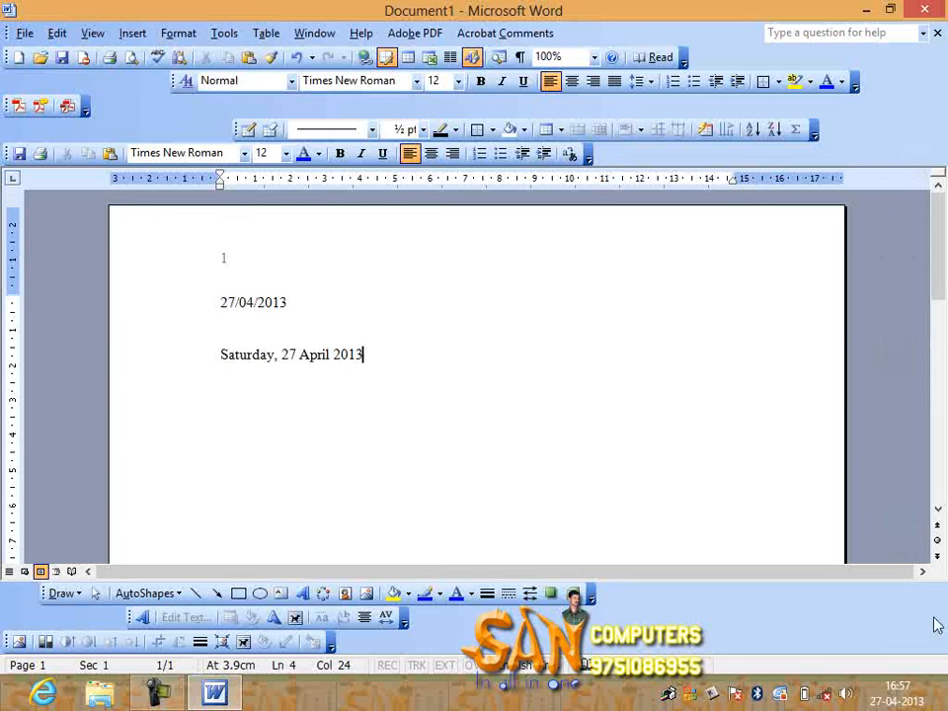
# Insert the current time after the long date, in the 24-hour format with seconds
pyautogui.moveTo(897, 705)
pyautogui.click(179, 34)
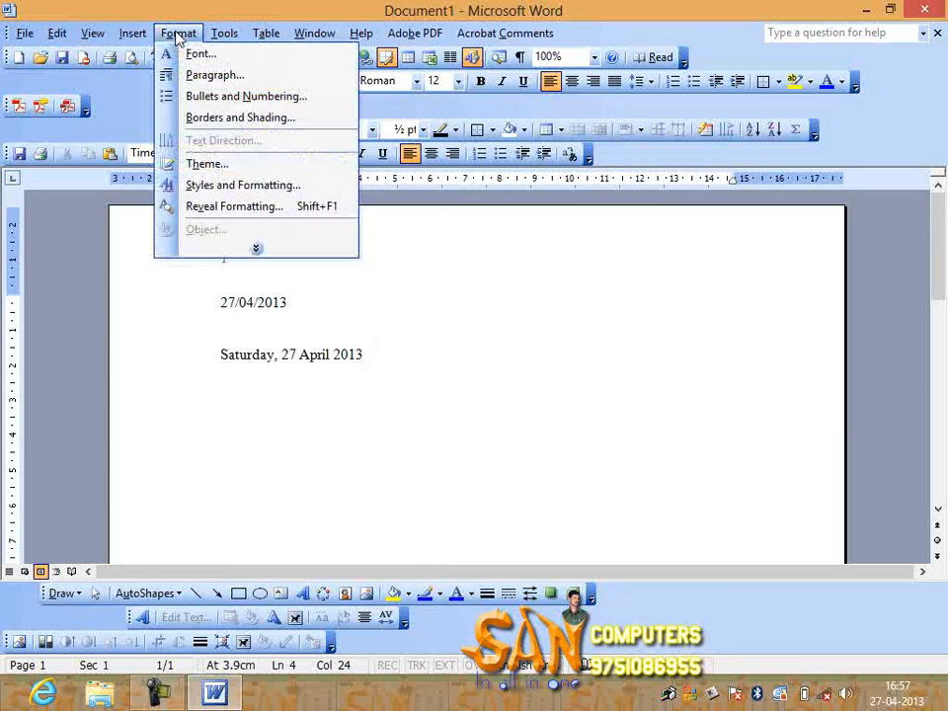
pyautogui.moveTo(133, 32)
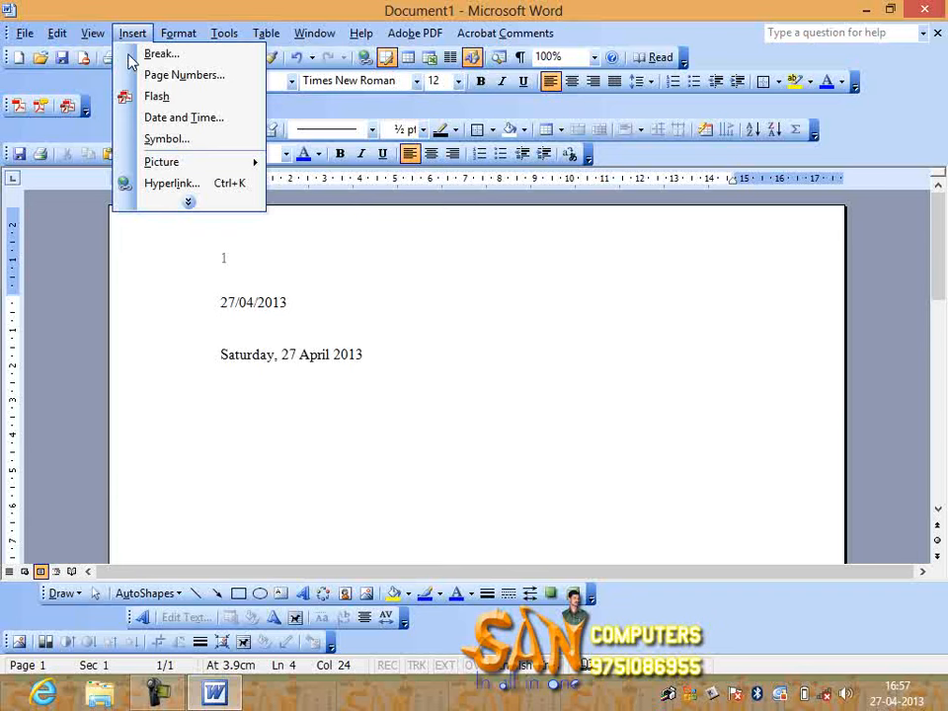
pyautogui.click(171, 118)
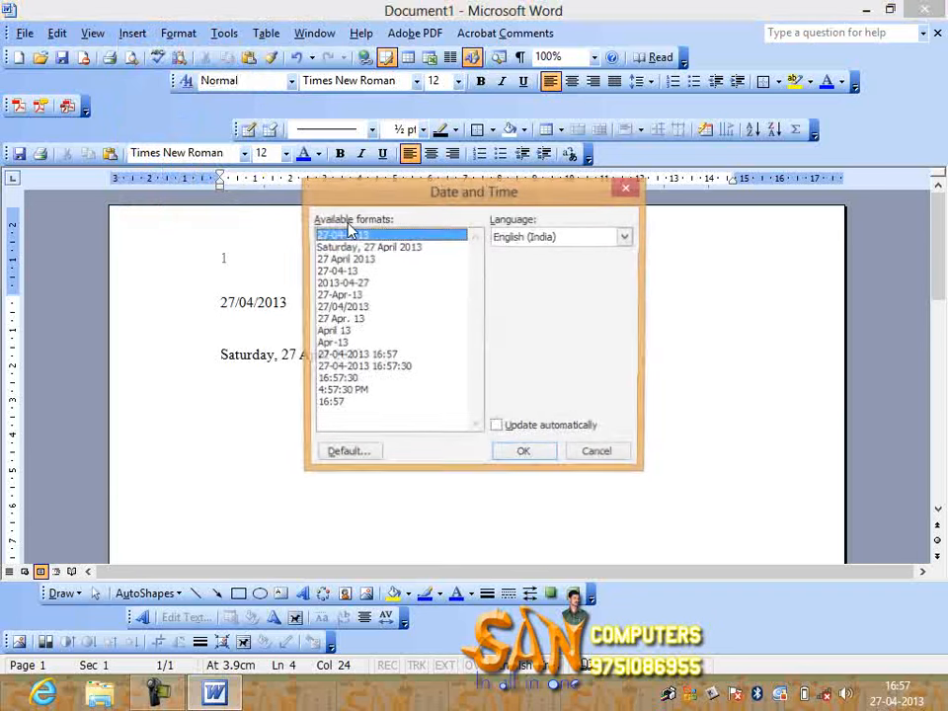
pyautogui.click(350, 390)
pyautogui.click(346, 379)
pyautogui.click(527, 453)
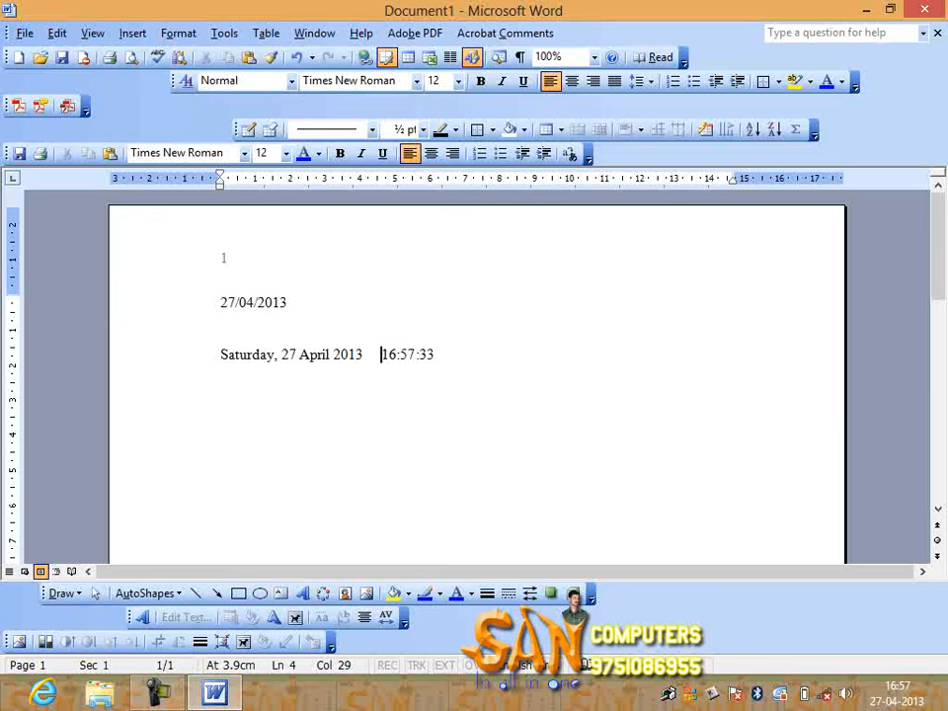
# Start a new line three lines below the inserted date and time
pyautogui.press('End')
pyautogui.press('Return')
pyautogui.press('Return')
pyautogui.press('Return')
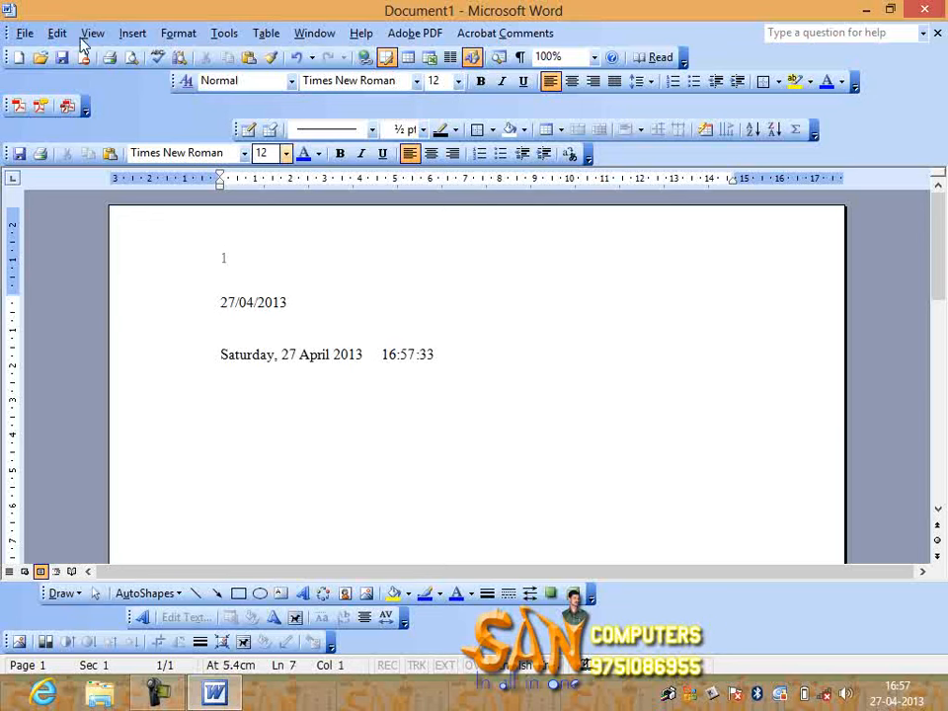
# Open the AutoText settings and browse the list of available entries
pyautogui.click(128, 32)
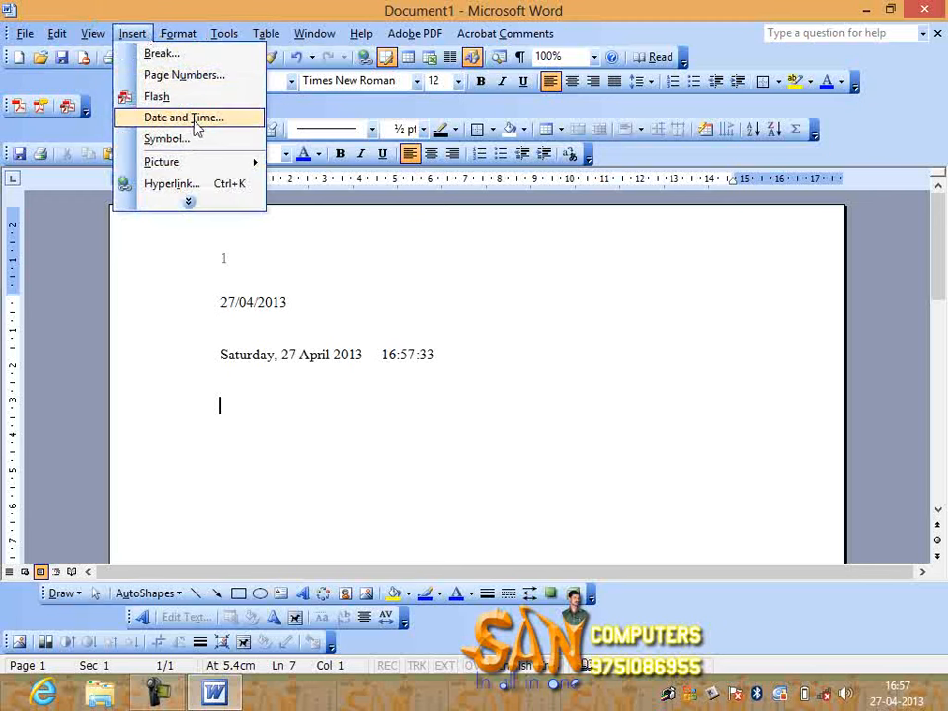
pyautogui.click(188, 201)
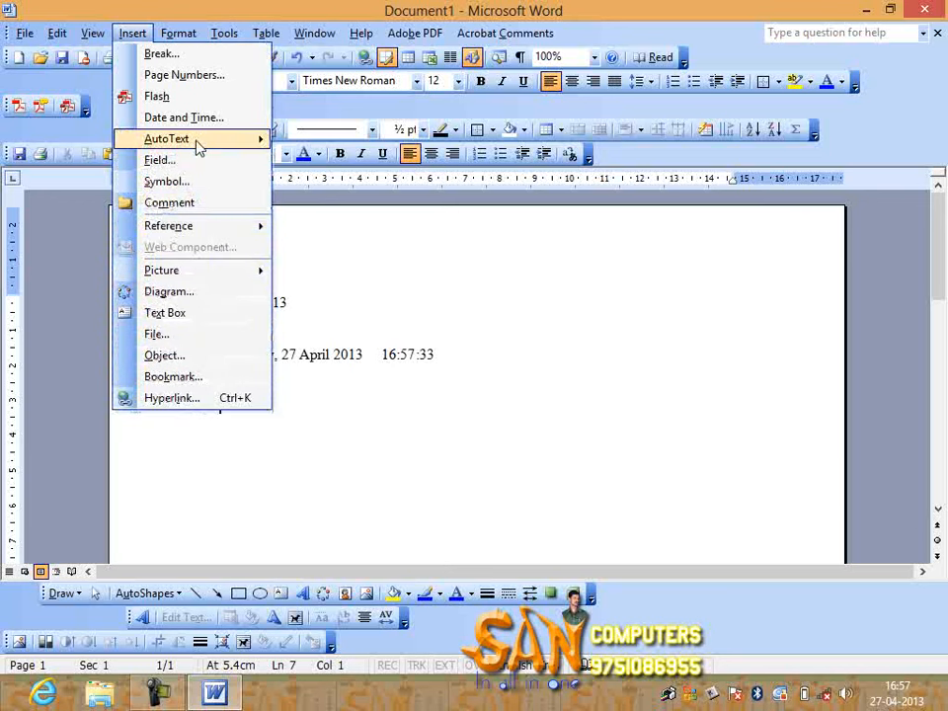
pyautogui.moveTo(198, 146)
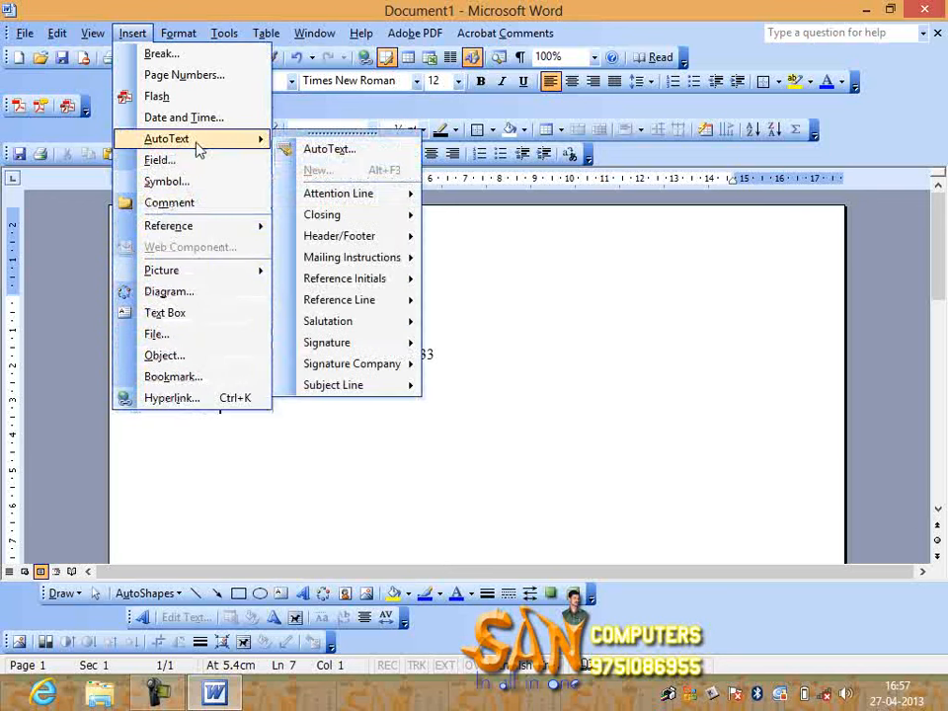
pyautogui.click(336, 148)
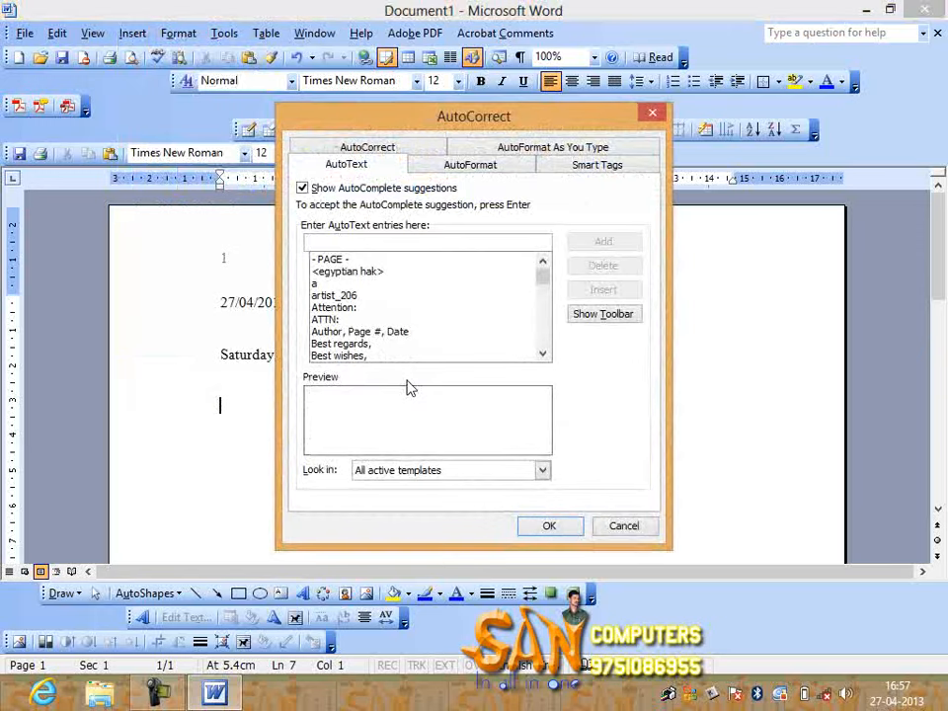
pyautogui.moveTo(547, 281); pyautogui.dragTo(527, 293)
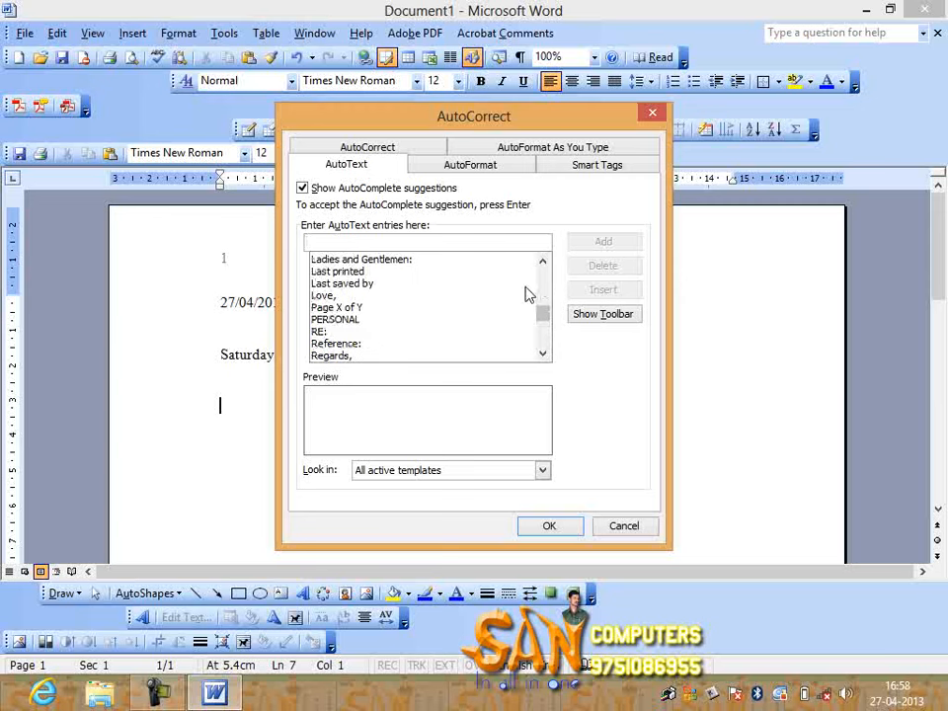
pyautogui.click(542, 288)
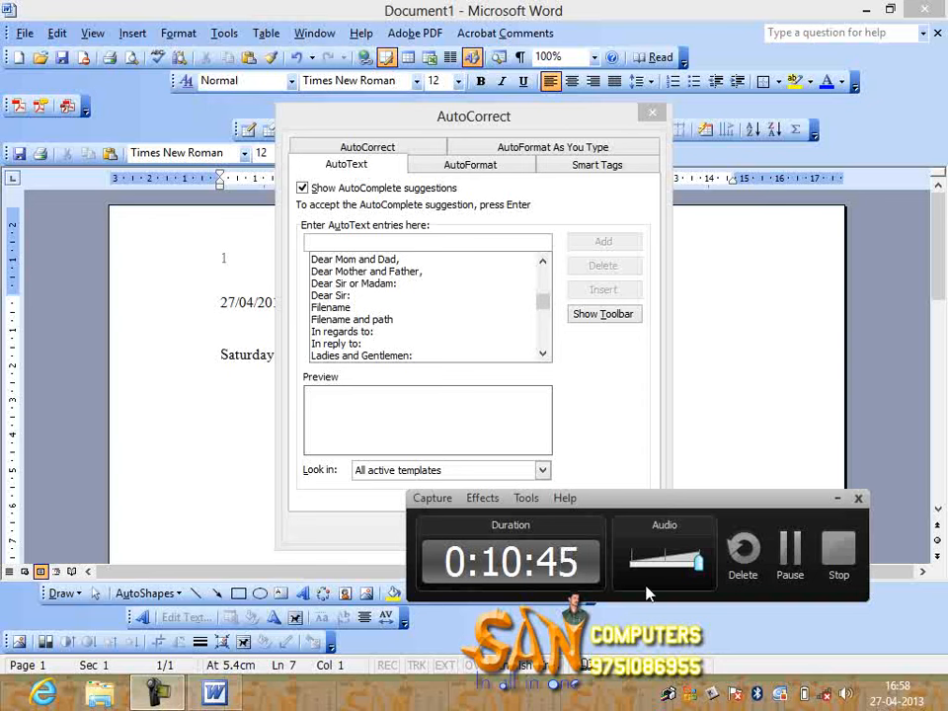
pyautogui.click(790, 549)
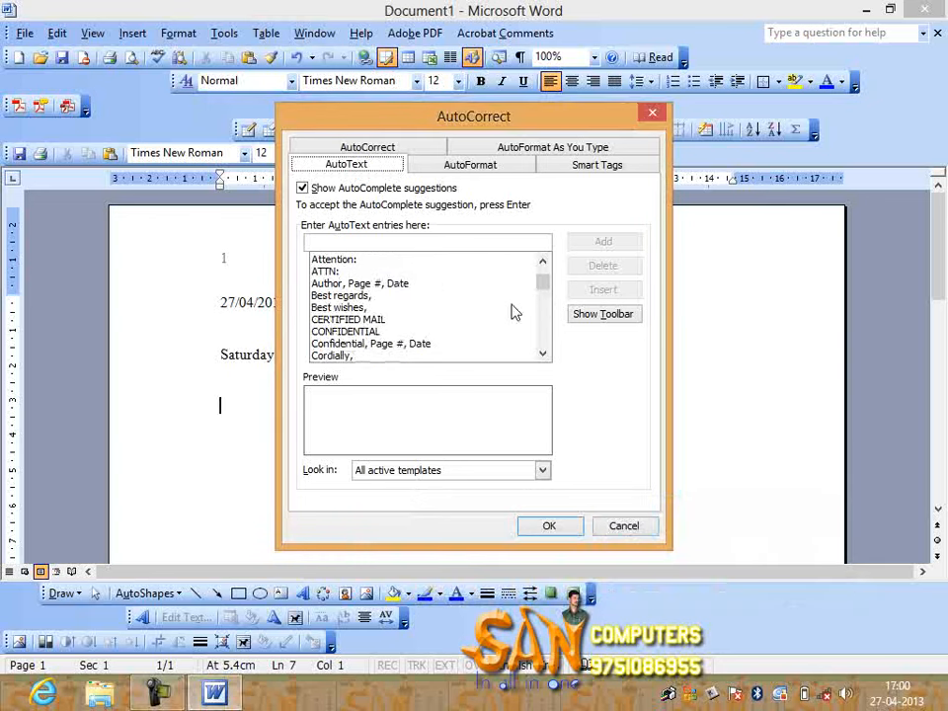
# Preview the AutoText entries "Confidential, Page #, Date", "Dear Sir or Madam:", "Filename" and "Dear Sir:", and close the settings without inserting one
pyautogui.click(360, 343)
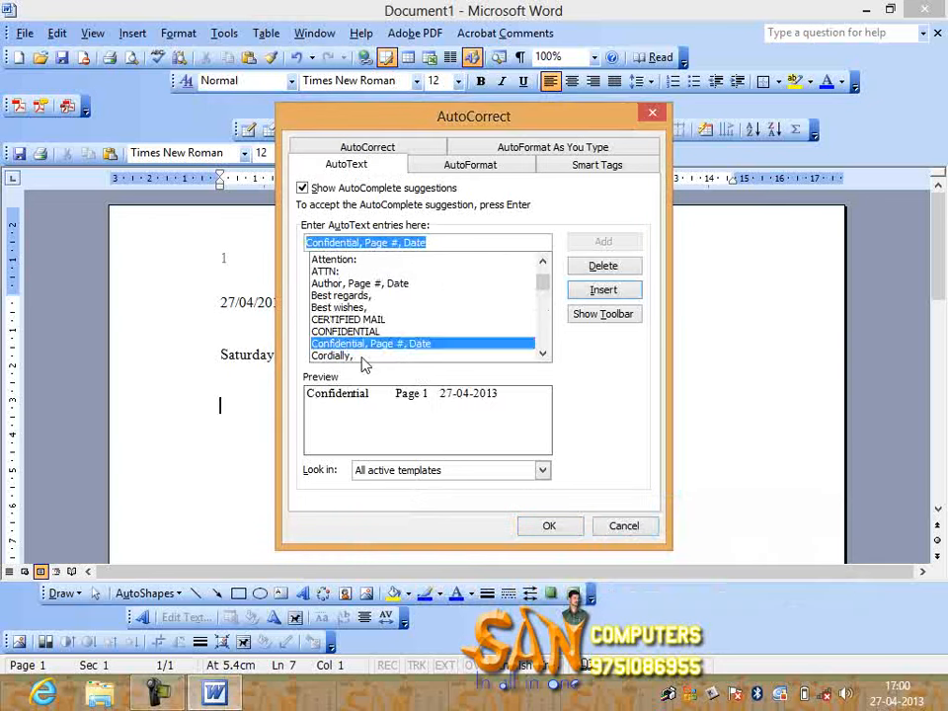
pyautogui.scroll(-3, 362, 364)
pyautogui.click(362, 331)
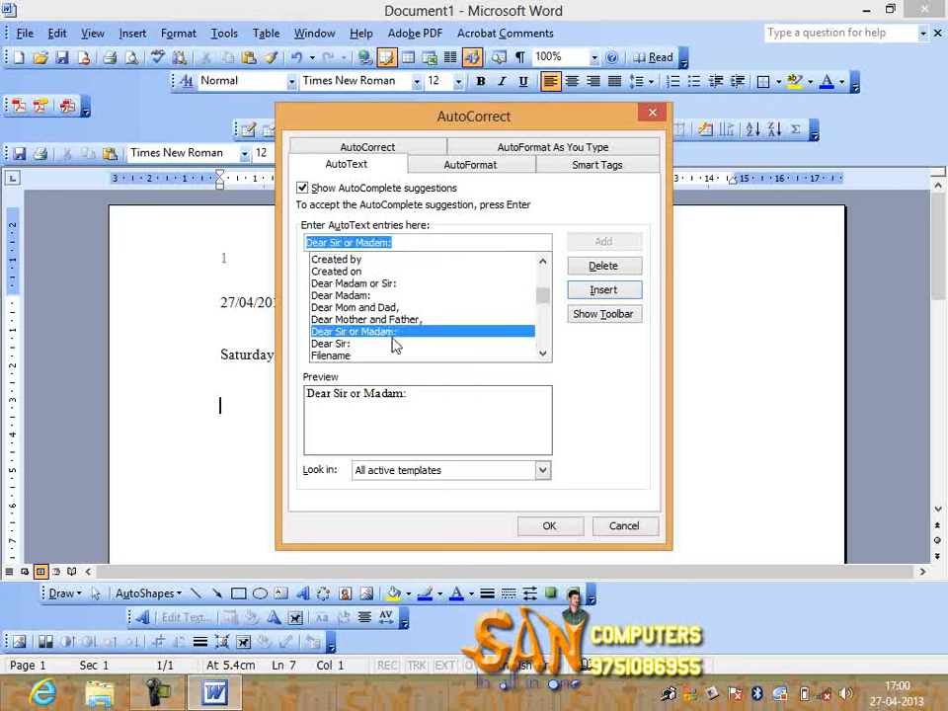
pyautogui.scroll(-1, 372, 344)
pyautogui.click(336, 319)
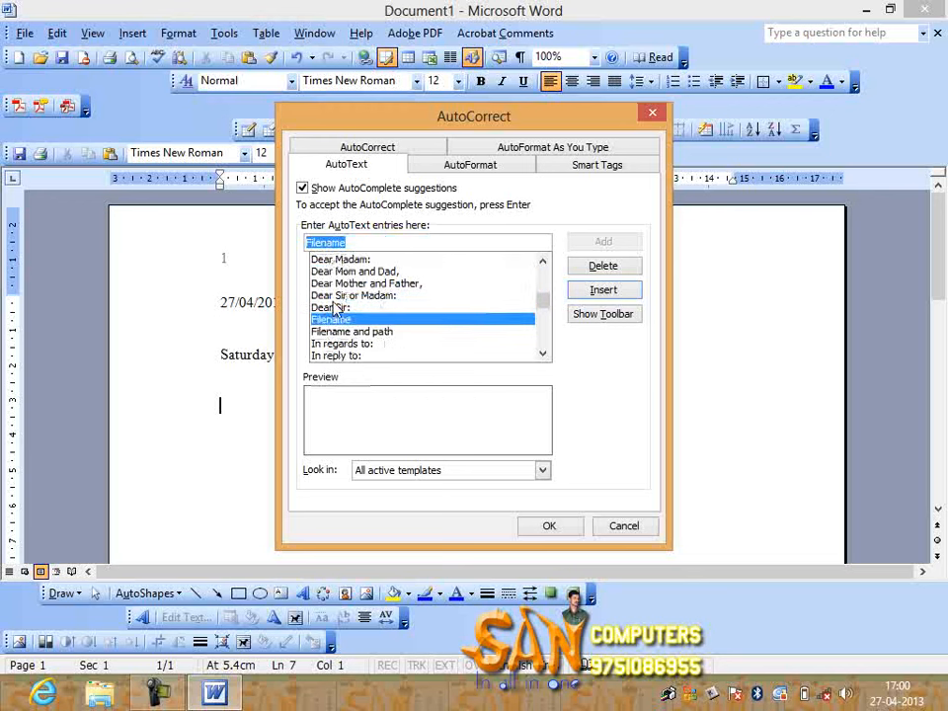
pyautogui.click(334, 308)
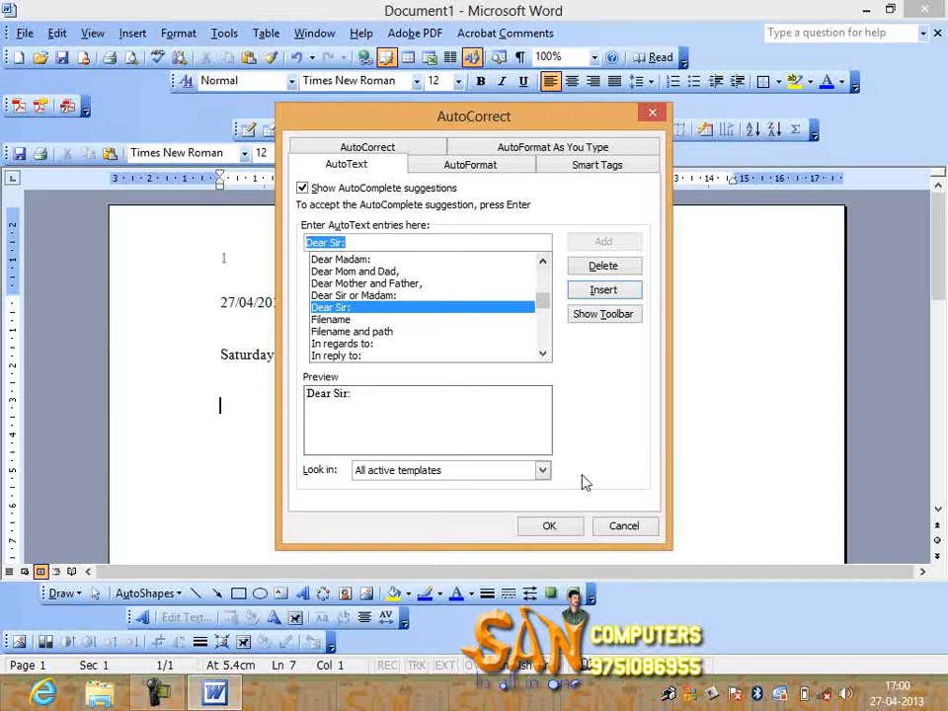
pyautogui.click(560, 532)
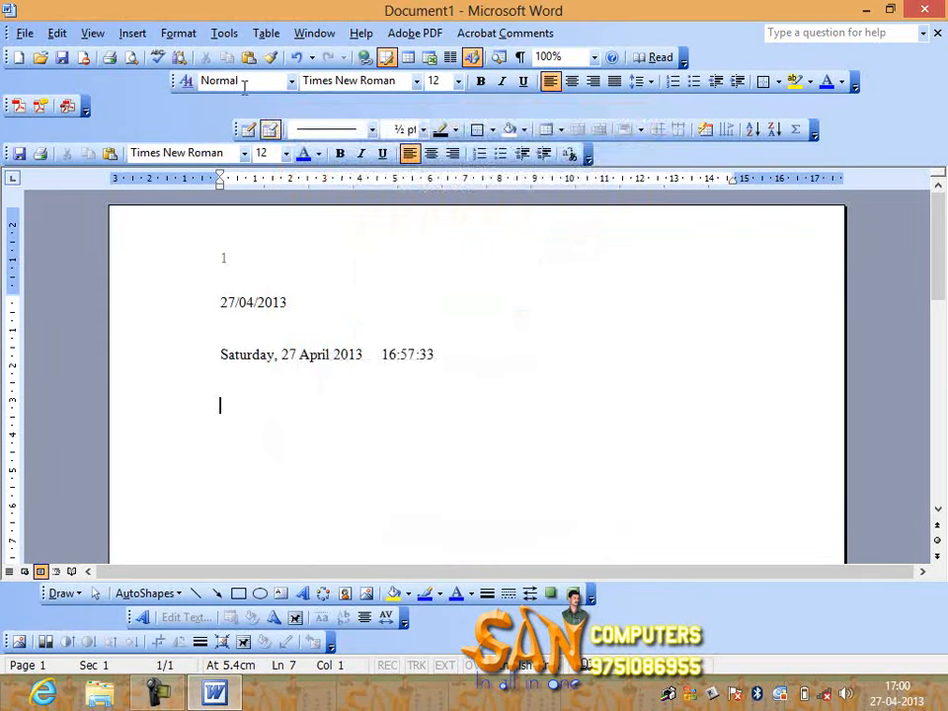
# Find the "Thank you," entry in the AutoText list and insert it into the document
pyautogui.click(178, 33)
pyautogui.moveTo(132, 33)
pyautogui.moveTo(178, 138)
pyautogui.click(308, 150)
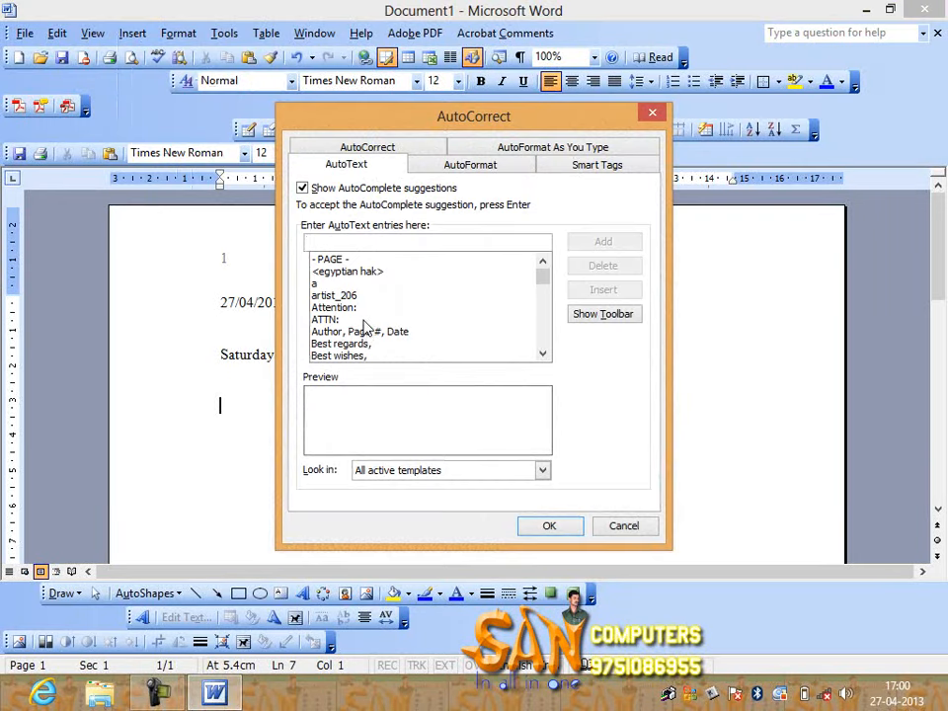
pyautogui.moveTo(539, 278); pyautogui.dragTo(548, 347)
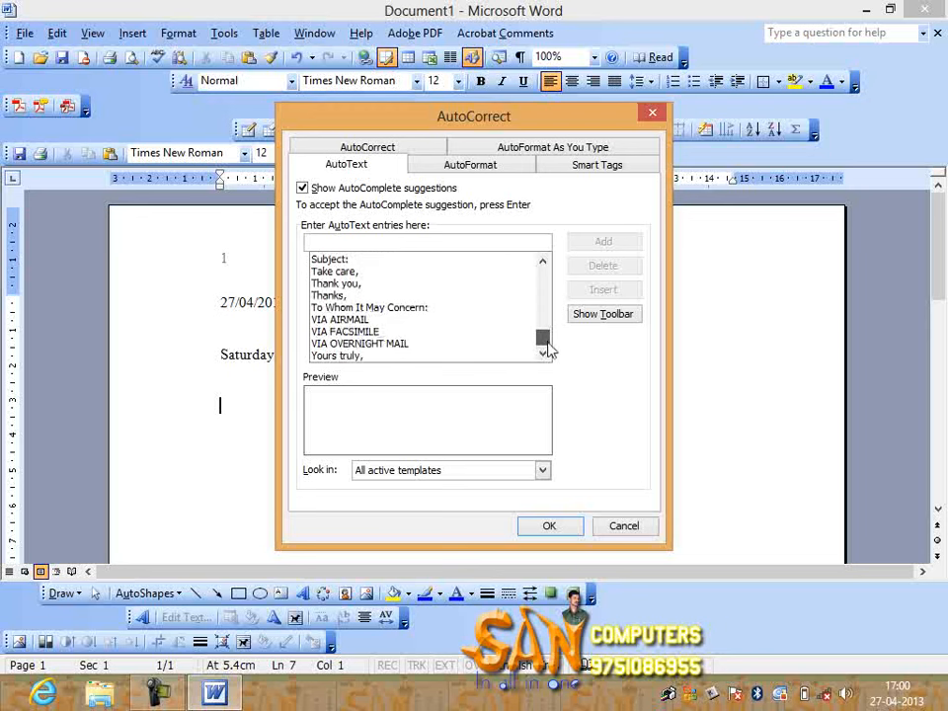
pyautogui.click(341, 284)
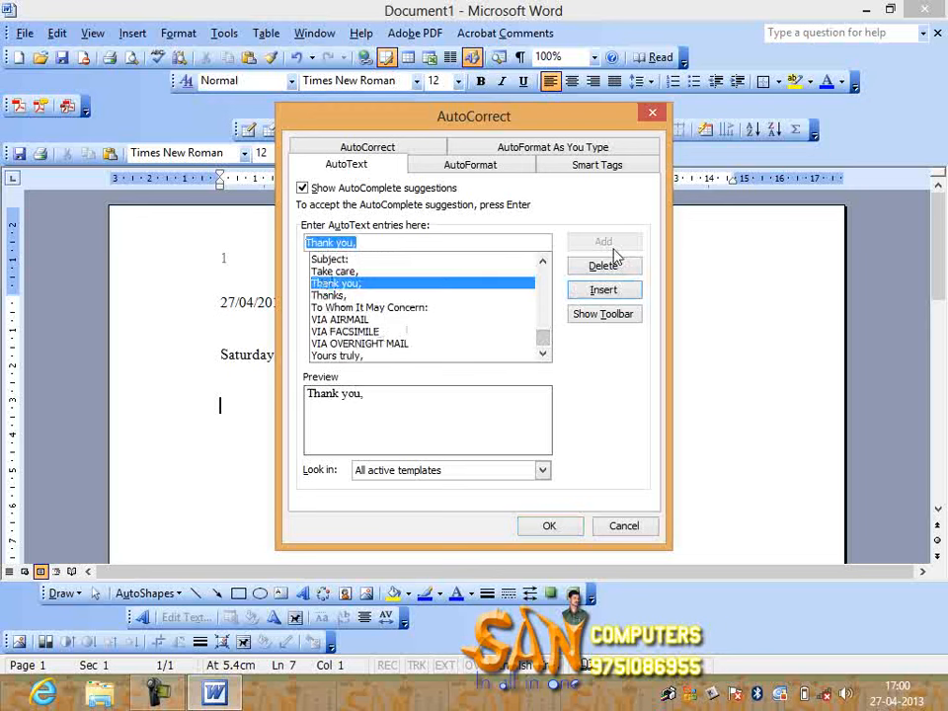
pyautogui.click(620, 293)
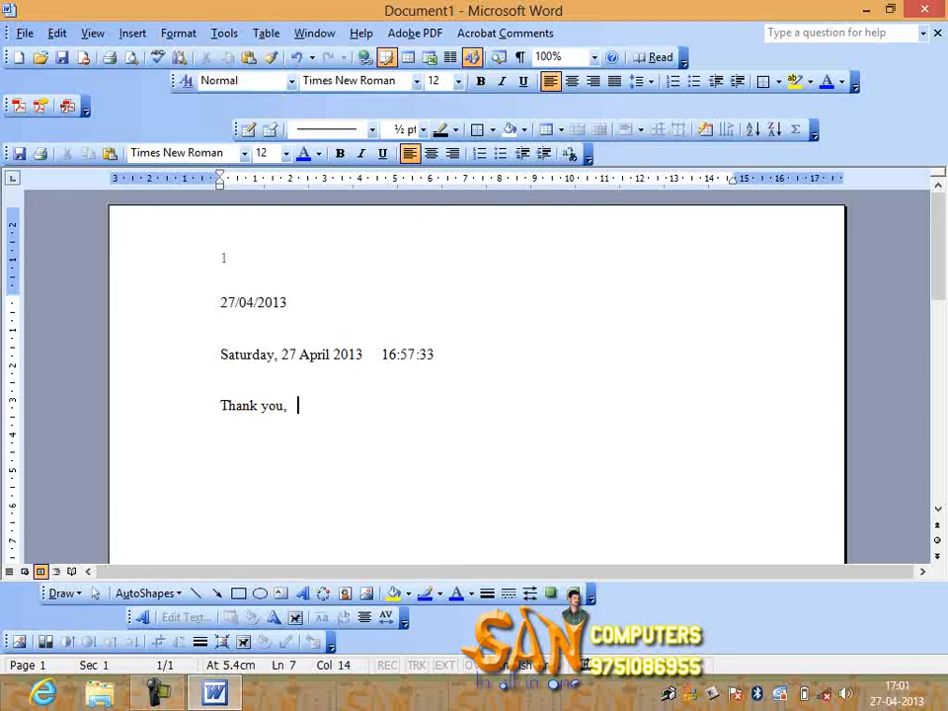
# Insert the AutoText closing "Sincerely yours," after "Thank you,"
pyautogui.click(133, 33)
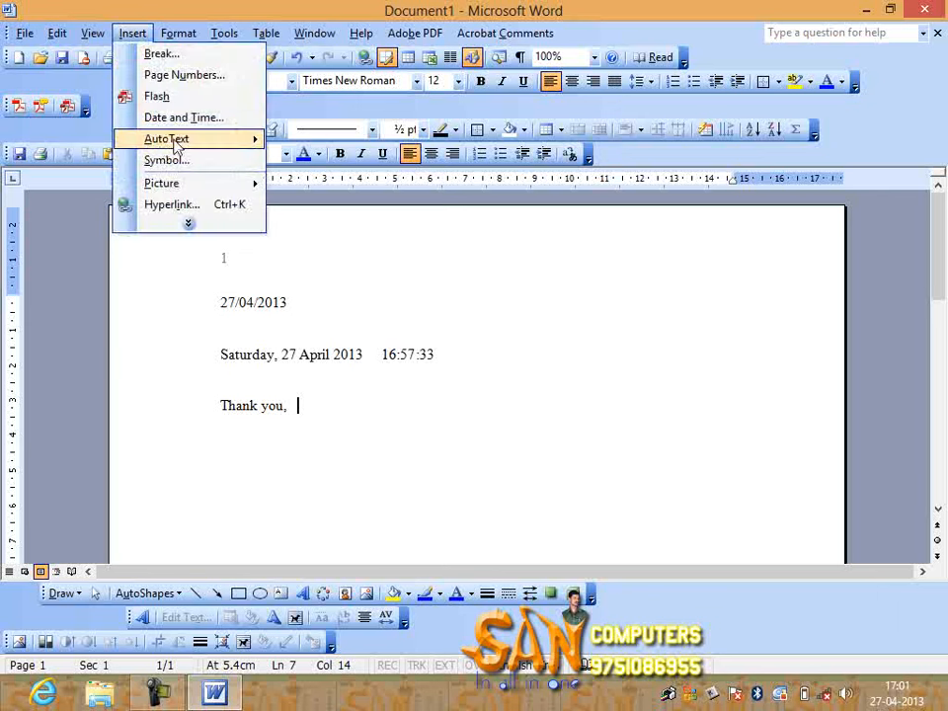
pyautogui.moveTo(184, 145)
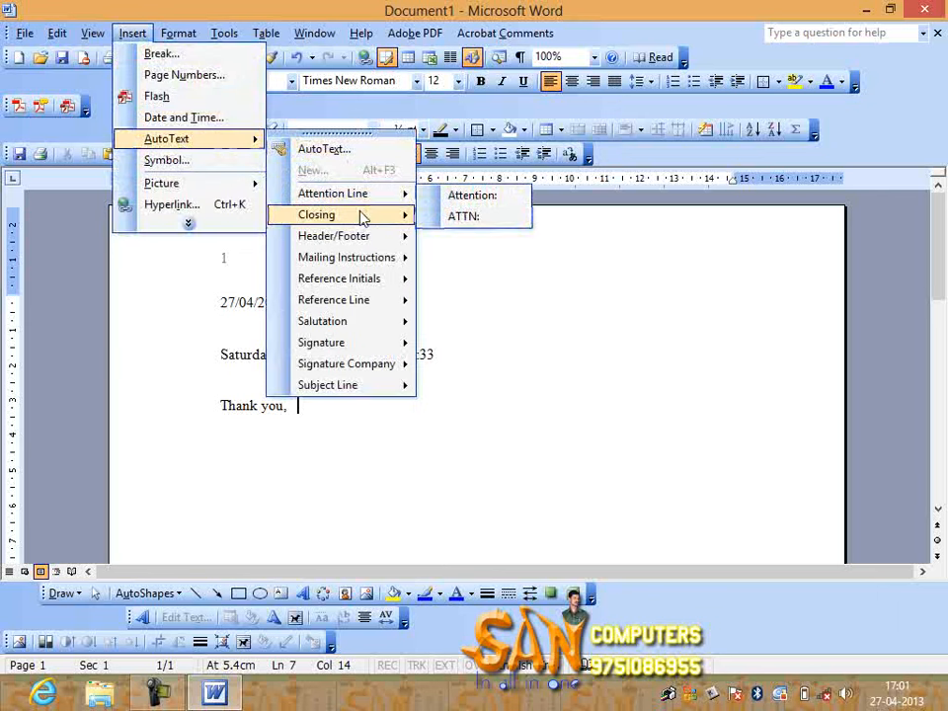
pyautogui.moveTo(360, 222)
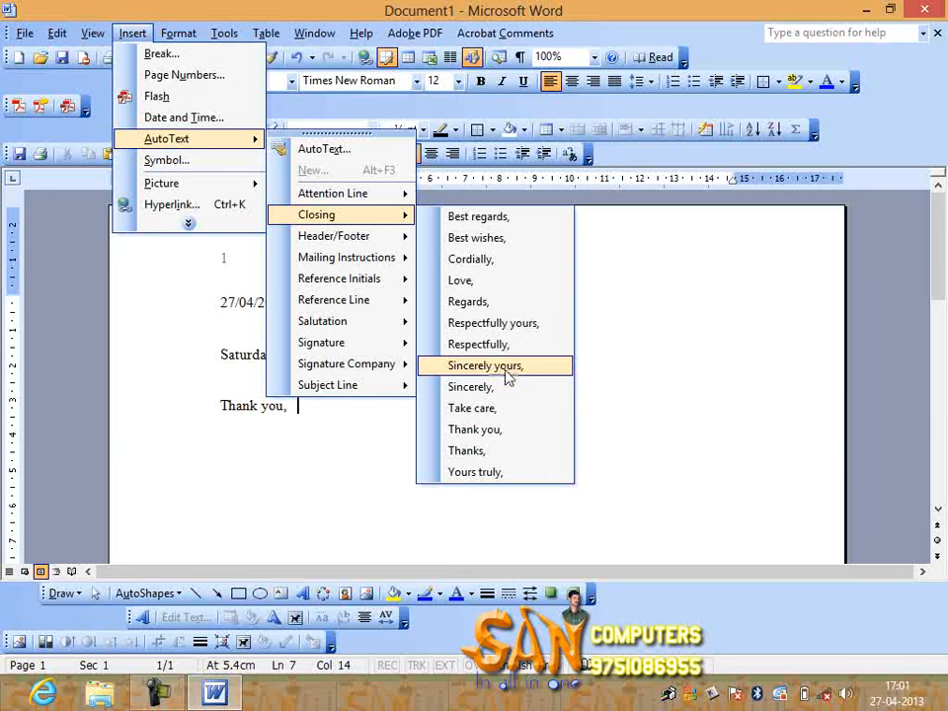
pyautogui.click(494, 366)
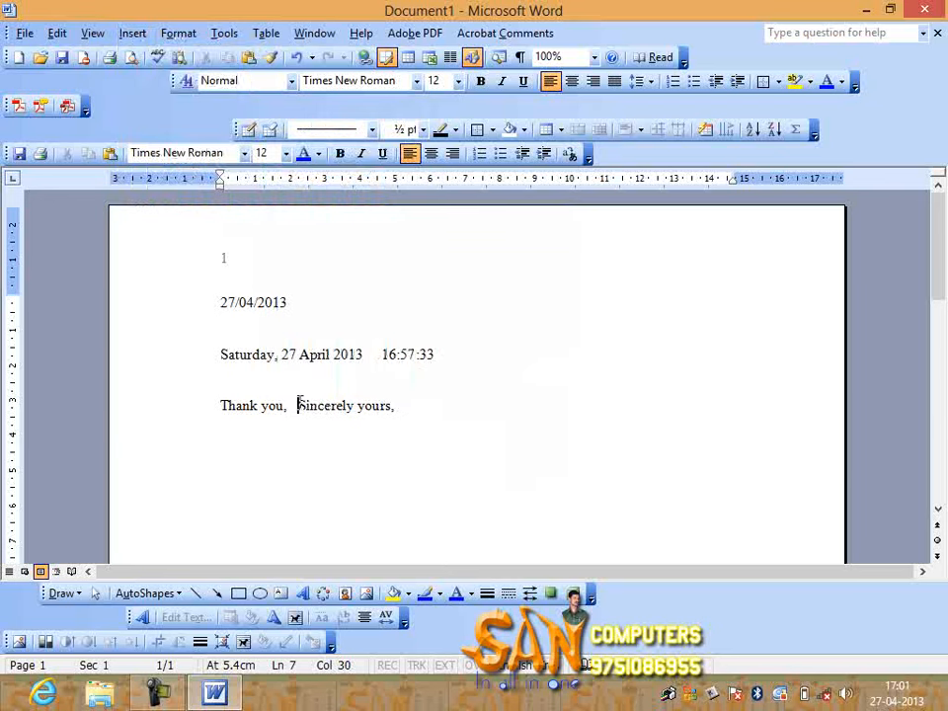
# Insert the AutoText salutation "Dear Madam:" right after "Sincerely yours,"
pyautogui.click(136, 34)
pyautogui.moveTo(228, 138)
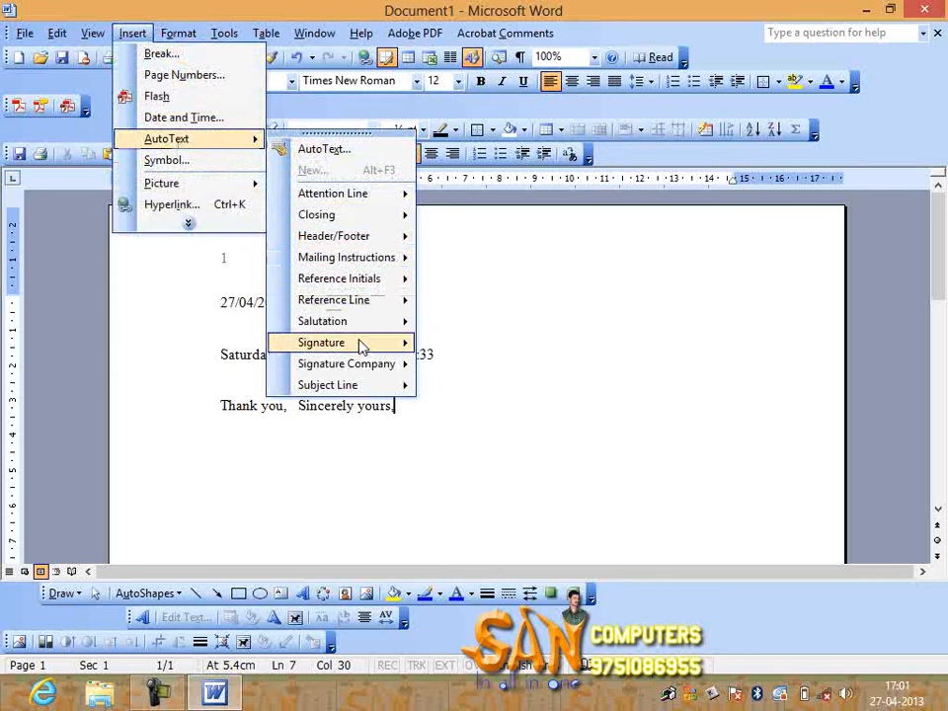
pyautogui.moveTo(412, 386)
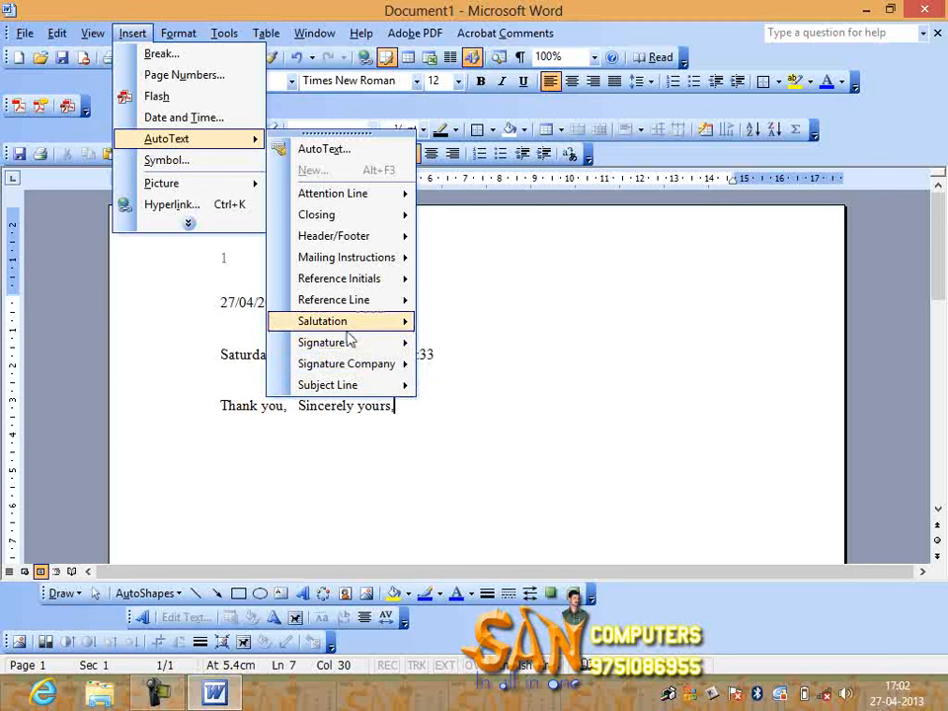
pyautogui.moveTo(384, 328)
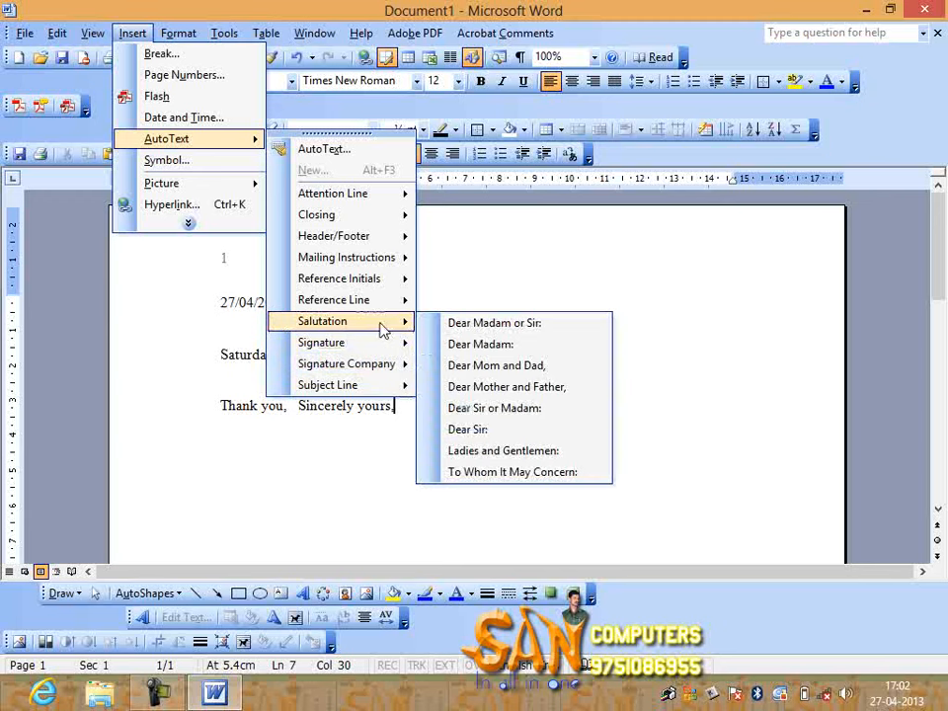
pyautogui.click(510, 345)
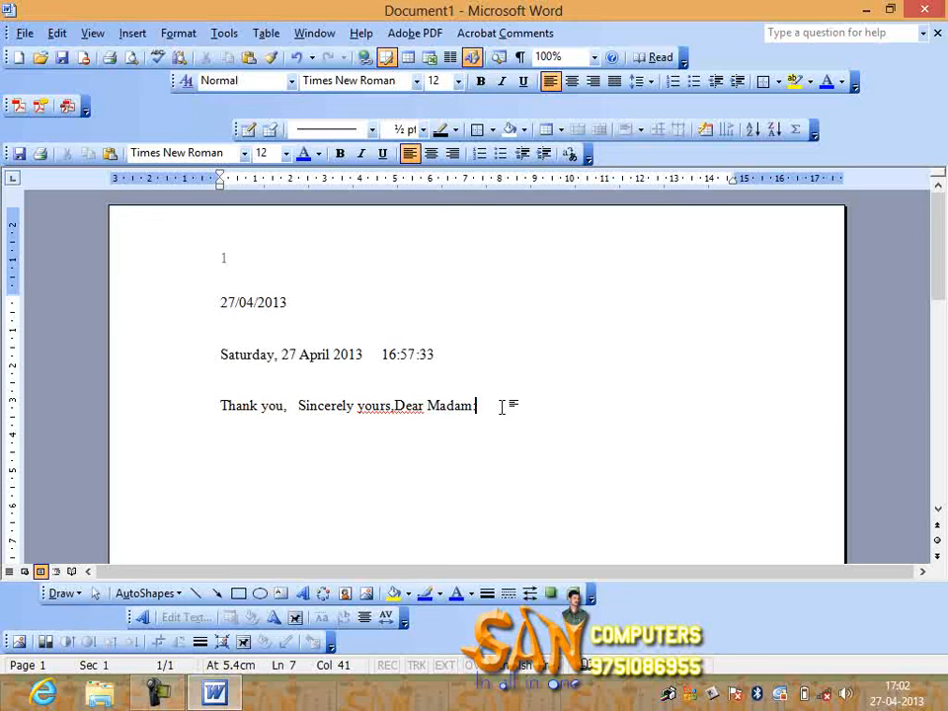
# Start a new line four lines below the greeting text and insert the AutoText mailing instruction "REGISTERED MAIL"
pyautogui.press('Return')
pyautogui.press('Return')
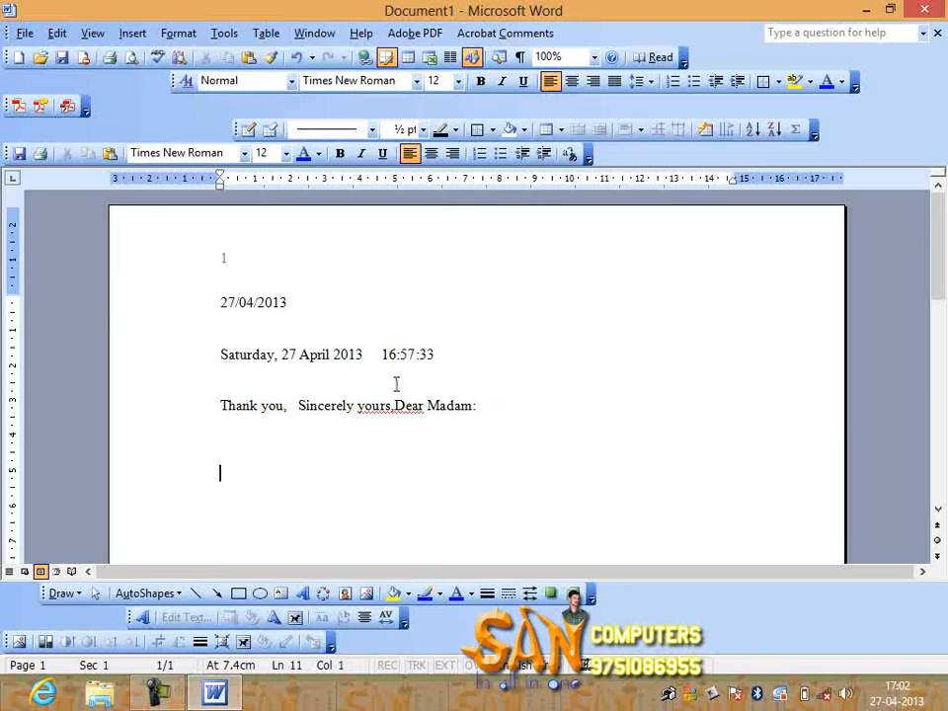
pyautogui.click(138, 33)
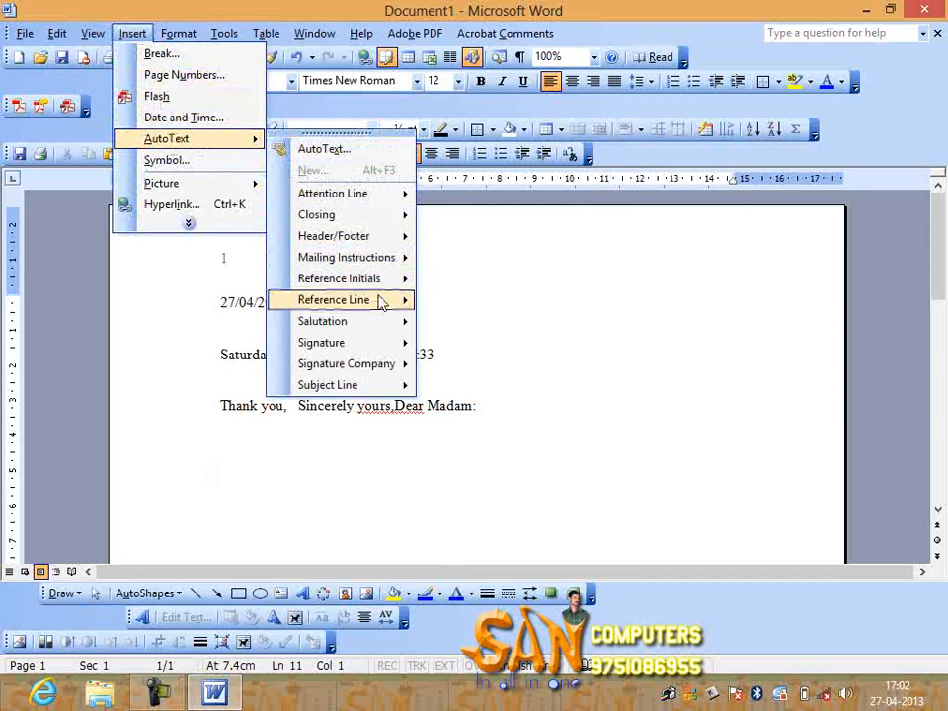
pyautogui.moveTo(366, 329)
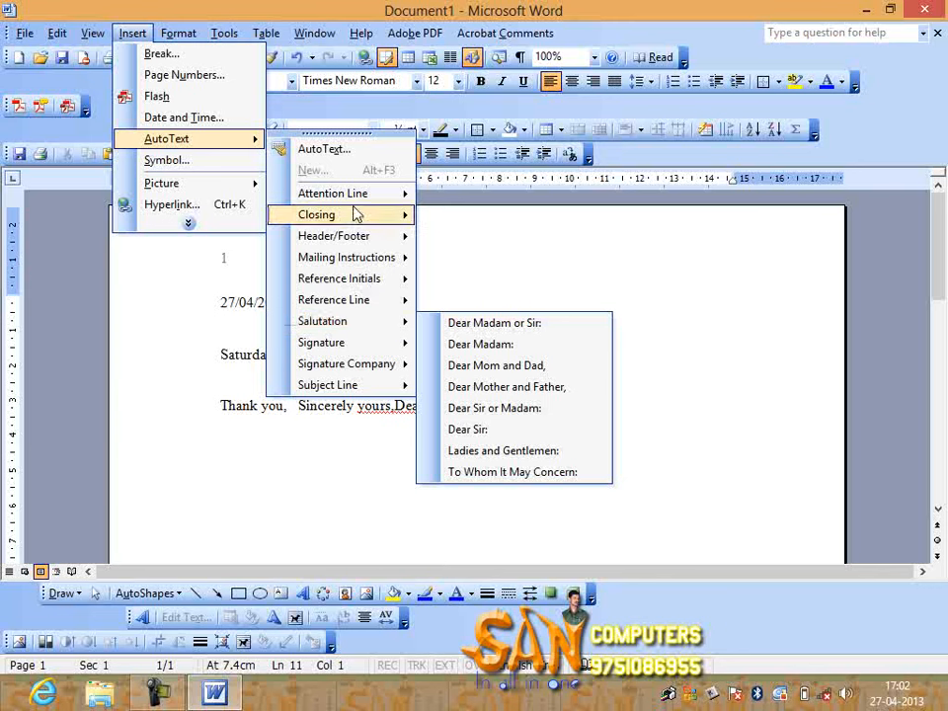
pyautogui.moveTo(361, 194)
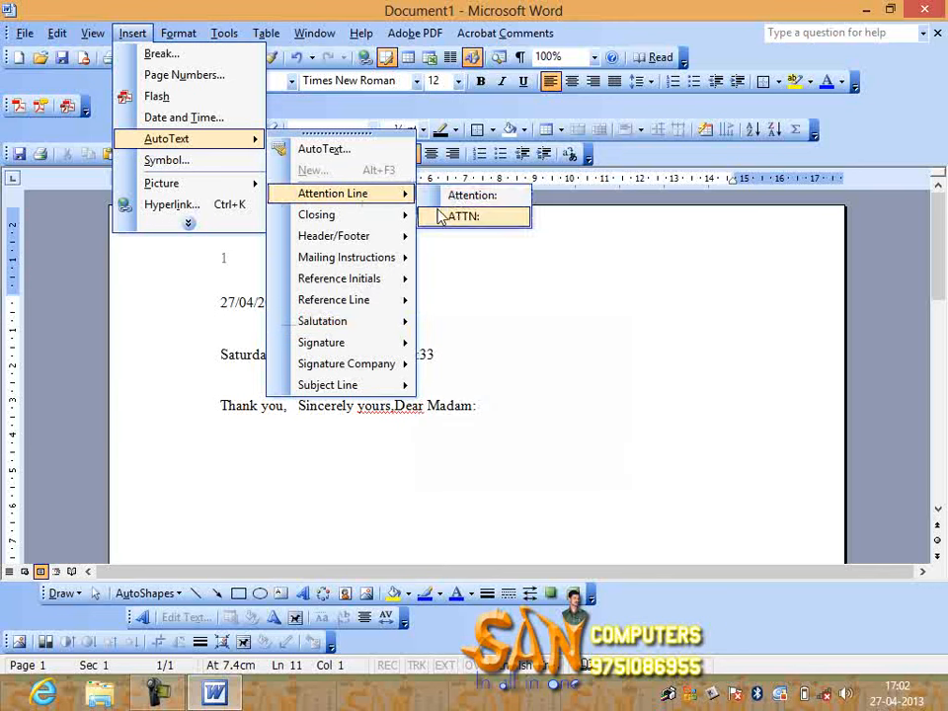
pyautogui.moveTo(376, 244)
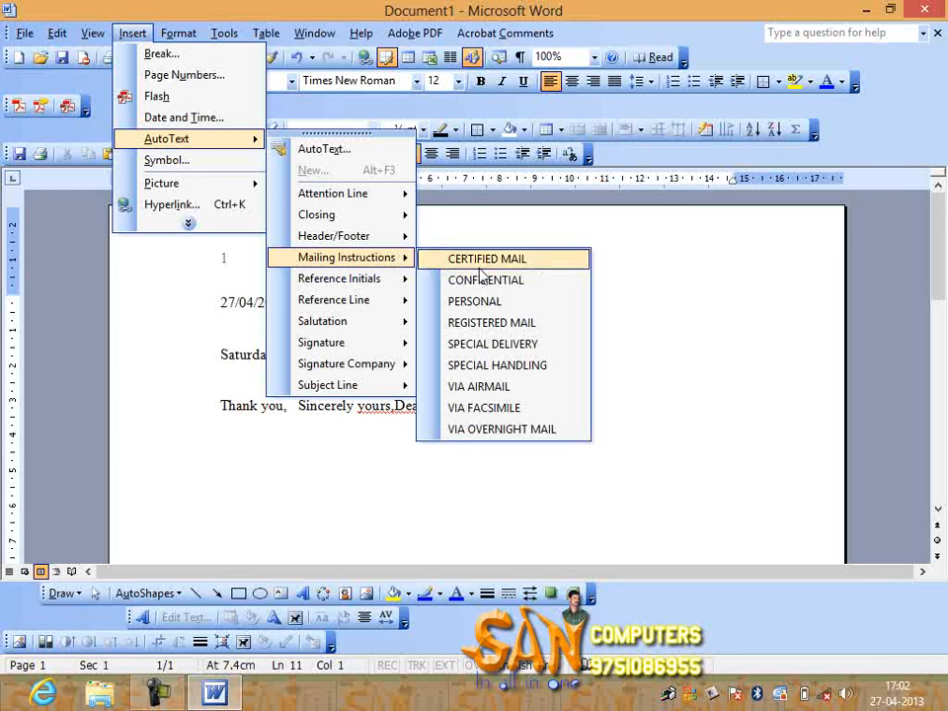
pyautogui.click(494, 326)
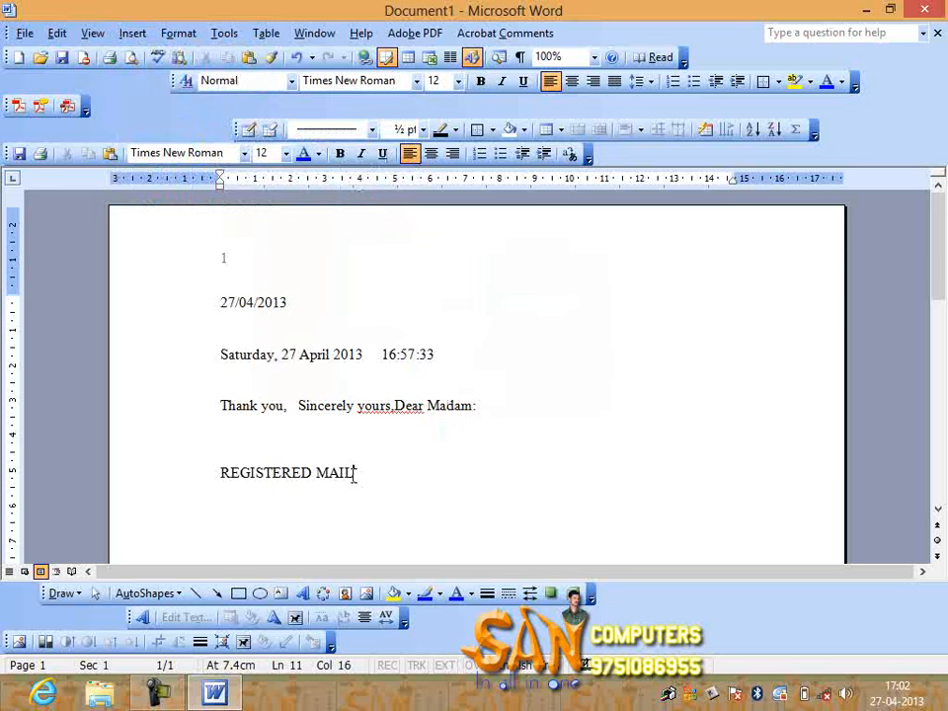
# Start a new line three lines below "REGISTERED MAIL" and add "SAN COMPUTERS CHENGAM" as a new AutoText entry
pyautogui.press('Return')
pyautogui.press('Return')
pyautogui.scroll(-3, 387, 441)
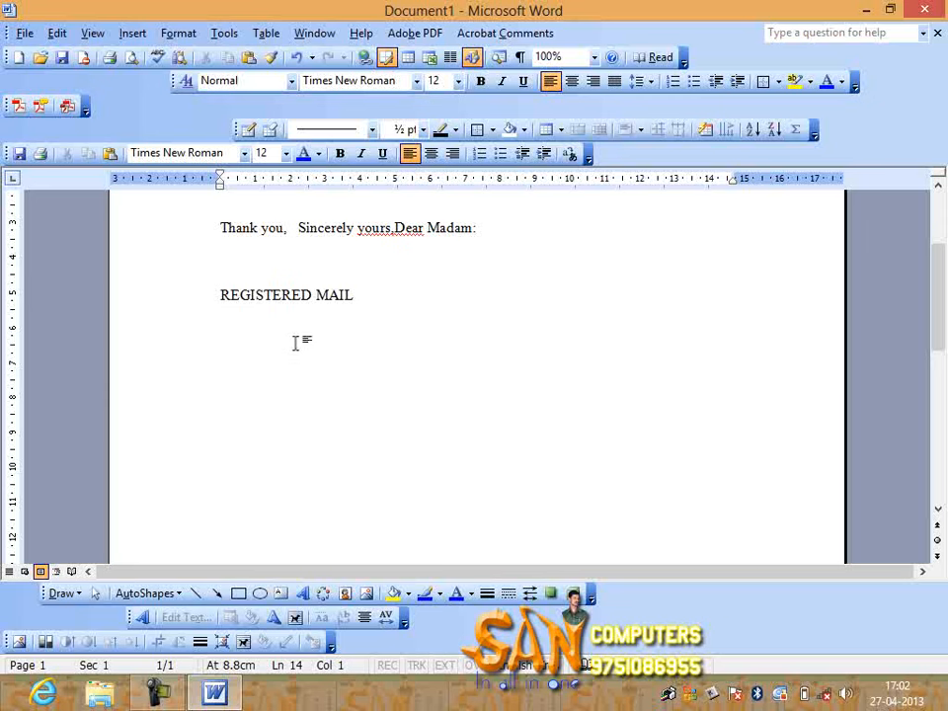
pyautogui.click(133, 32)
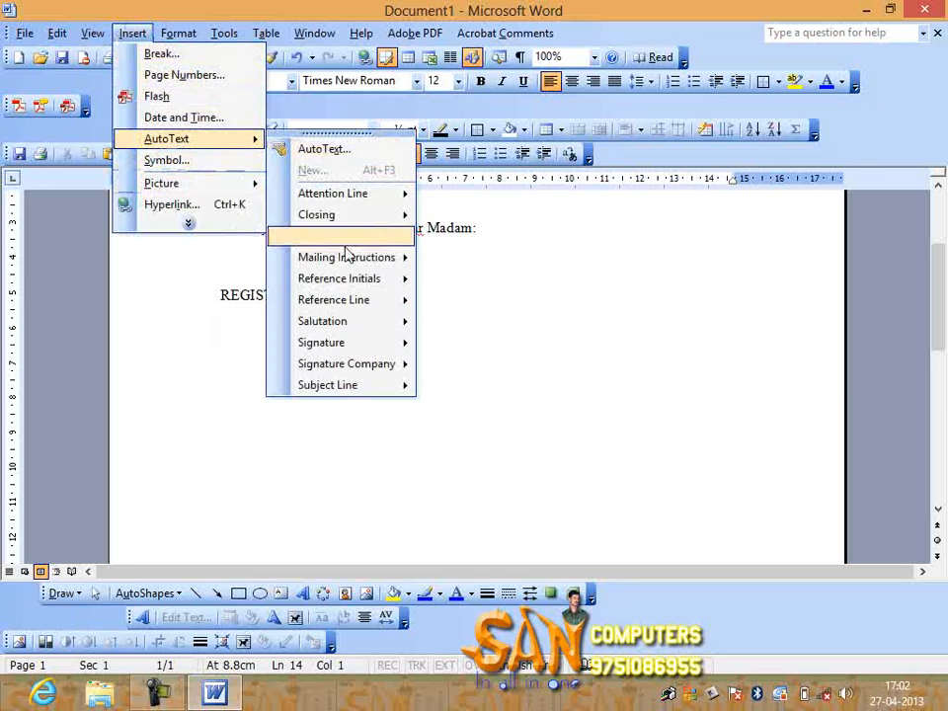
pyautogui.moveTo(360, 368)
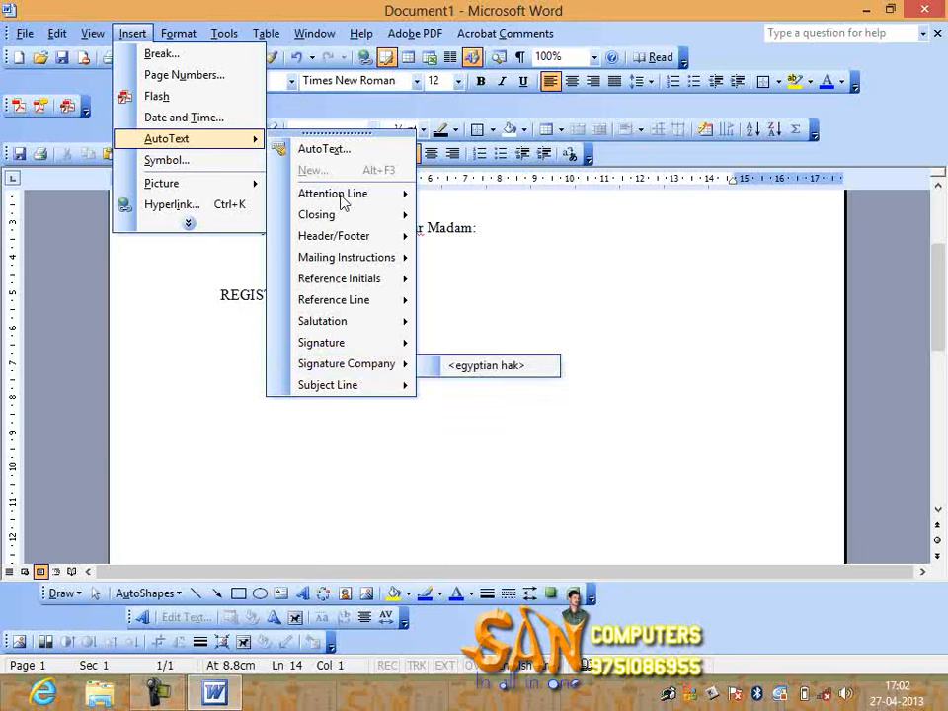
pyautogui.click(321, 151)
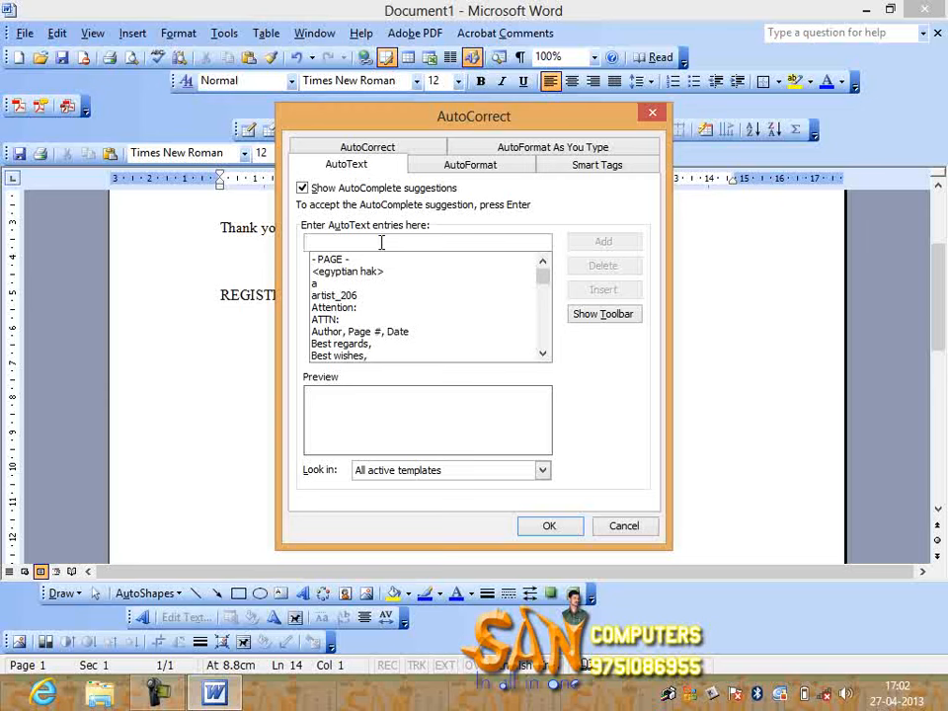
pyautogui.write('SAN COMPUTERS CHENGAM')
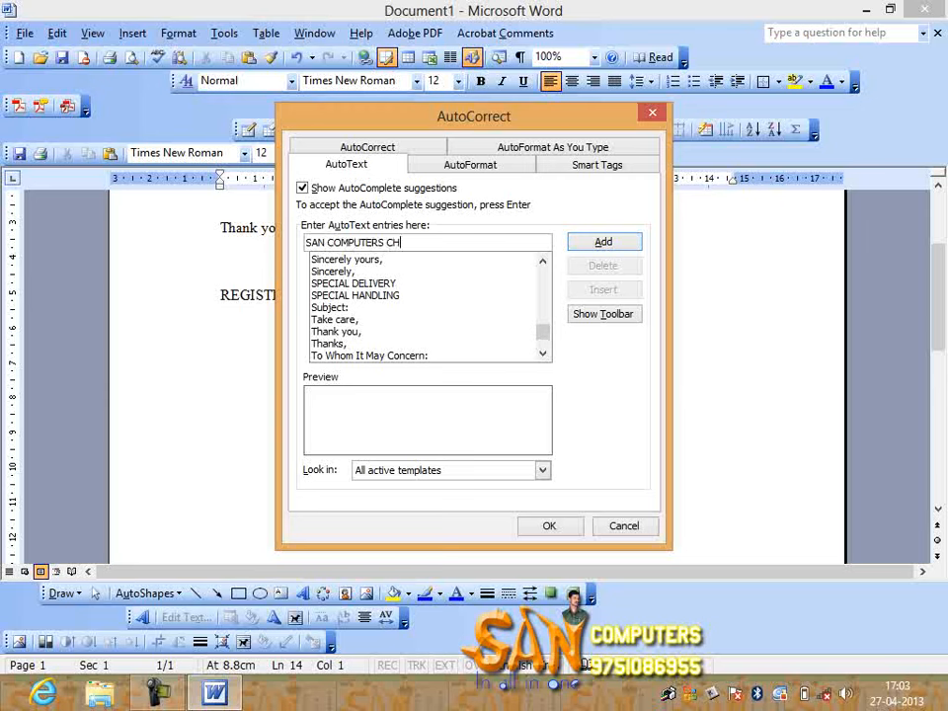
pyautogui.click(604, 242)
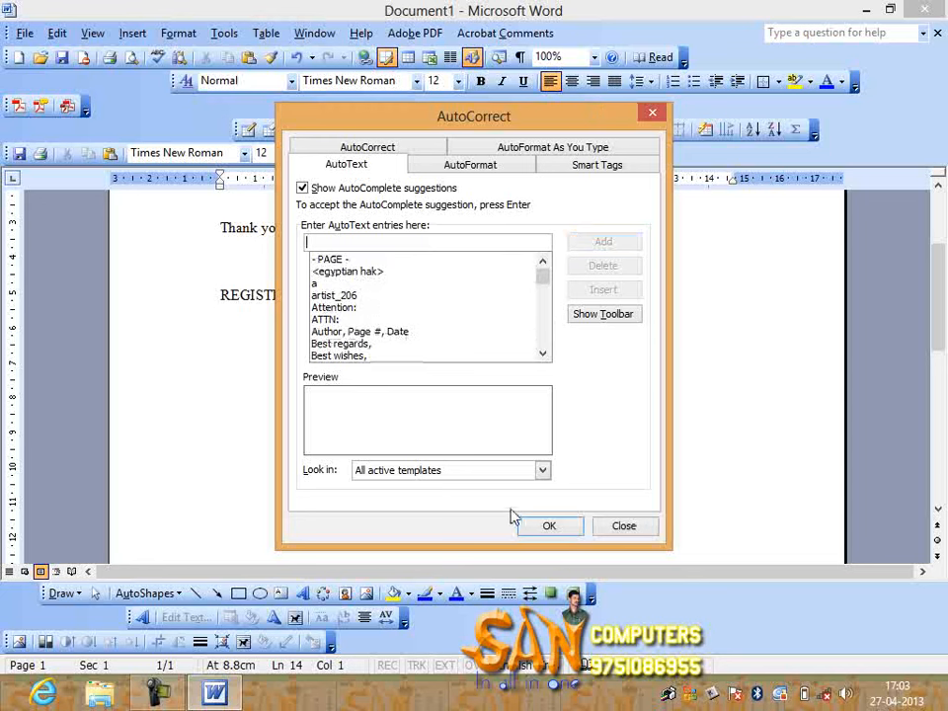
pyautogui.click(550, 525)
pyautogui.click(551, 526)
# Insert the custom AutoText entry "SAN COMPUTERS CHENGAM" from the Normal category below "REGISTERED MAIL"
pyautogui.click(138, 34)
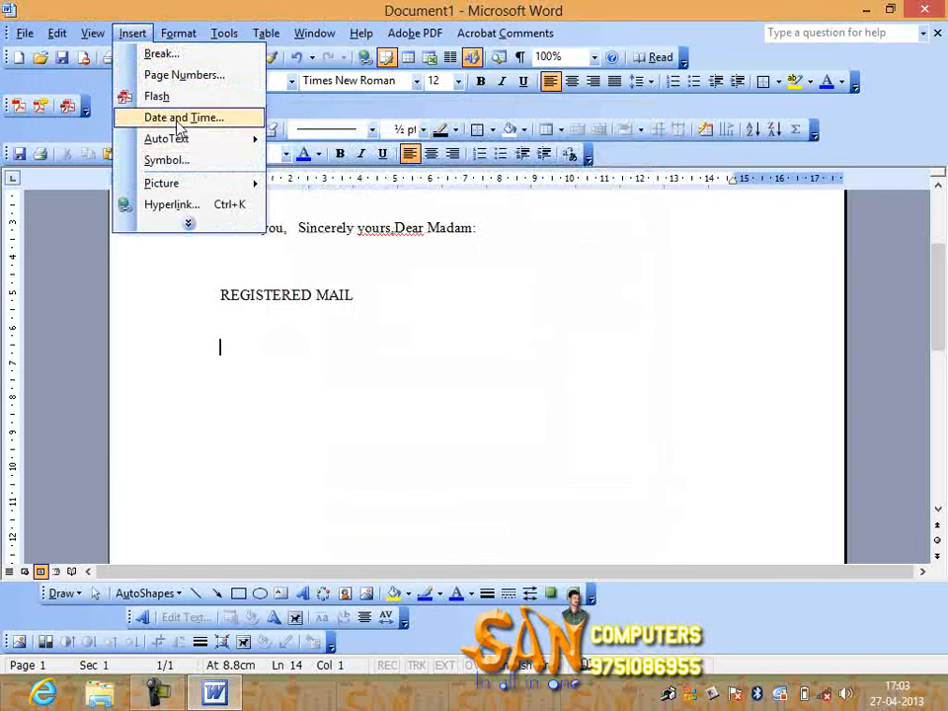
pyautogui.moveTo(187, 139)
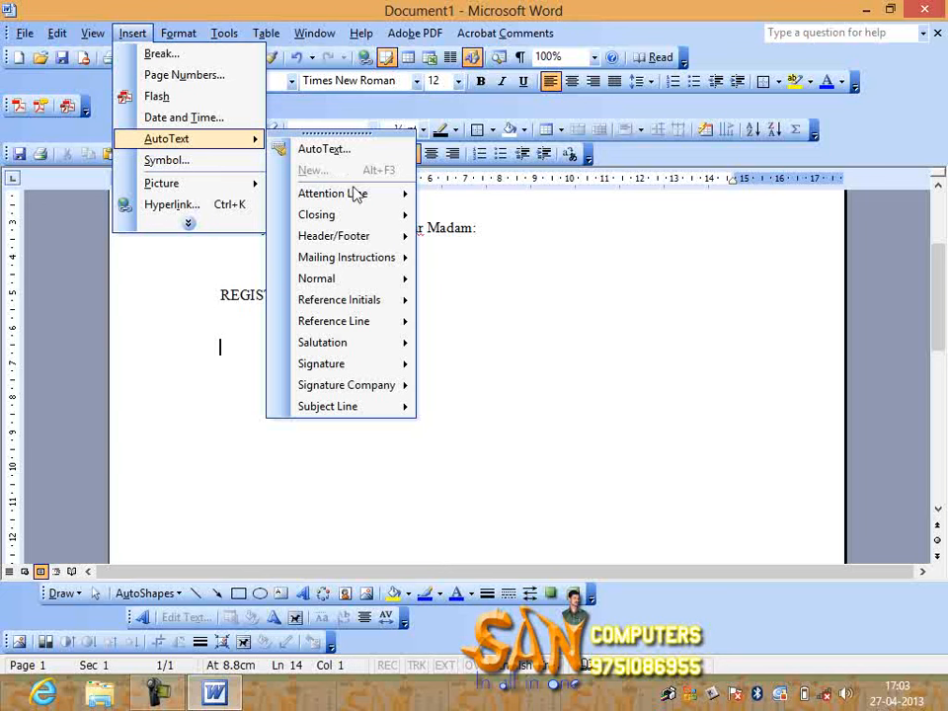
pyautogui.moveTo(372, 405)
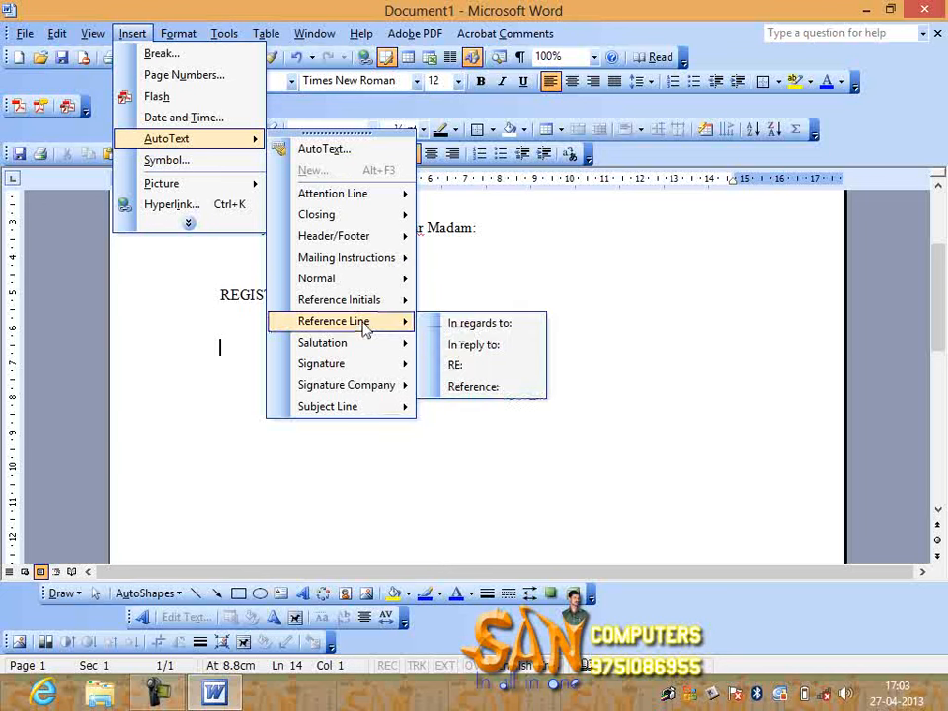
pyautogui.moveTo(357, 284)
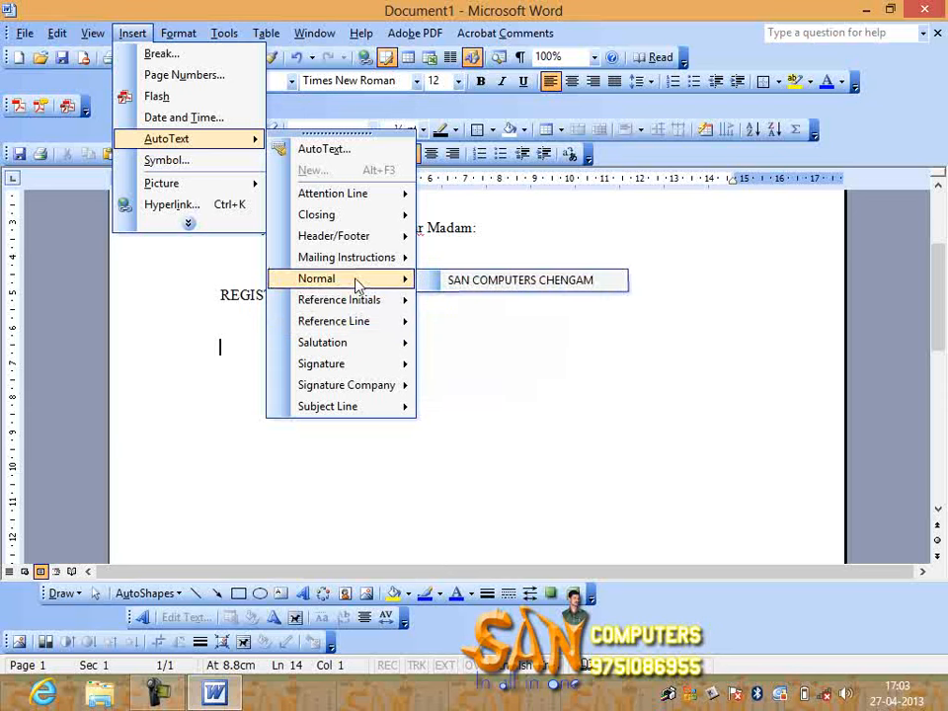
pyautogui.click(522, 281)
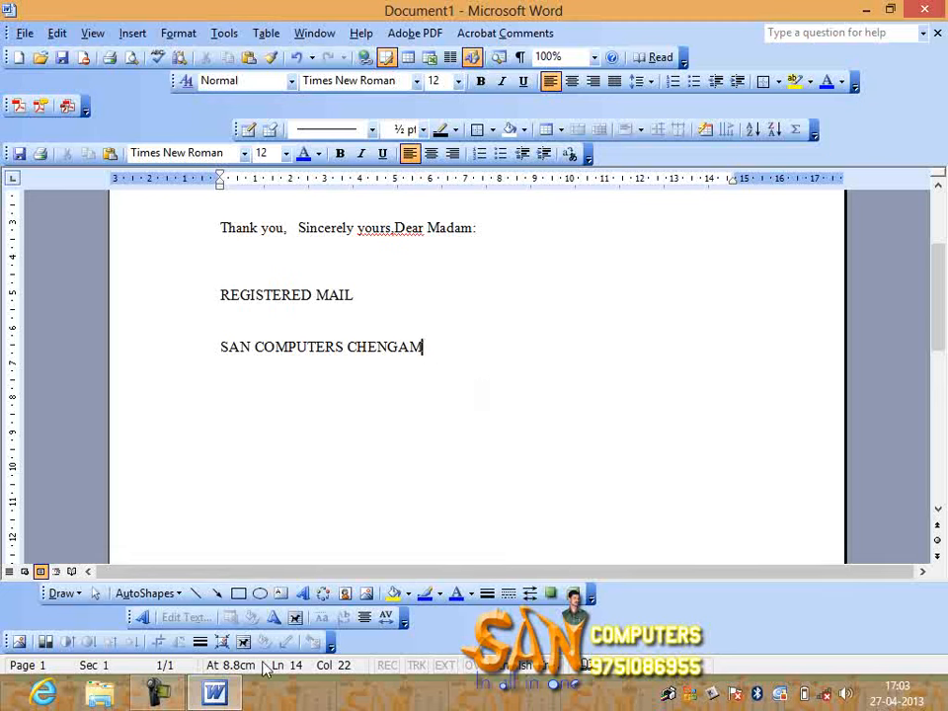
pyautogui.click(163, 695)
pyautogui.click(791, 549)
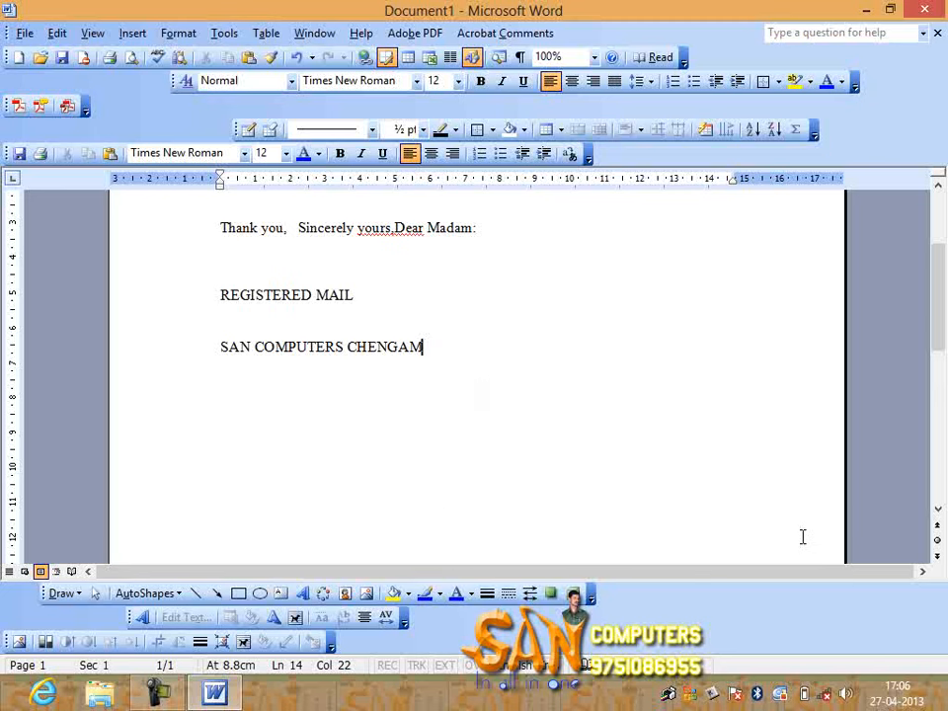
# Start a new line two lines below the inserted "SAN COMPUTERS CHENGAM" text
pyautogui.click(487, 301)
pyautogui.click(483, 328)
pyautogui.click(481, 371)
pyautogui.press('Return')
pyautogui.press('Return')
pyautogui.click(132, 32)
pyautogui.moveTo(202, 139)
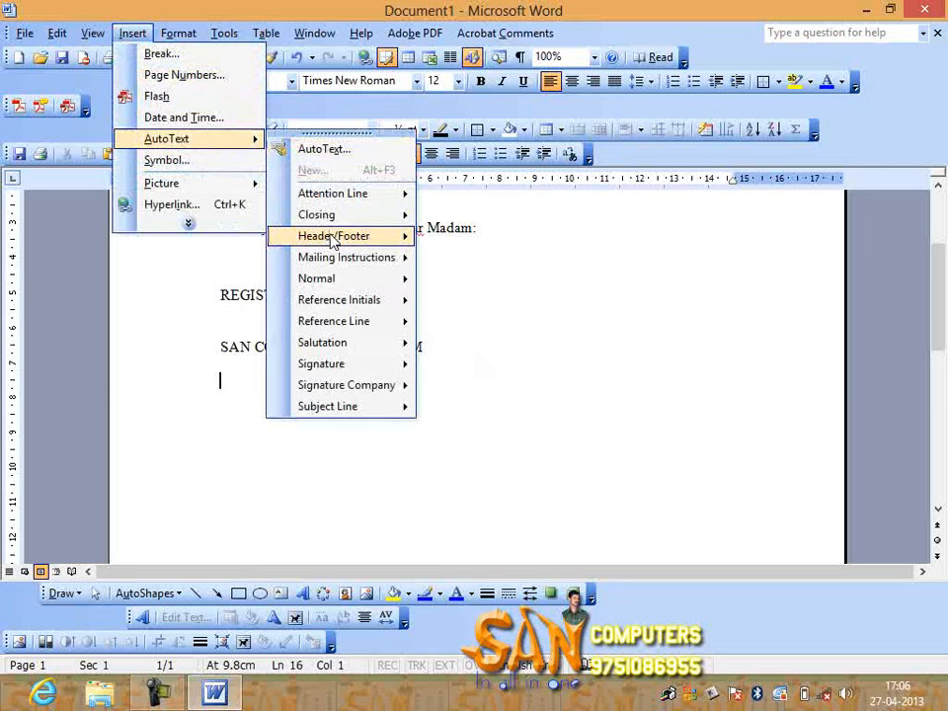
pyautogui.click(319, 149)
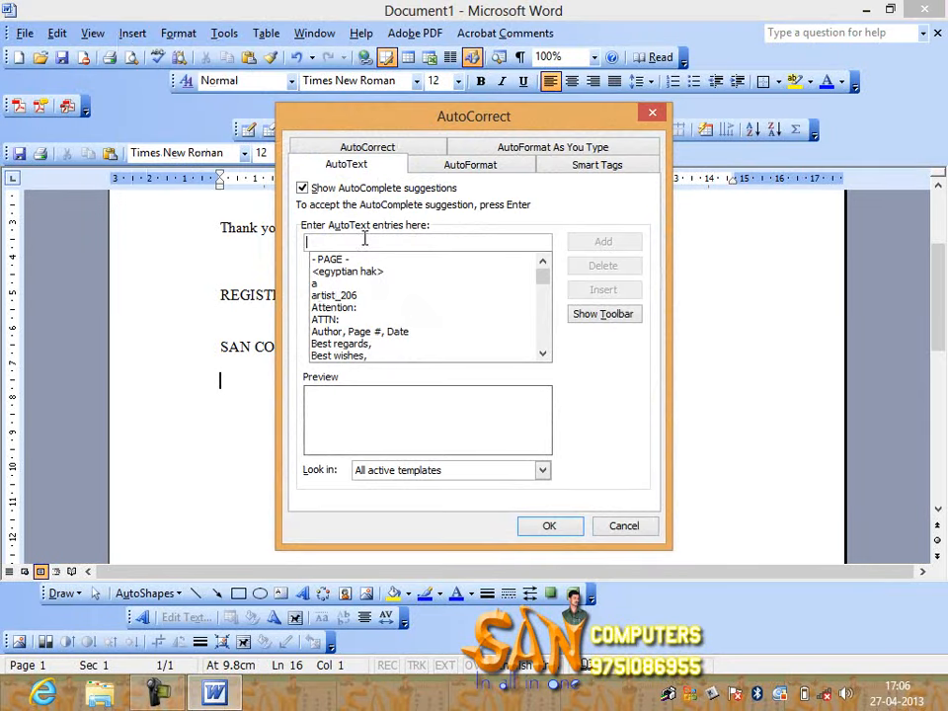
pyautogui.click(653, 115)
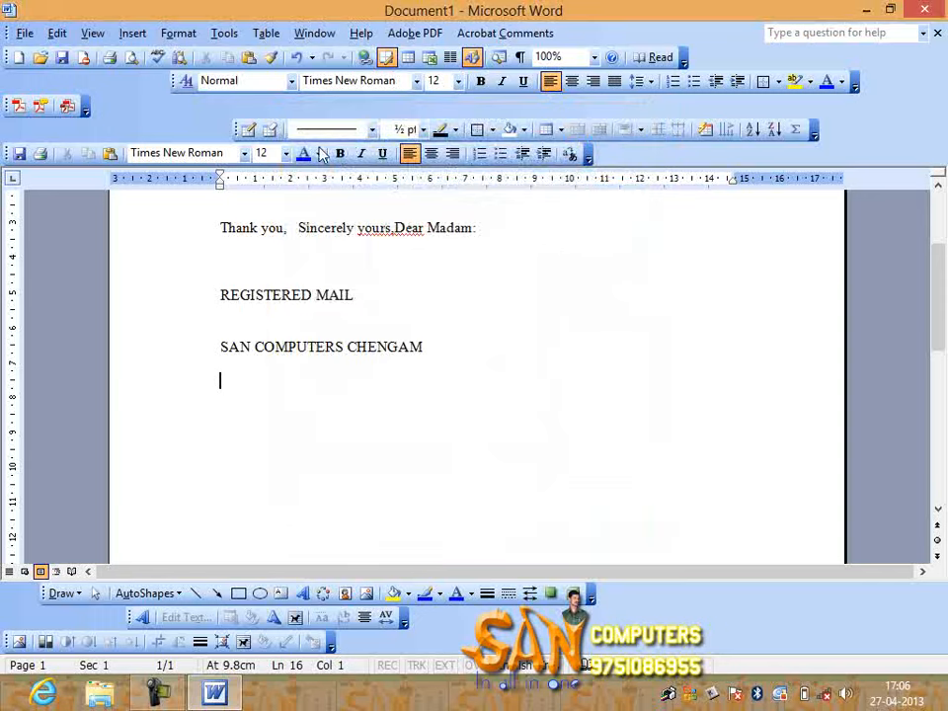
# Insert the AutoText entry "SAN COMPUTERS CHENGAM" a second time on the new line
pyautogui.click(133, 32)
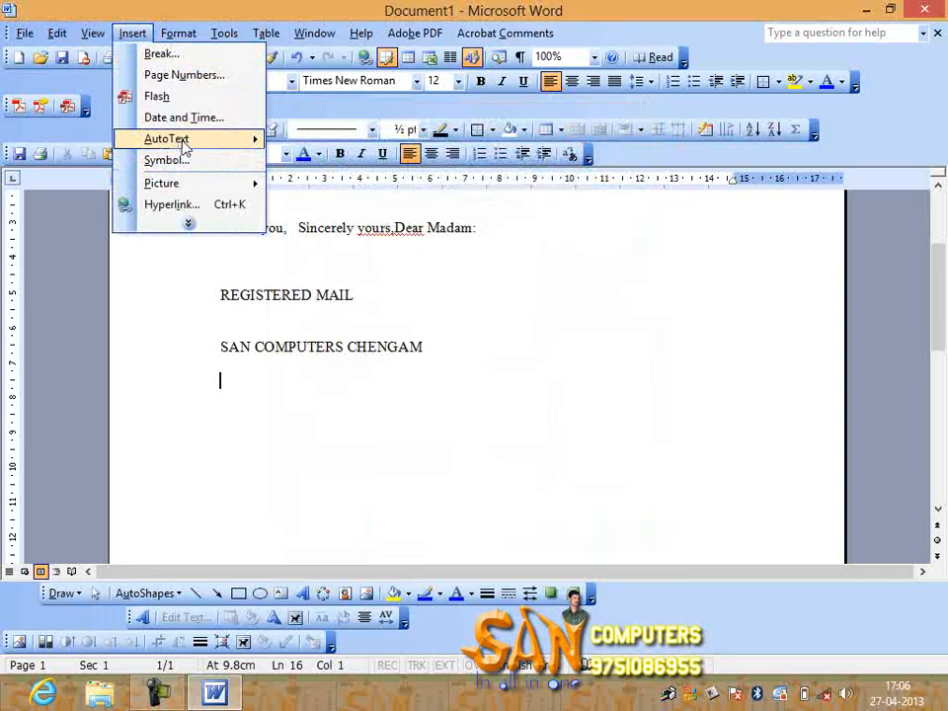
pyautogui.moveTo(188, 140)
pyautogui.moveTo(350, 279)
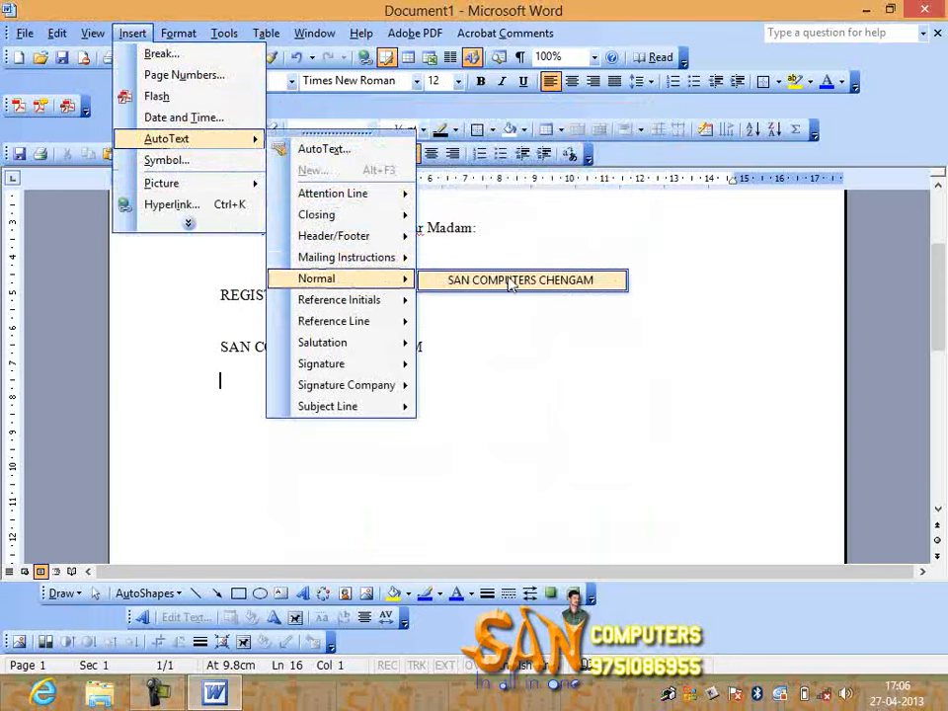
pyautogui.click(521, 281)
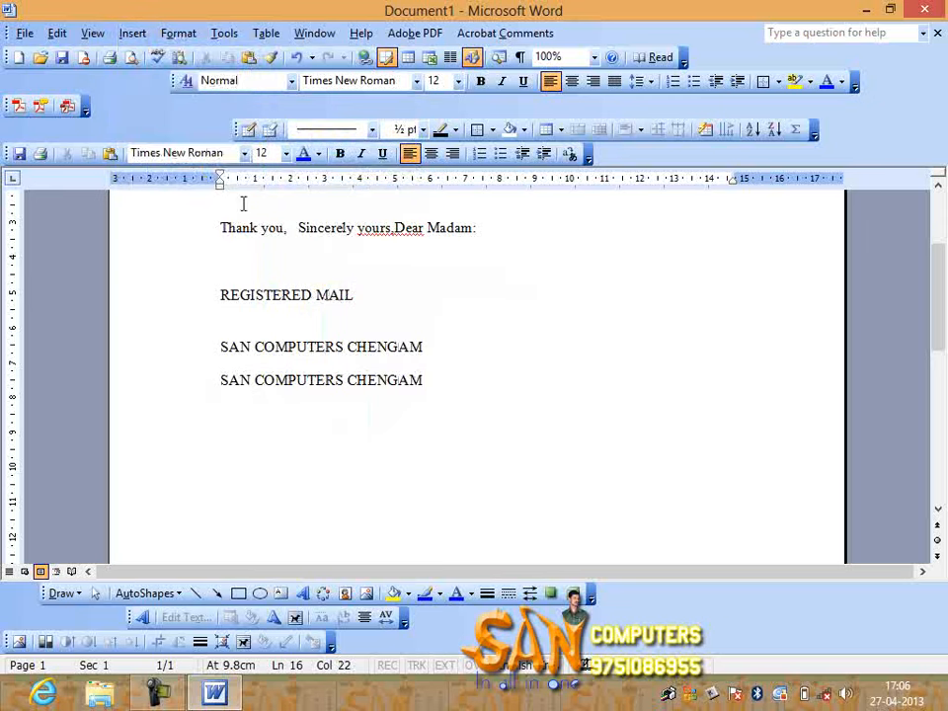
pyautogui.click(132, 35)
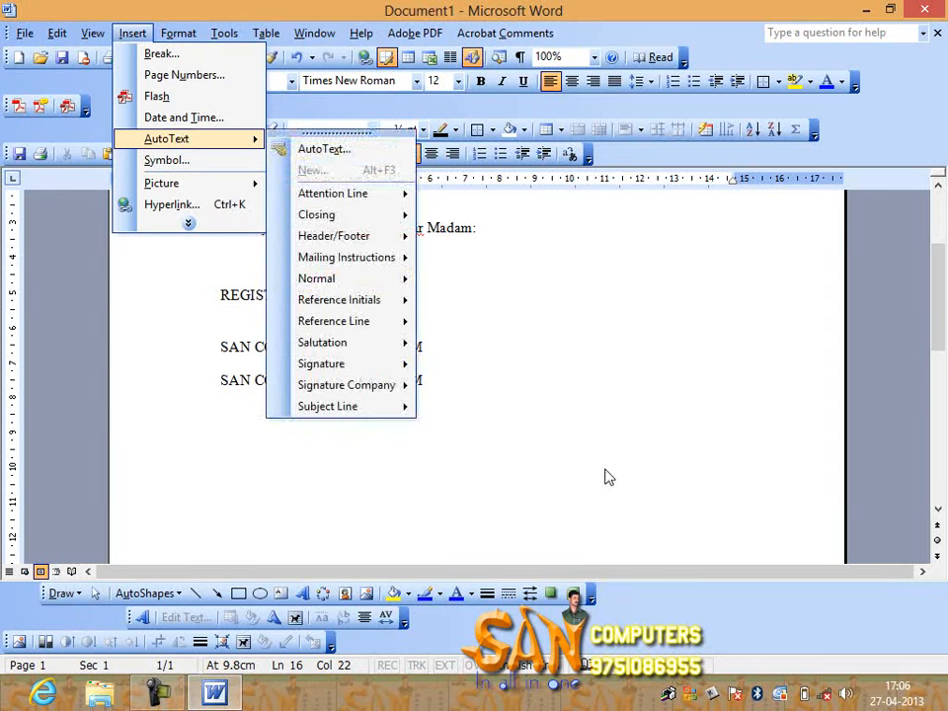
pyautogui.click(583, 426)
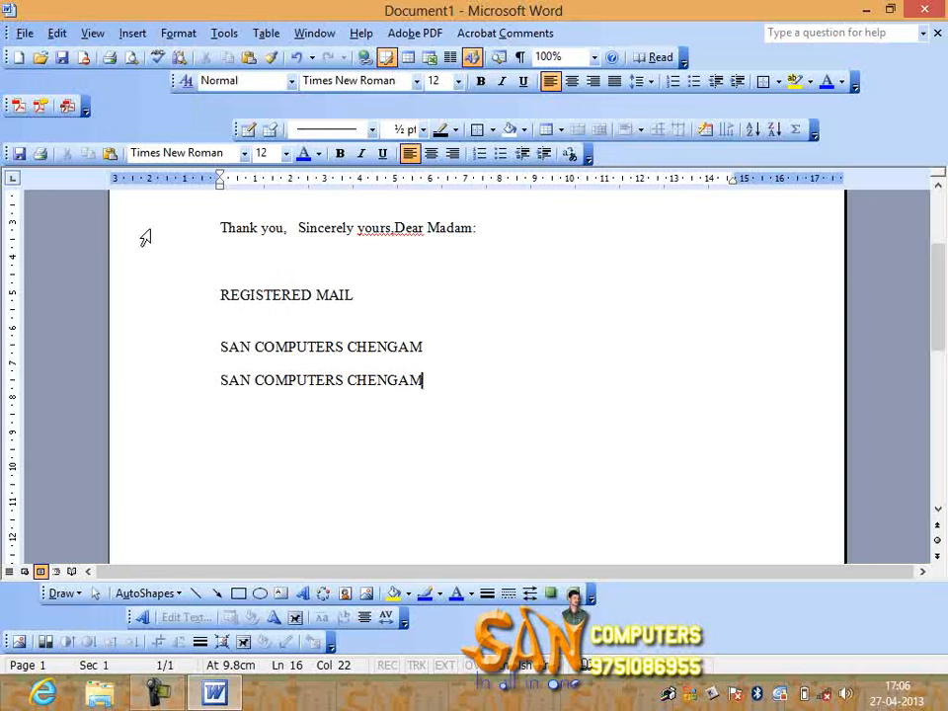
# Close the current document without saving its changes and create a new blank document
pyautogui.click(25, 32)
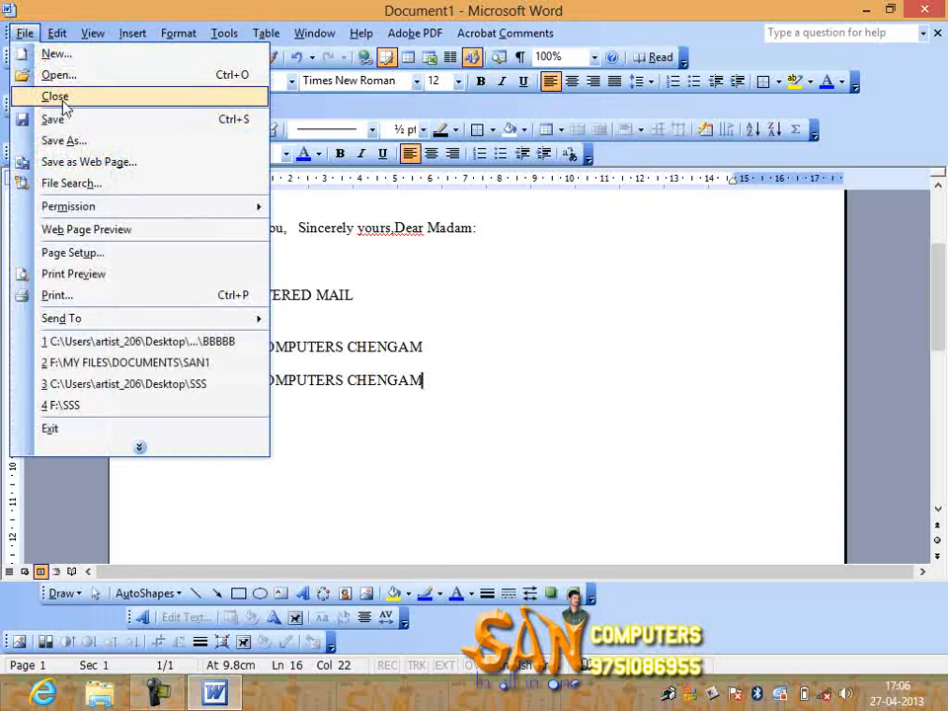
pyautogui.click(62, 95)
pyautogui.click(475, 394)
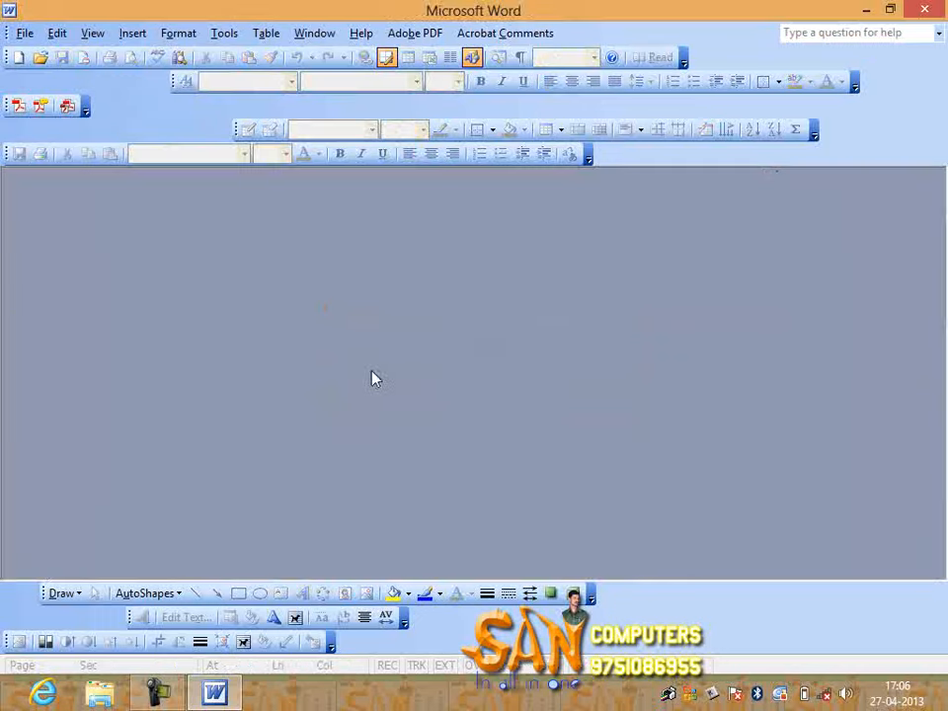
pyautogui.click(16, 58)
# Insert the AutoText entry "SAN COMPUTERS CHENGAM" from the Normal category into the blank document
pyautogui.click(134, 32)
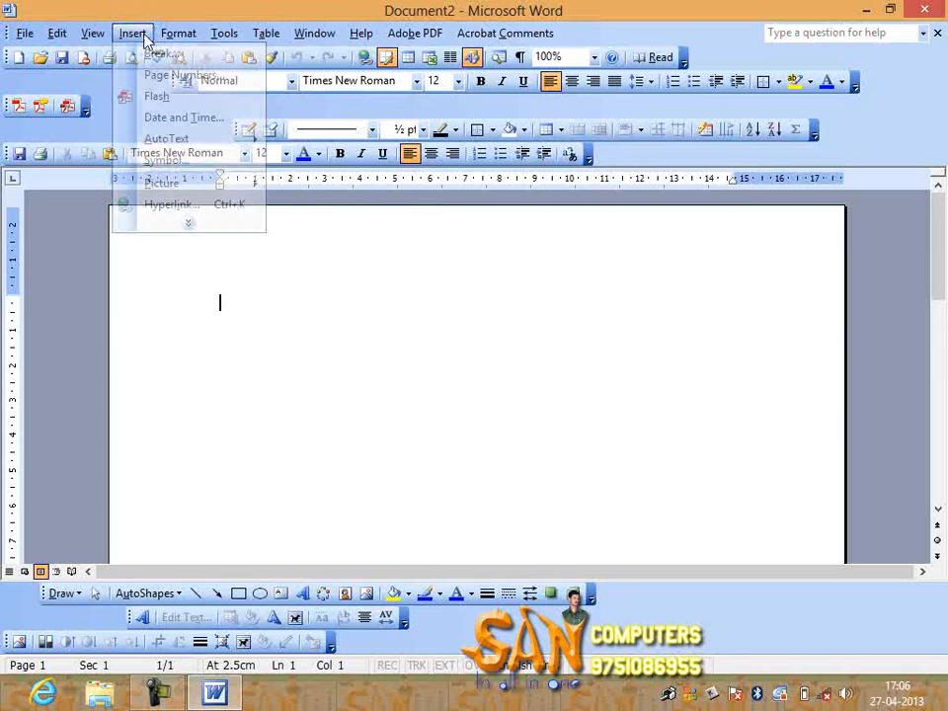
pyautogui.moveTo(181, 143)
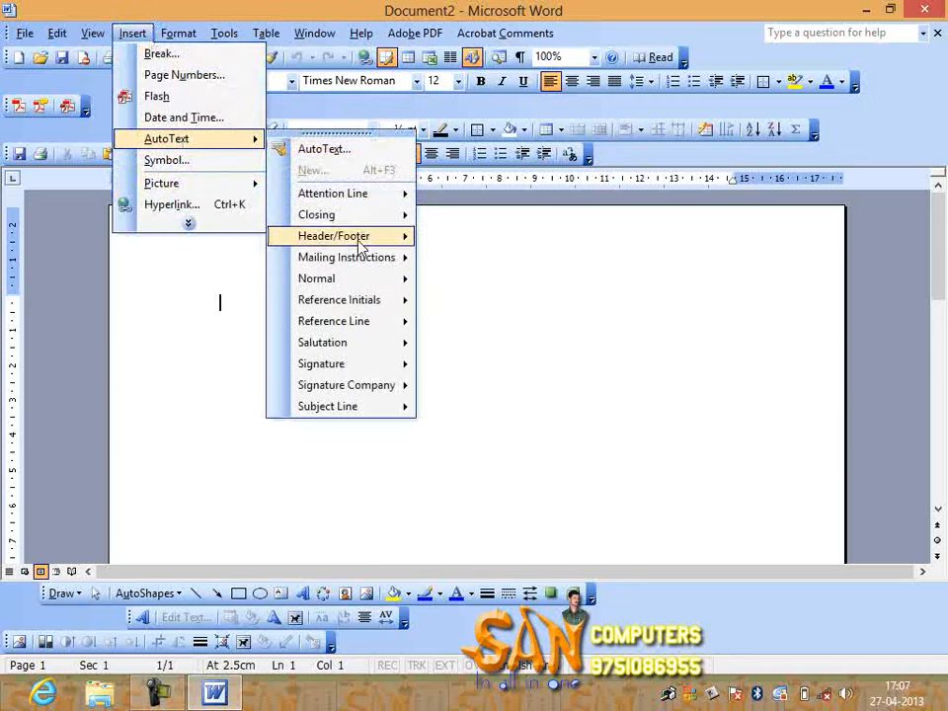
pyautogui.moveTo(365, 281)
pyautogui.click(472, 281)
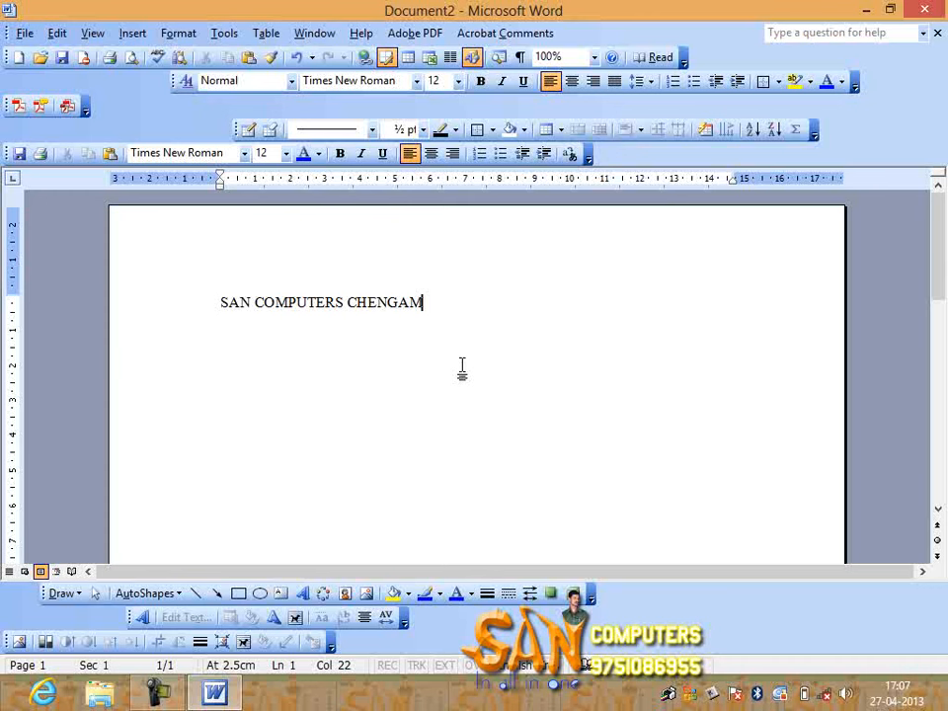
# Discard the document without saving and restart Microsoft Word from its desktop shortcut
pyautogui.click(937, 32)
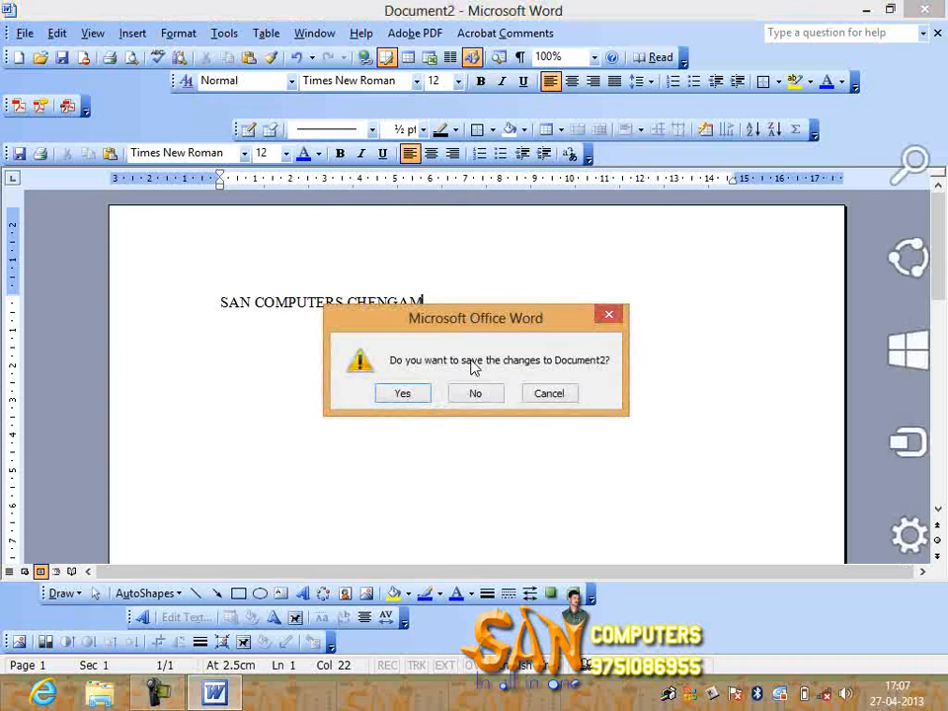
pyautogui.click(481, 395)
pyautogui.hotkey('alt', 'F4')
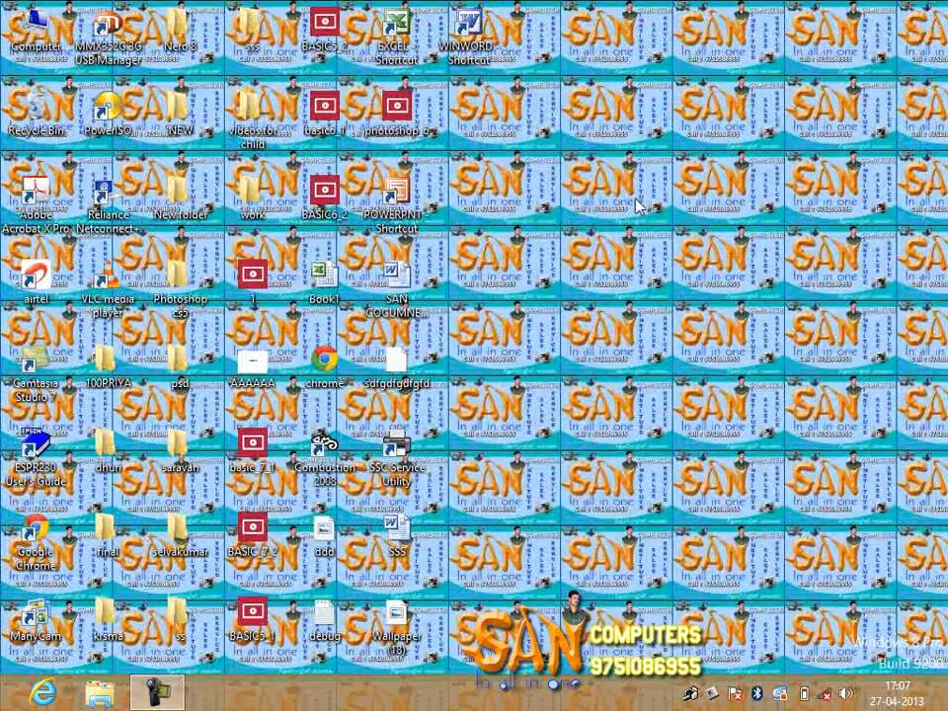
pyautogui.doubleClick(470, 38)
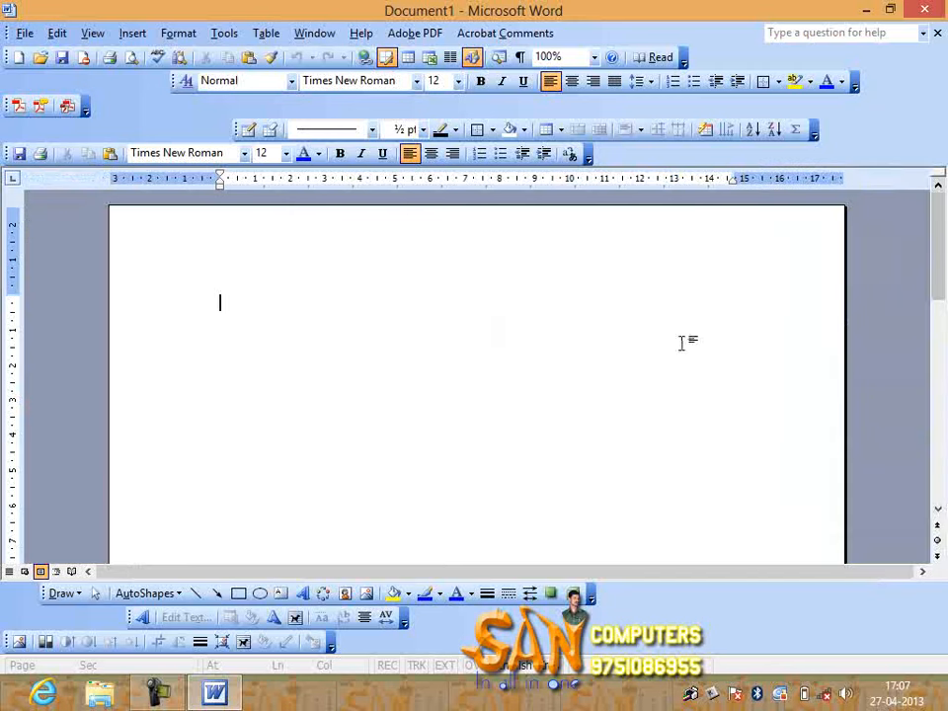
# Examine the available AutoText categories and their entries, such as Reference Line, Signature Company and Subject Line
pyautogui.click(142, 35)
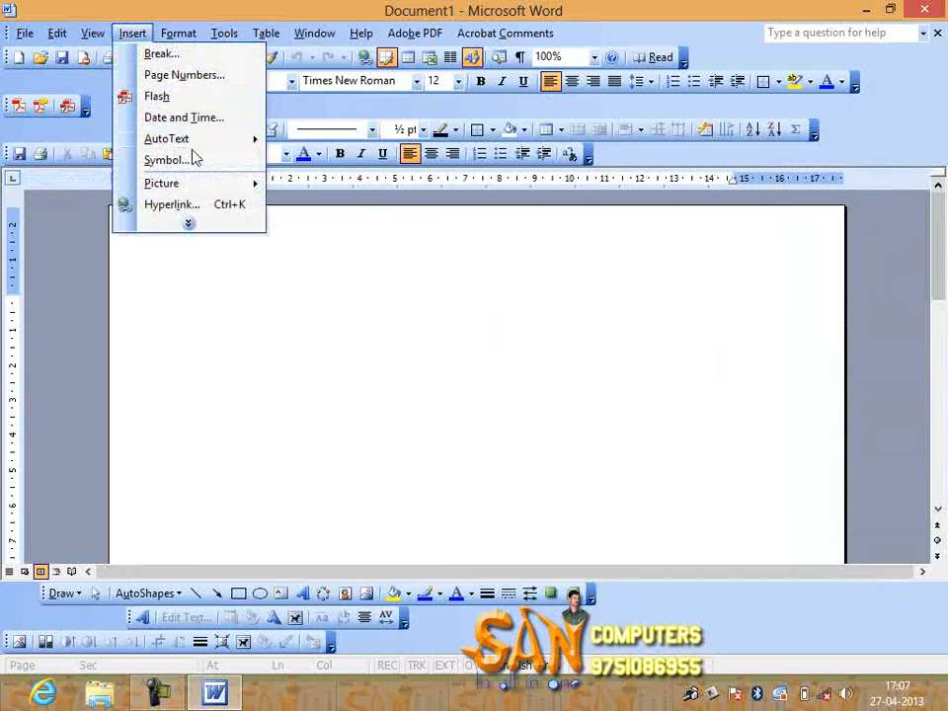
pyautogui.moveTo(194, 139)
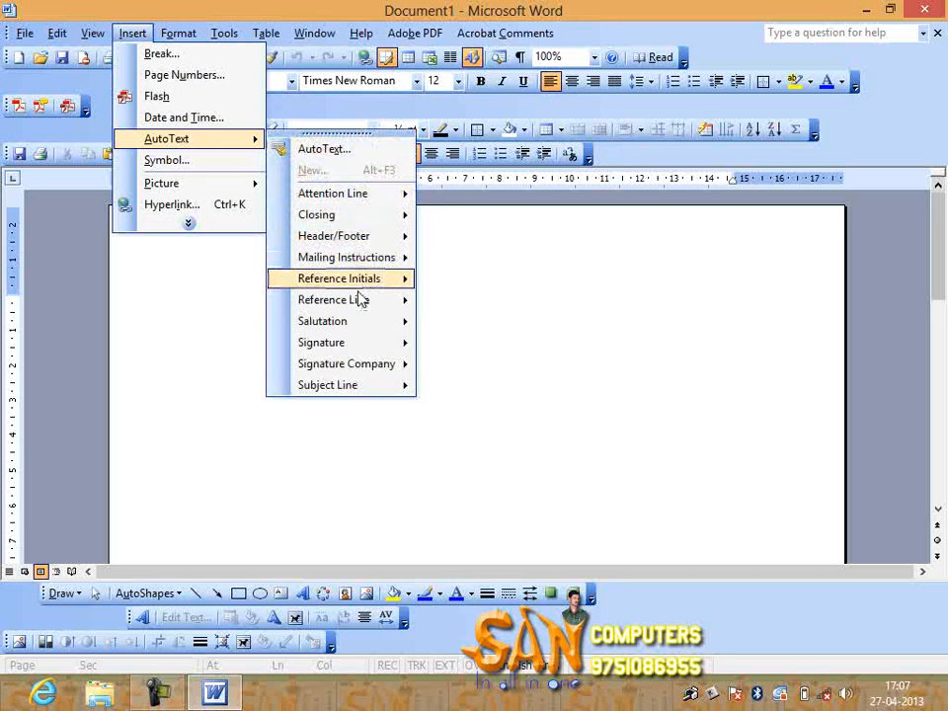
pyautogui.moveTo(363, 254)
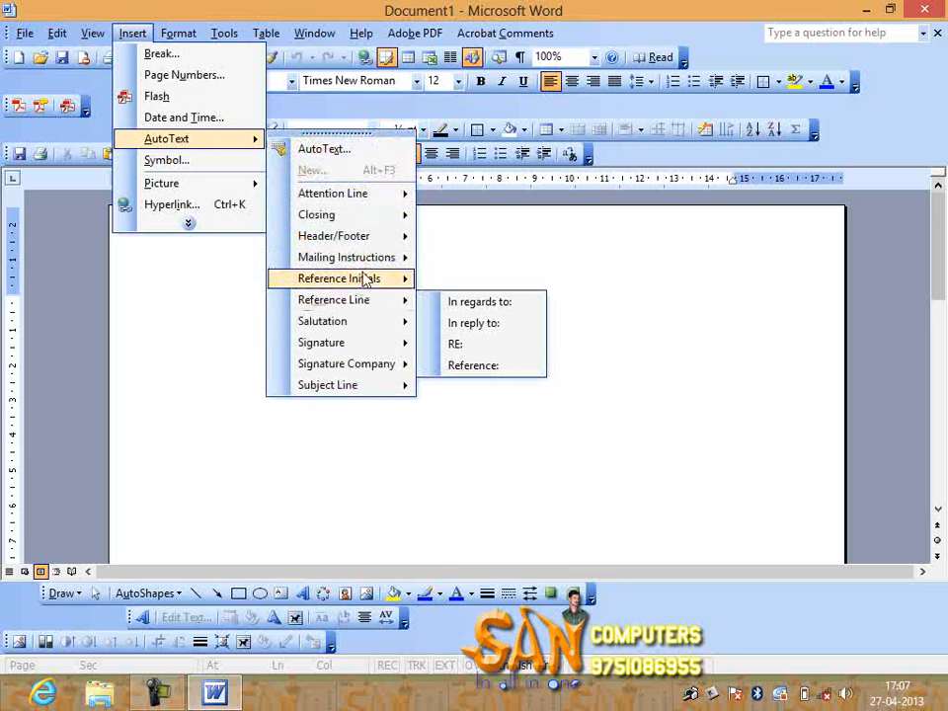
pyautogui.moveTo(352, 192)
pyautogui.moveTo(361, 217)
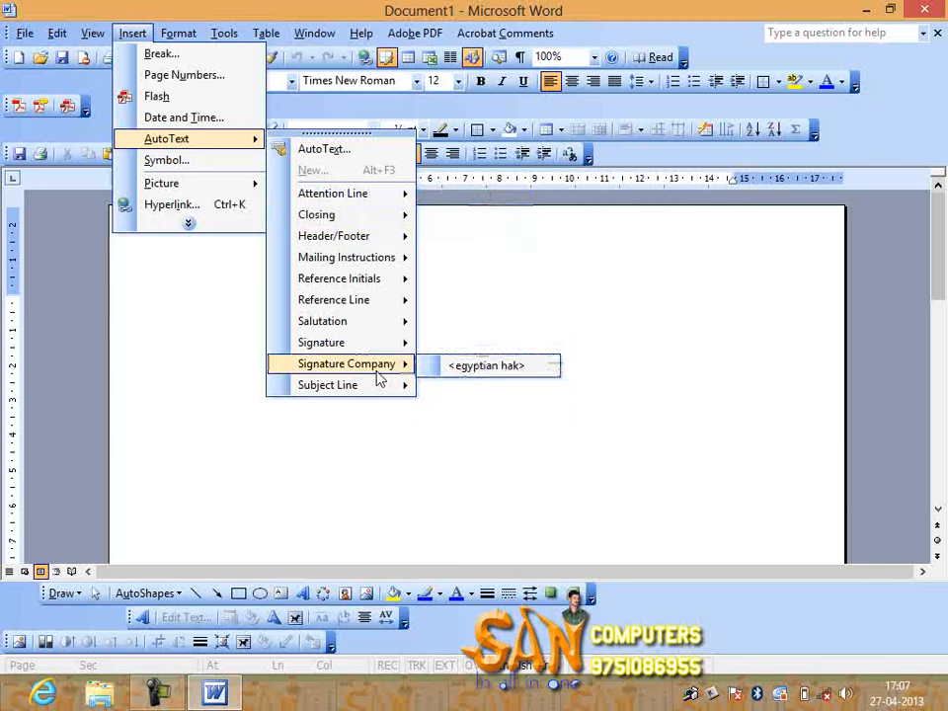
pyautogui.moveTo(377, 329)
pyautogui.moveTo(377, 307)
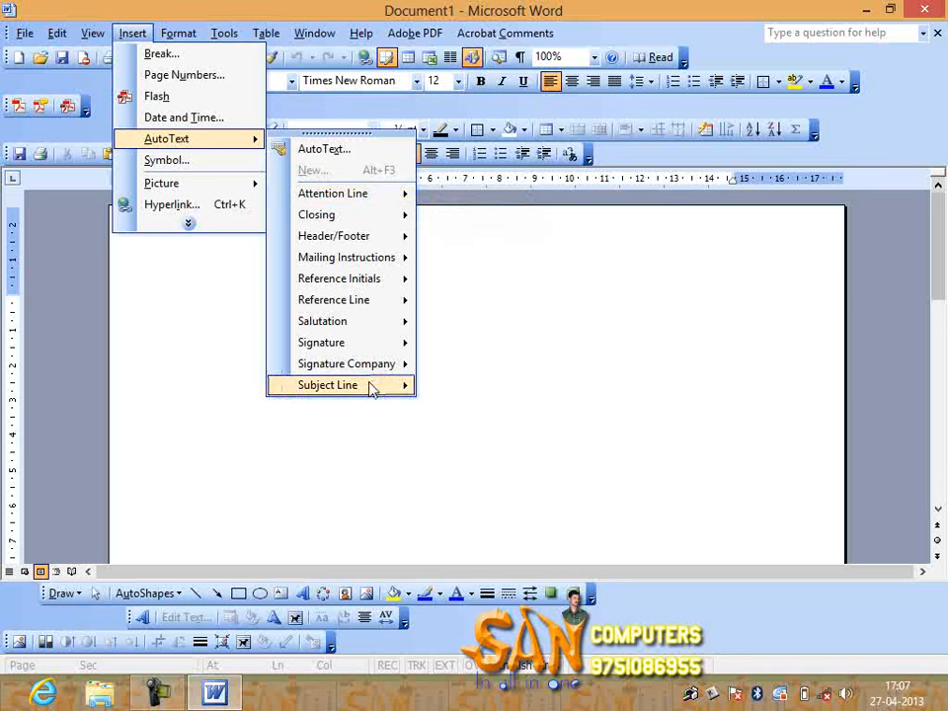
# Add "87TIUYMIYUIYUIMYUIYUIYUIUY" as a new AutoText entry
pyautogui.click(201, 225)
pyautogui.moveTo(226, 139)
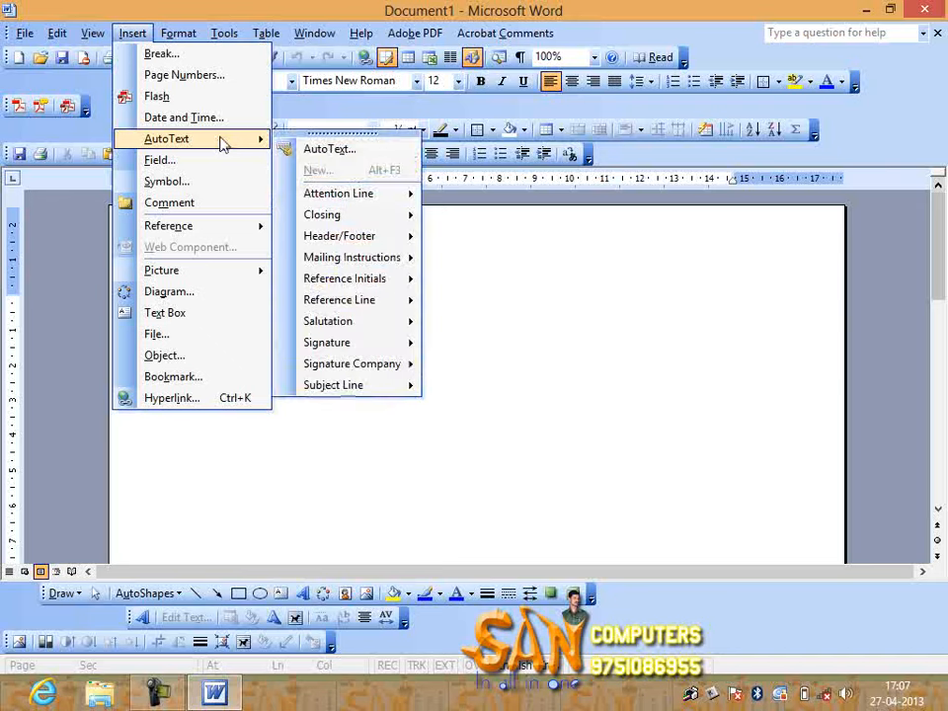
pyautogui.click(360, 149)
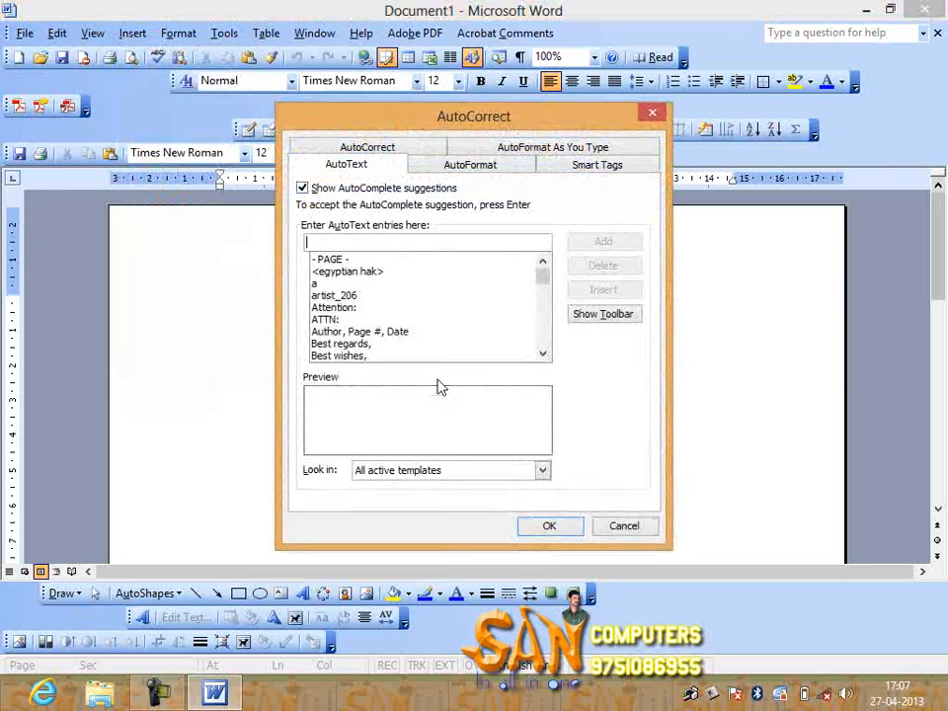
pyautogui.write('87TIUYMIYUIYUIMYUIYUIYUIUY')
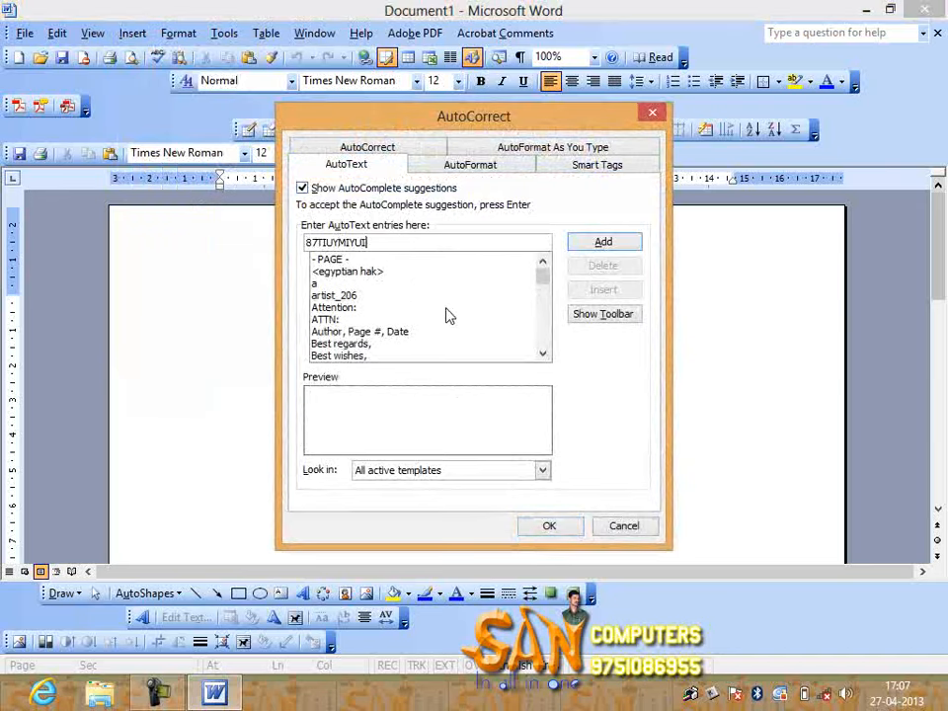
pyautogui.click(604, 243)
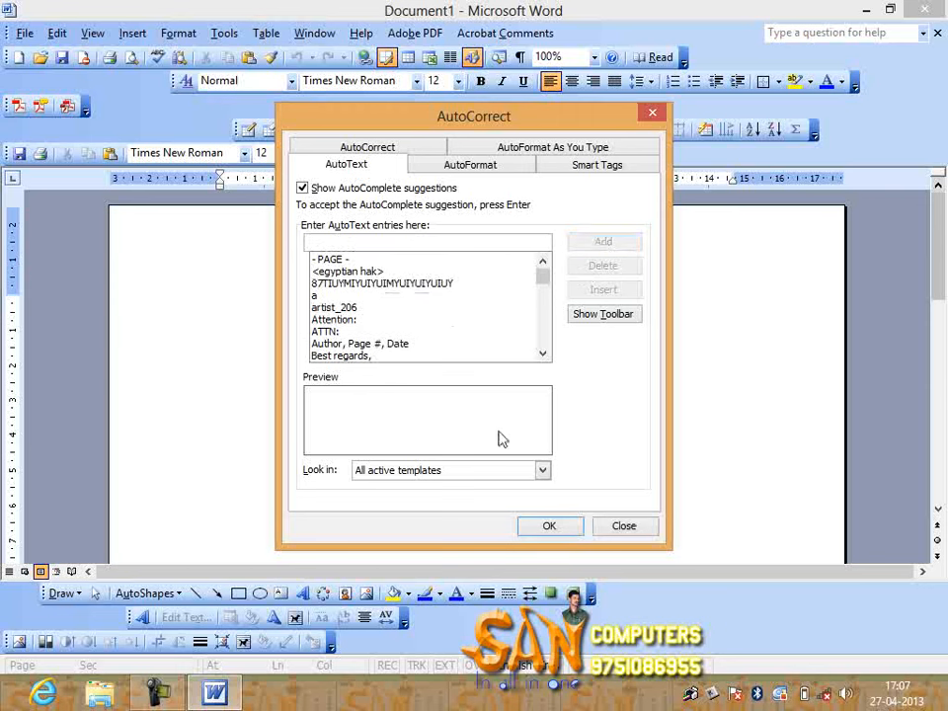
# Set the AutoText entries to look in Normal (global template), turn off AutoComplete suggestions and apply the settings
pyautogui.click(542, 472)
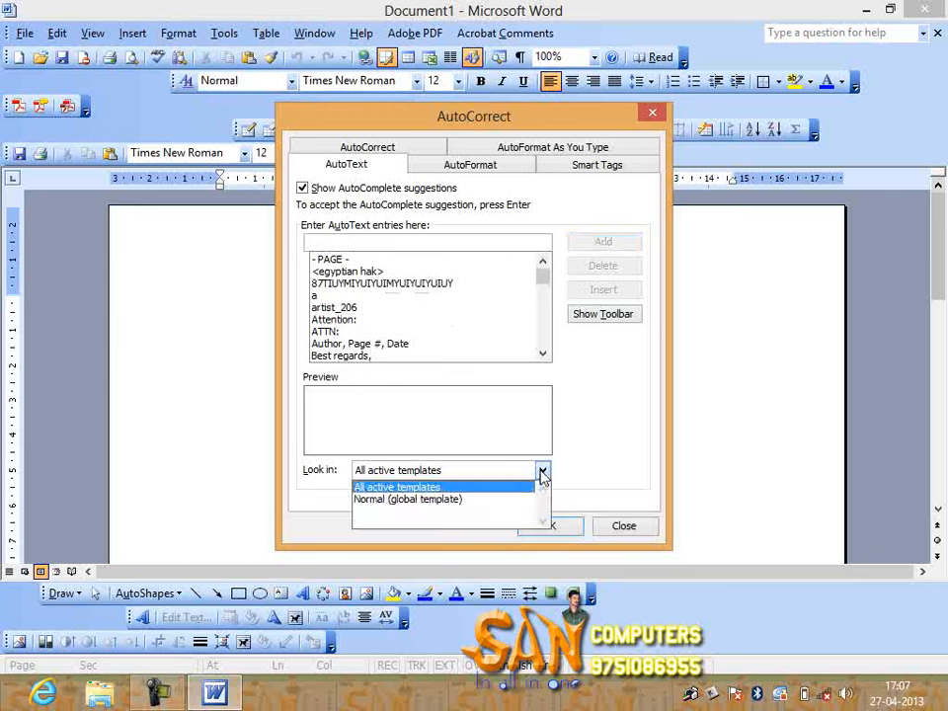
pyautogui.click(478, 502)
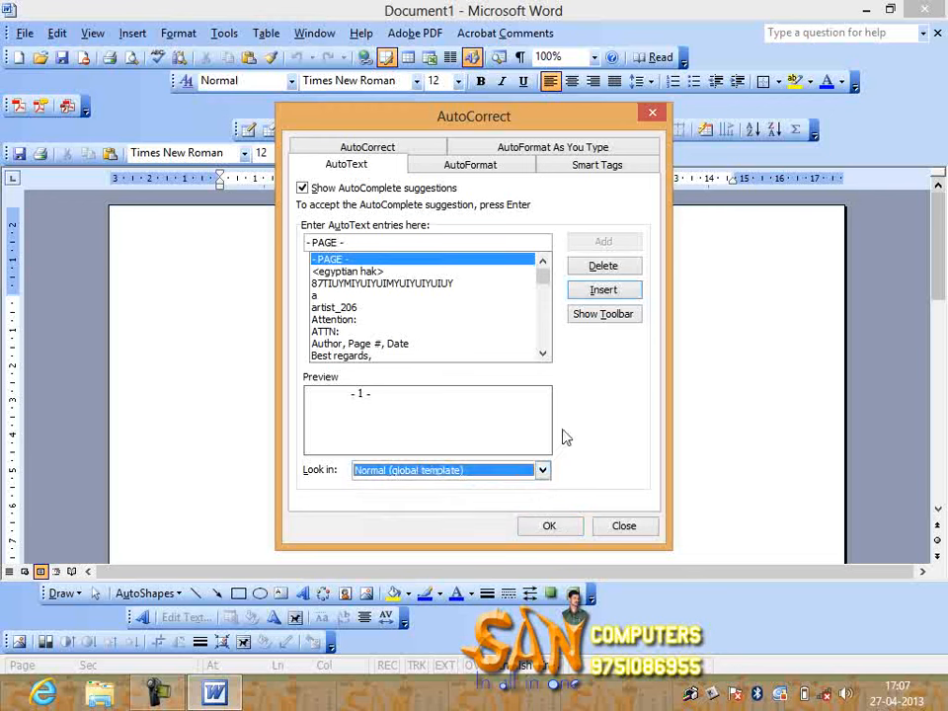
pyautogui.click(393, 192)
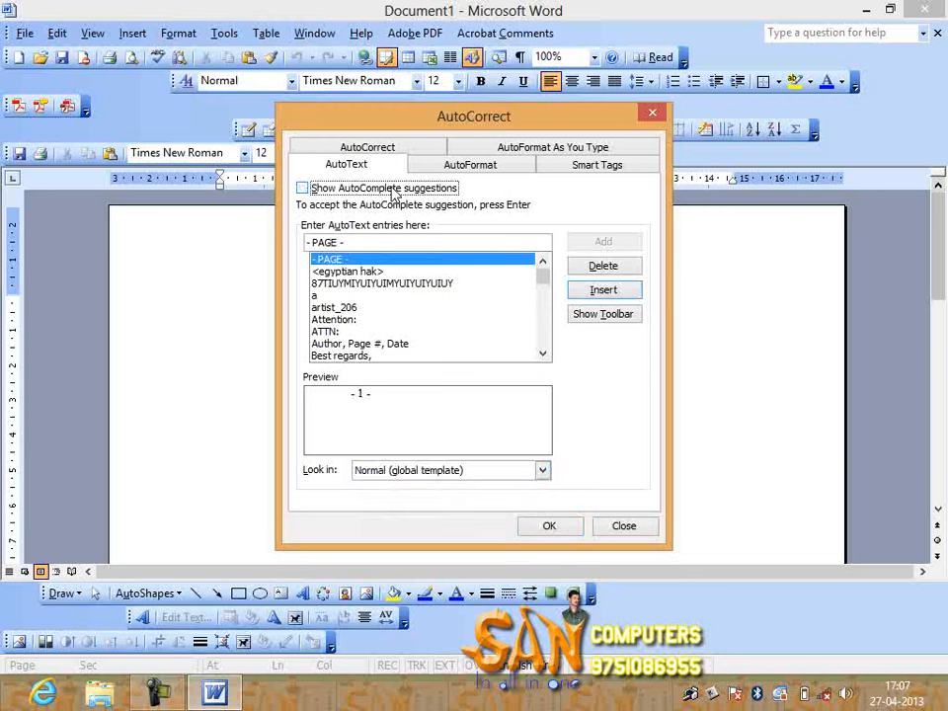
pyautogui.click(549, 525)
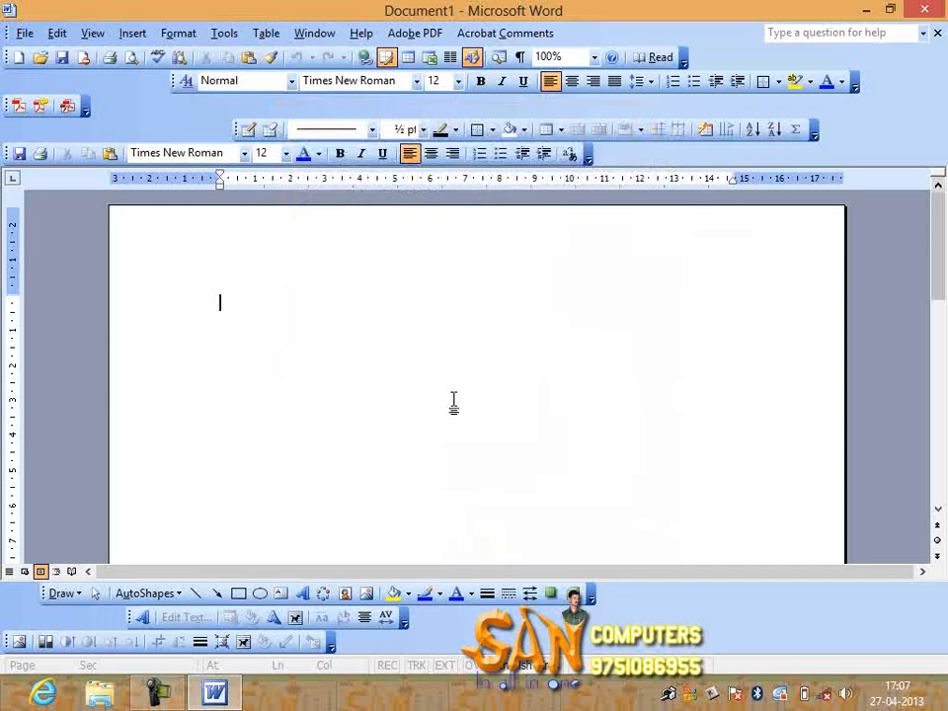
pyautogui.click(132, 35)
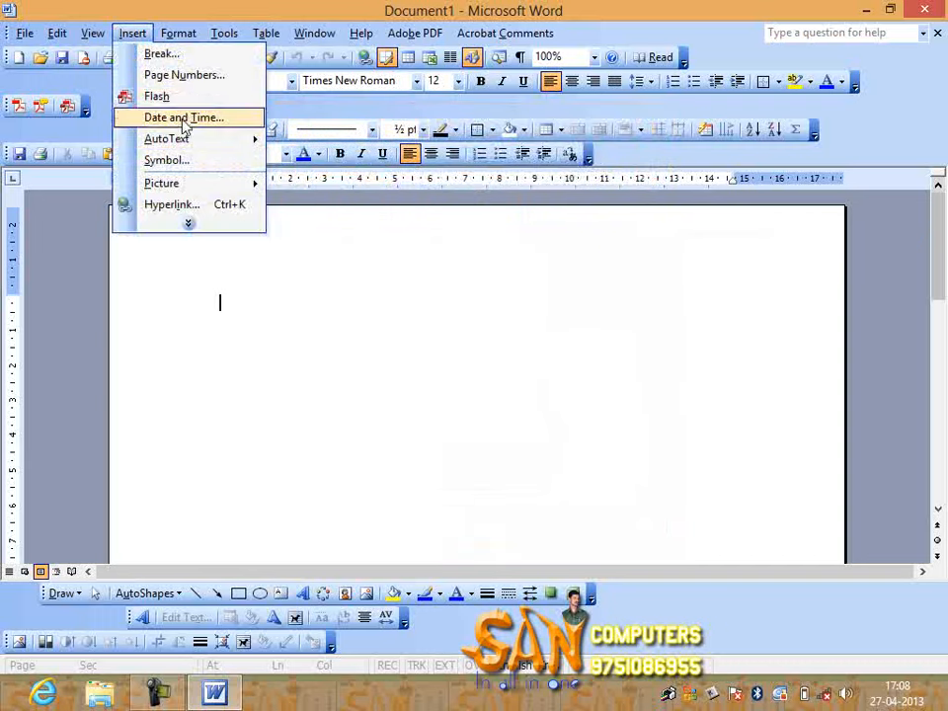
pyautogui.click(184, 119)
pyautogui.click(599, 455)
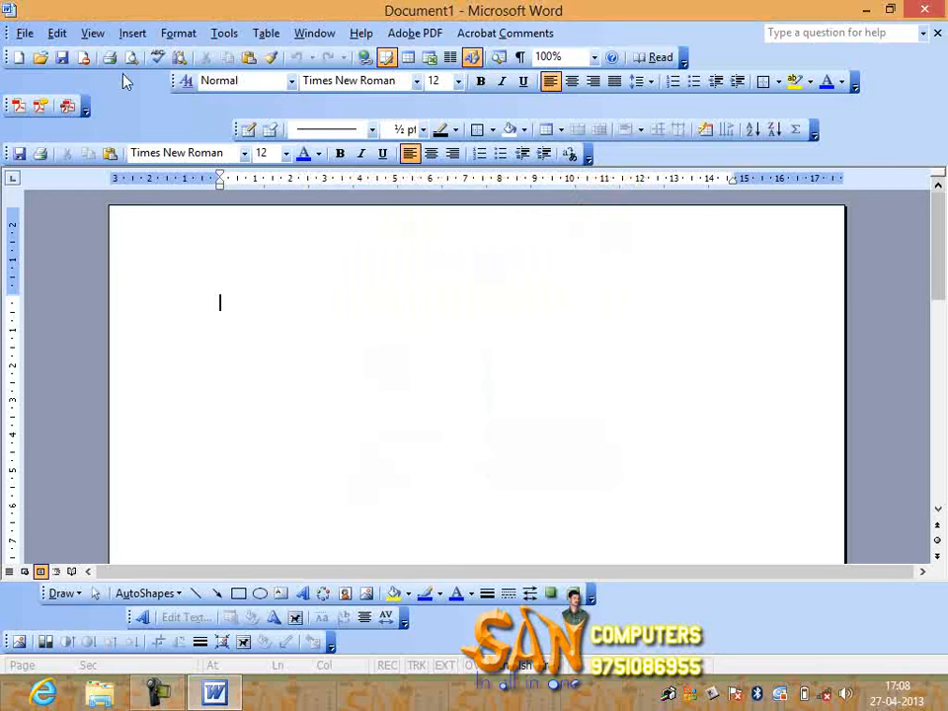
# Insert the AutoText entry "87TIUYMIYUIYUIMYUIYUIYUIUY" from the Normal category into the document
pyautogui.click(132, 33)
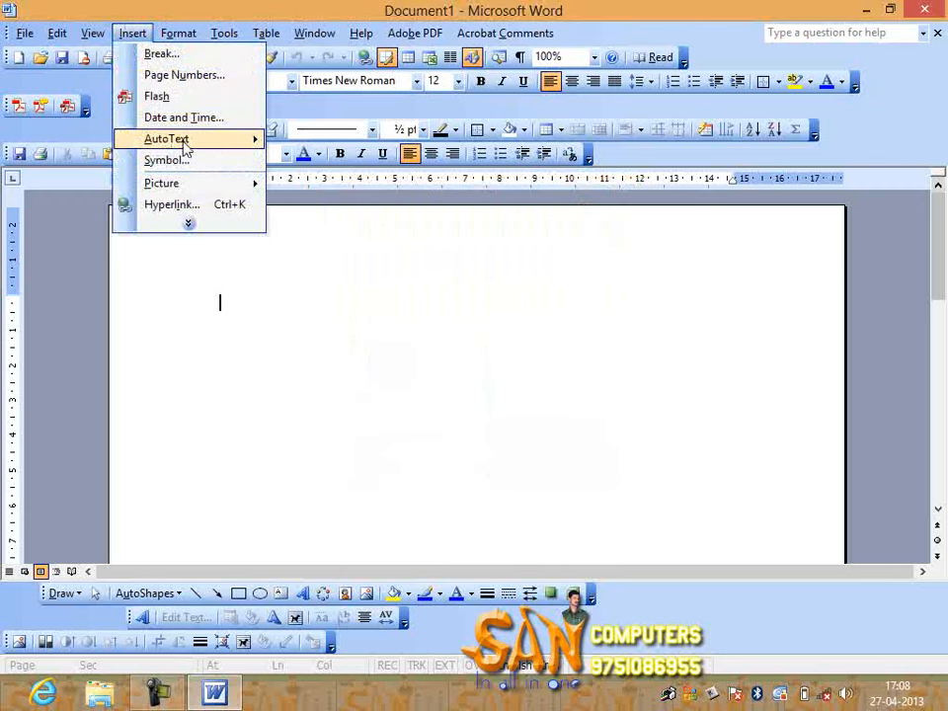
pyautogui.moveTo(353, 278)
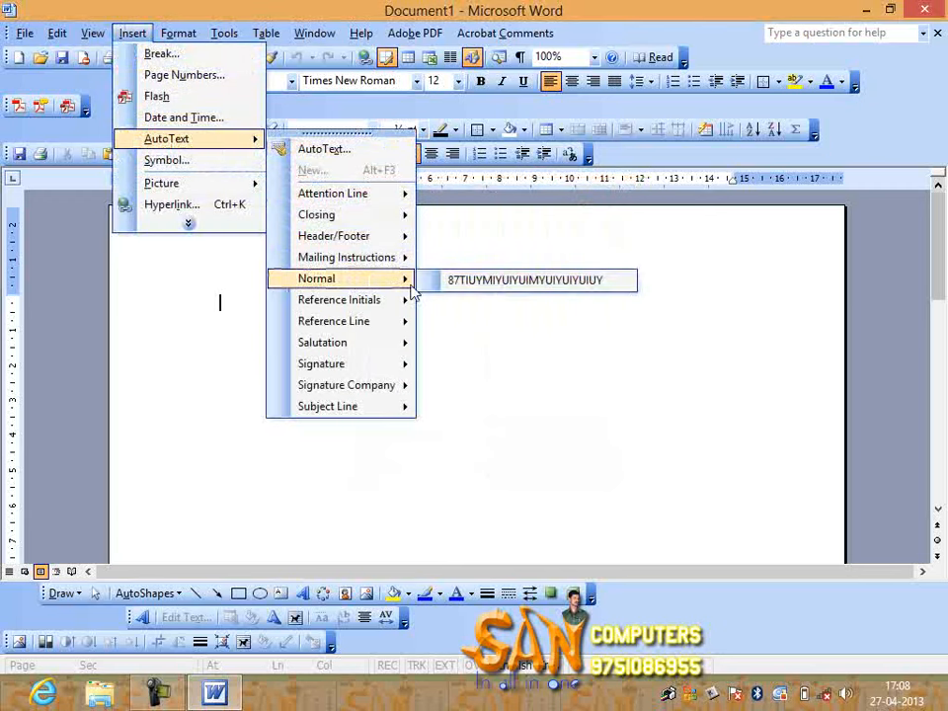
pyautogui.click(494, 280)
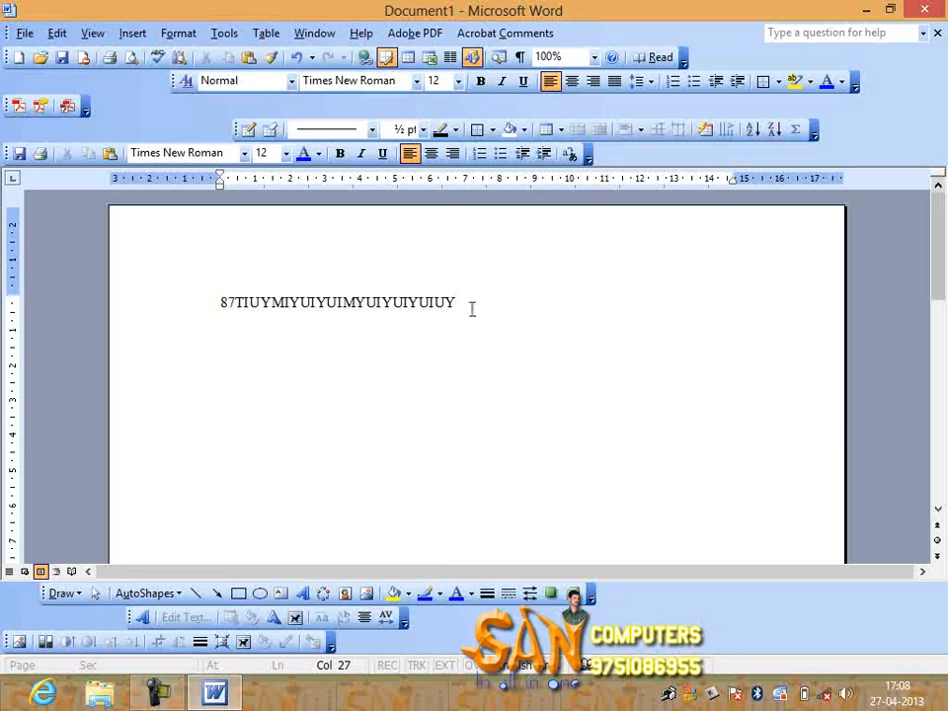
# Select the whole line of inserted AutoText and delete it from the document
pyautogui.click(130, 312)
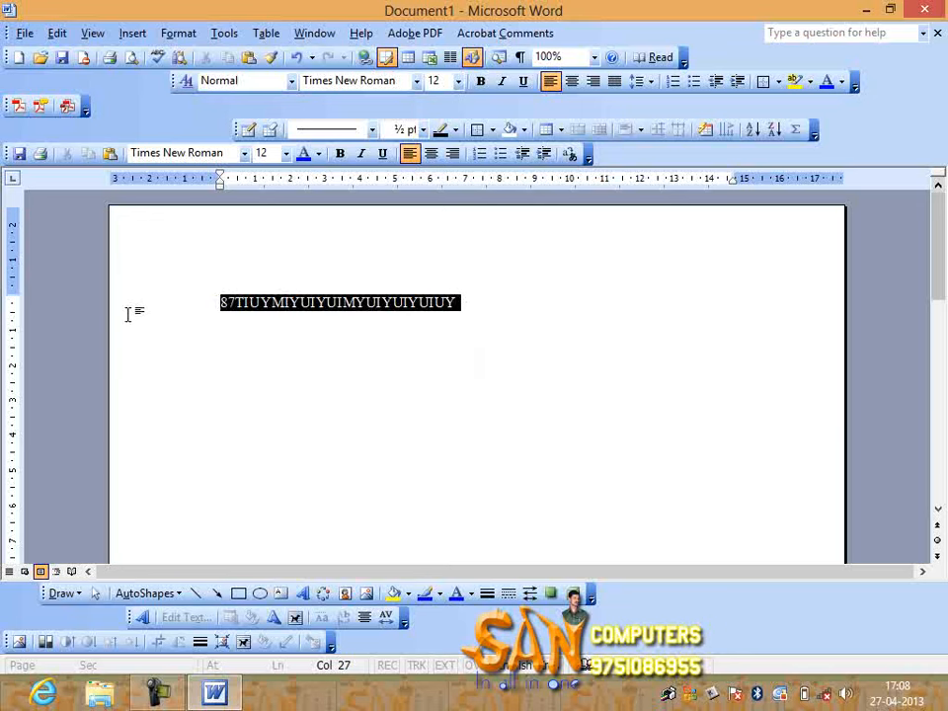
pyautogui.click(452, 368)
pyautogui.click(165, 297)
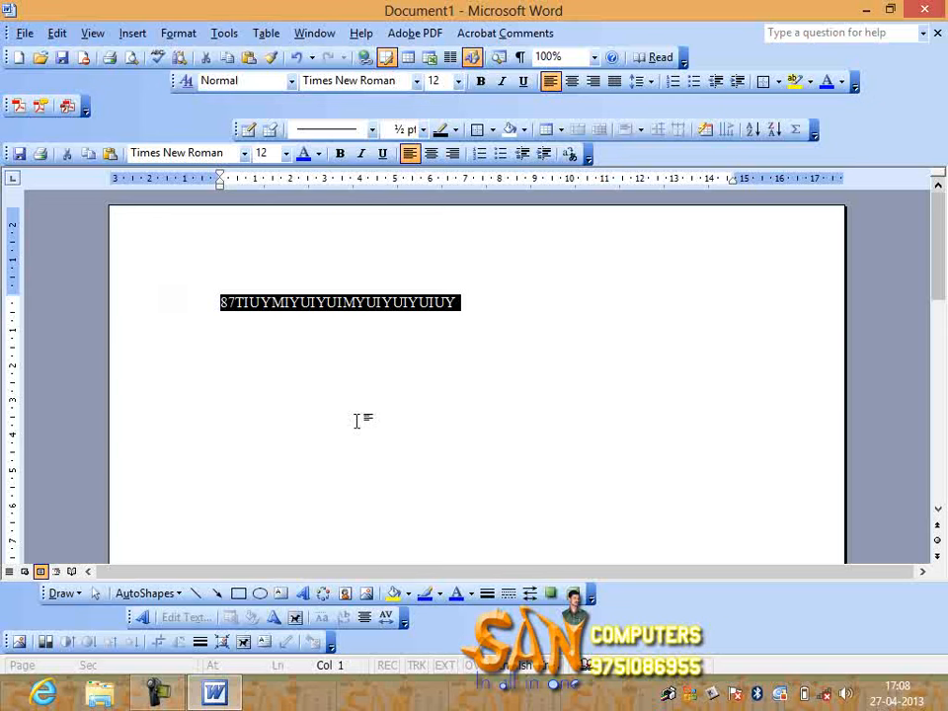
pyautogui.press('Delete')
# Examine the Ask, Advance, AddressBlock, AutoNum and Author entries in the Field dialog, and leave it without inserting a field
pyautogui.click(133, 34)
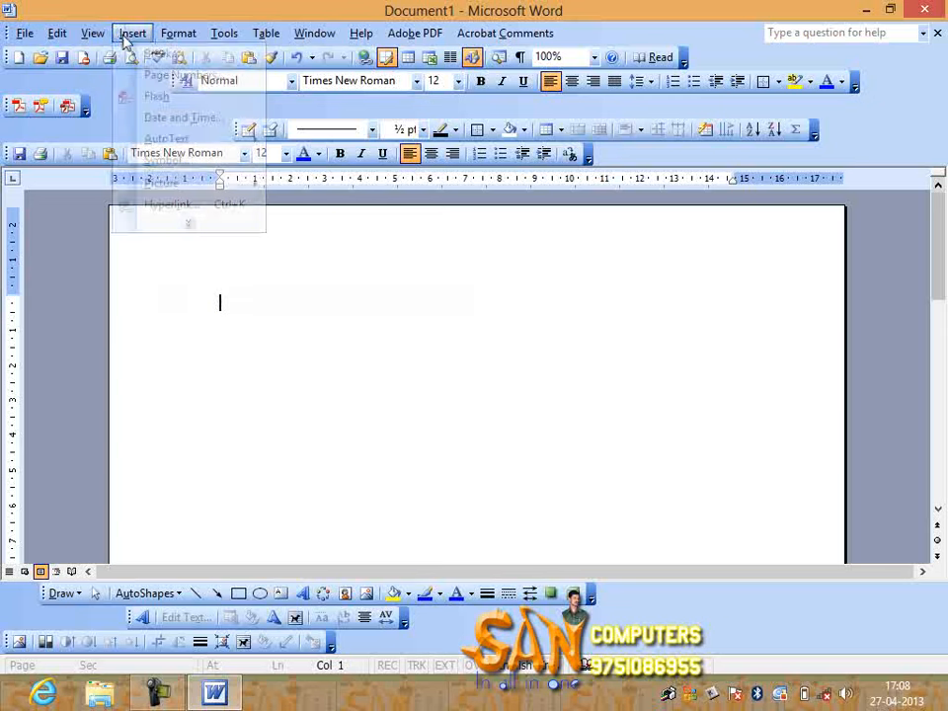
pyautogui.moveTo(182, 144)
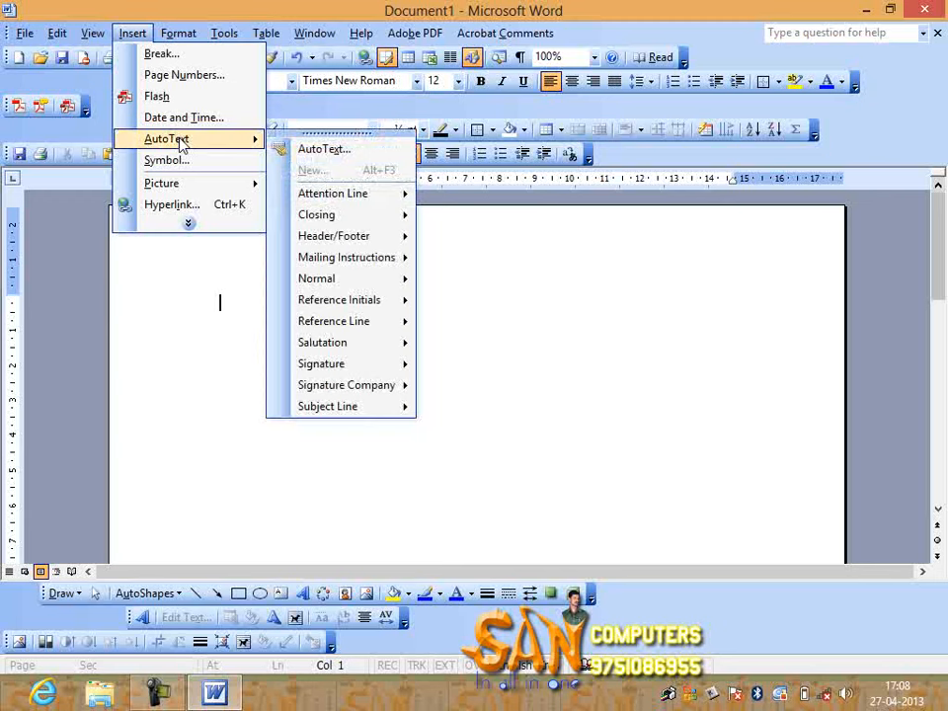
pyautogui.click(191, 225)
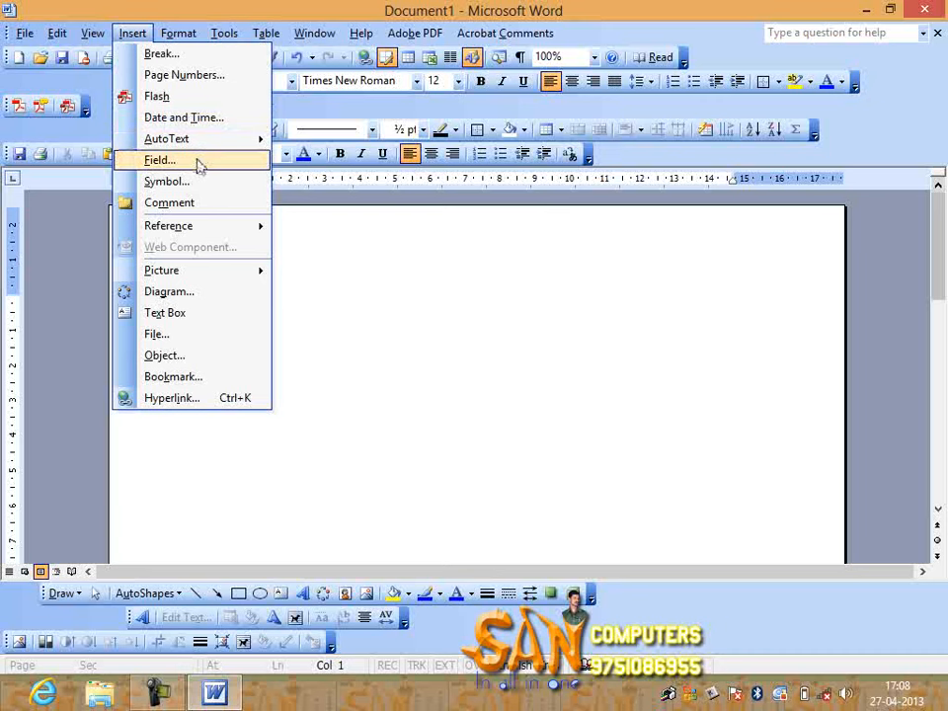
pyautogui.click(199, 163)
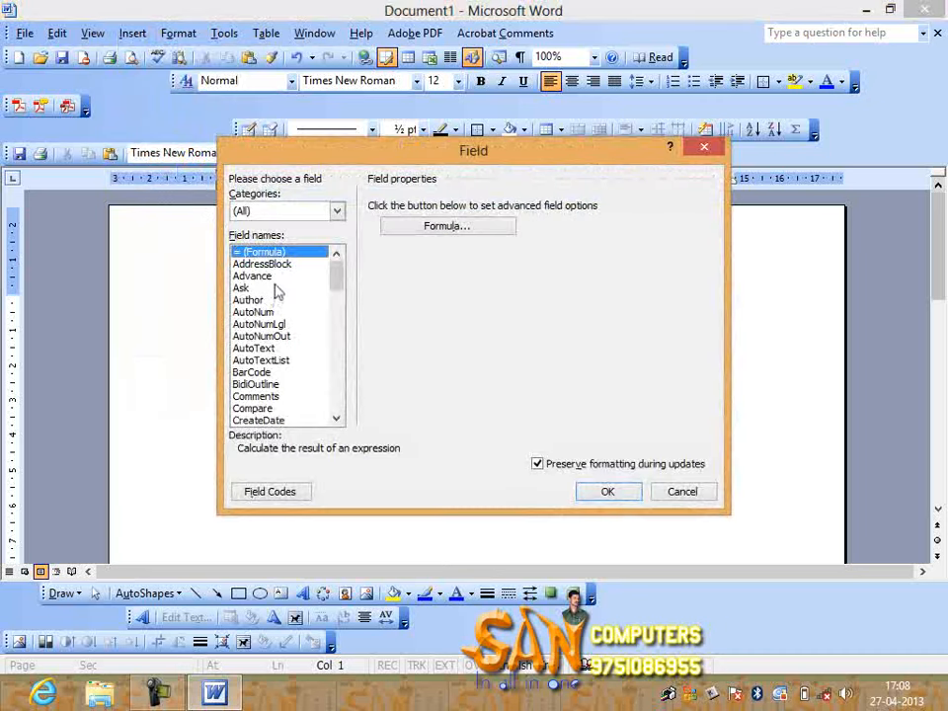
pyautogui.click(265, 289)
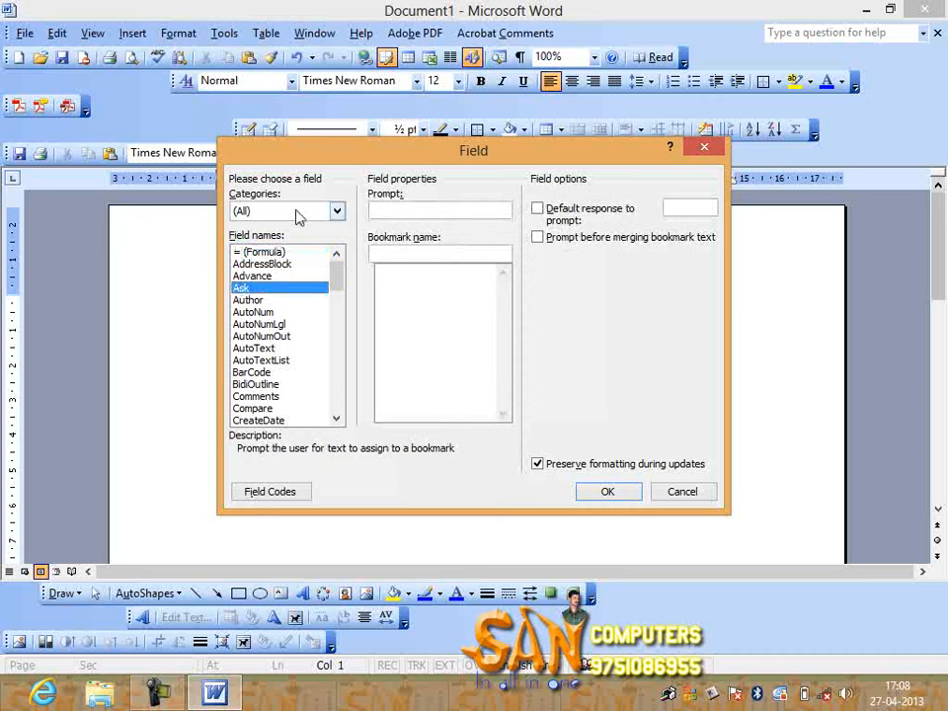
pyautogui.click(284, 276)
pyautogui.click(287, 265)
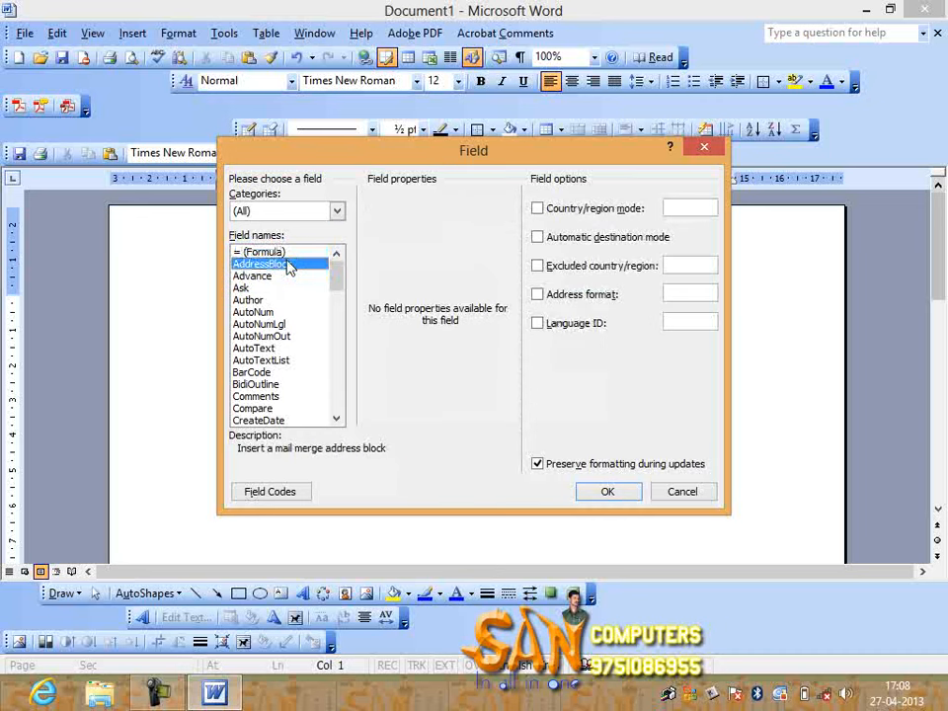
pyautogui.click(255, 312)
pyautogui.click(247, 287)
pyautogui.click(249, 299)
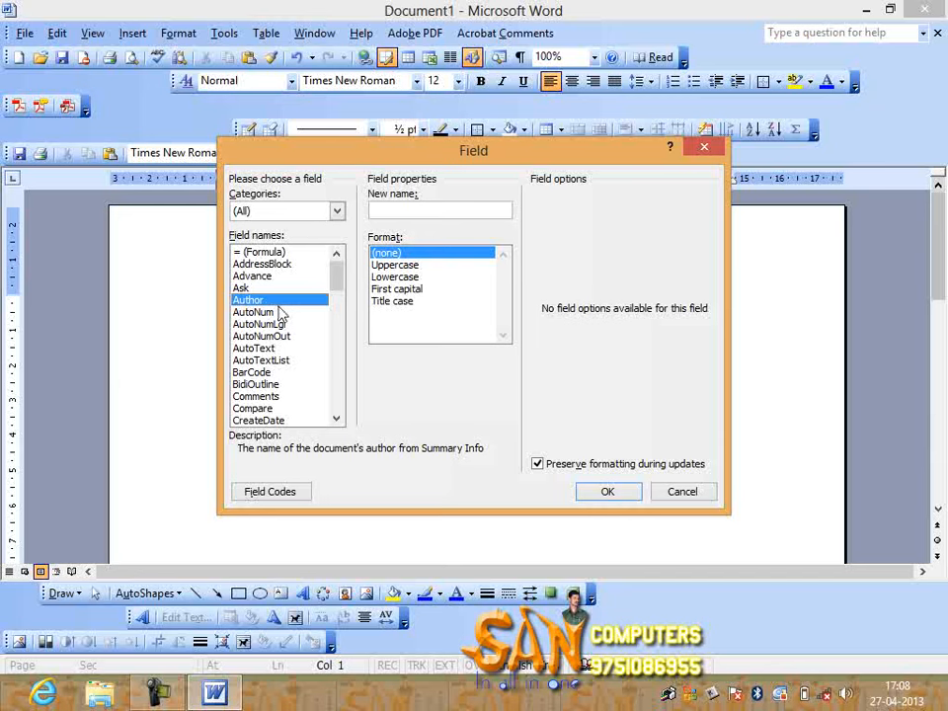
pyautogui.click(686, 493)
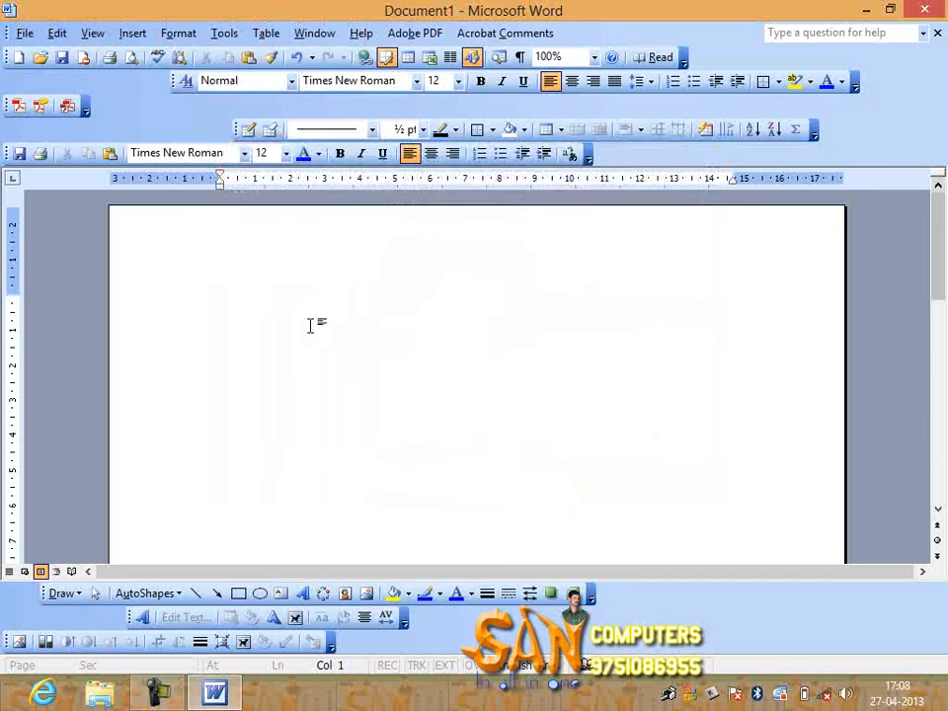
# Insert the symbol with character code 034F from the Combining Diacritical Marks subset into the empty document
pyautogui.click(133, 33)
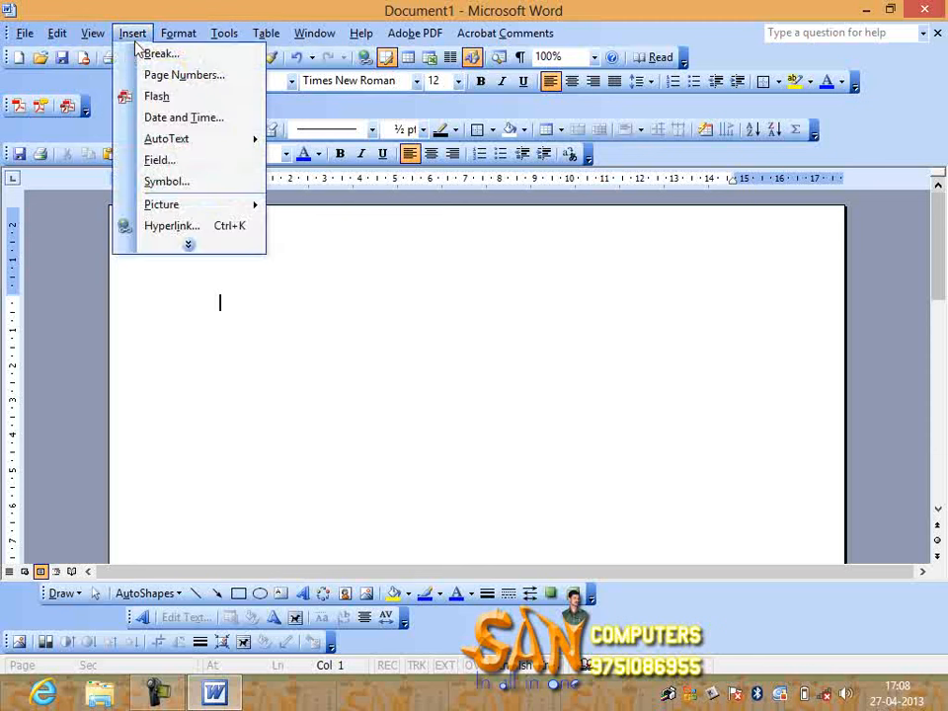
pyautogui.click(186, 246)
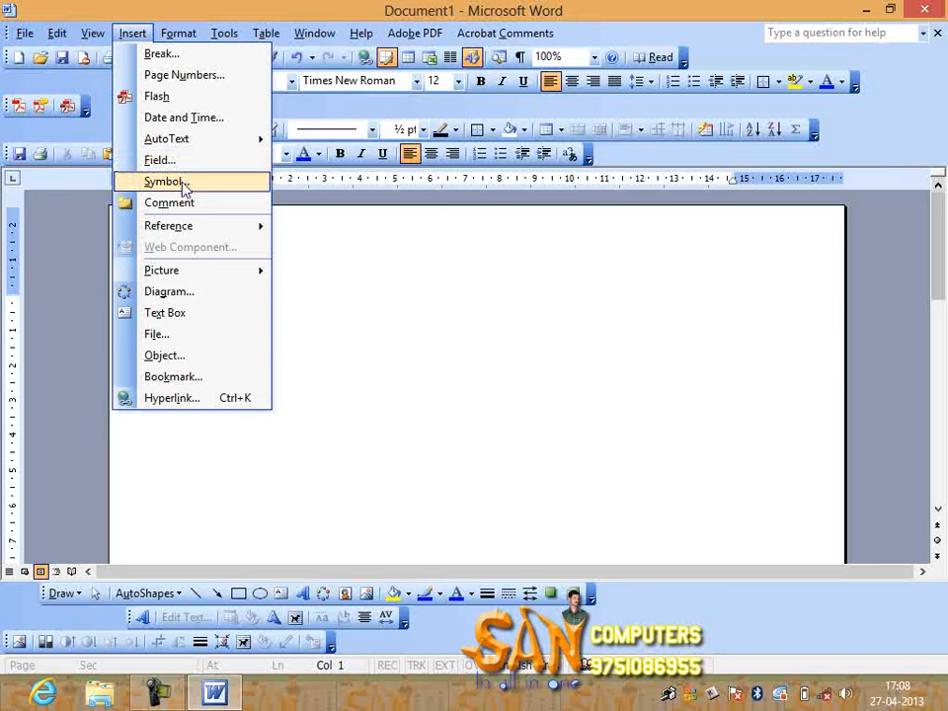
pyautogui.click(164, 182)
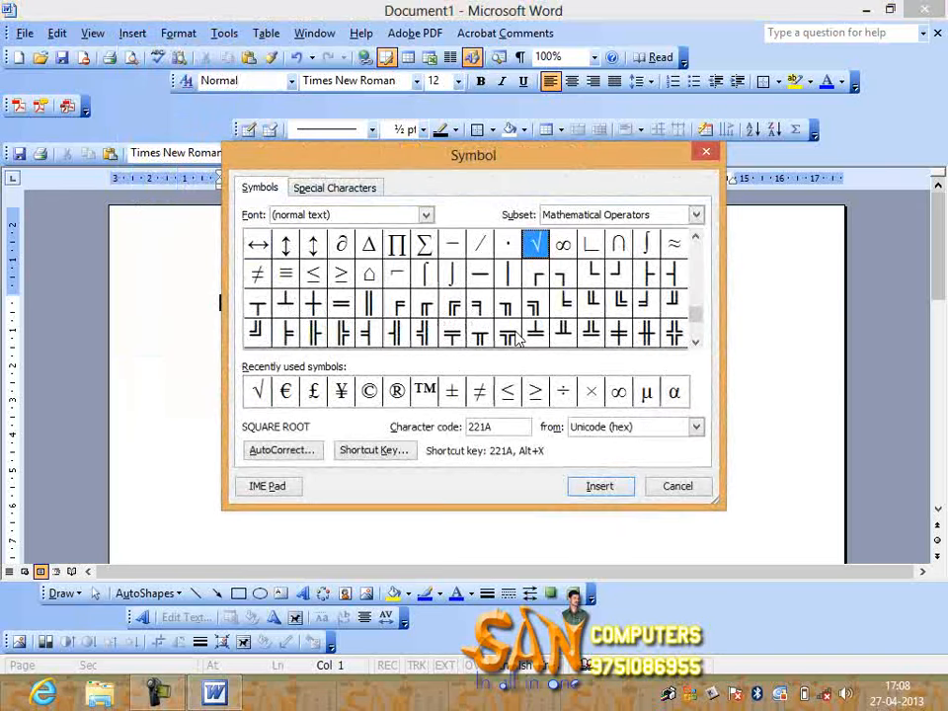
pyautogui.moveTo(697, 321); pyautogui.dragTo(696, 264)
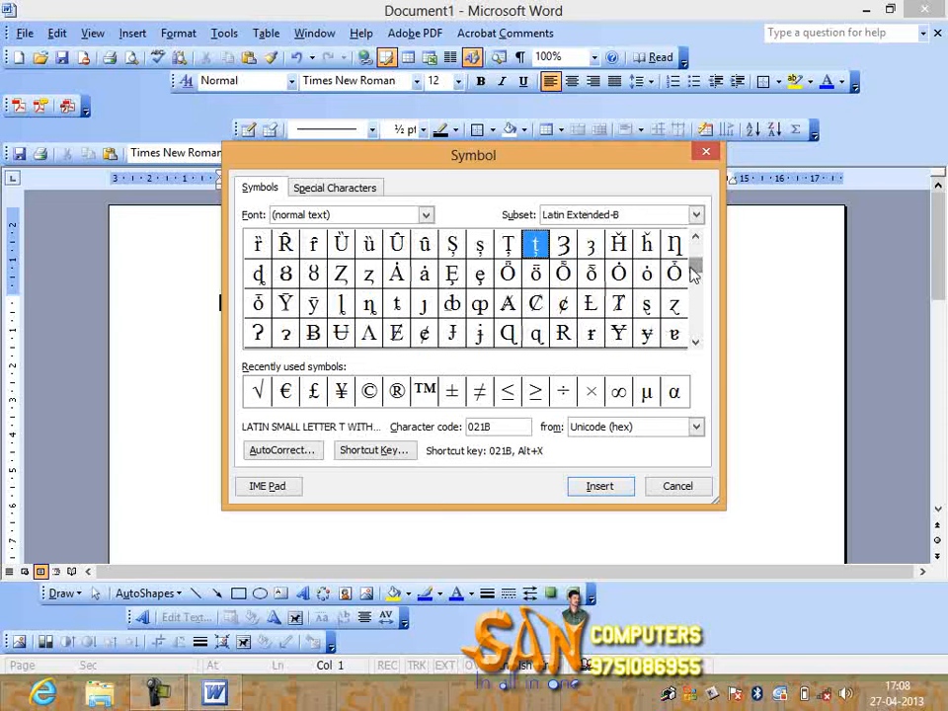
pyautogui.moveTo(697, 345); pyautogui.dragTo(696, 342)
pyautogui.click(646, 273)
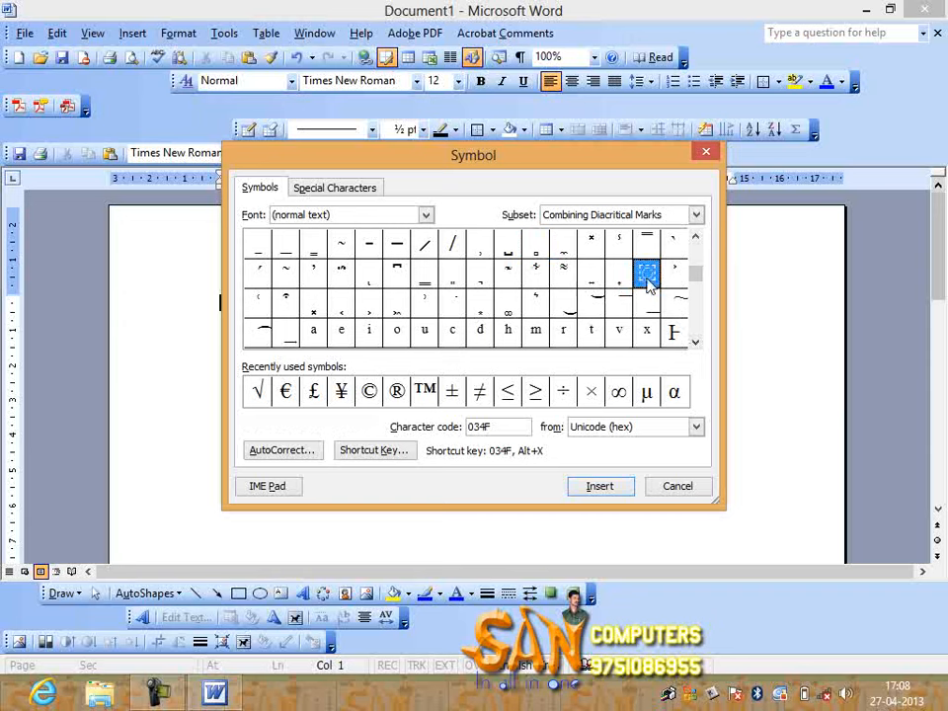
pyautogui.click(599, 486)
# Move the Symbol dialog clear of the text and insert the recently used symbols ®, ©, √ and £
pyautogui.moveTo(444, 161); pyautogui.dragTo(610, 135)
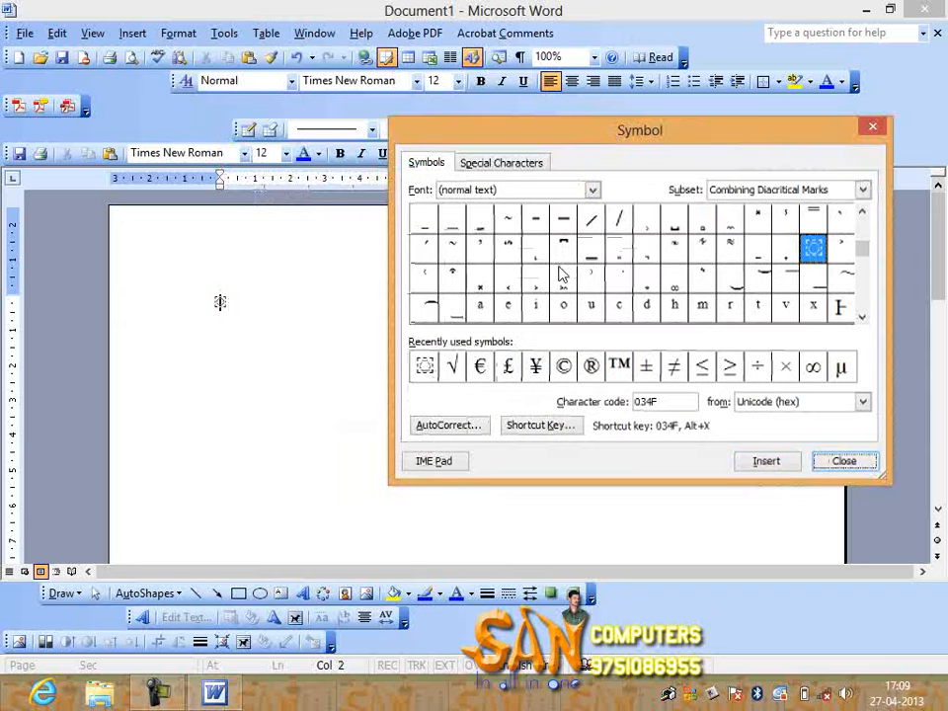
pyautogui.click(593, 369)
pyautogui.click(778, 467)
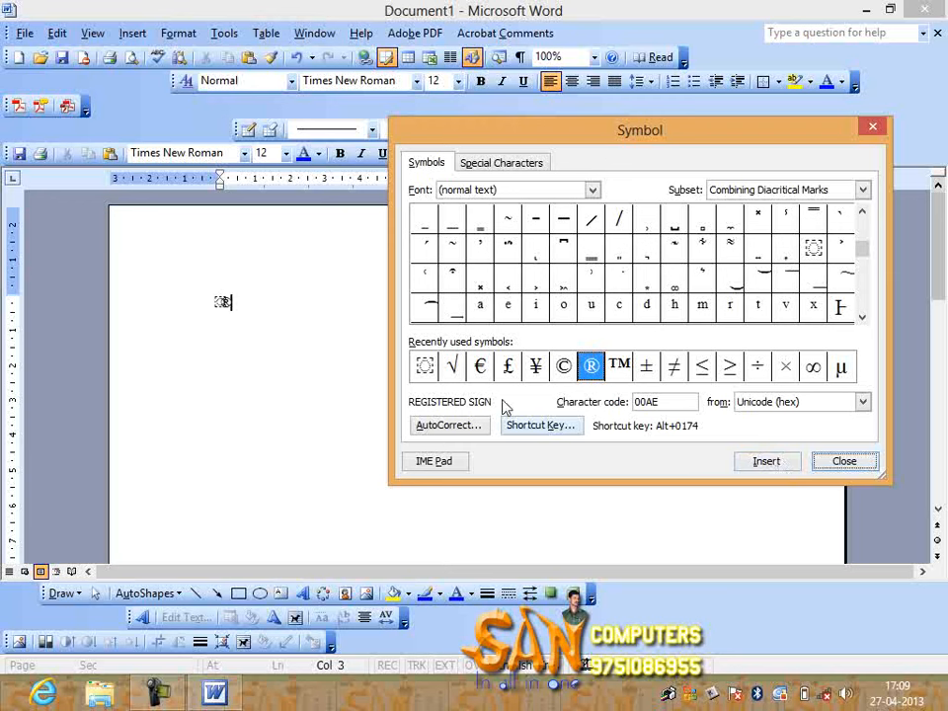
pyautogui.click(561, 368)
pyautogui.click(743, 466)
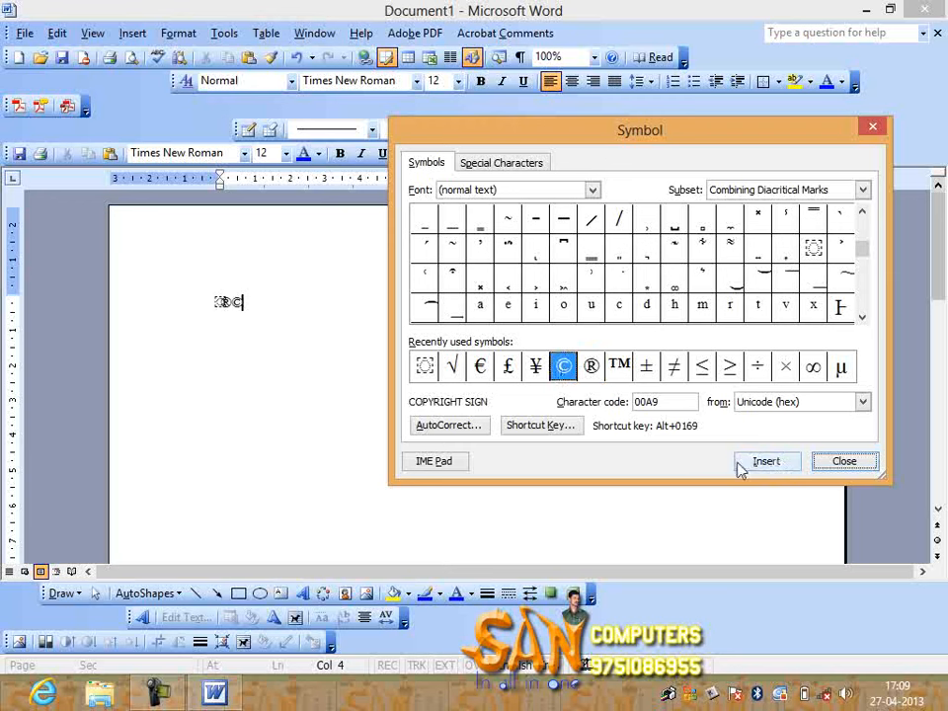
pyautogui.click(450, 368)
pyautogui.click(763, 465)
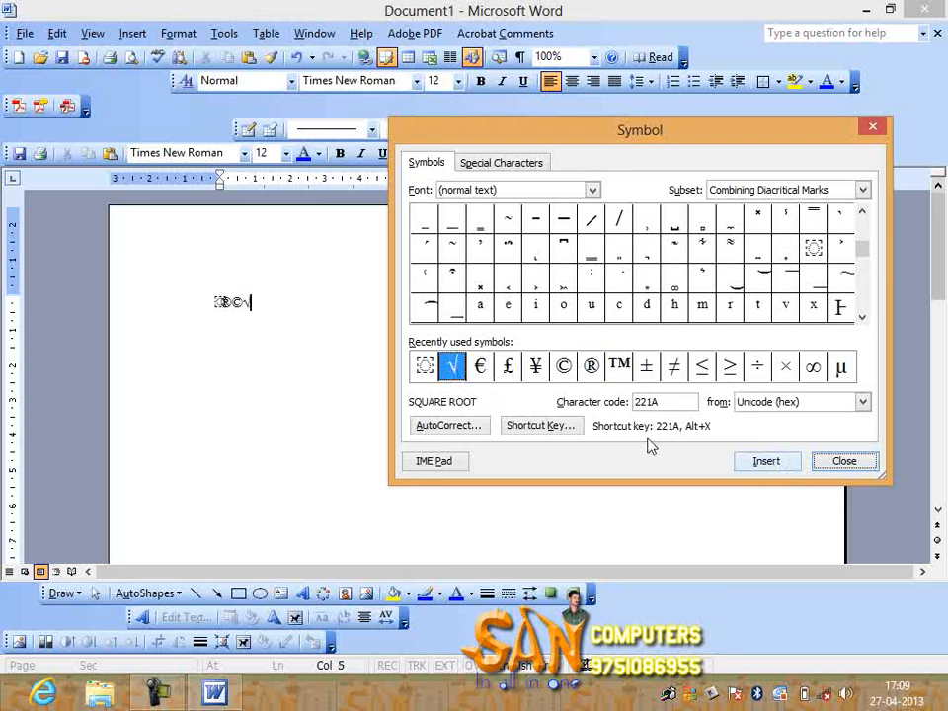
pyautogui.click(510, 369)
pyautogui.click(760, 461)
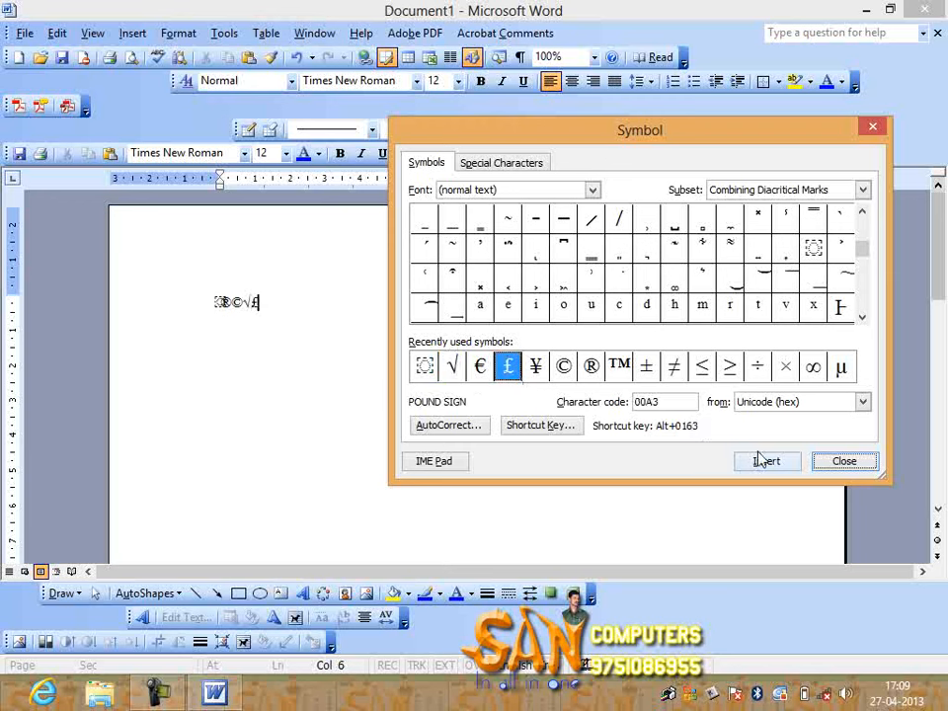
# Insert the recently used symbols ÷, ∞ and µ after the pound sign and close the Symbol dialog
pyautogui.click(757, 367)
pyautogui.click(776, 460)
pyautogui.click(812, 370)
pyautogui.click(768, 462)
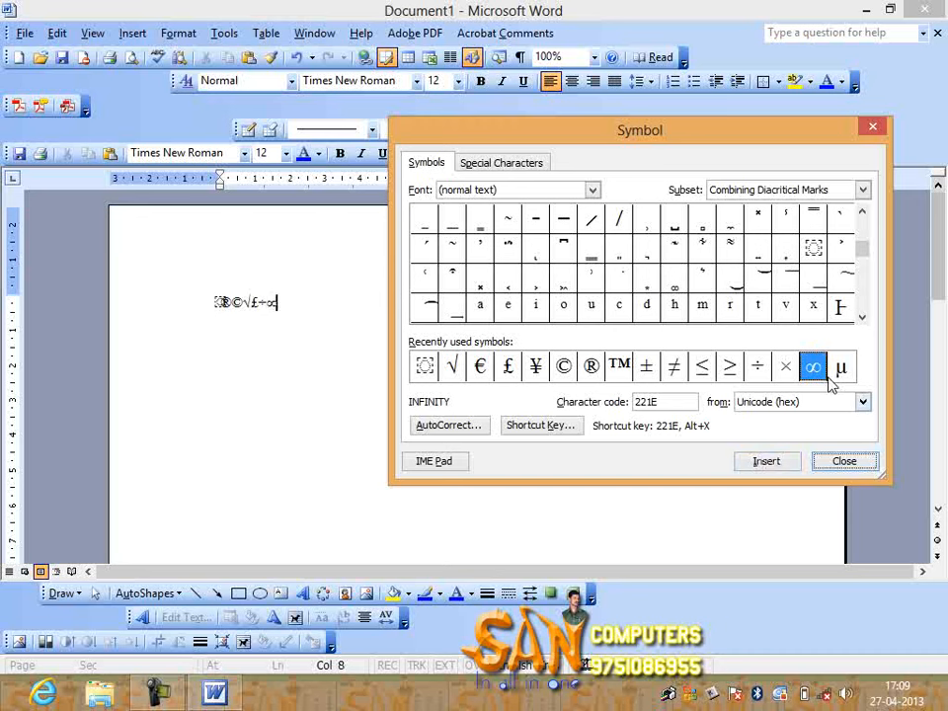
pyautogui.click(841, 368)
pyautogui.click(767, 462)
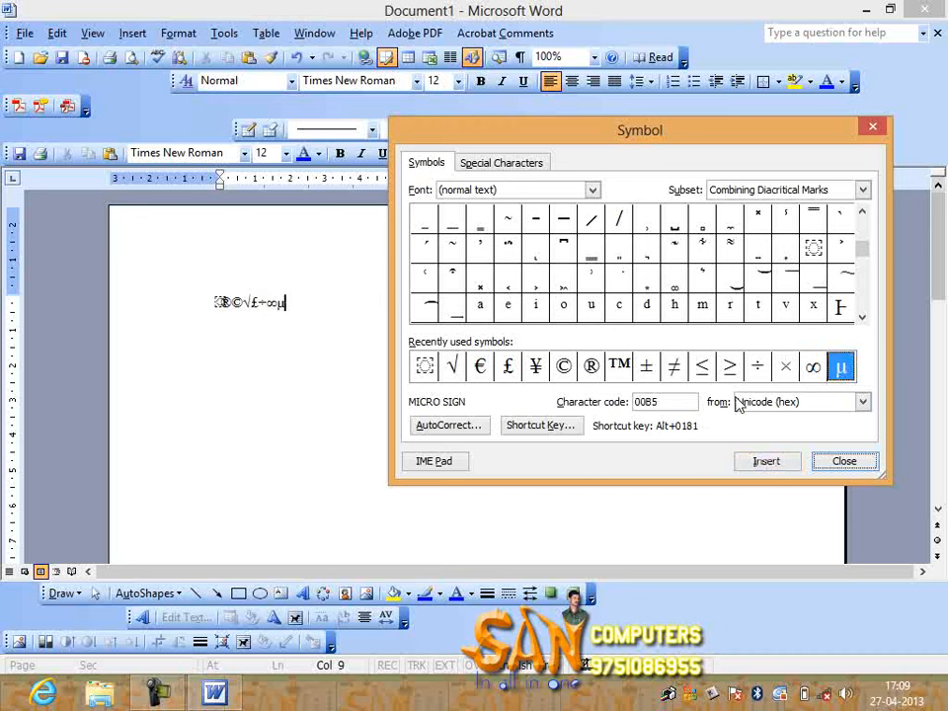
pyautogui.click(873, 127)
# Set the whole symbol line to font size 24 and separate its first symbol from ® with spaces
pyautogui.click(178, 292)
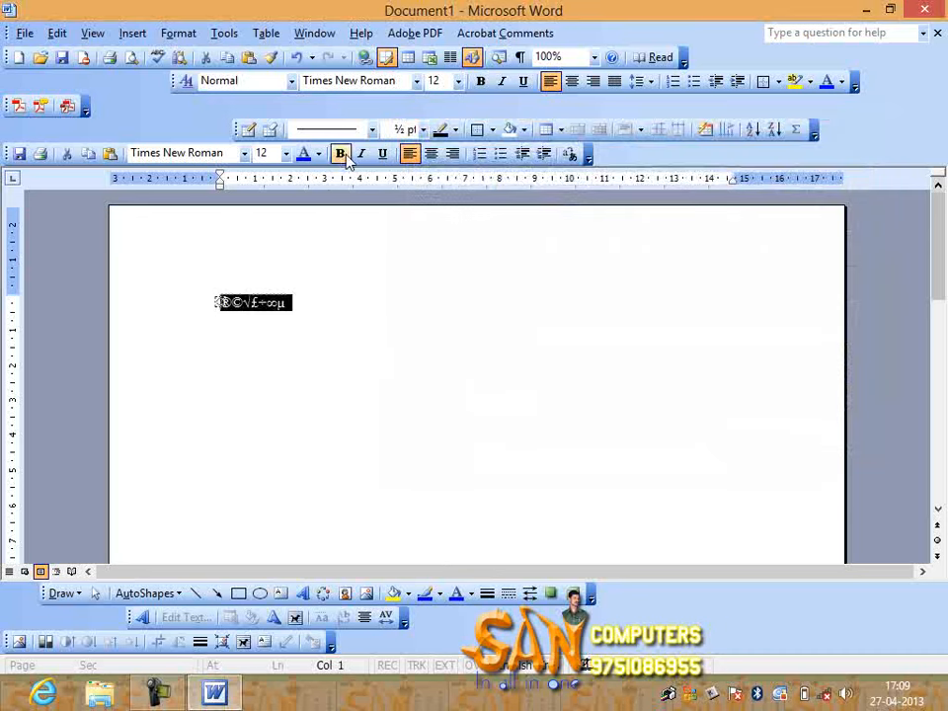
pyautogui.keyDown('ctrl'); pyautogui.scroll(4, 452, 348); pyautogui.keyUp('ctrl')
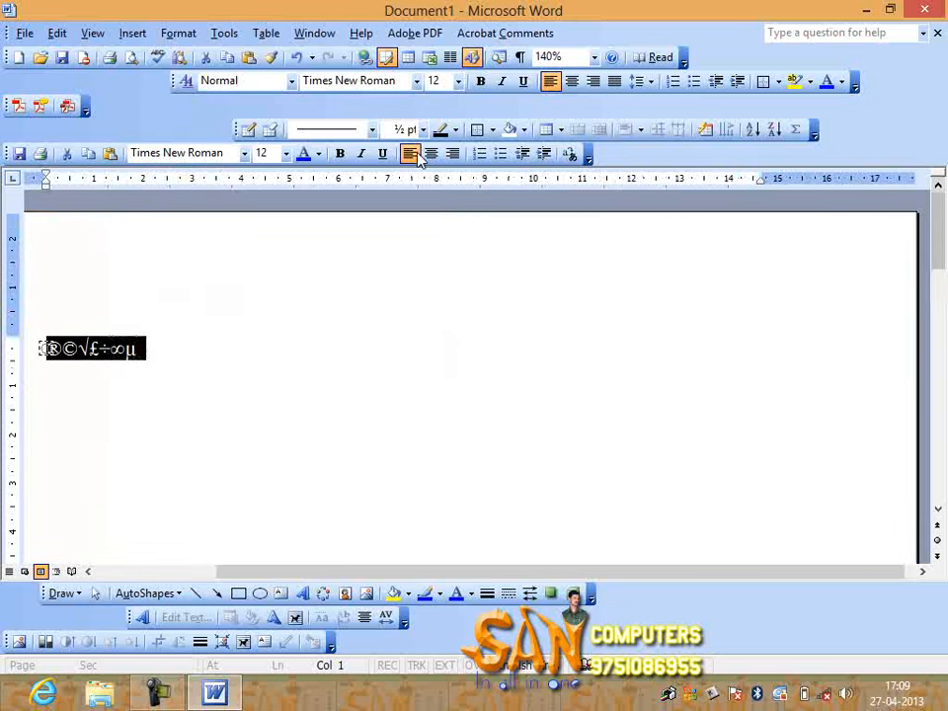
pyautogui.click(459, 81)
pyautogui.click(435, 240)
pyautogui.click(291, 369)
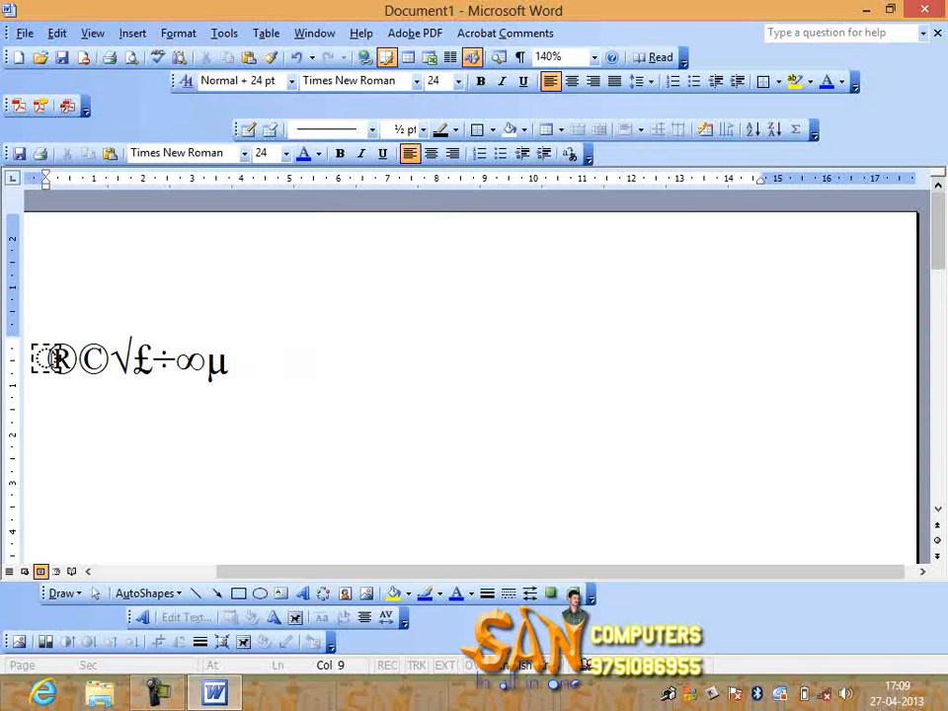
pyautogui.click(26, 362)
pyautogui.click(45, 360)
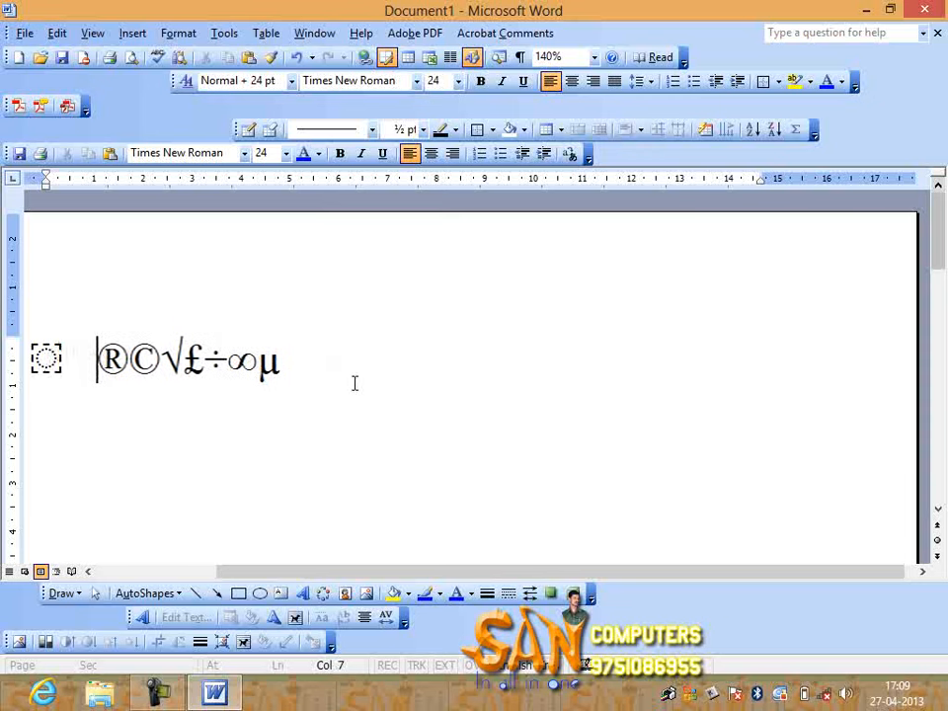
# Insert the Basic Greek symbol with character code 0377 at the end of the symbol line, set apart from µ
pyautogui.click(132, 33)
pyautogui.click(180, 182)
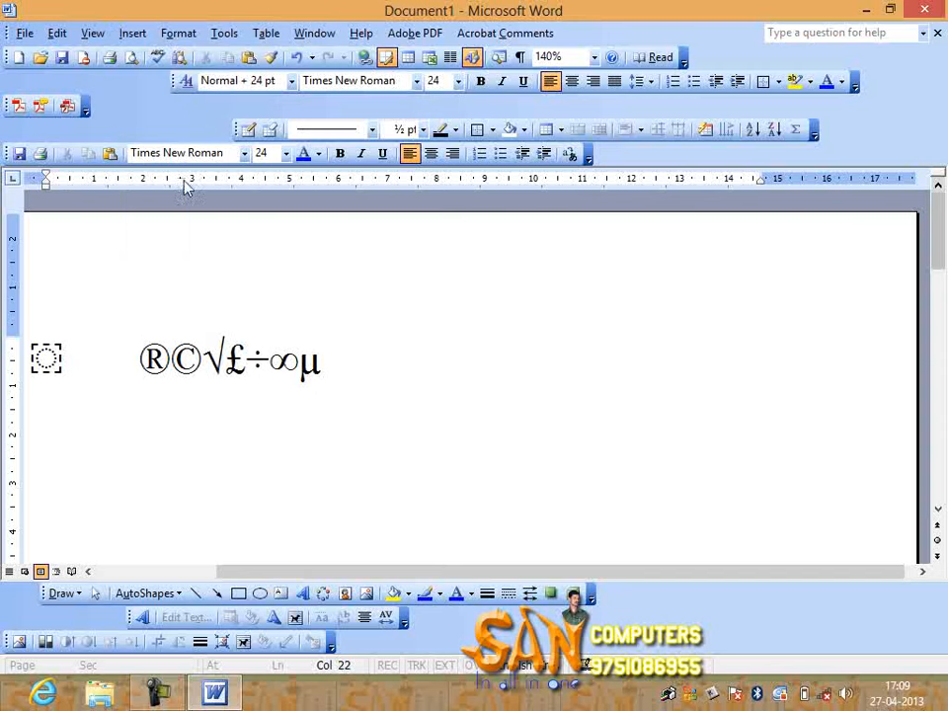
pyautogui.click(589, 310)
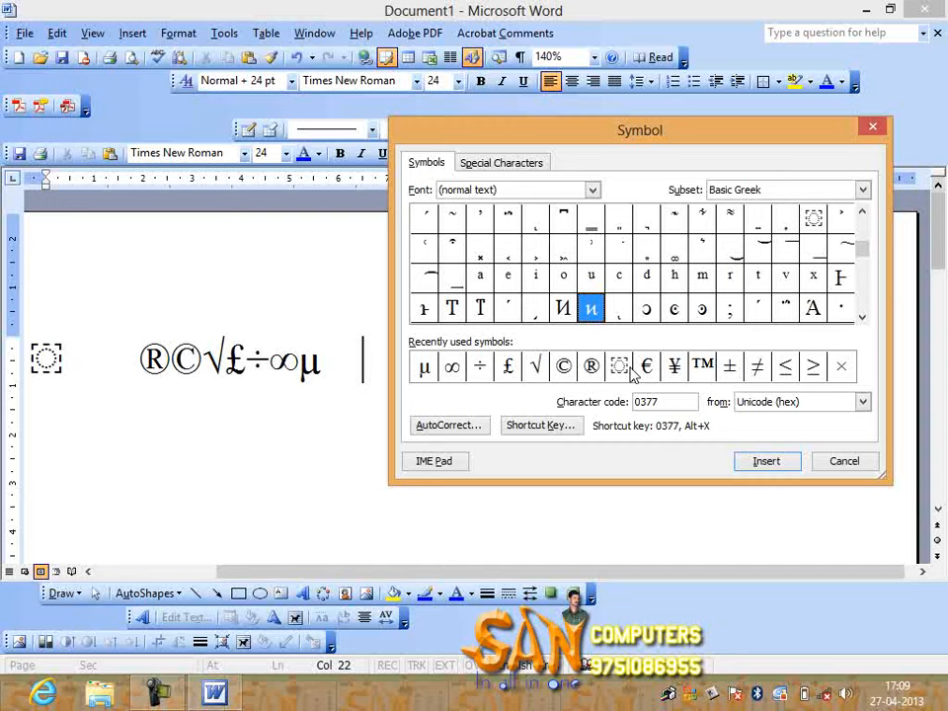
pyautogui.click(774, 464)
# Insert a pound sign at the end of the symbol line, close the Symbol dialog and start a new line below
pyautogui.moveTo(559, 146); pyautogui.dragTo(531, 29)
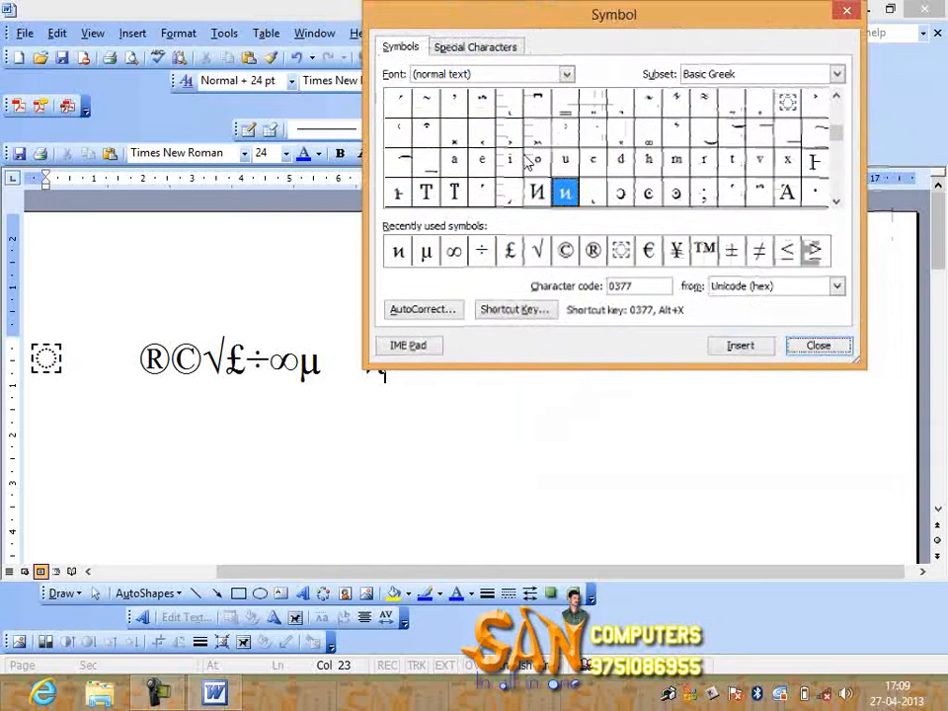
pyautogui.click(514, 254)
pyautogui.click(741, 352)
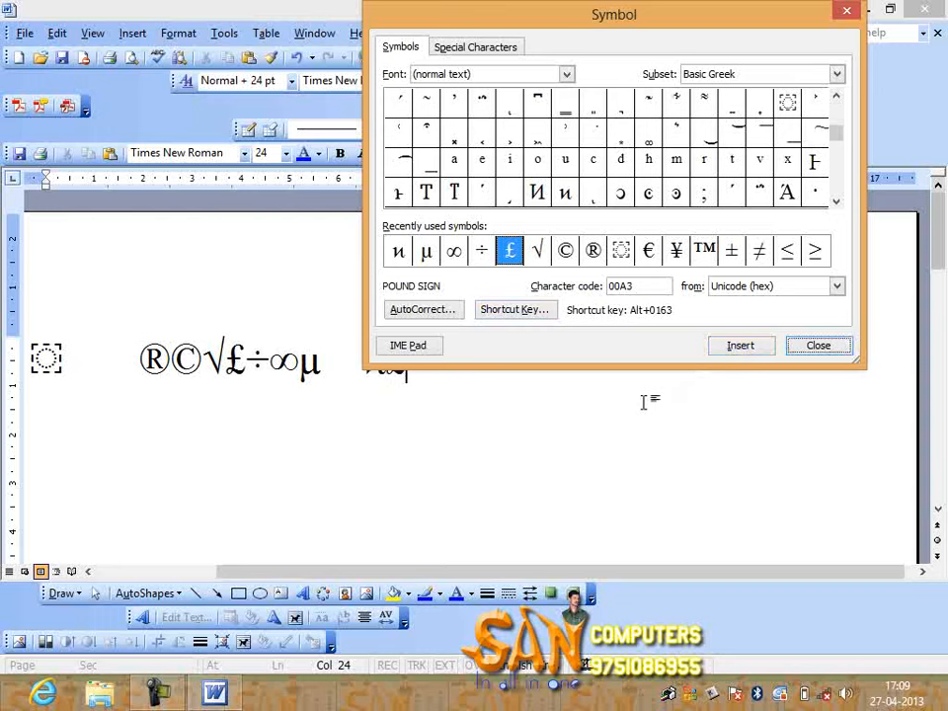
pyautogui.press('Escape')
pyautogui.press('Return')
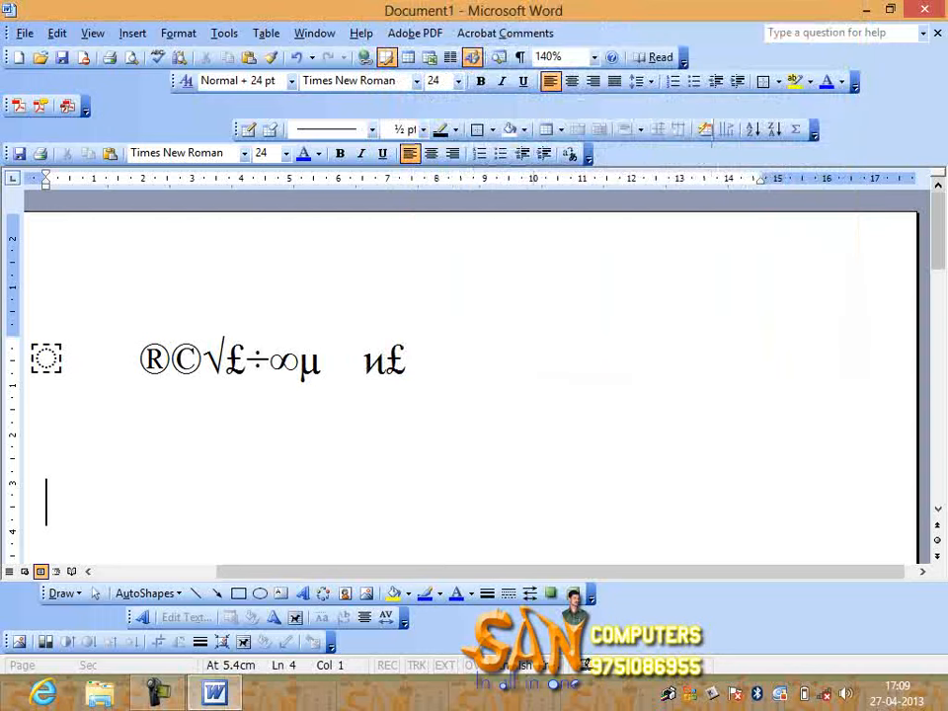
# Insert the euro sign from the recently used symbols on the new line
pyautogui.click(132, 32)
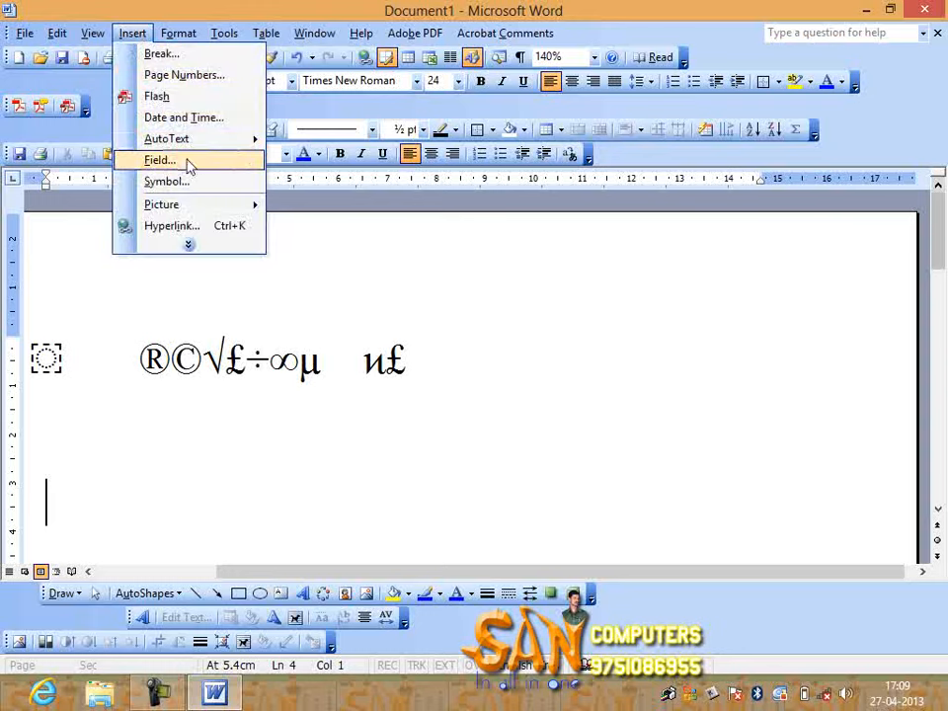
pyautogui.click(164, 181)
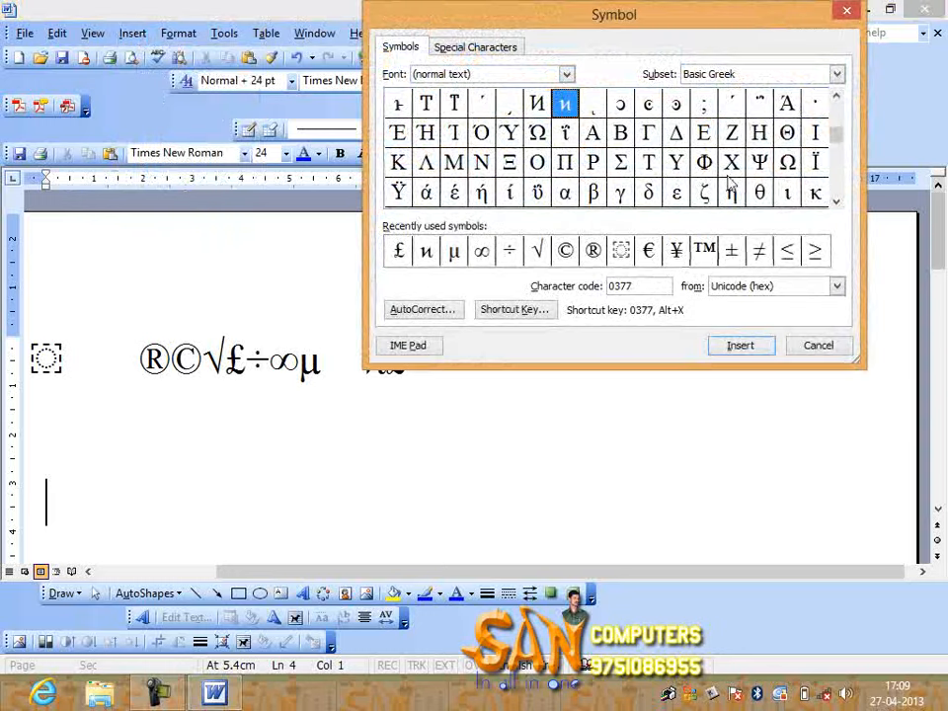
pyautogui.click(731, 166)
pyautogui.click(648, 251)
pyautogui.click(719, 351)
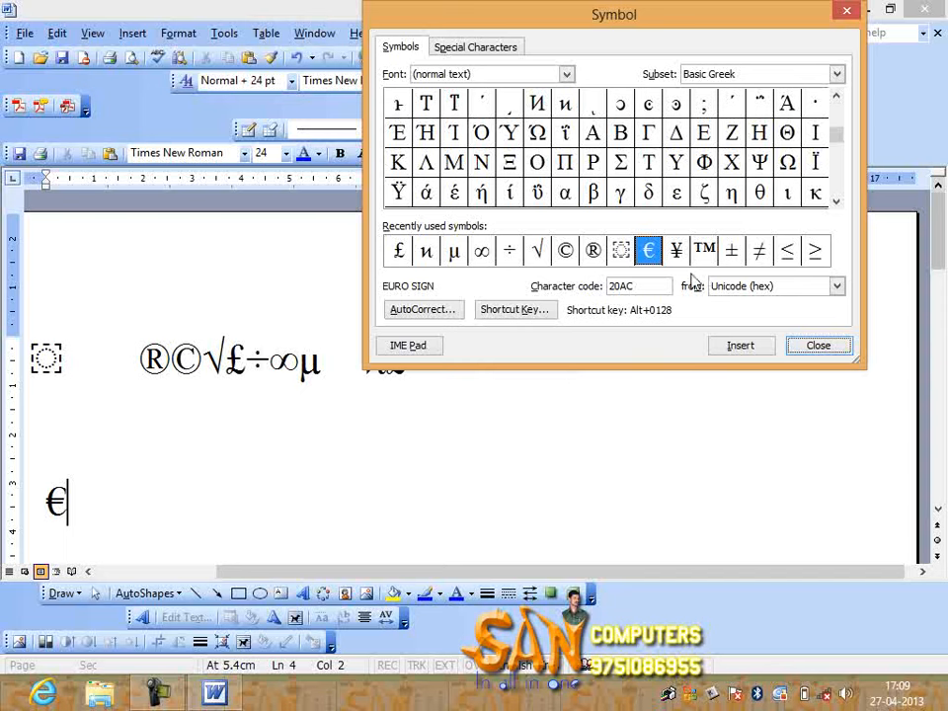
# Find the eight-pointed star symbol, character code 06DE, in the Arabic Extended subset and insert it after the euro sign
pyautogui.click(836, 201)
pyautogui.click(836, 201)
pyautogui.click(837, 201)
pyautogui.click(837, 202)
pyautogui.click(836, 202)
pyautogui.click(837, 201)
pyautogui.click(837, 202)
pyautogui.click(837, 201)
pyautogui.click(836, 201)
pyautogui.click(837, 202)
pyautogui.click(837, 202)
pyautogui.click(836, 202)
pyautogui.click(837, 202)
pyautogui.click(837, 201)
pyautogui.click(836, 201)
pyautogui.click(836, 201)
pyautogui.click(837, 202)
pyautogui.click(836, 201)
pyautogui.click(836, 202)
pyautogui.click(836, 202)
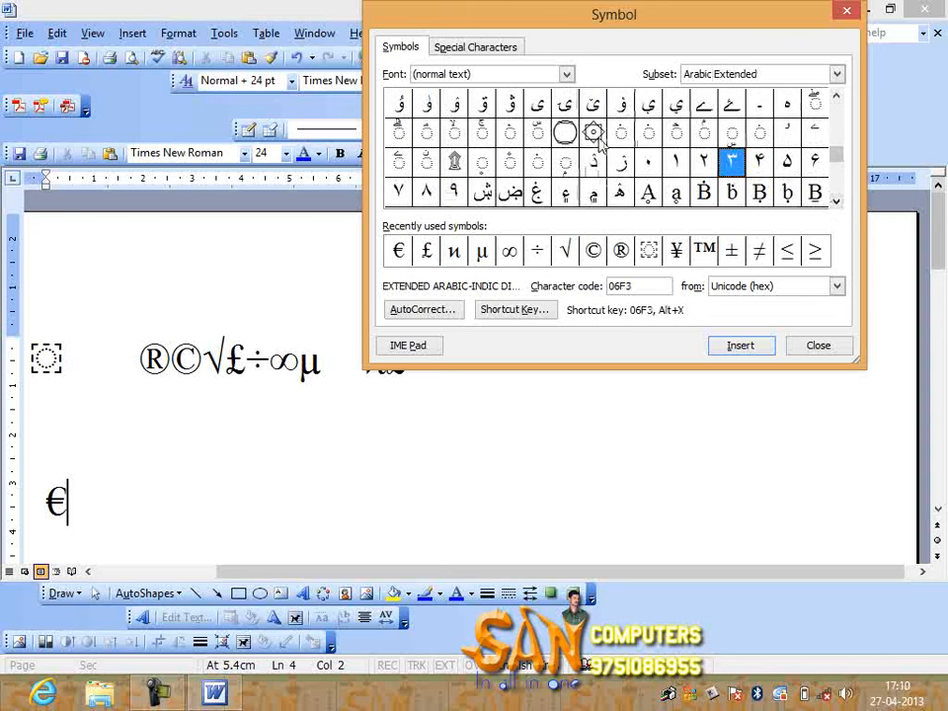
pyautogui.click(594, 133)
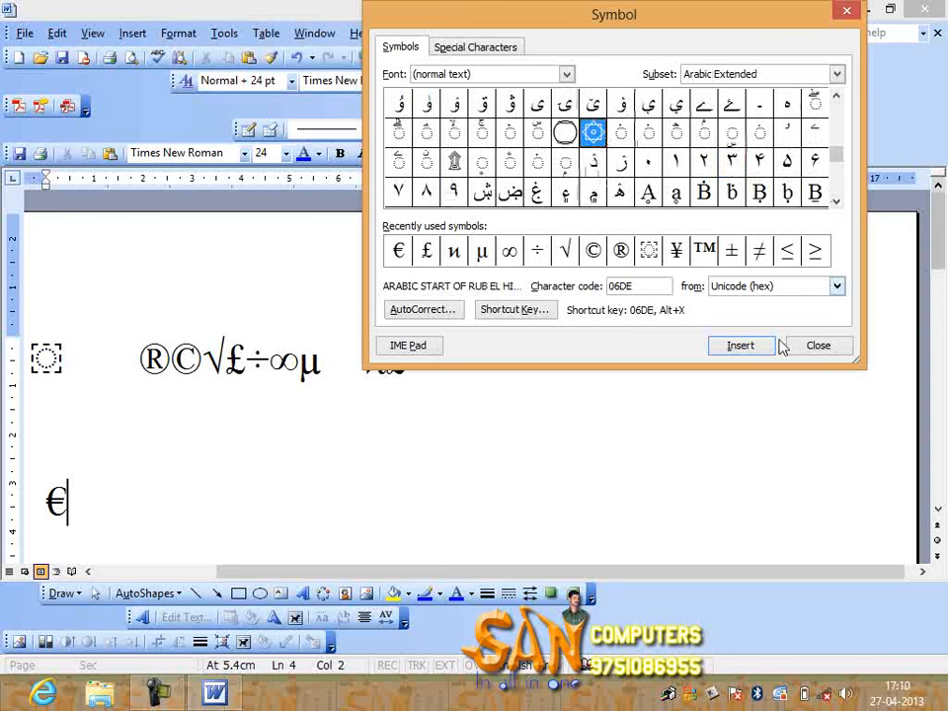
# Insert the Greek capital omega symbol with character code 1FFC from the Greek Extended subset after the star
pyautogui.moveTo(836, 204); pyautogui.dragTo(850, 213)
pyautogui.click(818, 195)
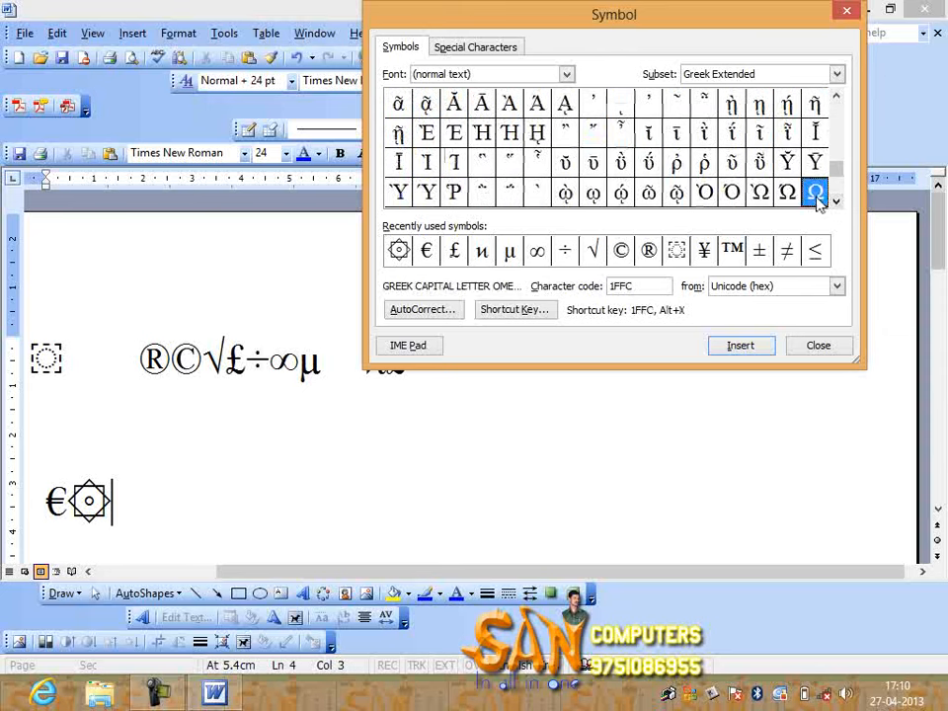
pyautogui.click(733, 351)
# Insert the won sign (20A9) and the colon sign (20A1) from the Currency Symbols subset at the end of the line
pyautogui.moveTo(840, 203); pyautogui.dragTo(844, 212)
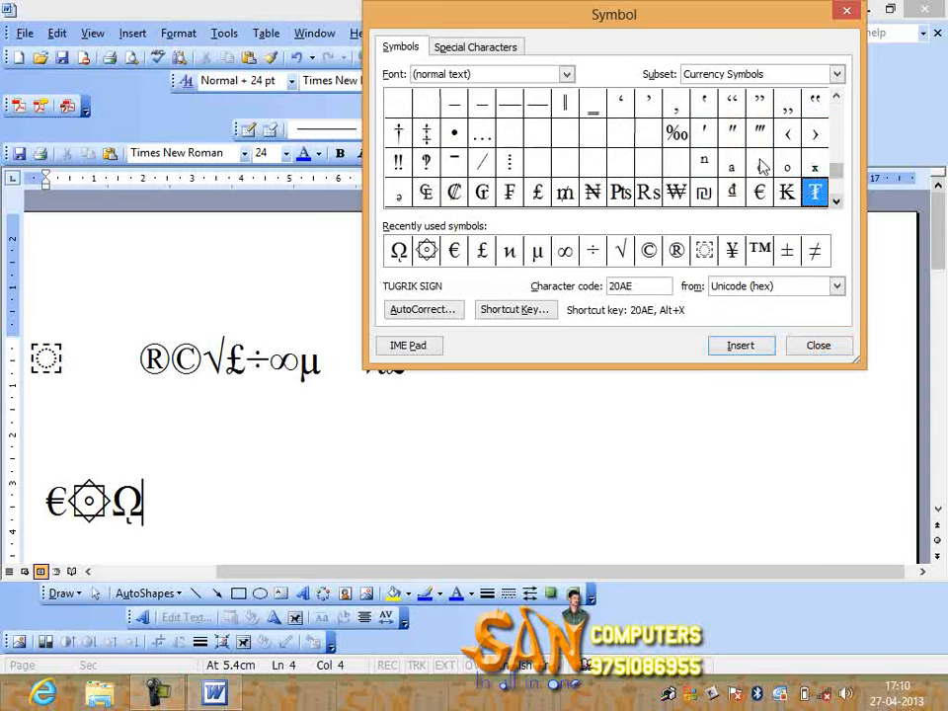
pyautogui.click(704, 193)
pyautogui.click(675, 193)
pyautogui.click(740, 345)
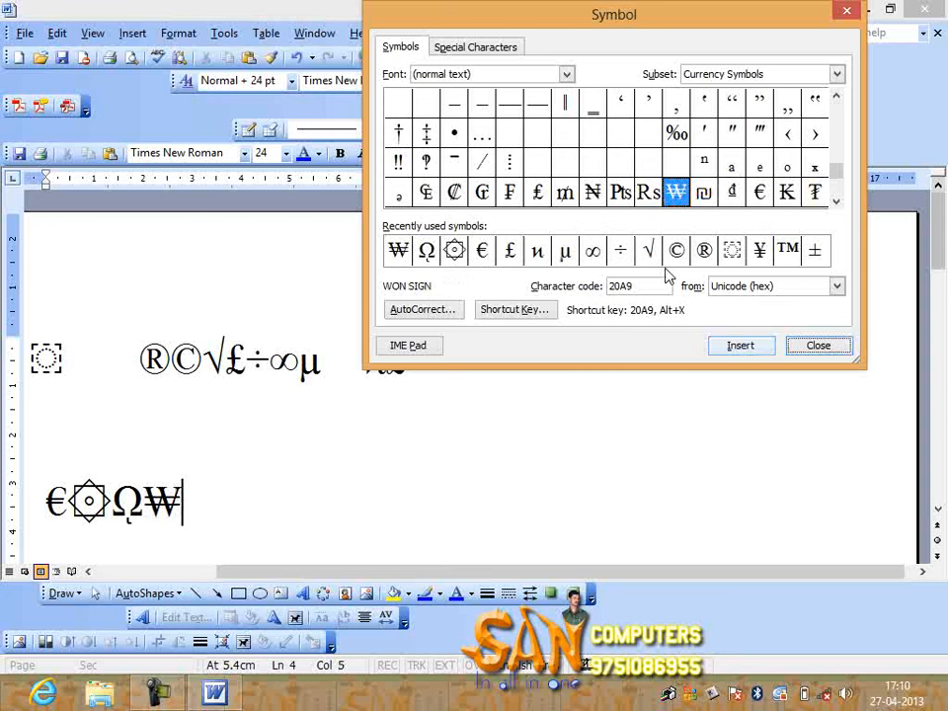
pyautogui.click(457, 191)
pyautogui.click(740, 346)
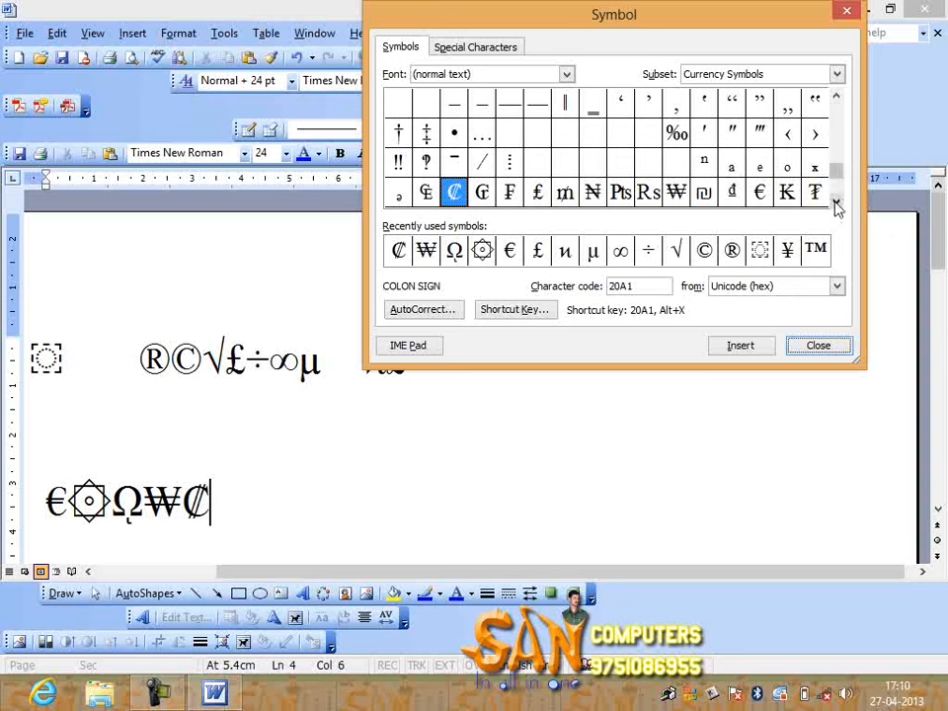
# Insert the ohm sign, character code 2126, from the Letterlike Symbols subset after the colon sign
pyautogui.click(836, 205)
pyautogui.click(426, 162)
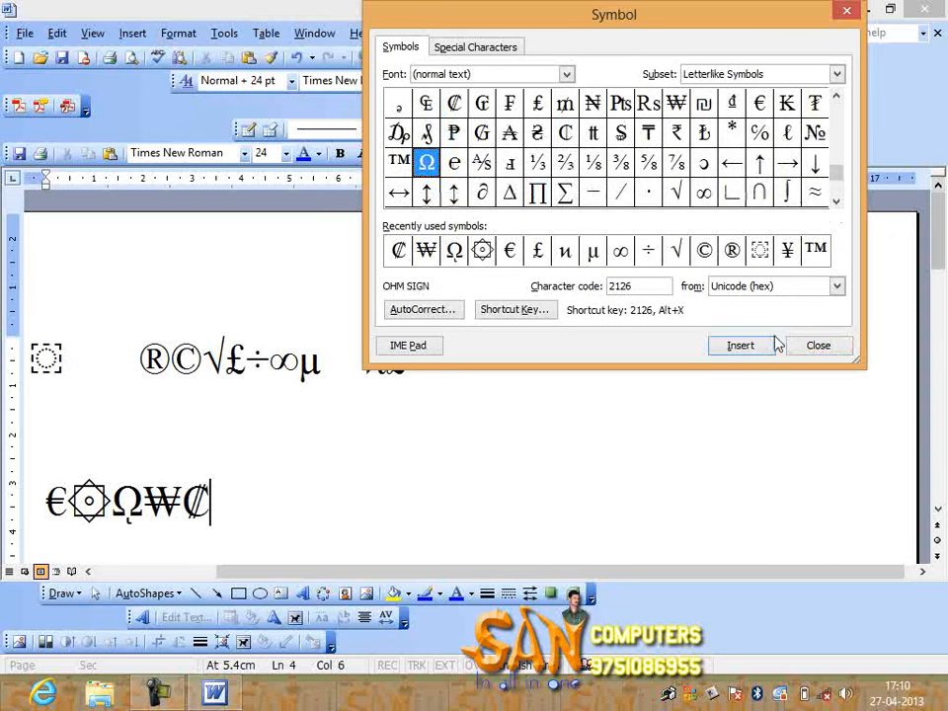
pyautogui.click(742, 345)
# Insert the white sun with rays (263C) and the female sign (2640) from the Miscellaneous Dingbats subset
pyautogui.click(836, 203)
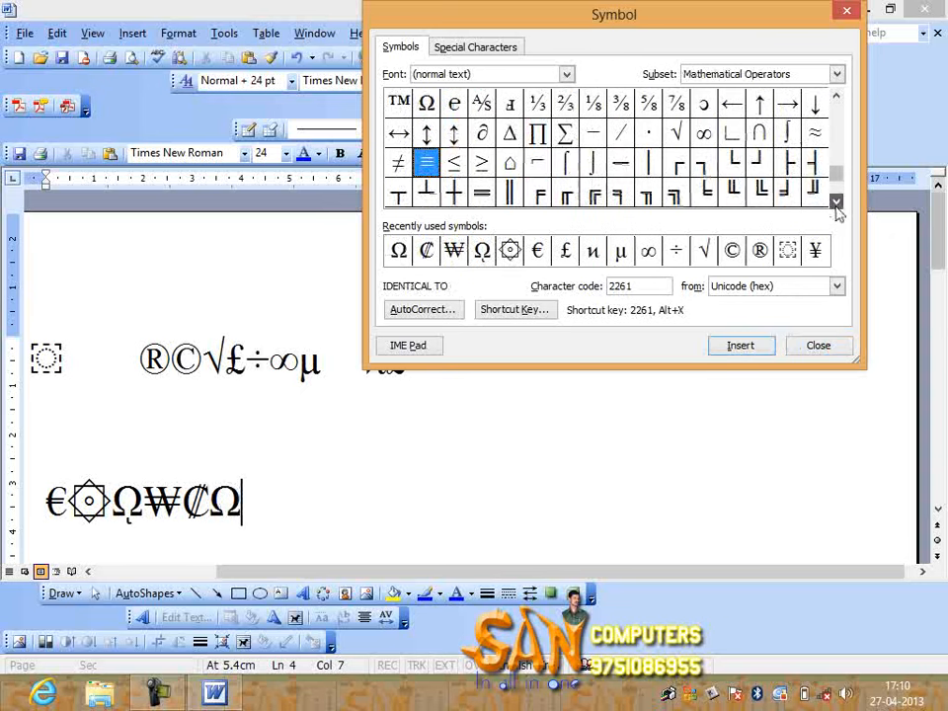
pyautogui.click(836, 204)
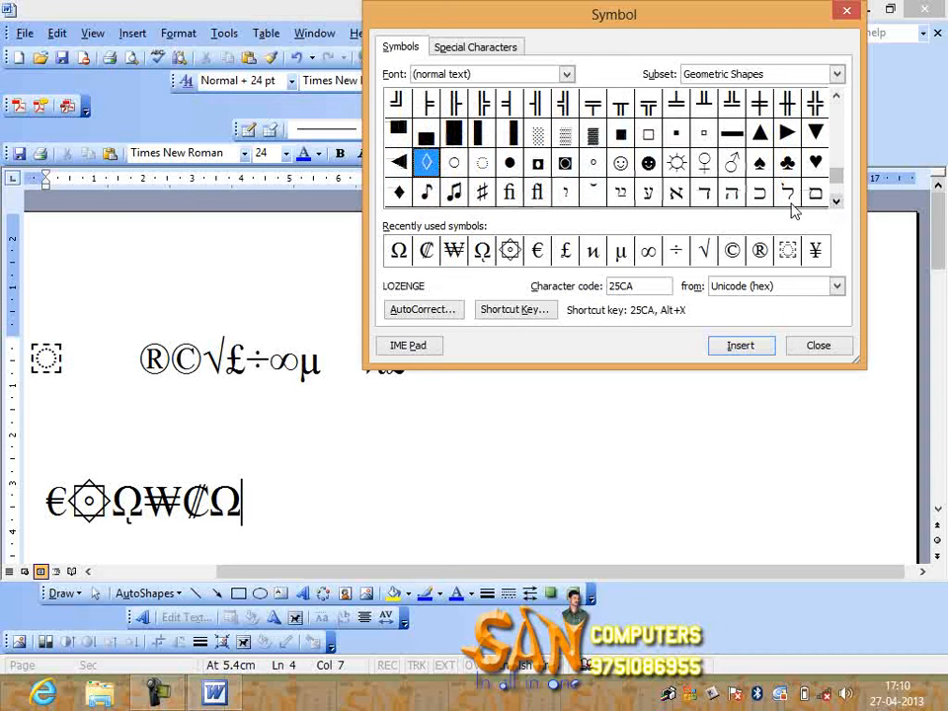
pyautogui.click(676, 162)
pyautogui.click(741, 345)
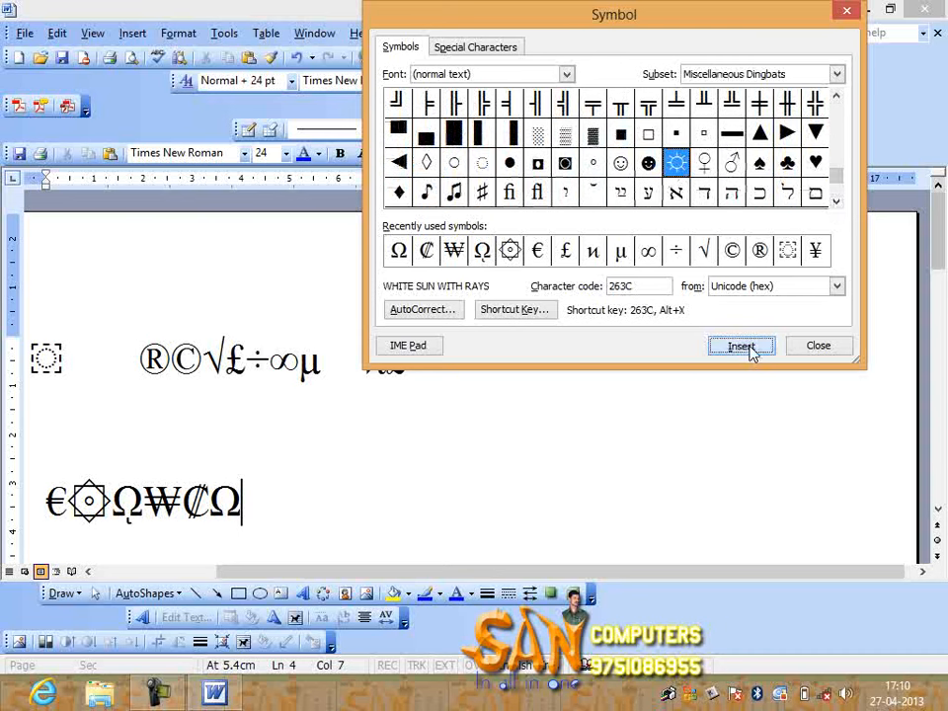
pyautogui.click(704, 162)
pyautogui.click(741, 345)
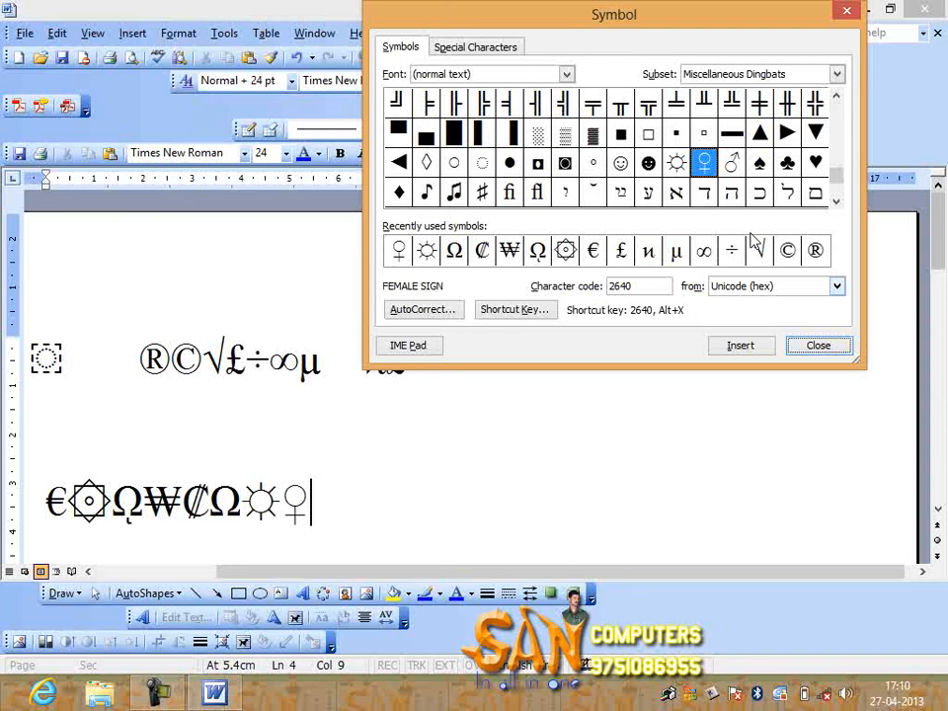
# Insert the male sign and the black club suit from the Miscellaneous Dingbats subset after the female sign
pyautogui.click(732, 162)
pyautogui.click(756, 343)
pyautogui.click(788, 164)
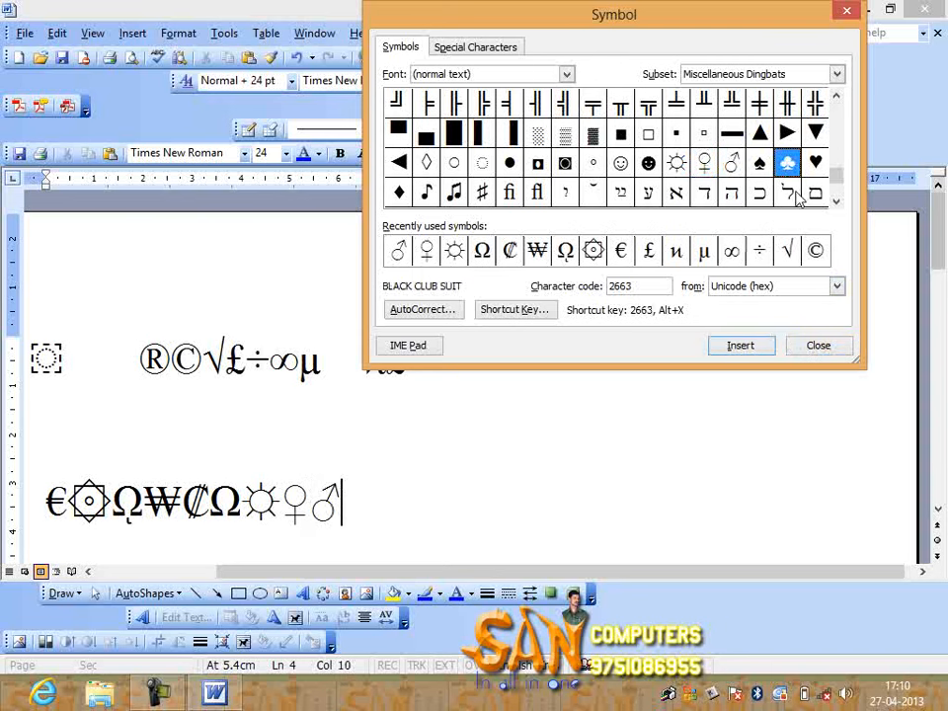
pyautogui.click(741, 346)
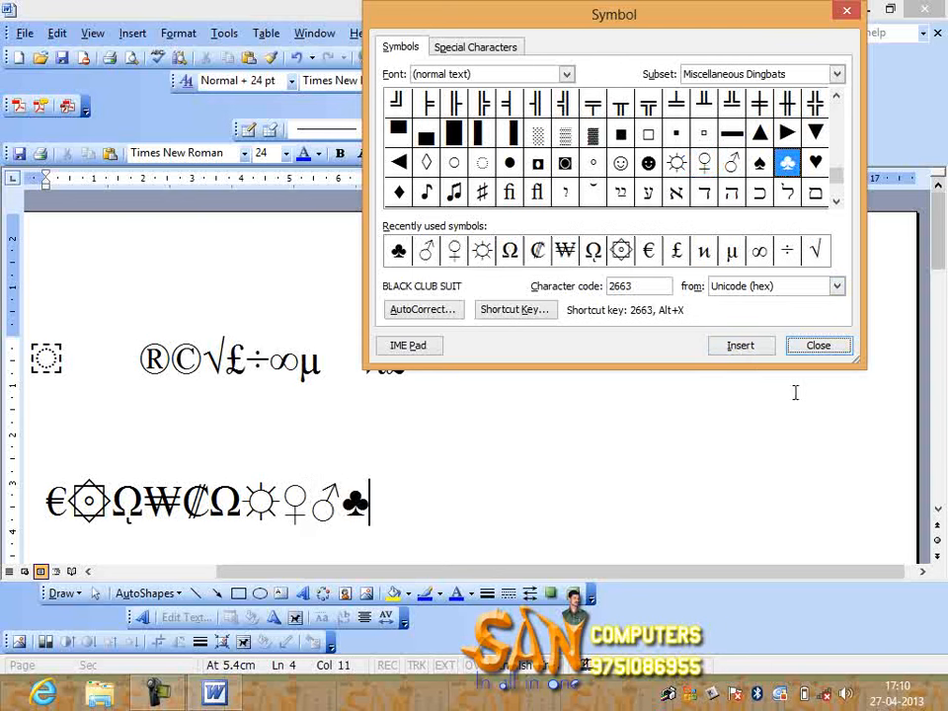
# Insert the beamed eighth notes, the single eighth note and the music sharp sign after the club
pyautogui.click(455, 193)
pyautogui.click(717, 348)
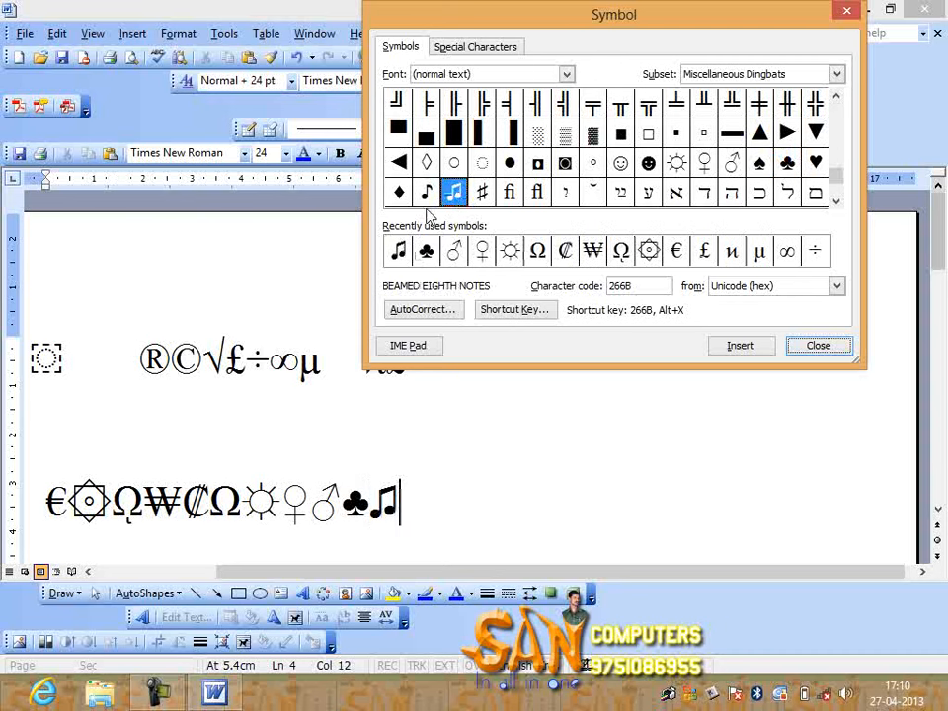
pyautogui.click(426, 193)
pyautogui.click(736, 347)
pyautogui.click(482, 193)
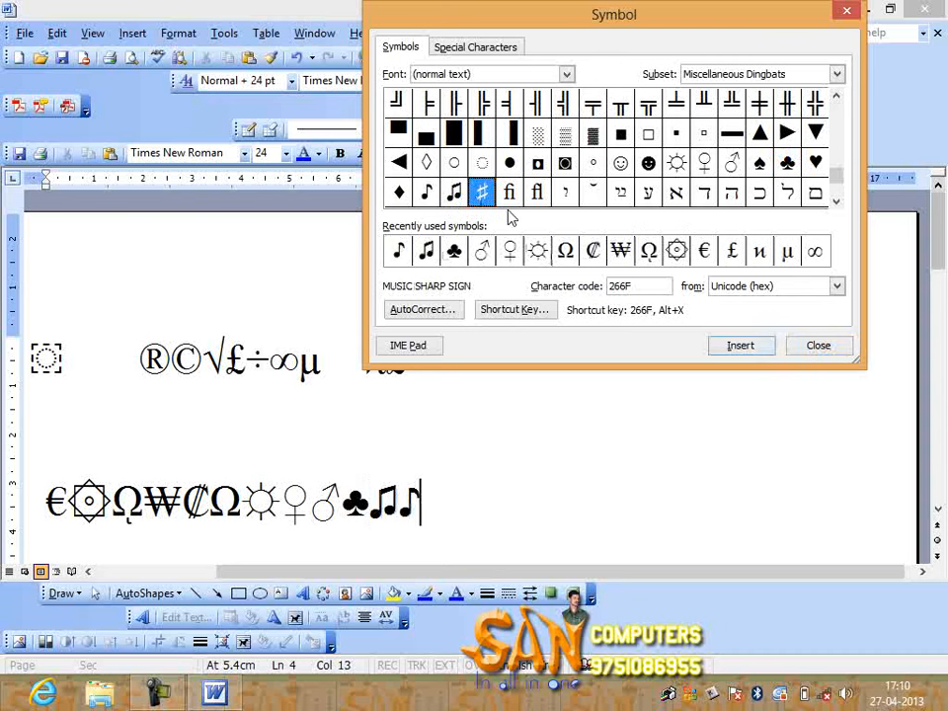
pyautogui.click(747, 356)
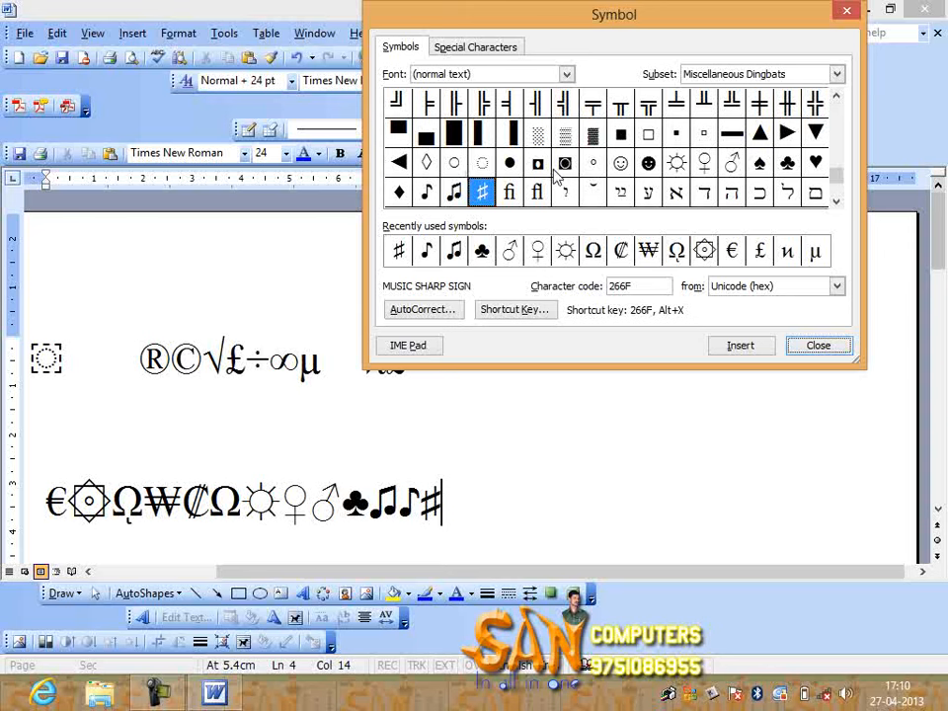
# Insert the white smiling face (263A) at the end of the line and close the Symbol dialog
pyautogui.click(620, 163)
pyautogui.click(737, 346)
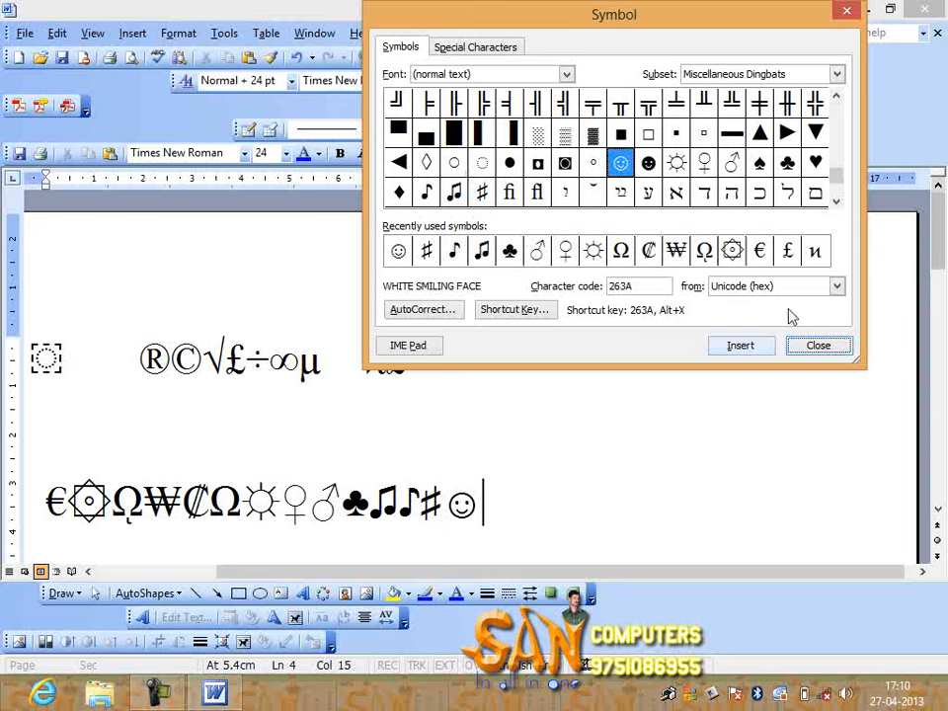
pyautogui.click(837, 202)
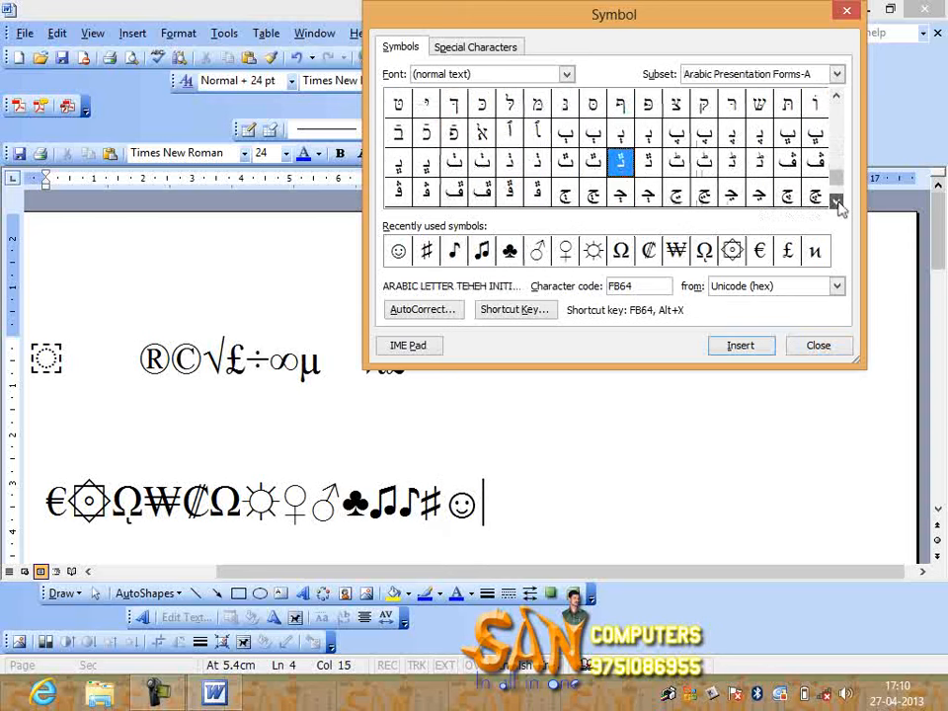
pyautogui.moveTo(837, 202); pyautogui.dragTo(837, 202)
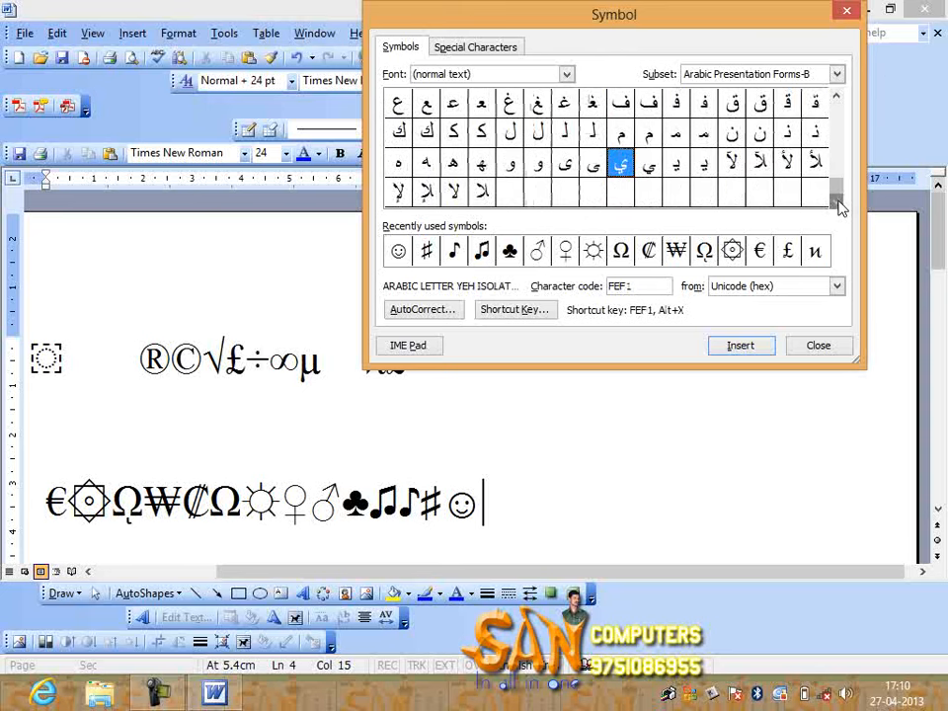
pyautogui.click(845, 11)
# Select the whole second symbol line, set its font color to red and deselect it
pyautogui.hotkey('shift', 'Left')
pyautogui.moveTo(525, 500); pyautogui.dragTo(48, 499)
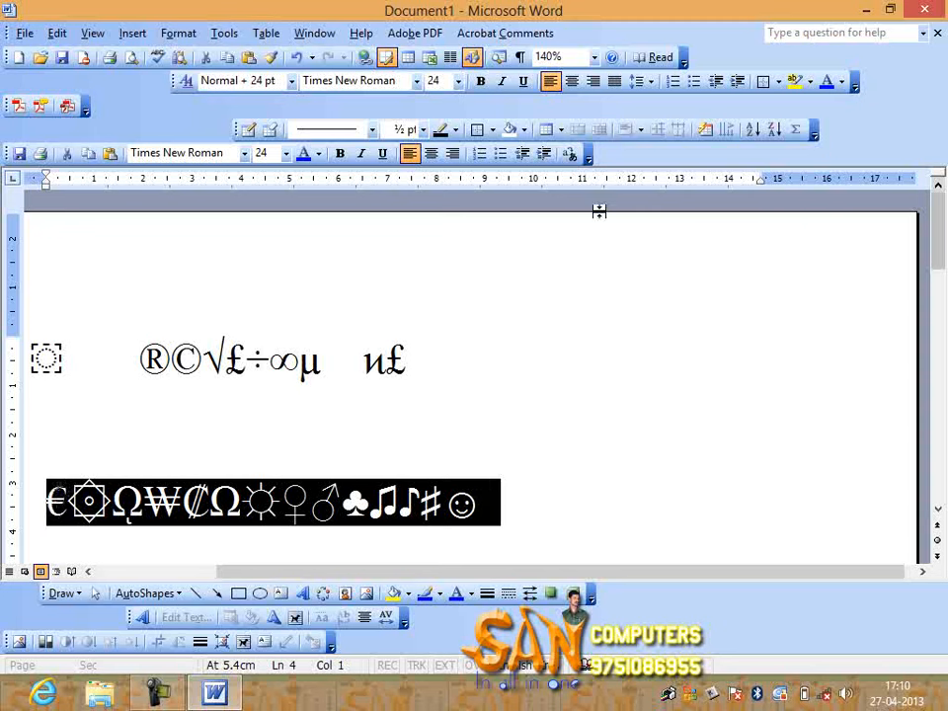
pyautogui.click(841, 81)
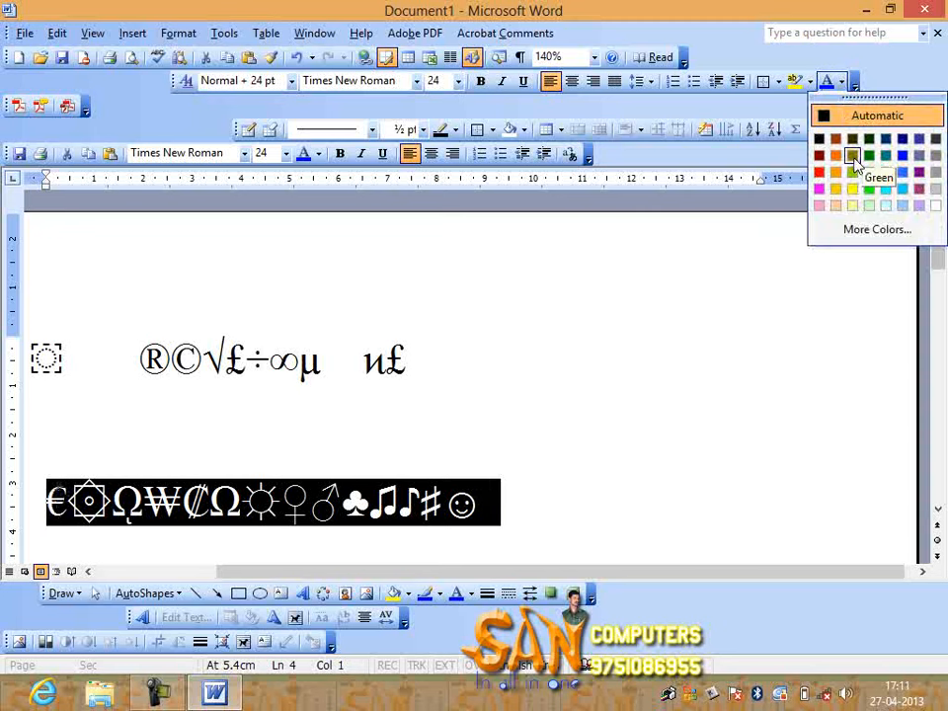
pyautogui.click(821, 175)
pyautogui.click(394, 524)
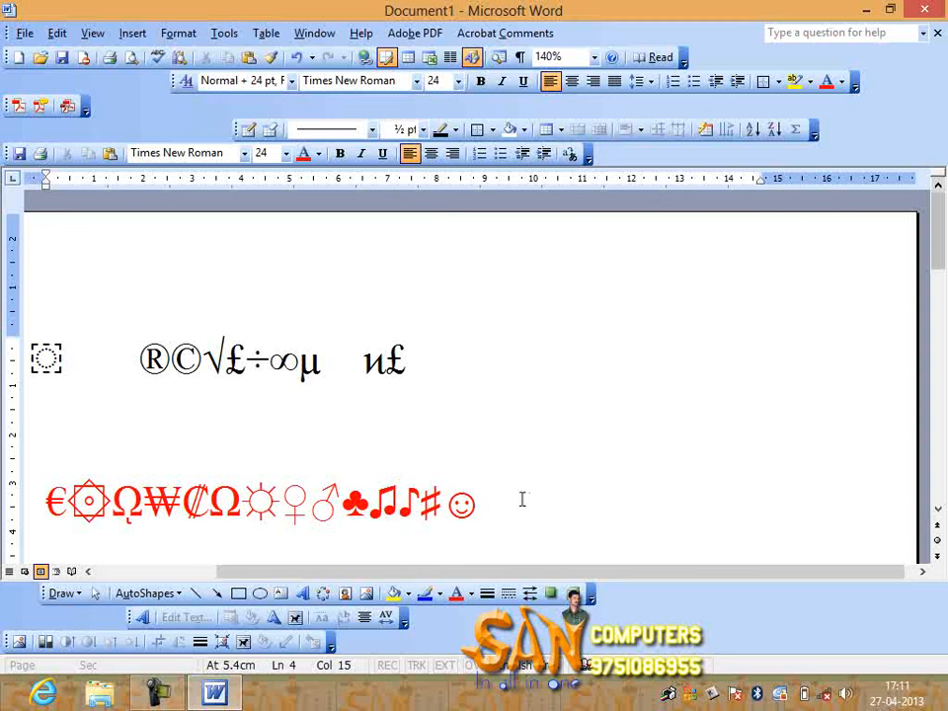
# Try attaching a comment to the red symbols, undo it and close the Reviewing toolbar
pyautogui.click(133, 32)
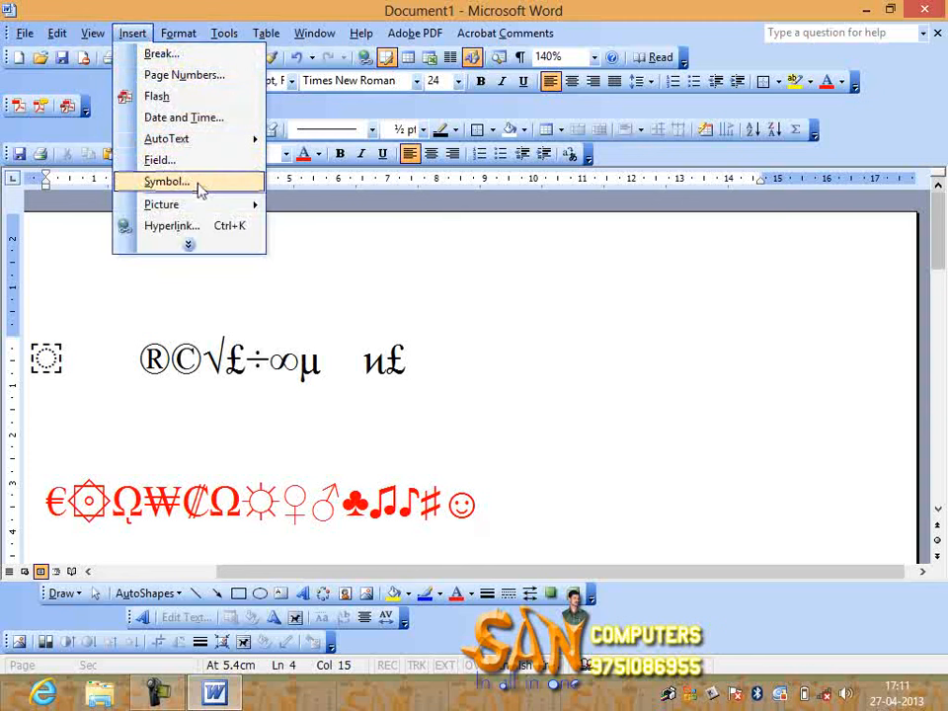
pyautogui.click(189, 245)
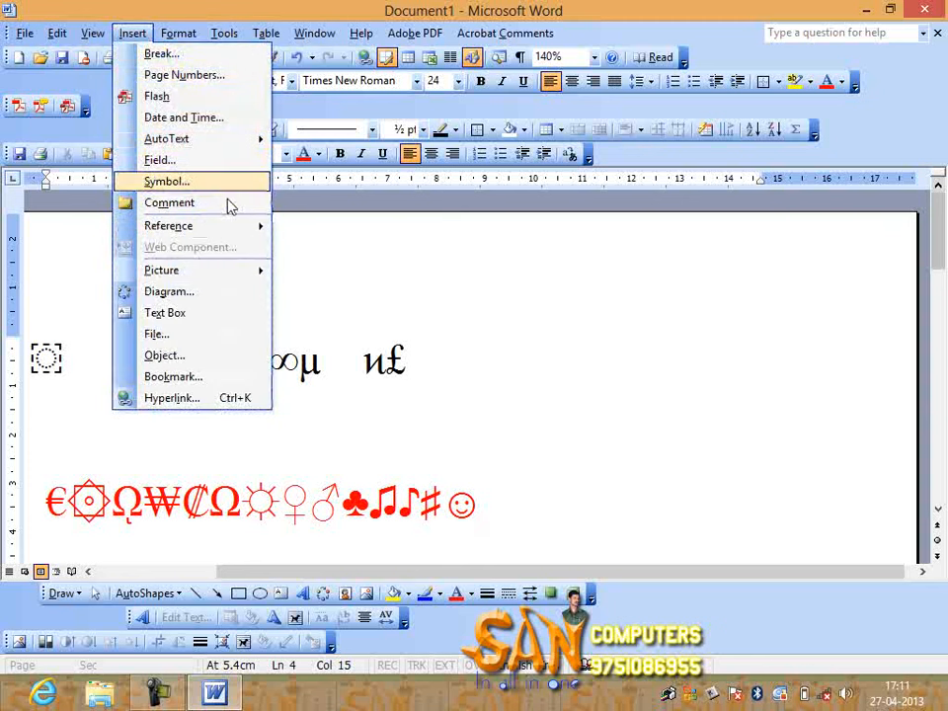
pyautogui.click(169, 203)
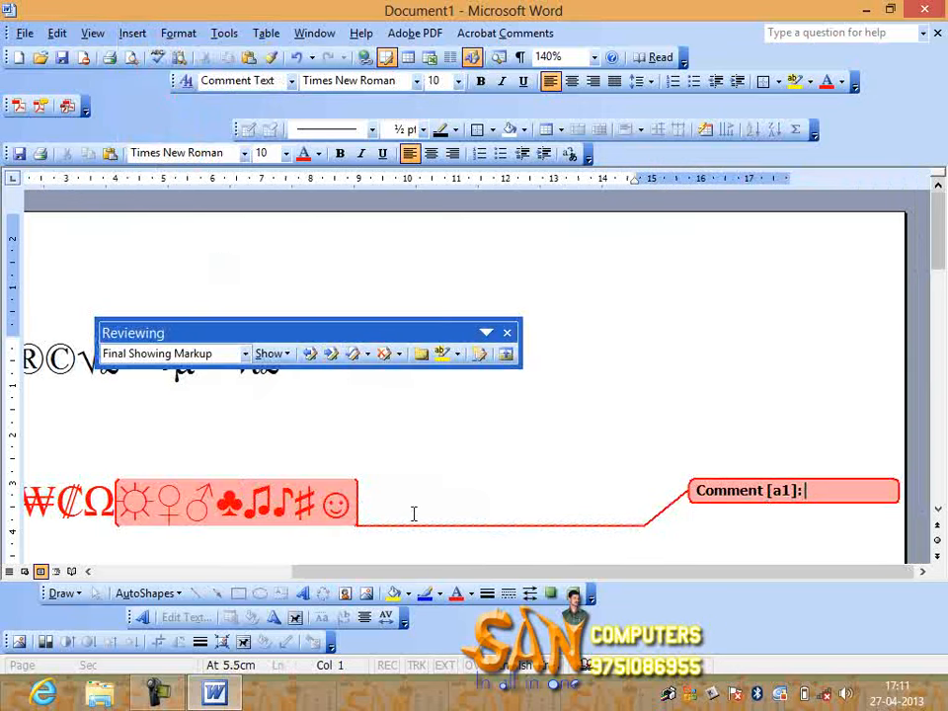
pyautogui.click(626, 515)
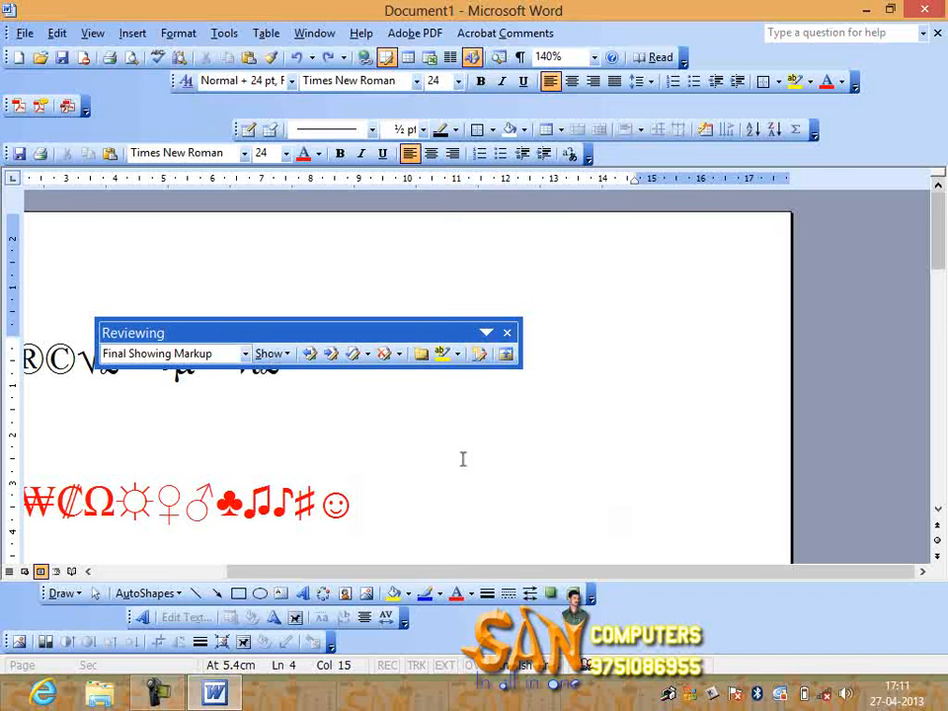
pyautogui.click(507, 333)
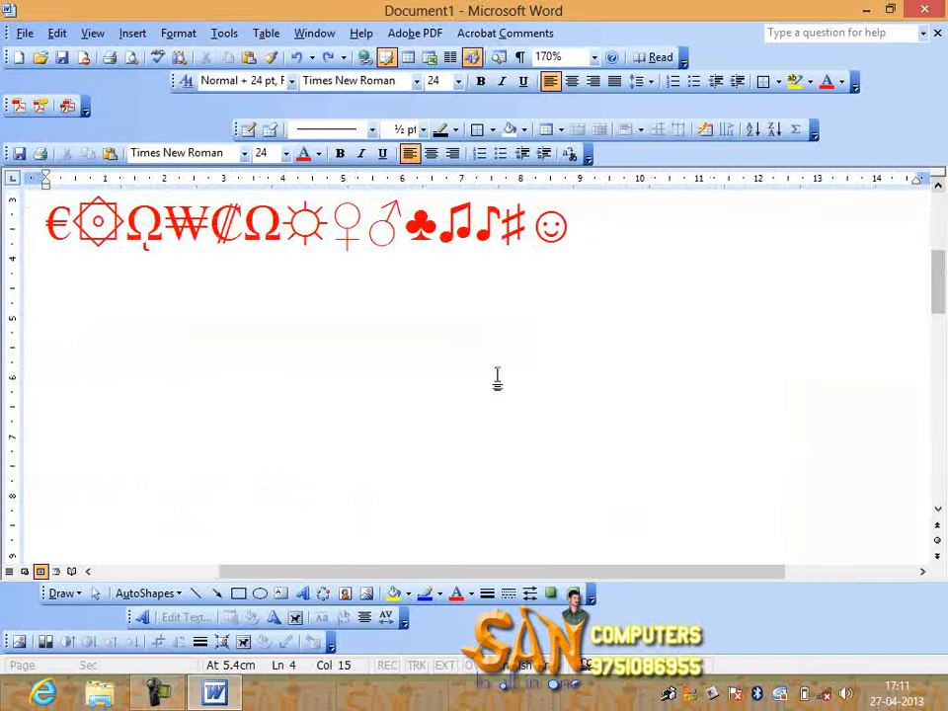
pyautogui.scroll(2, 497, 380)
pyautogui.scroll(-5, 489, 374)
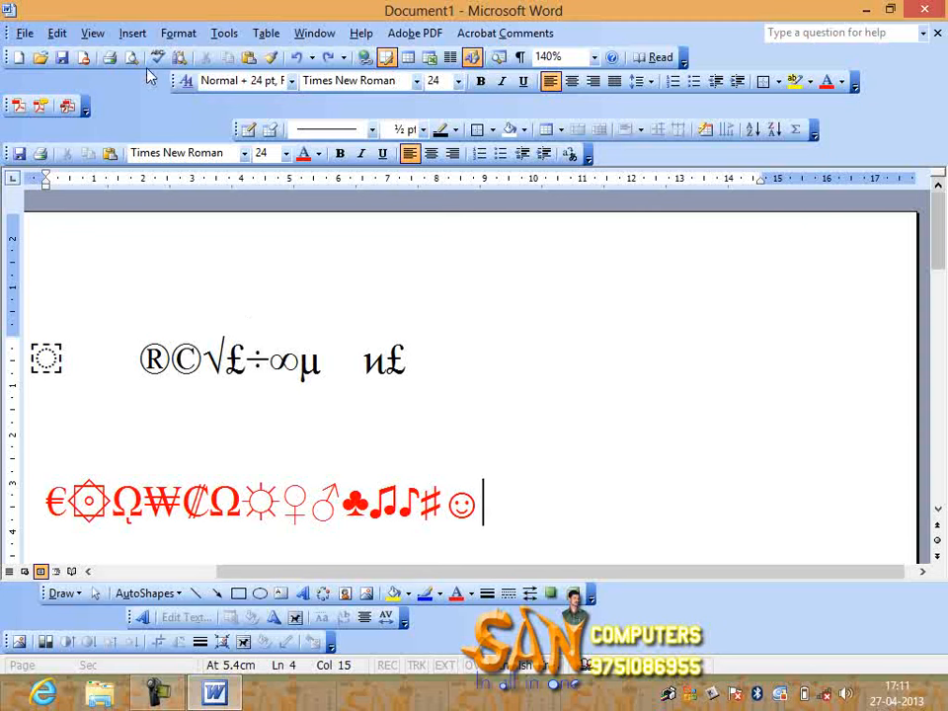
# Examine the footnote location options in the Footnote and Endnote dialog and close it without inserting a footnote
pyautogui.click(132, 32)
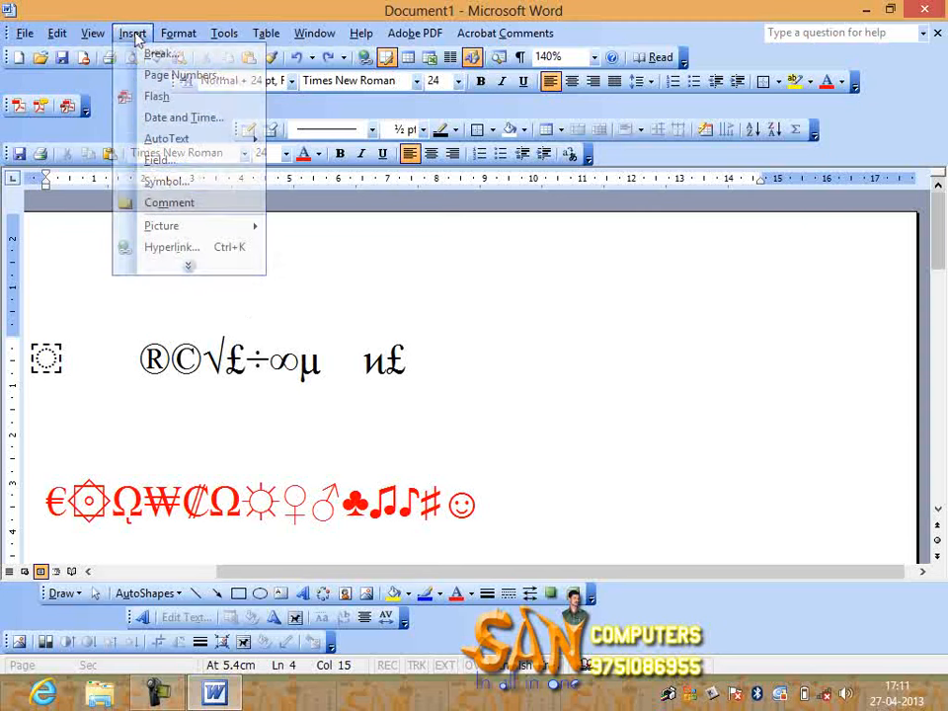
pyautogui.click(185, 276)
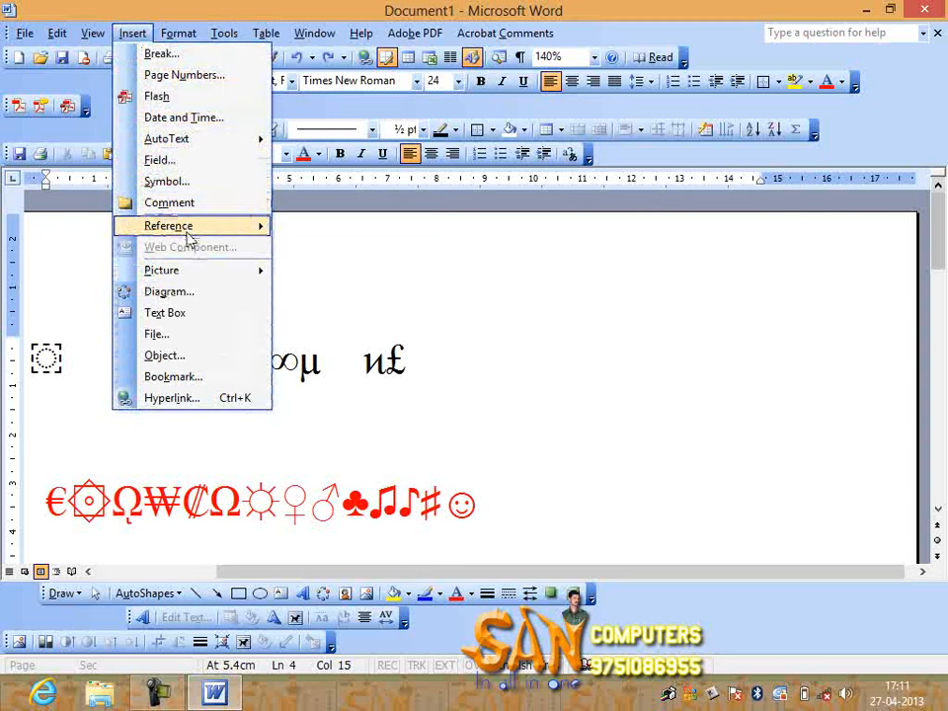
pyautogui.moveTo(186, 237)
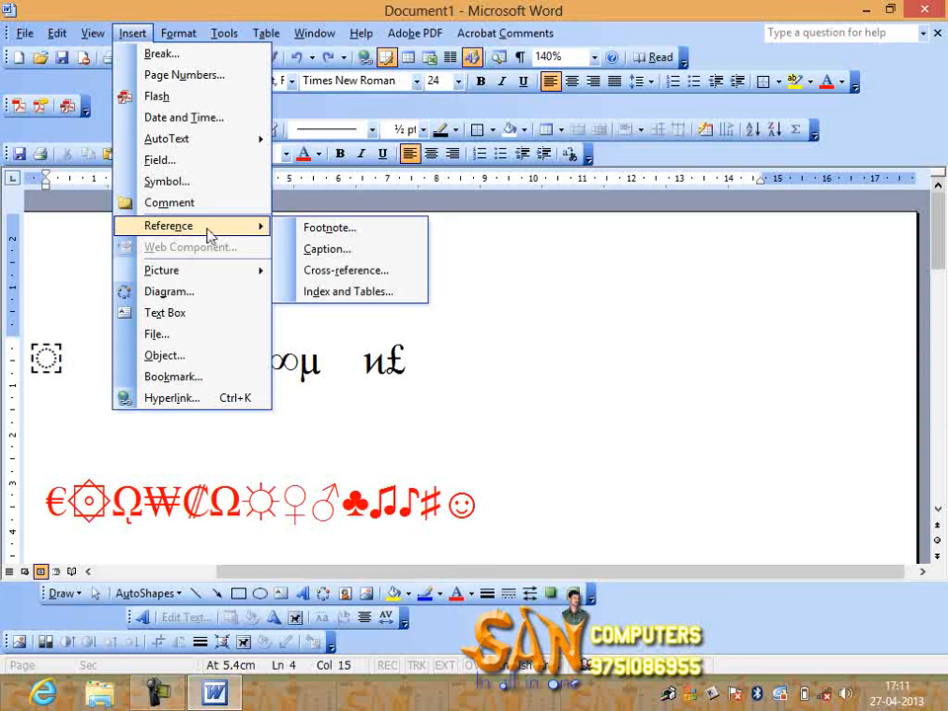
pyautogui.click(357, 231)
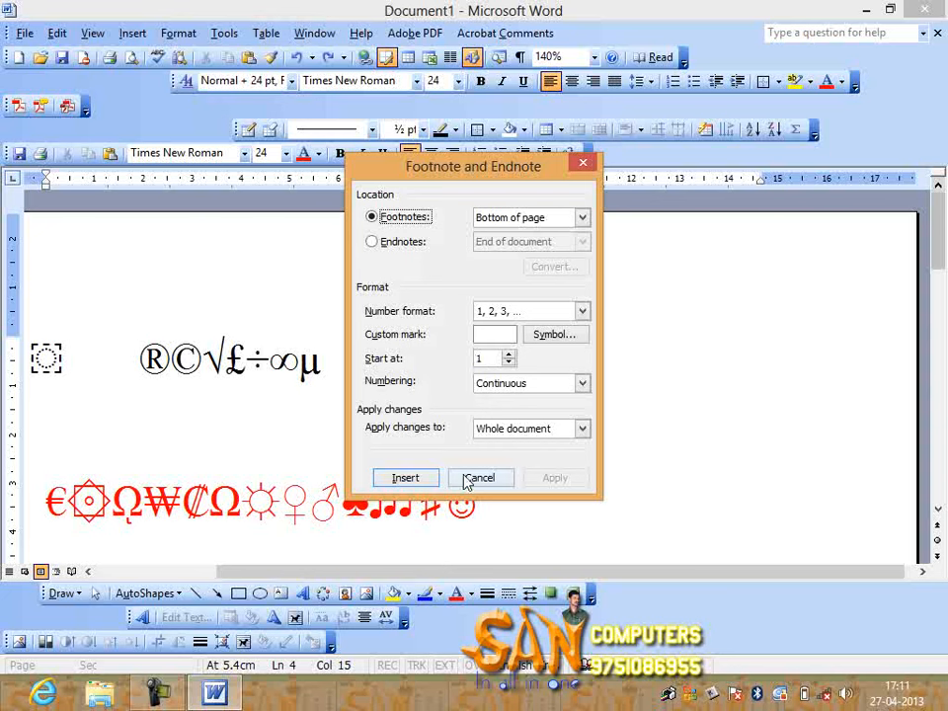
pyautogui.click(574, 220)
pyautogui.click(427, 173)
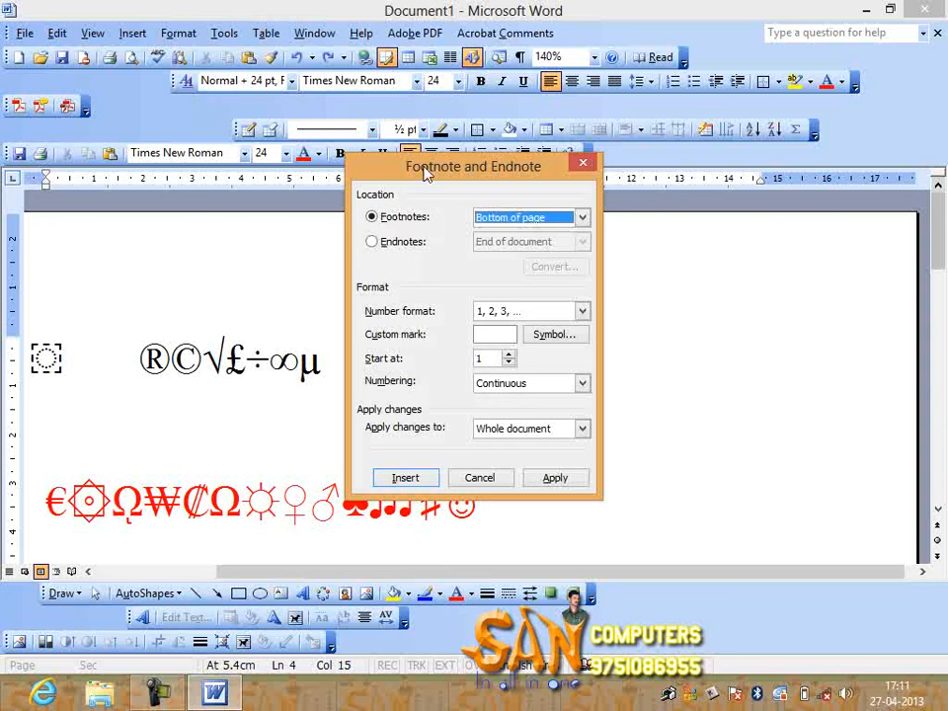
pyautogui.click(585, 165)
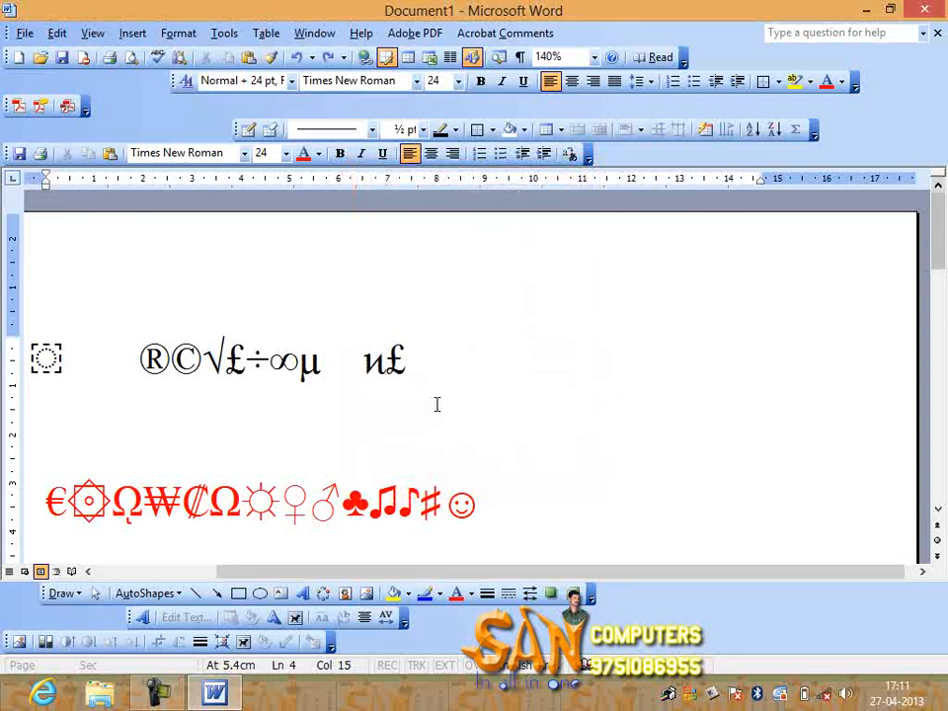
# Start inserting a picture from file and browse to the reference (E:) drive
pyautogui.click(120, 34)
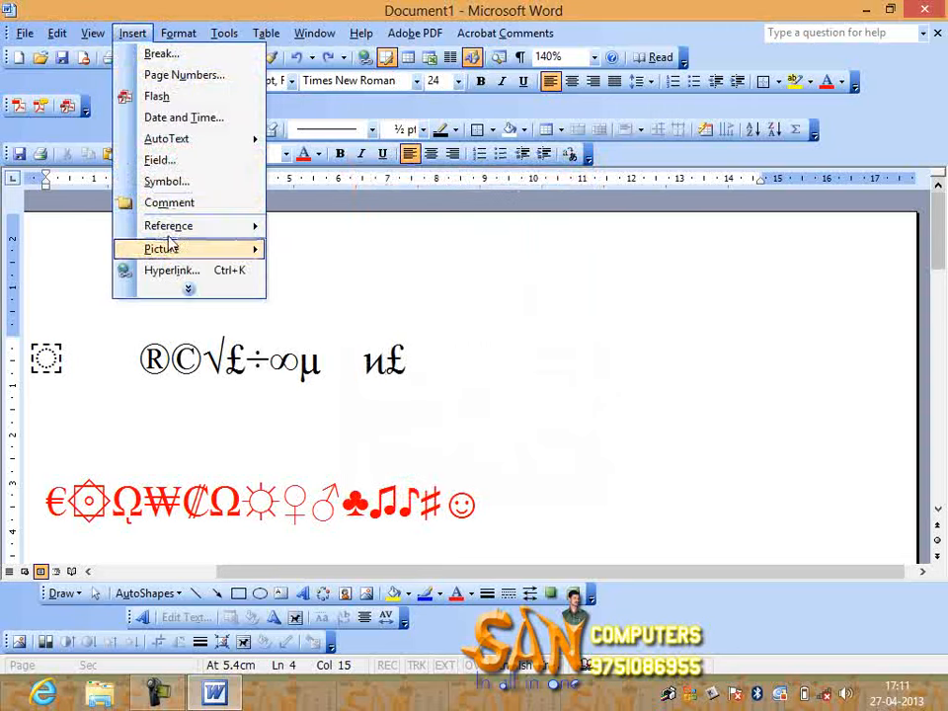
pyautogui.click(179, 289)
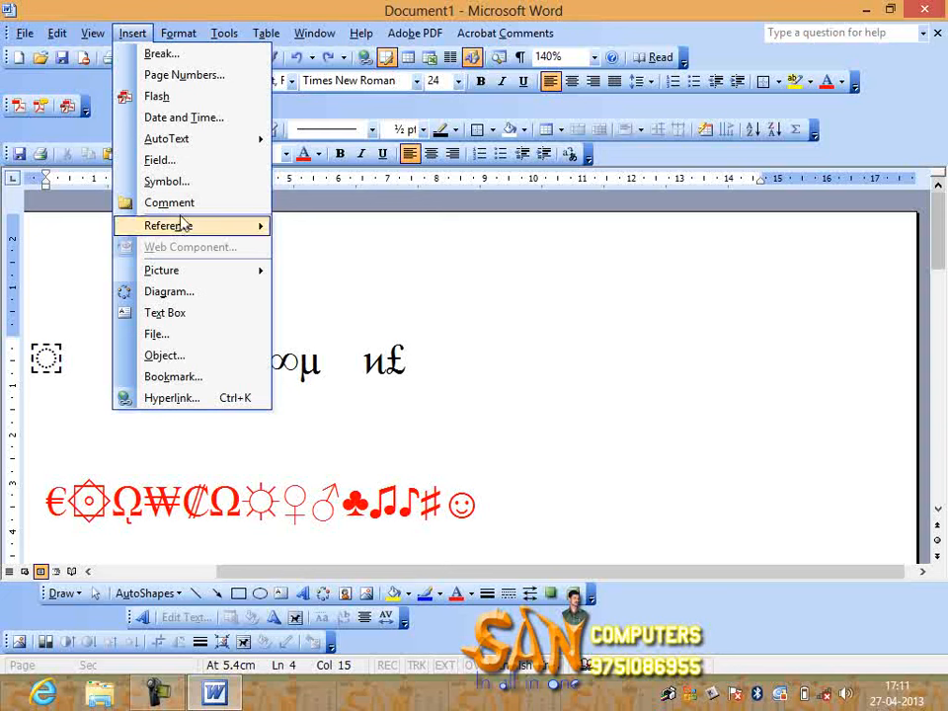
pyautogui.moveTo(182, 233)
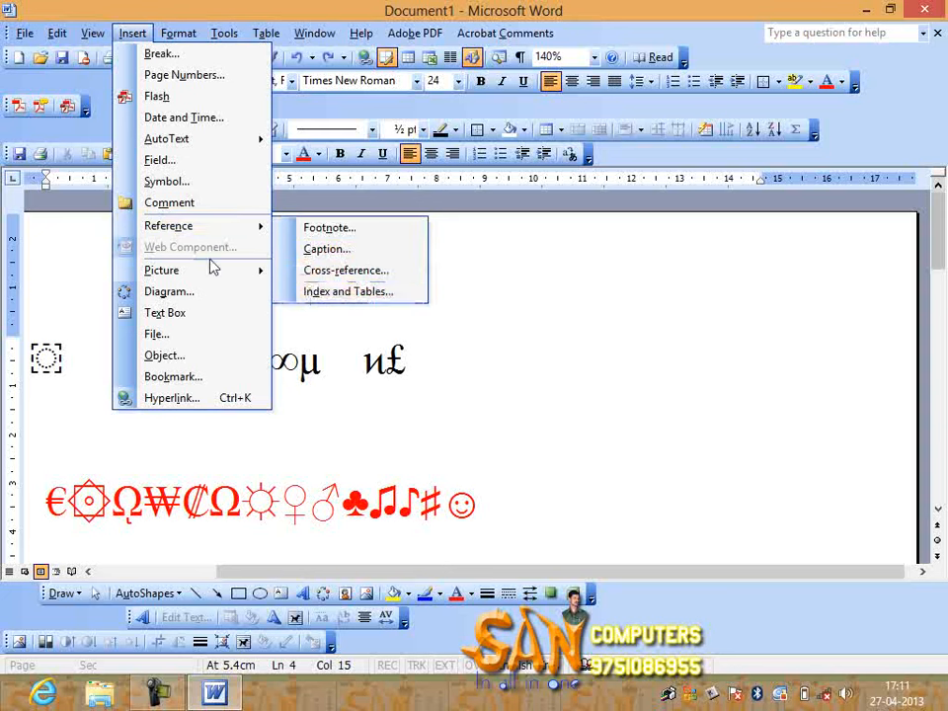
pyautogui.moveTo(188, 280)
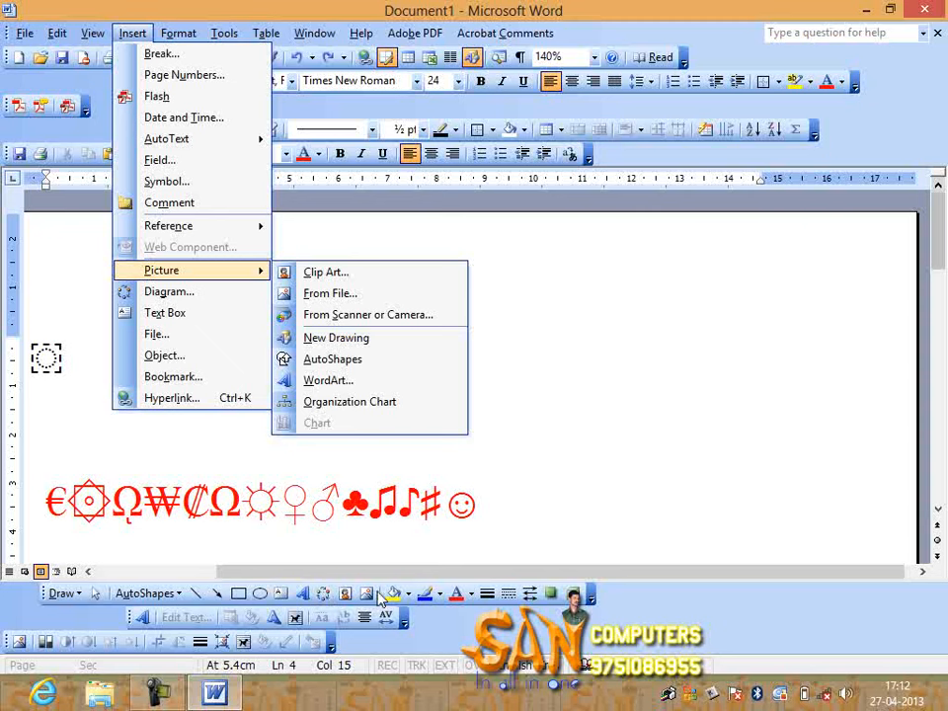
pyautogui.click(331, 296)
pyautogui.click(243, 410)
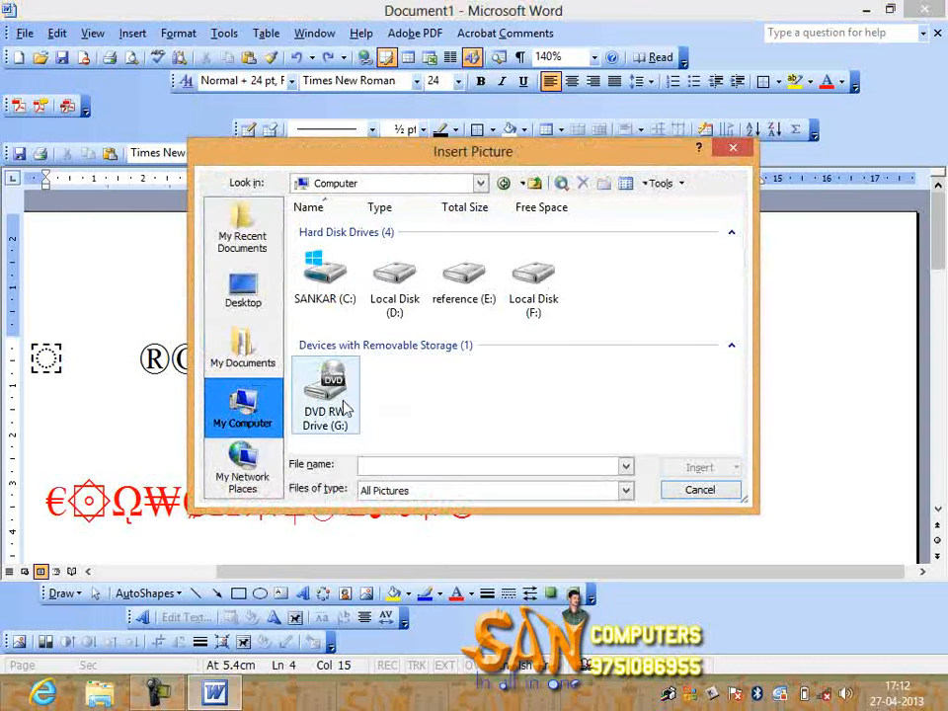
pyautogui.doubleClick(523, 292)
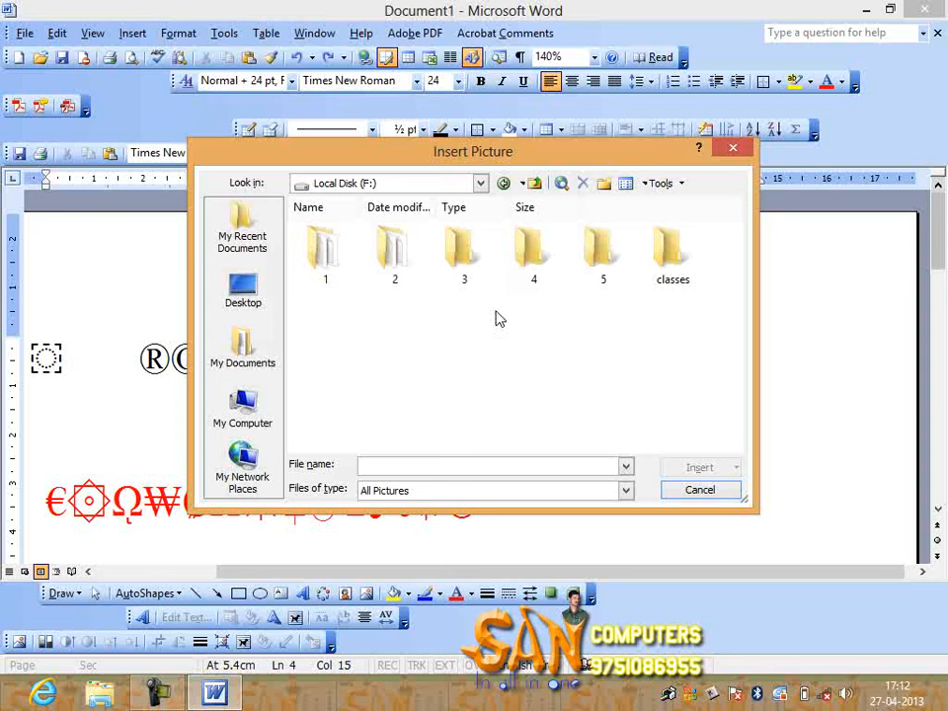
pyautogui.click(247, 415)
pyautogui.click(477, 281)
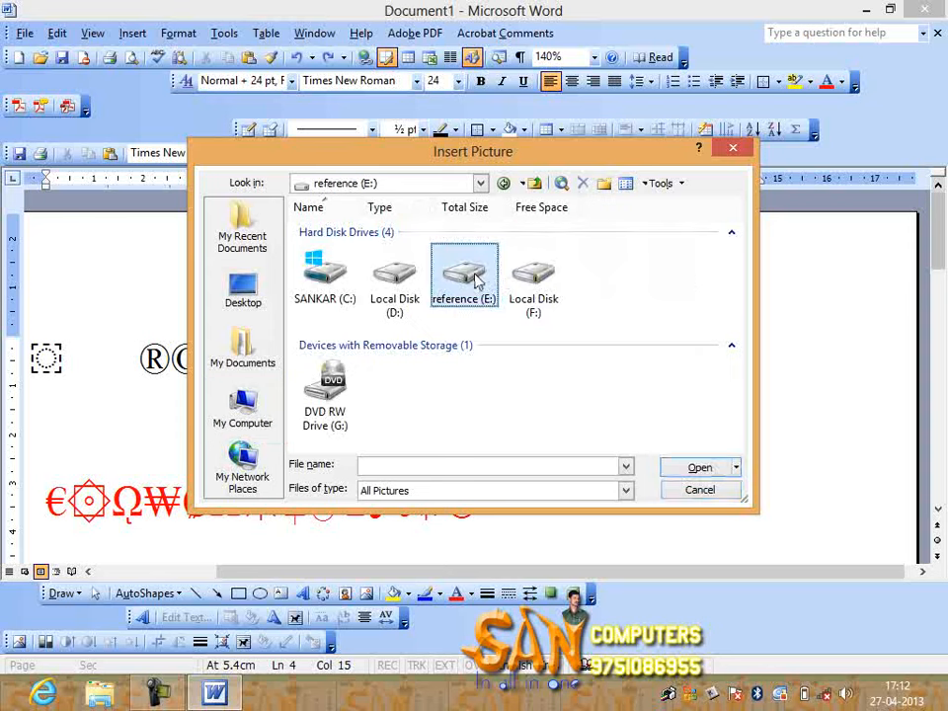
pyautogui.doubleClick(477, 281)
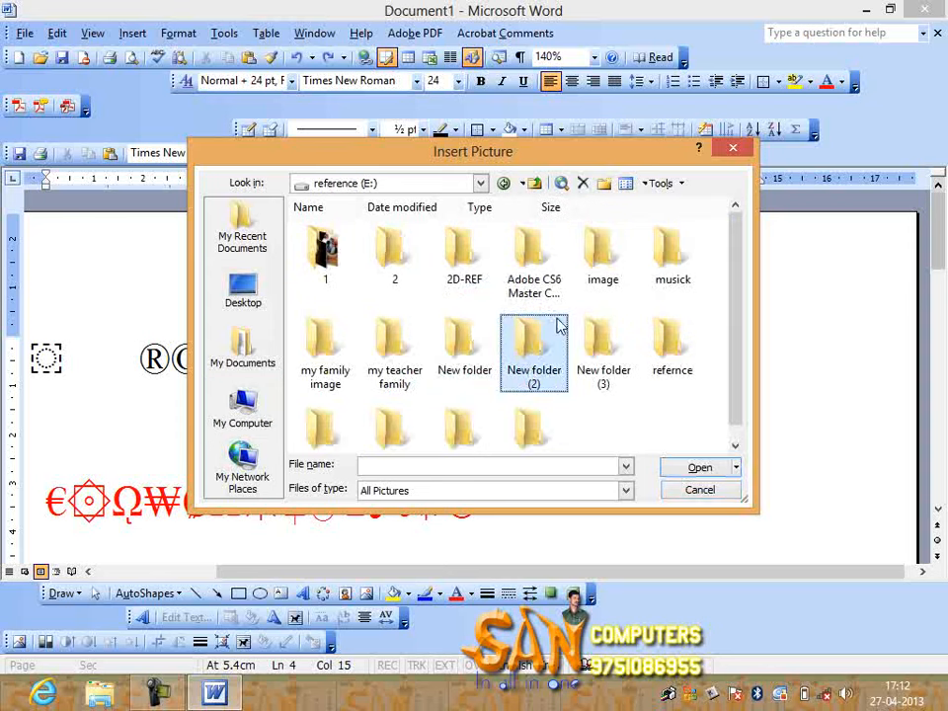
# Insert the picture Wallpaper (9) from the image folder
pyautogui.doubleClick(608, 275)
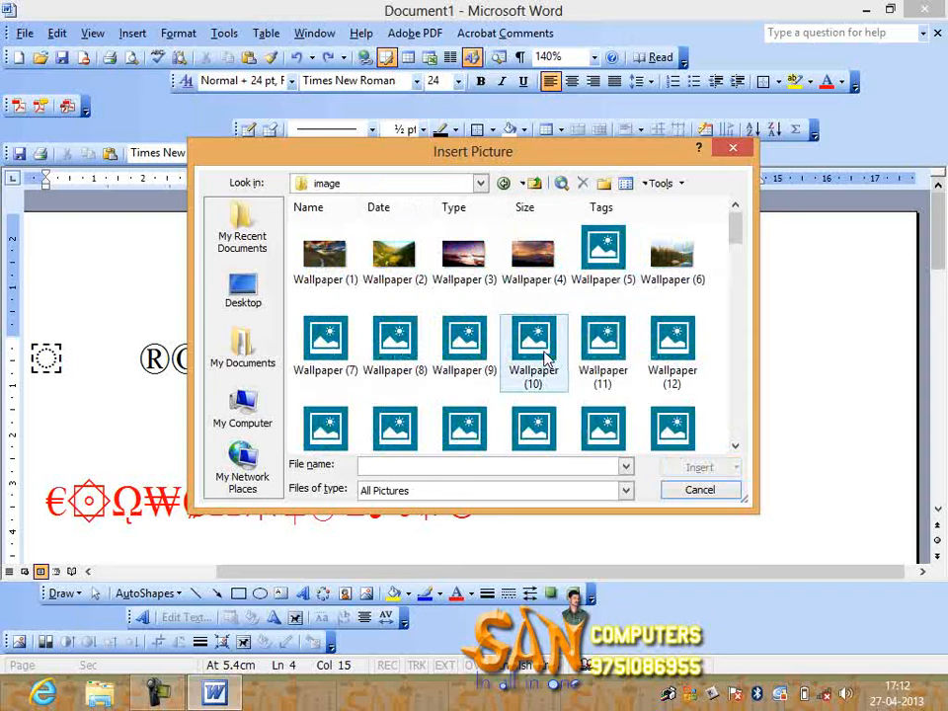
pyautogui.click(467, 344)
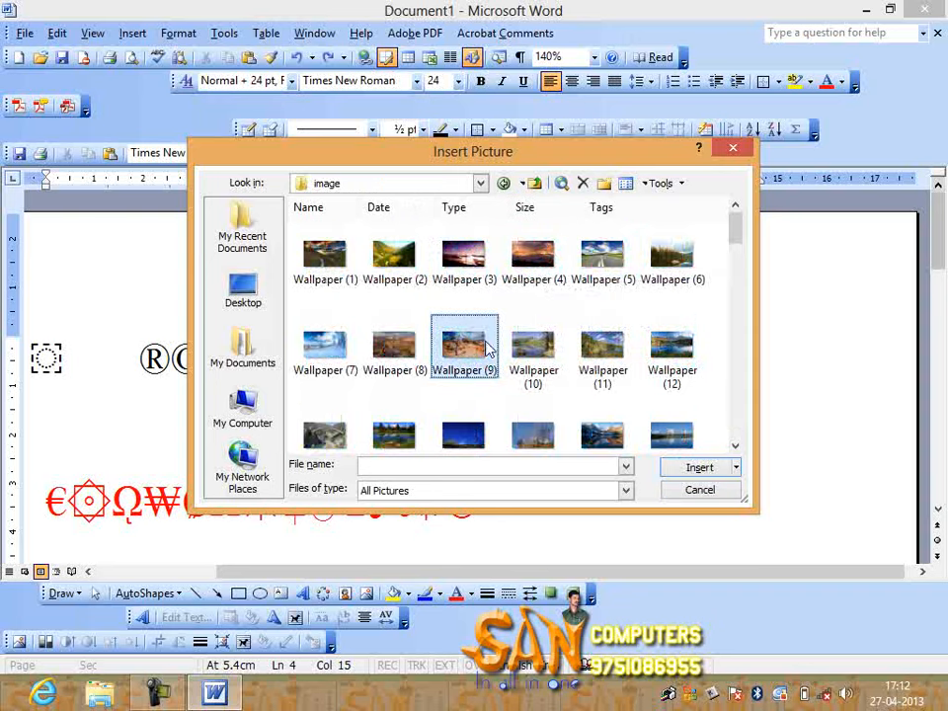
pyautogui.click(685, 471)
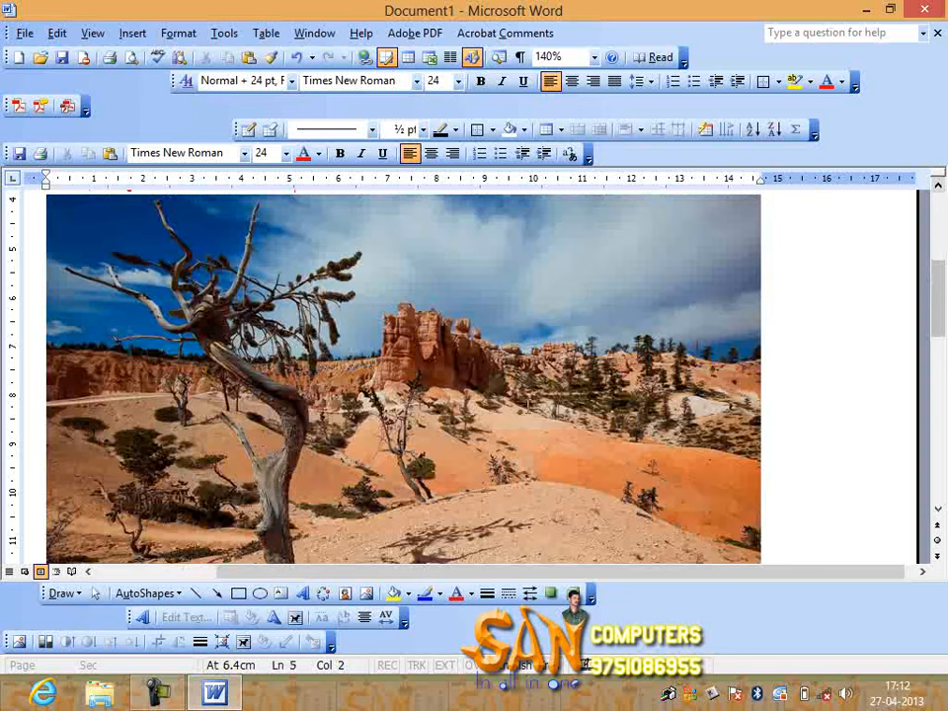
# Shrink the inserted desert landscape picture to about 7 cm wide and set its wrapping style to In front of text
pyautogui.click(571, 348)
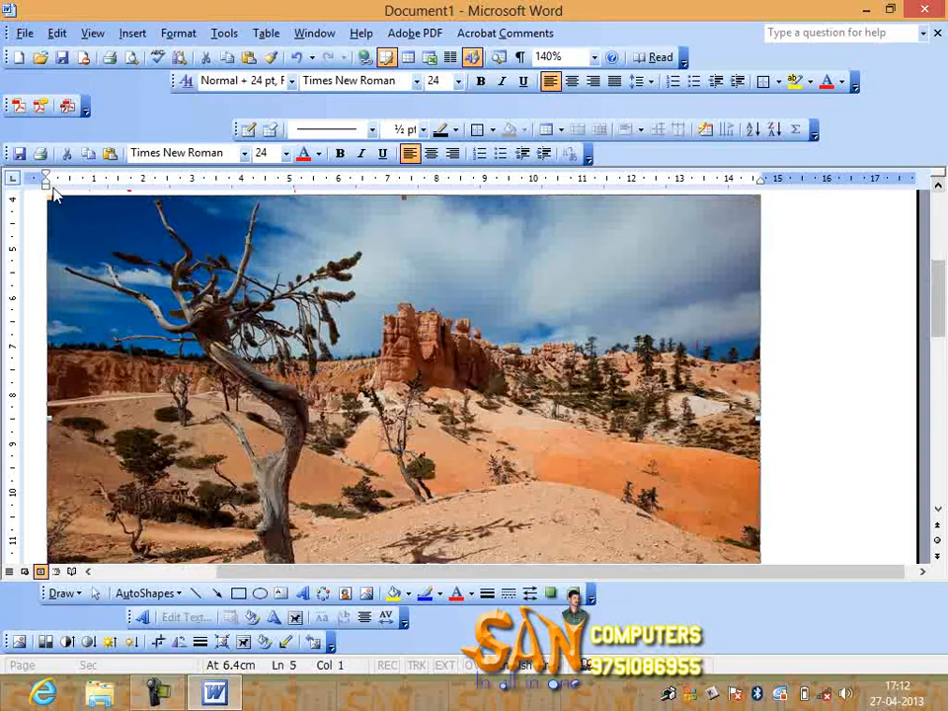
pyautogui.moveTo(45, 187); pyautogui.dragTo(314, 373)
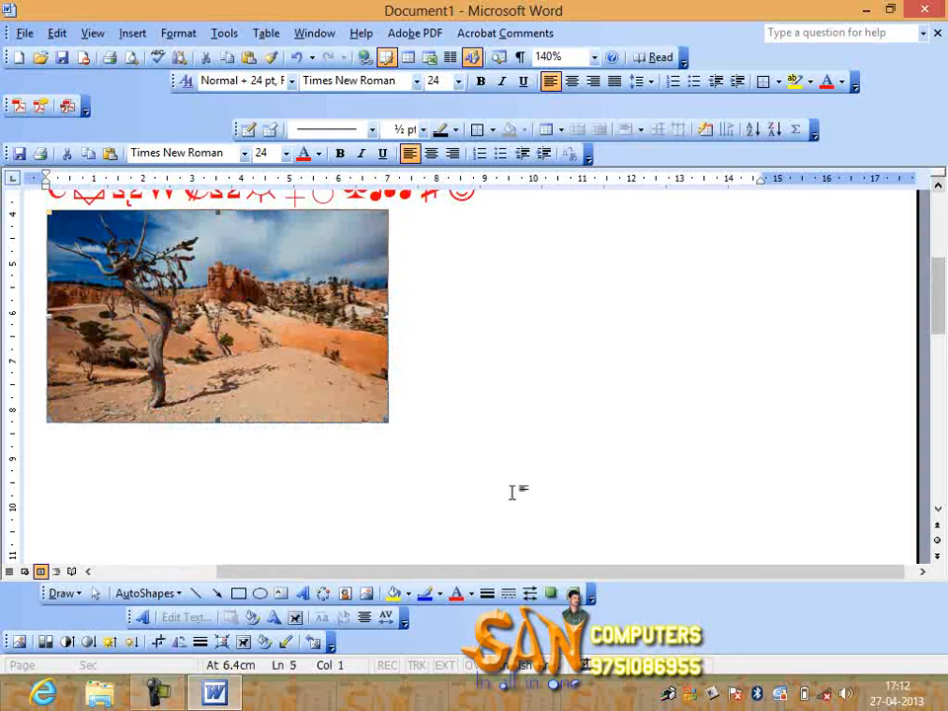
pyautogui.rightClick(191, 314)
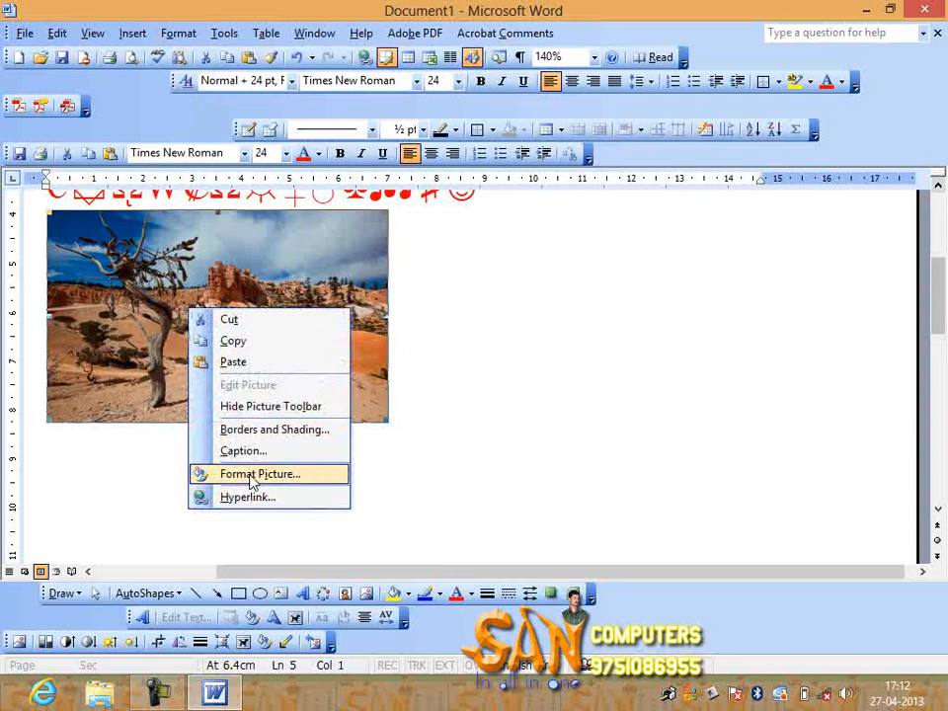
pyautogui.click(259, 474)
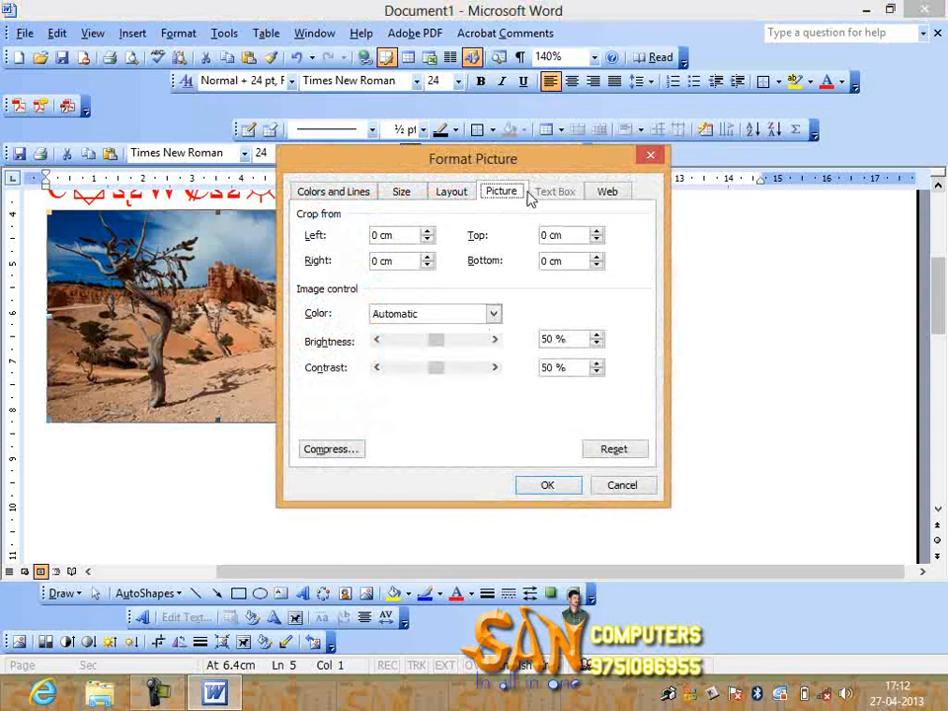
pyautogui.click(451, 195)
pyautogui.click(623, 256)
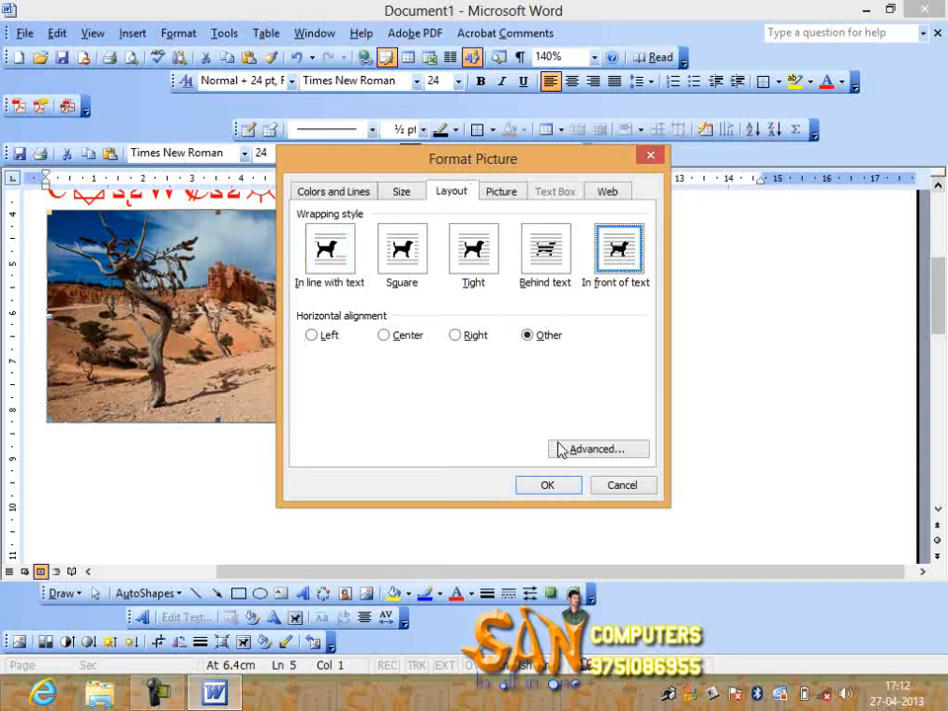
pyautogui.click(549, 486)
# Move the landscape picture just below the red symbol line, slightly in from the margin, and deselect it
pyautogui.moveTo(237, 320); pyautogui.dragTo(371, 478)
pyautogui.moveTo(429, 408); pyautogui.dragTo(332, 332)
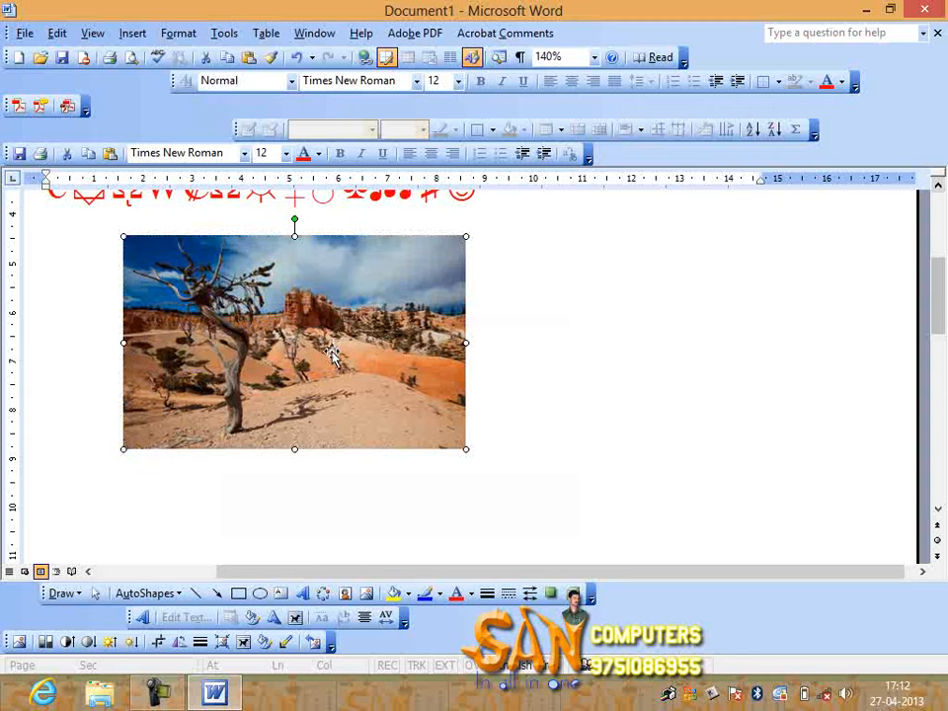
pyautogui.click(574, 326)
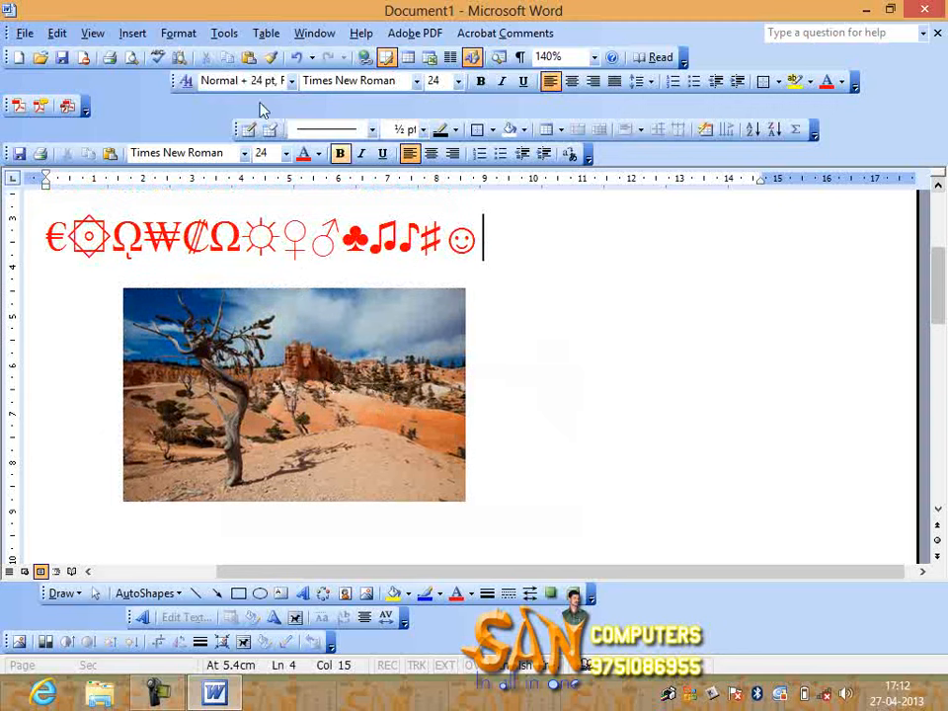
# Insert the picture CG_004 from folder 2 on the reference (E:) drive
pyautogui.click(133, 32)
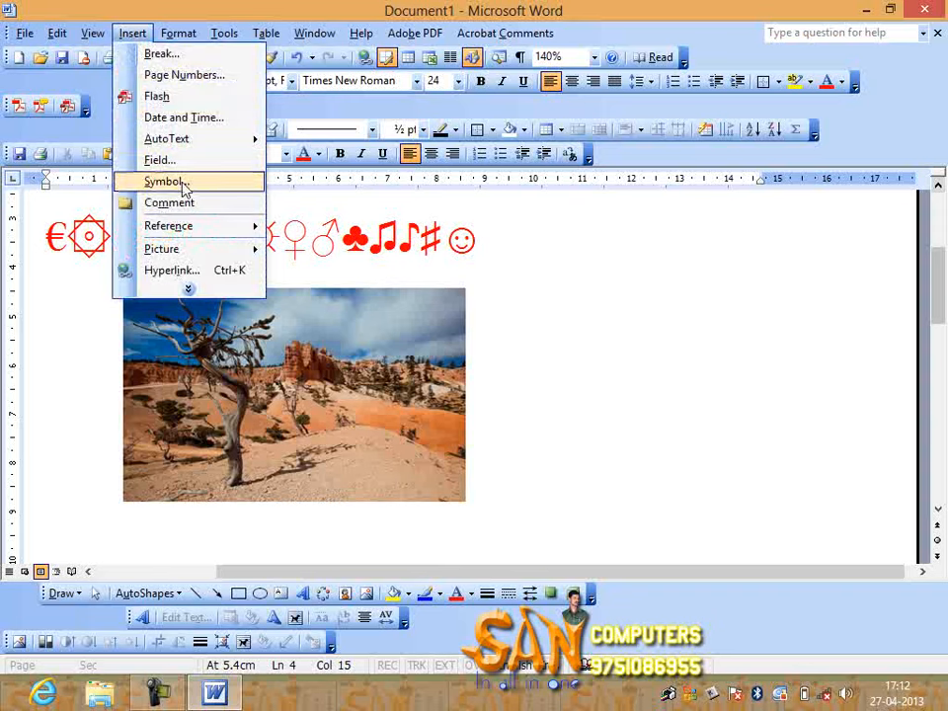
pyautogui.click(307, 273)
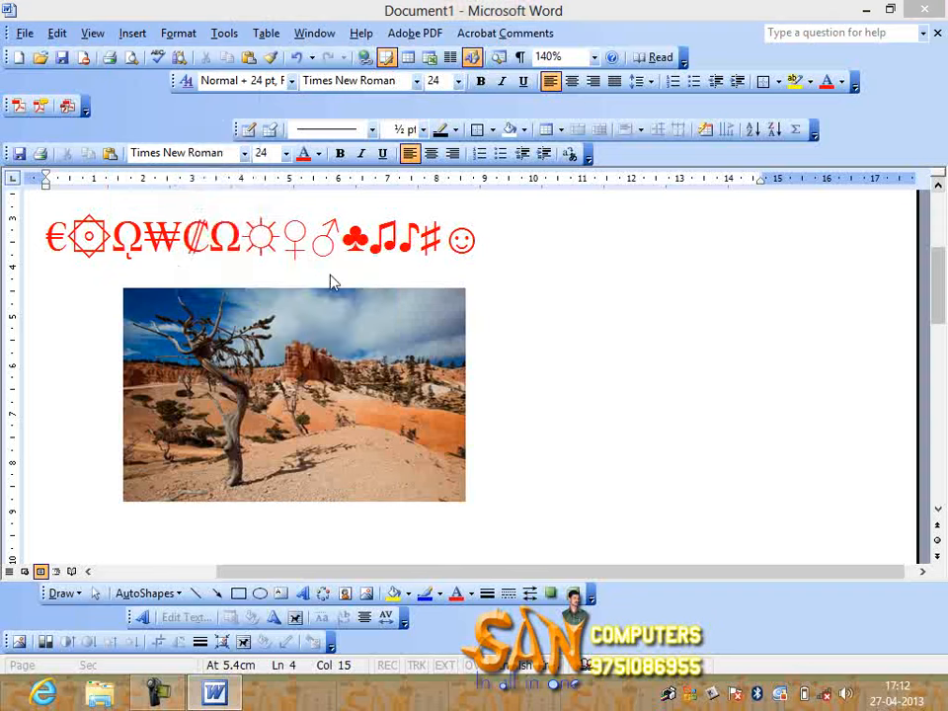
pyautogui.moveTo(732, 223); pyautogui.dragTo(743, 306)
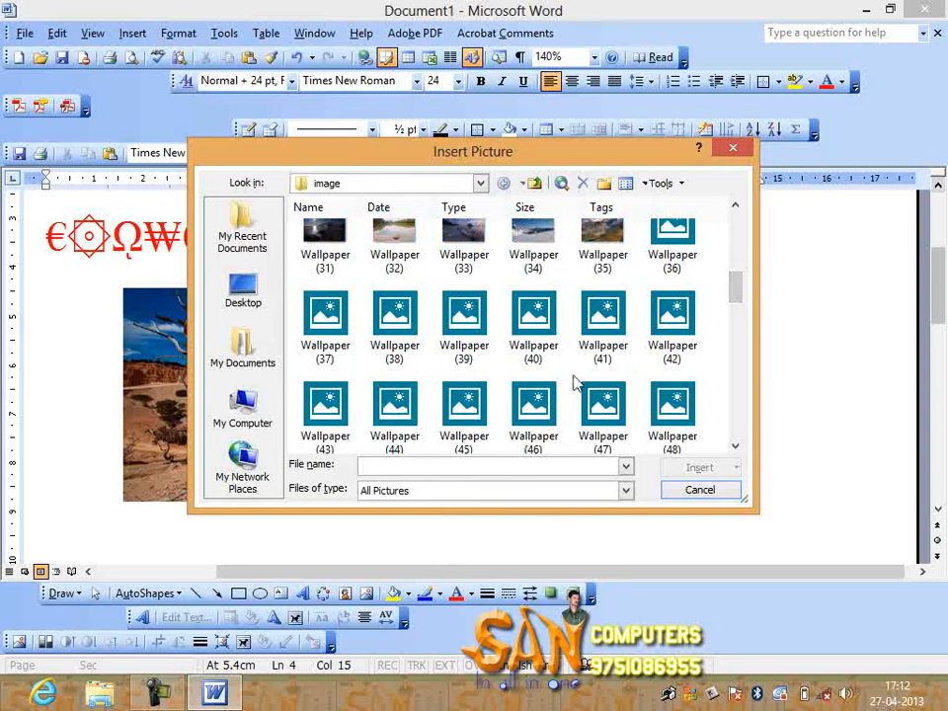
pyautogui.click(535, 183)
pyautogui.doubleClick(395, 252)
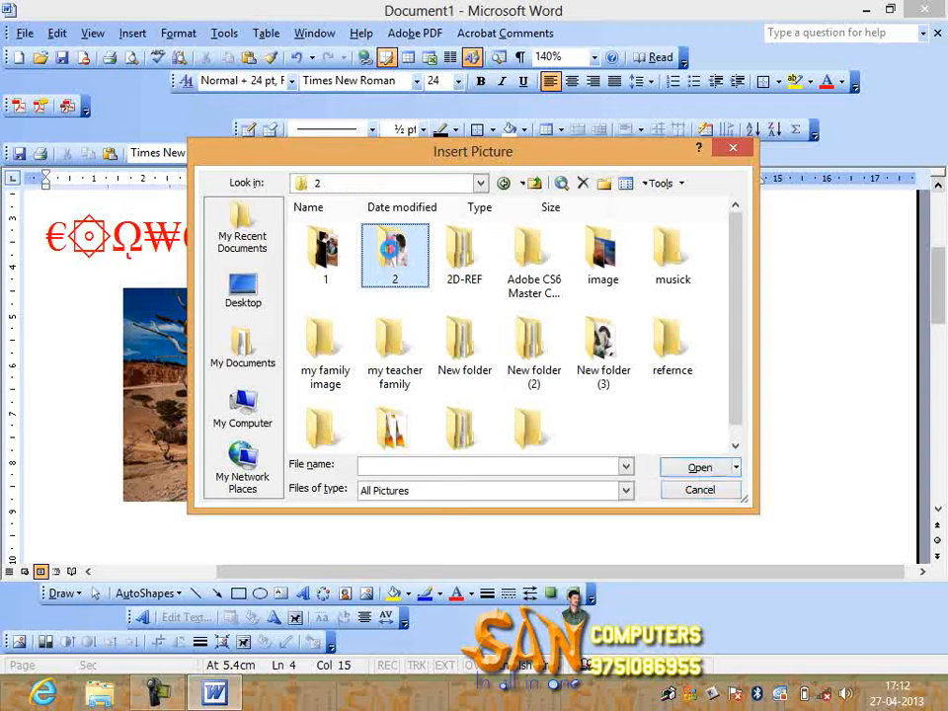
pyautogui.click(533, 252)
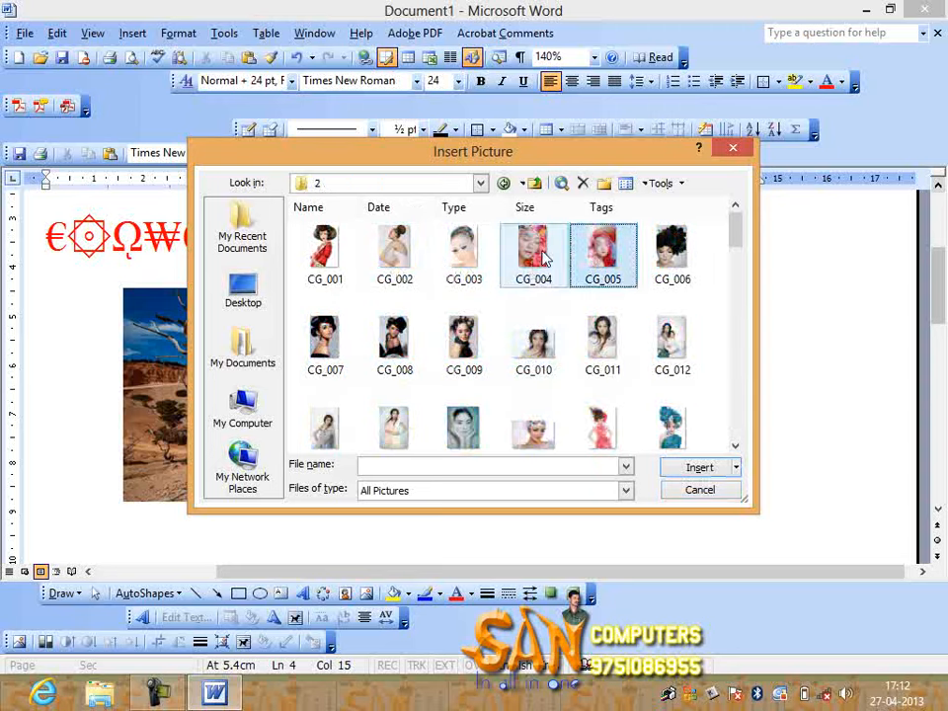
pyautogui.click(697, 469)
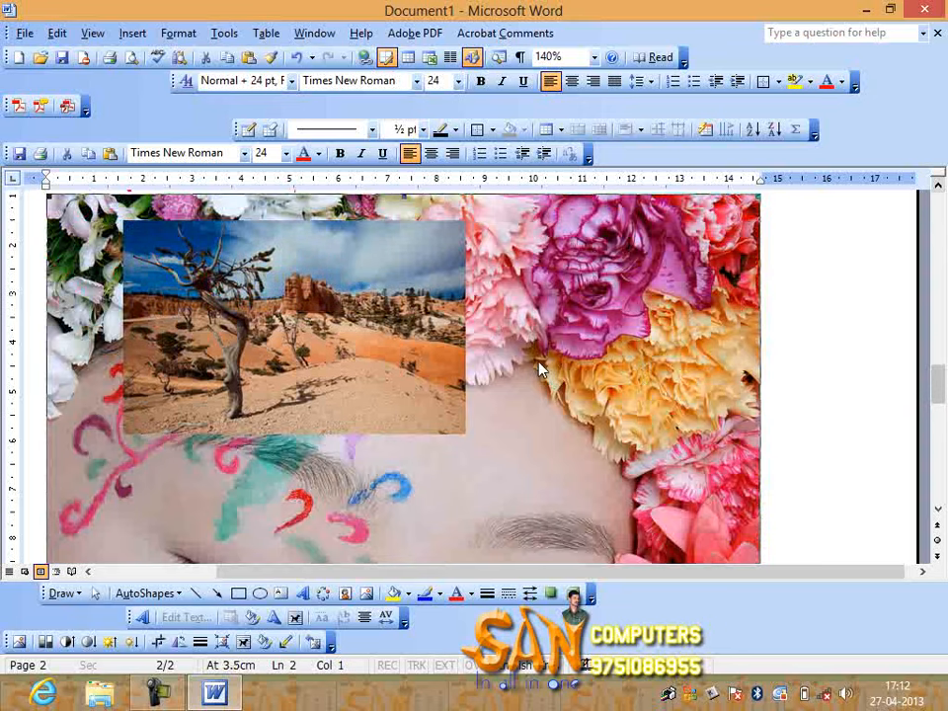
# Set the wrapping style of the flower portrait to In front of text
pyautogui.rightClick(631, 428)
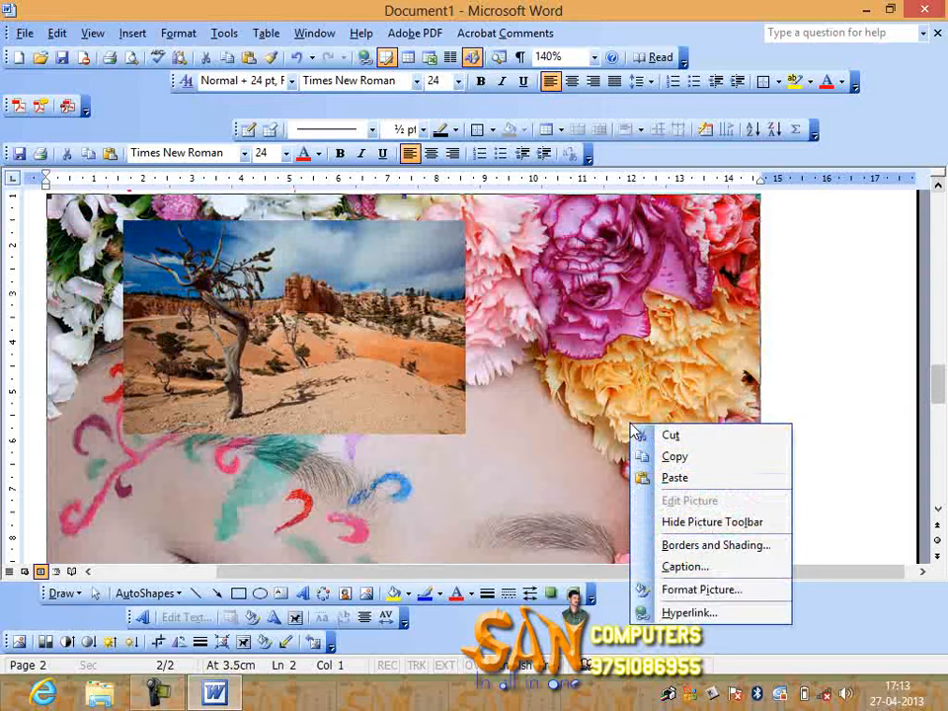
pyautogui.click(688, 596)
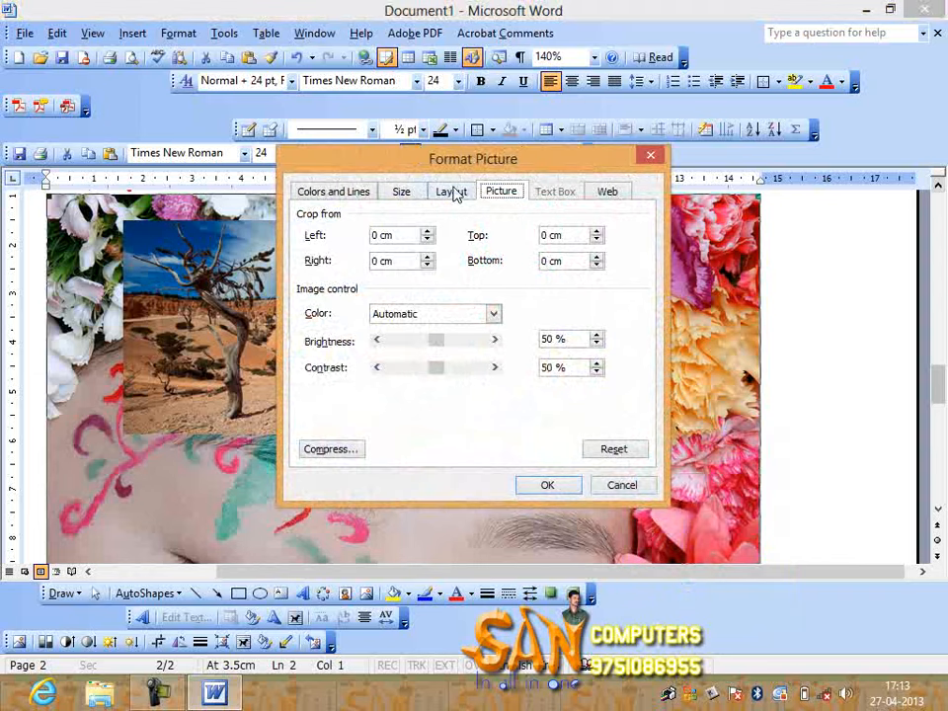
pyautogui.click(453, 192)
pyautogui.click(619, 251)
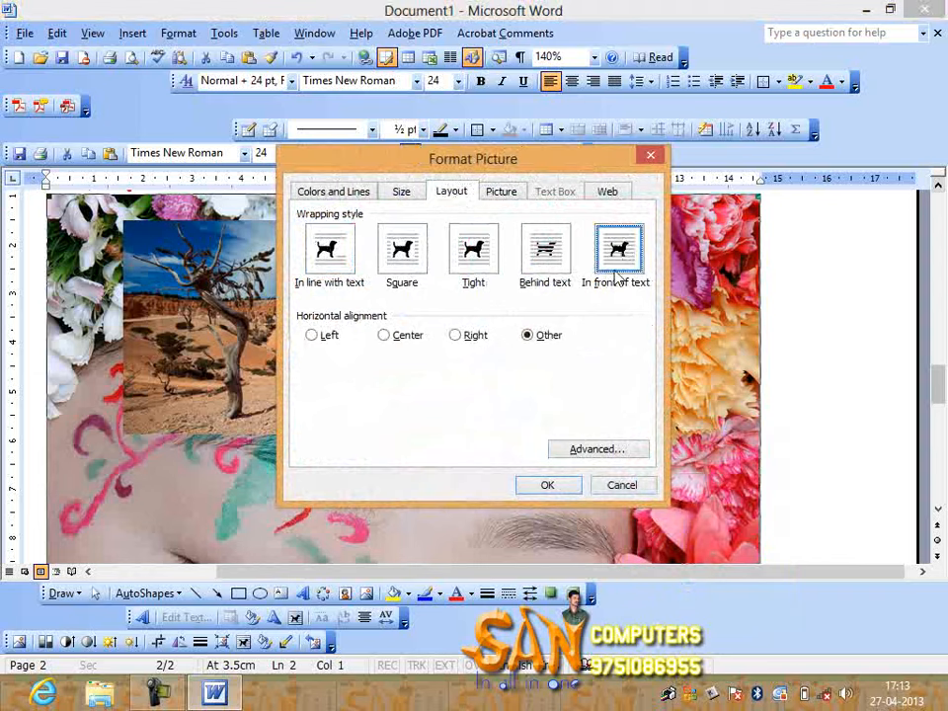
pyautogui.click(548, 485)
# Shrink the flower portrait to about 1.5 cm wide and place it beside the landscape picture, level with its upper edge
pyautogui.moveTo(162, 402); pyautogui.dragTo(411, 322)
pyautogui.moveTo(468, 364); pyautogui.dragTo(281, 336)
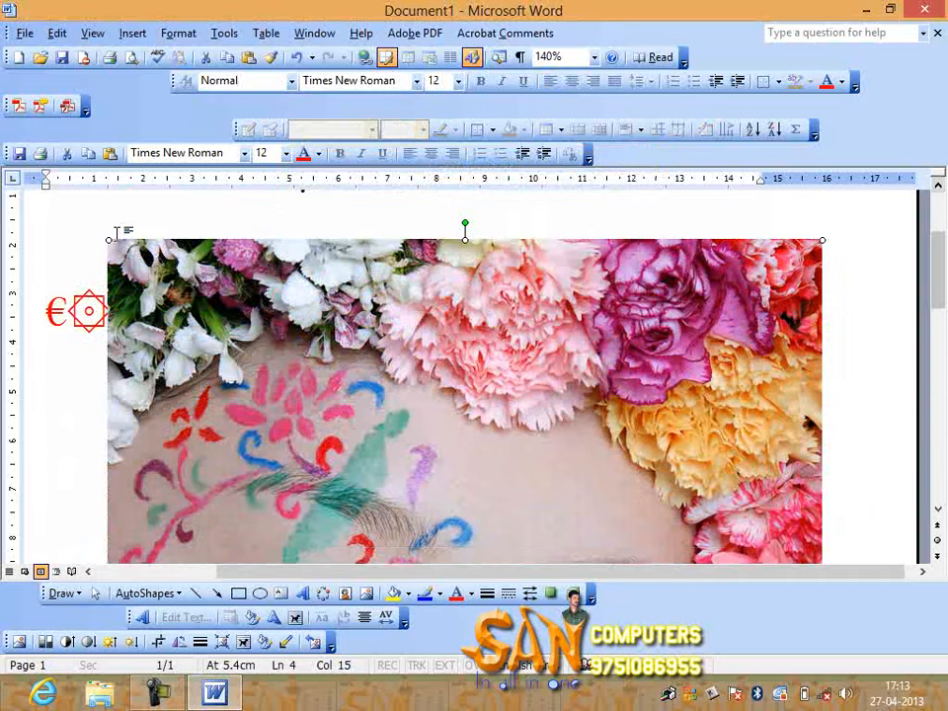
pyautogui.moveTo(112, 243); pyautogui.dragTo(604, 530)
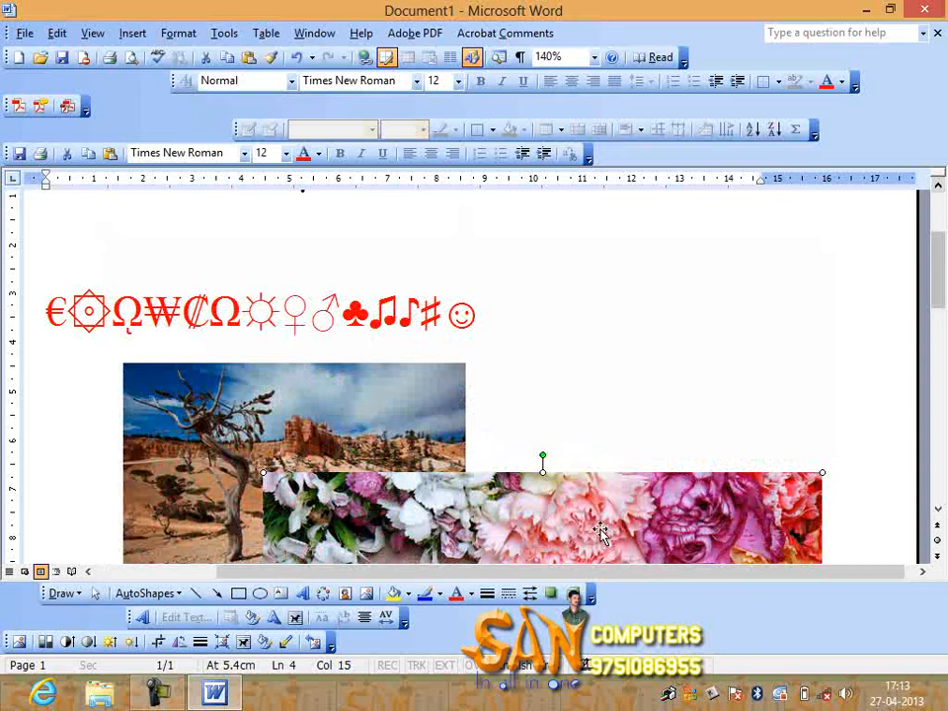
pyautogui.moveTo(546, 530); pyautogui.dragTo(485, 285)
pyautogui.moveTo(196, 222); pyautogui.dragTo(542, 514)
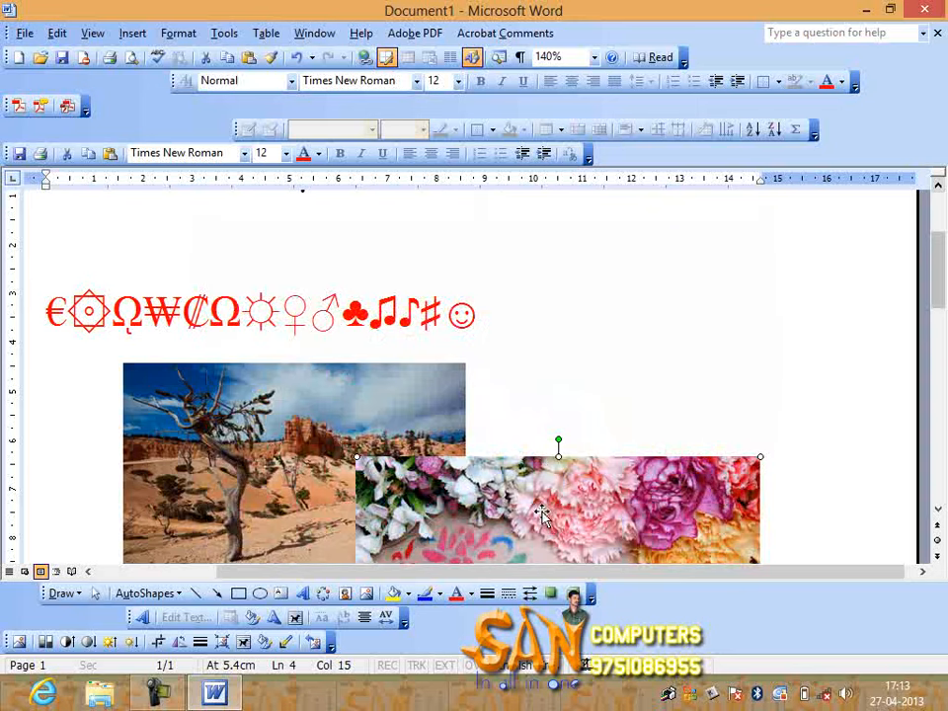
pyautogui.moveTo(602, 273); pyautogui.dragTo(576, 279)
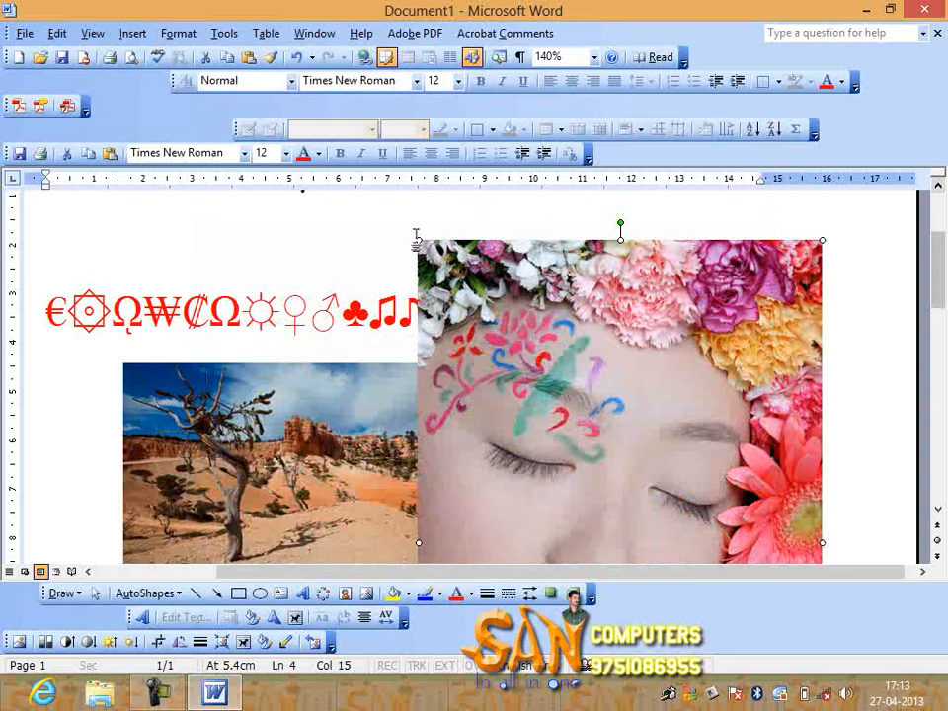
pyautogui.moveTo(417, 237); pyautogui.dragTo(631, 392)
pyautogui.moveTo(664, 450); pyautogui.dragTo(644, 295)
pyautogui.moveTo(507, 253); pyautogui.dragTo(581, 360)
pyautogui.moveTo(704, 497); pyautogui.dragTo(649, 359)
pyautogui.moveTo(527, 222); pyautogui.dragTo(671, 441)
pyautogui.moveTo(720, 493); pyautogui.dragTo(622, 404)
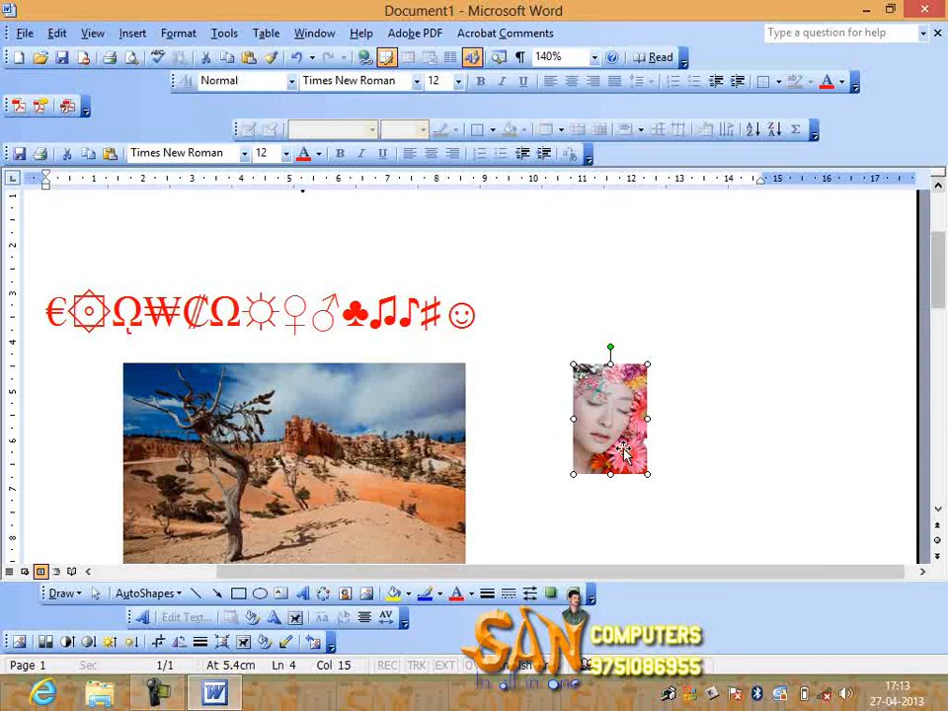
# Insert the picture of the spotted orange newt from the image folder on the reference (E:) drive
pyautogui.click(133, 33)
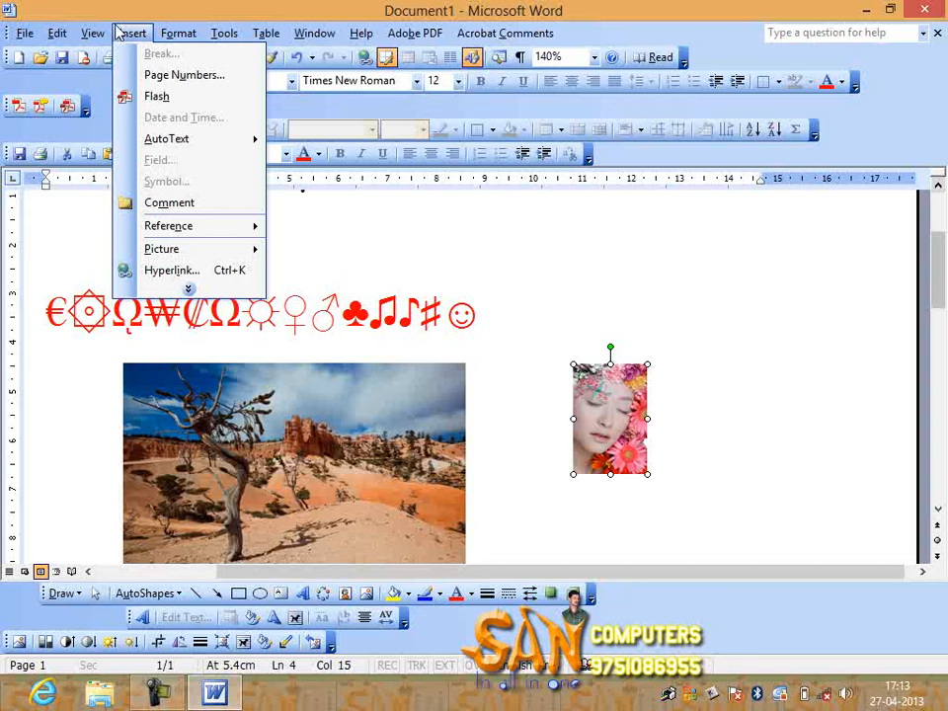
pyautogui.moveTo(196, 250)
pyautogui.click(334, 278)
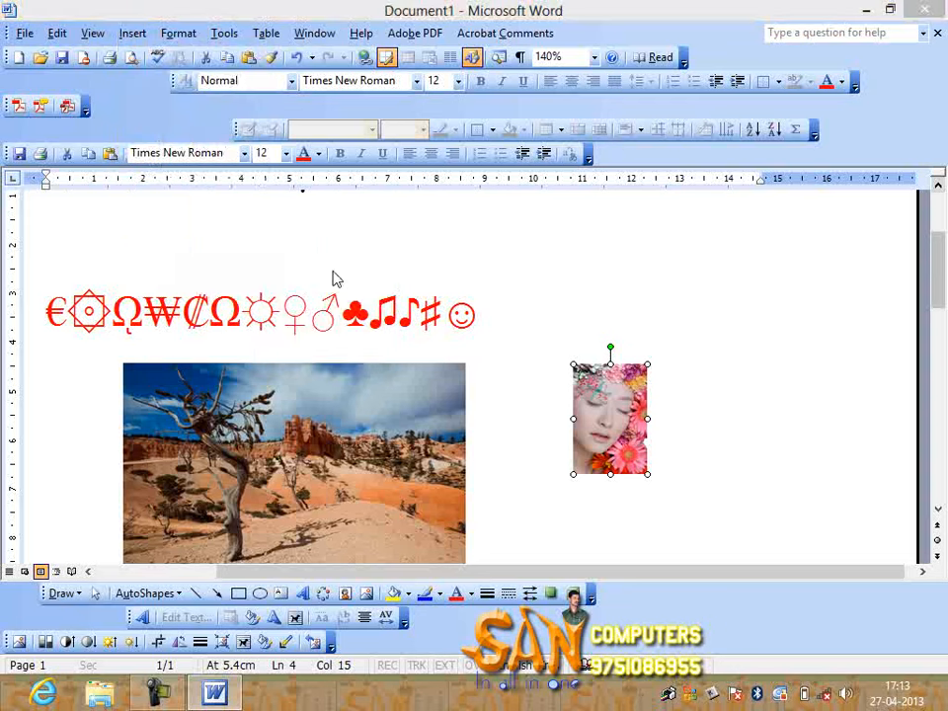
pyautogui.click(534, 183)
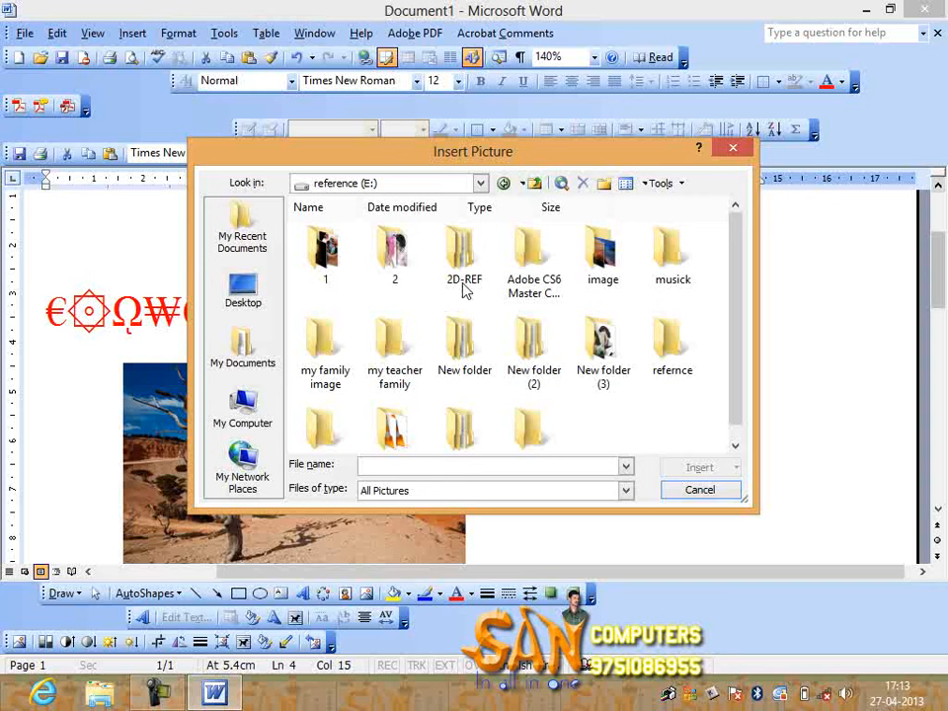
pyautogui.click(534, 254)
pyautogui.click(603, 252)
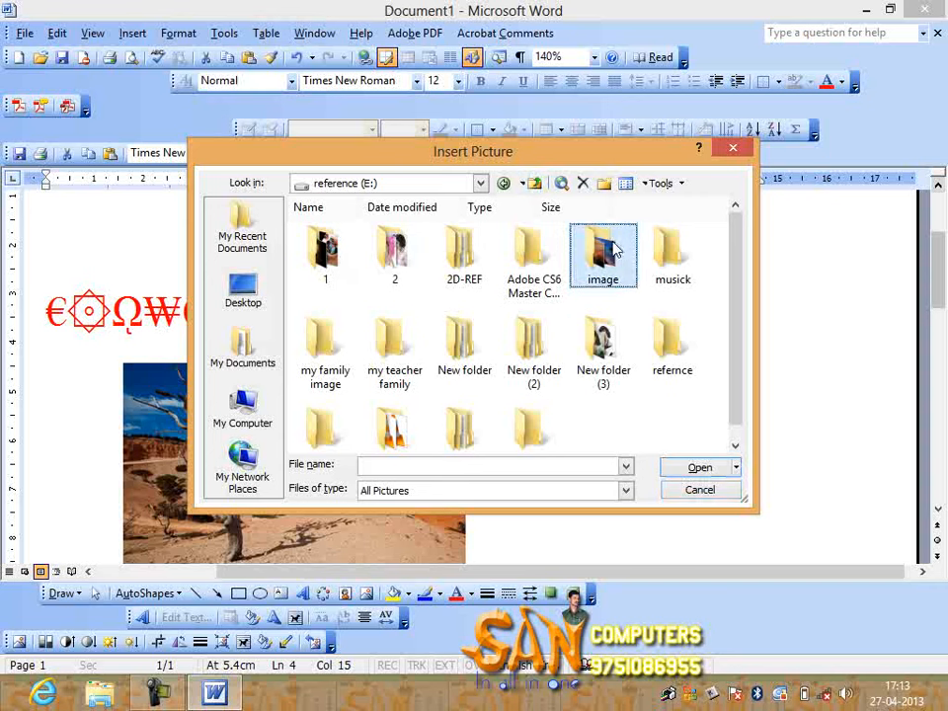
pyautogui.doubleClick(609, 279)
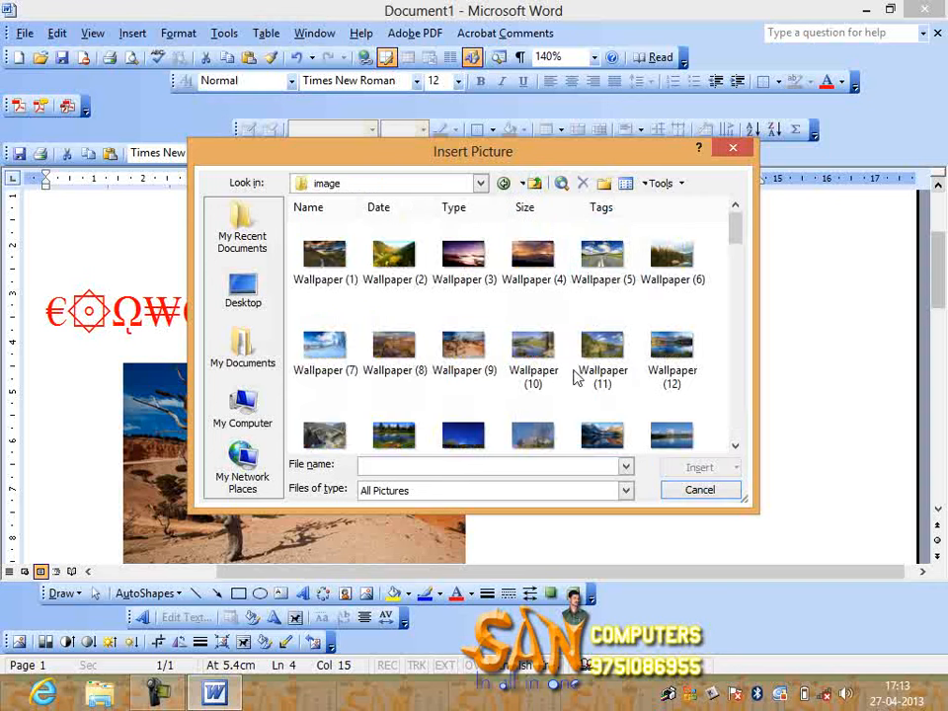
pyautogui.scroll(-2, 720, 351)
pyautogui.scroll(-5, 721, 351)
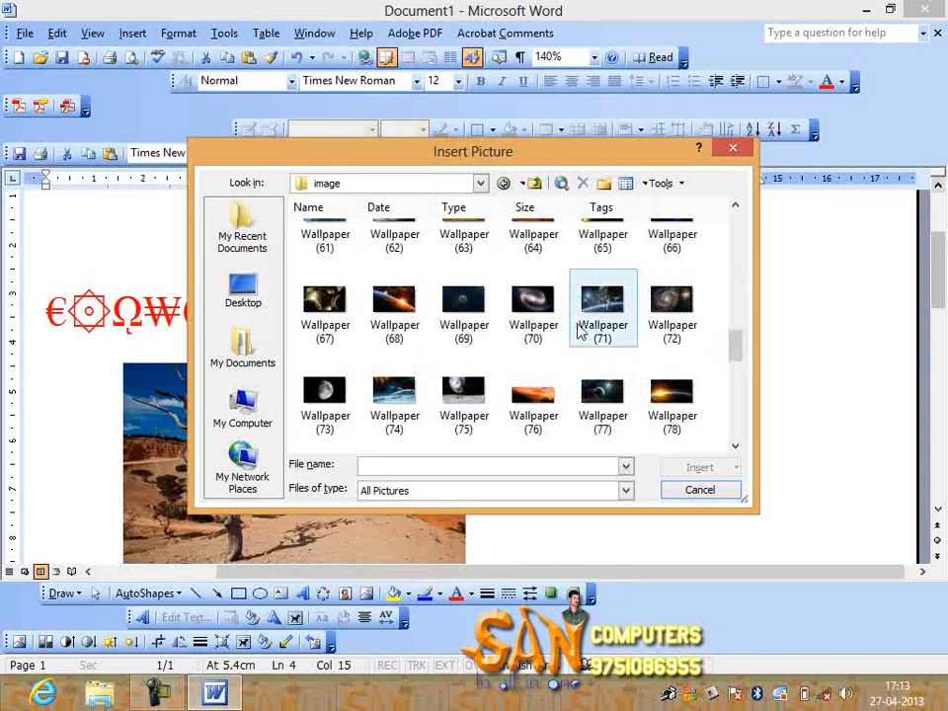
pyautogui.scroll(-5, 578, 322)
pyautogui.click(476, 326)
pyautogui.click(531, 247)
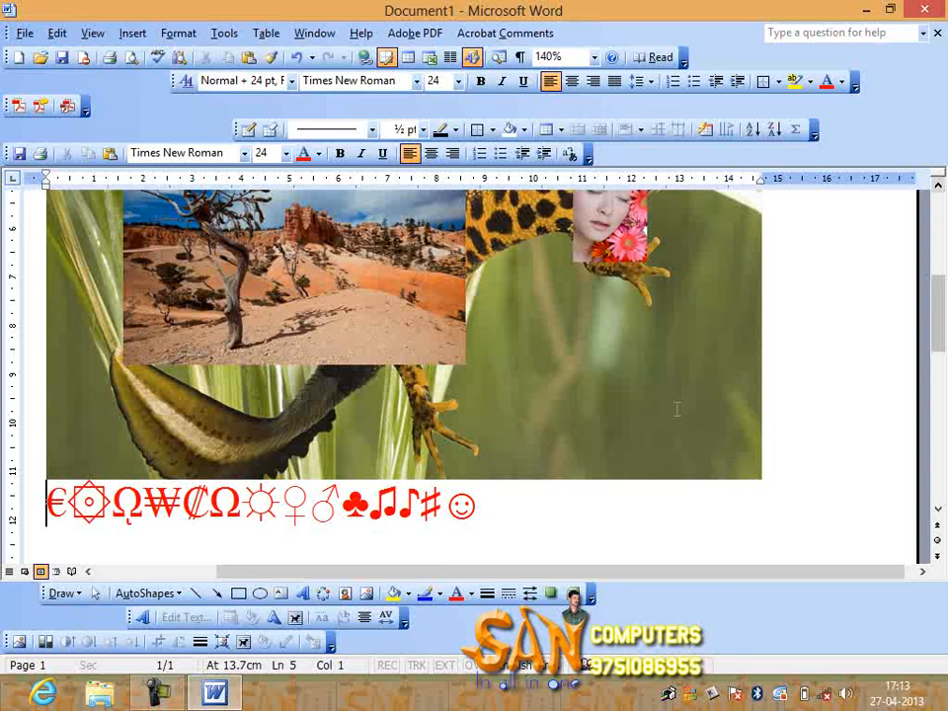
# Set the wrapping style of the newt picture to In front of text
pyautogui.rightClick(632, 388)
pyautogui.click(698, 555)
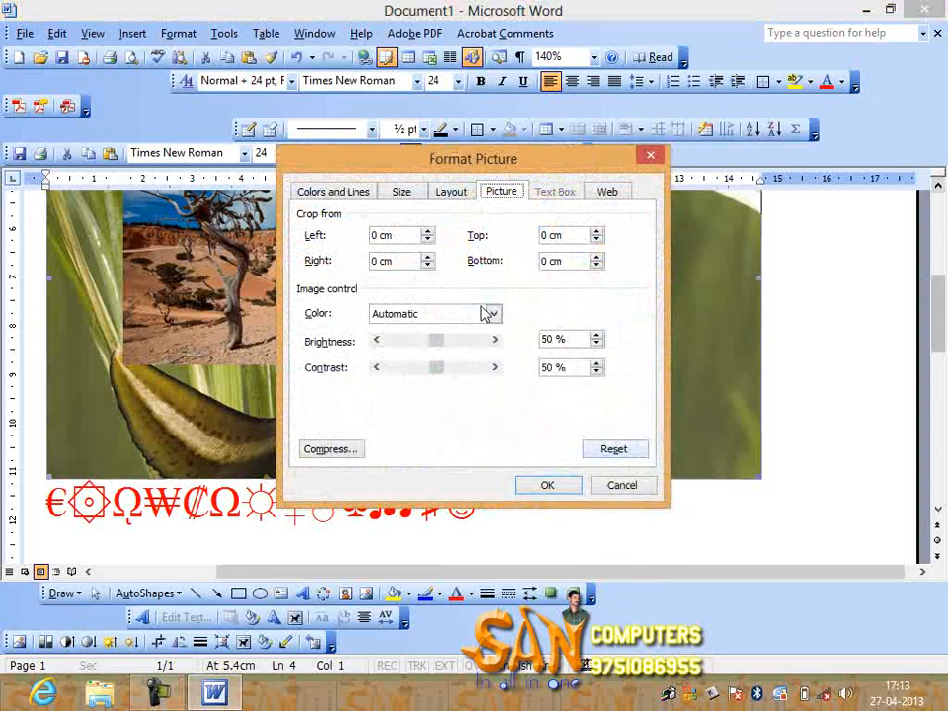
pyautogui.click(452, 191)
pyautogui.click(617, 247)
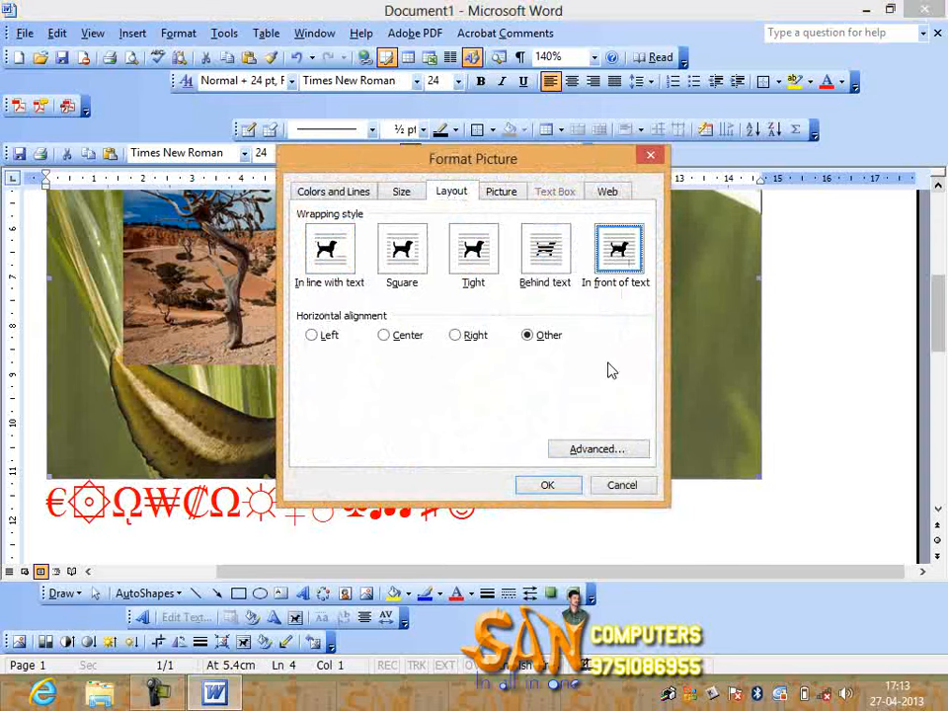
pyautogui.click(549, 487)
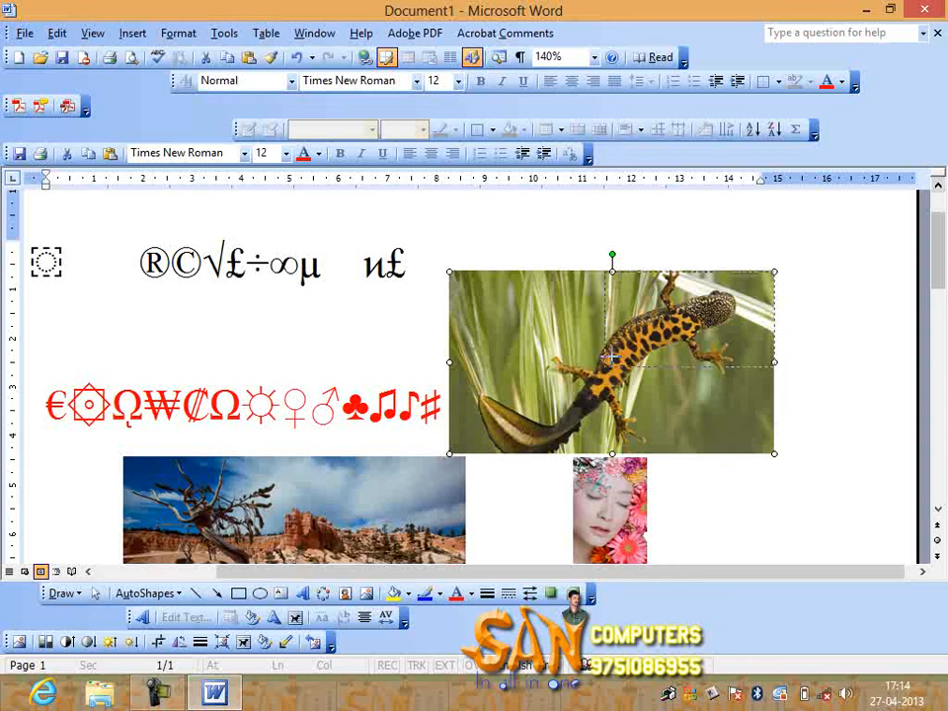
# Shrink the newt picture to about 3.2 cm wide and place it above and slightly right of the flower portrait
pyautogui.moveTo(449, 454); pyautogui.dragTo(619, 356)
pyautogui.moveTo(695, 311); pyautogui.dragTo(734, 385)
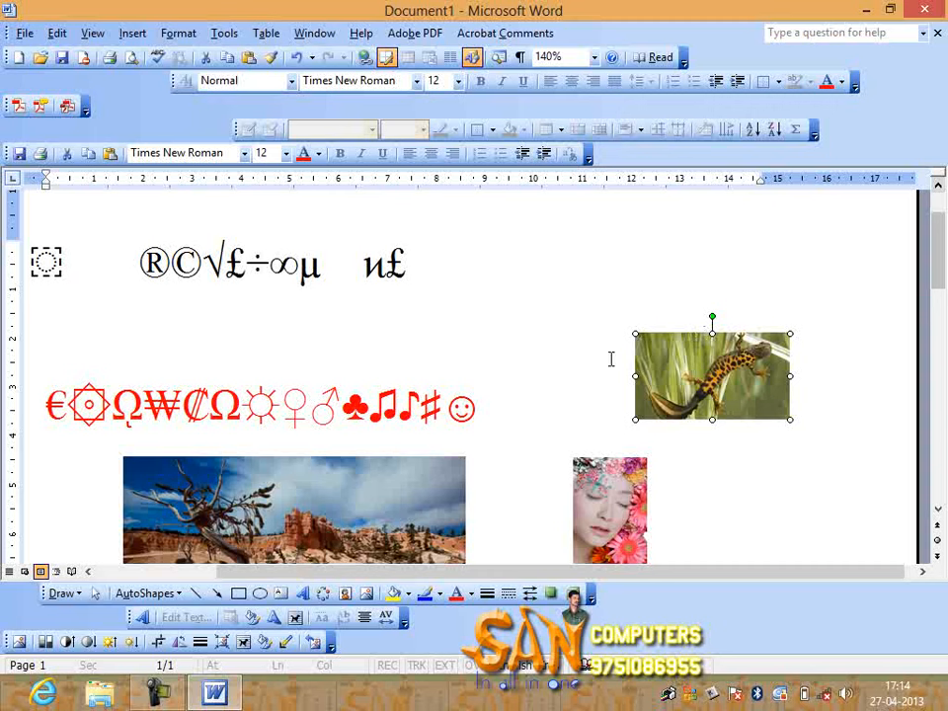
# Float the Drawing toolbar over the page and open its Insert Picture dialog, closing it without choosing a file
pyautogui.click(132, 32)
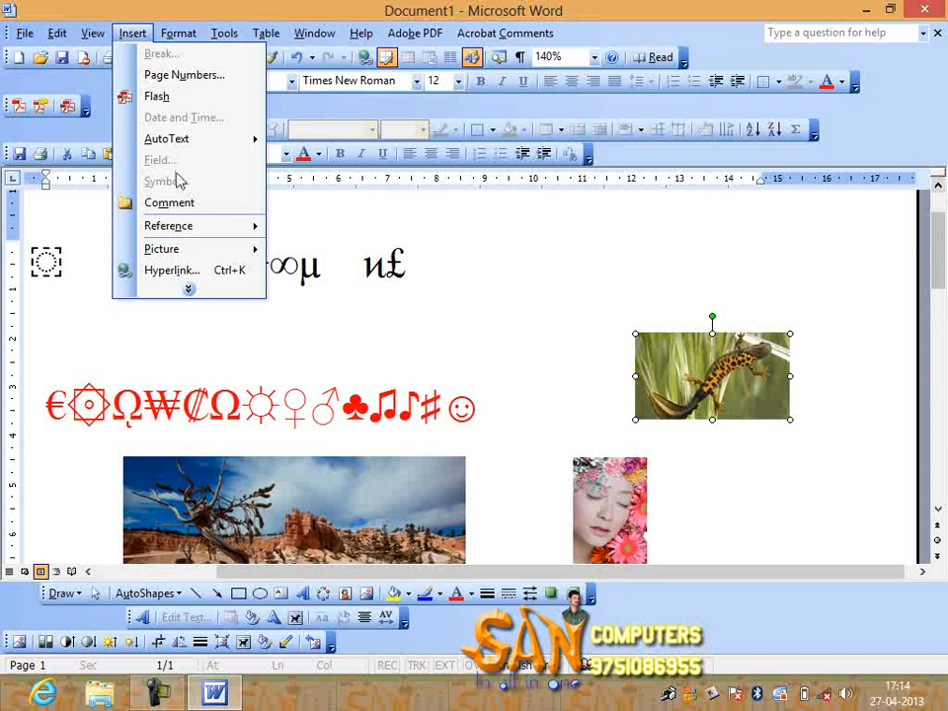
pyautogui.moveTo(186, 252)
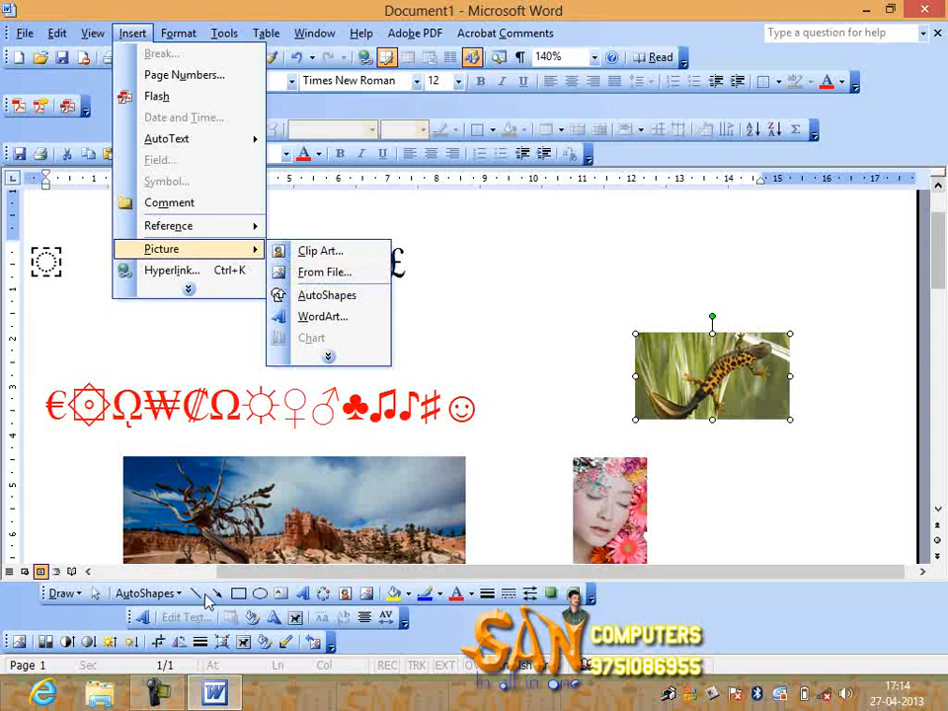
pyautogui.click(99, 605)
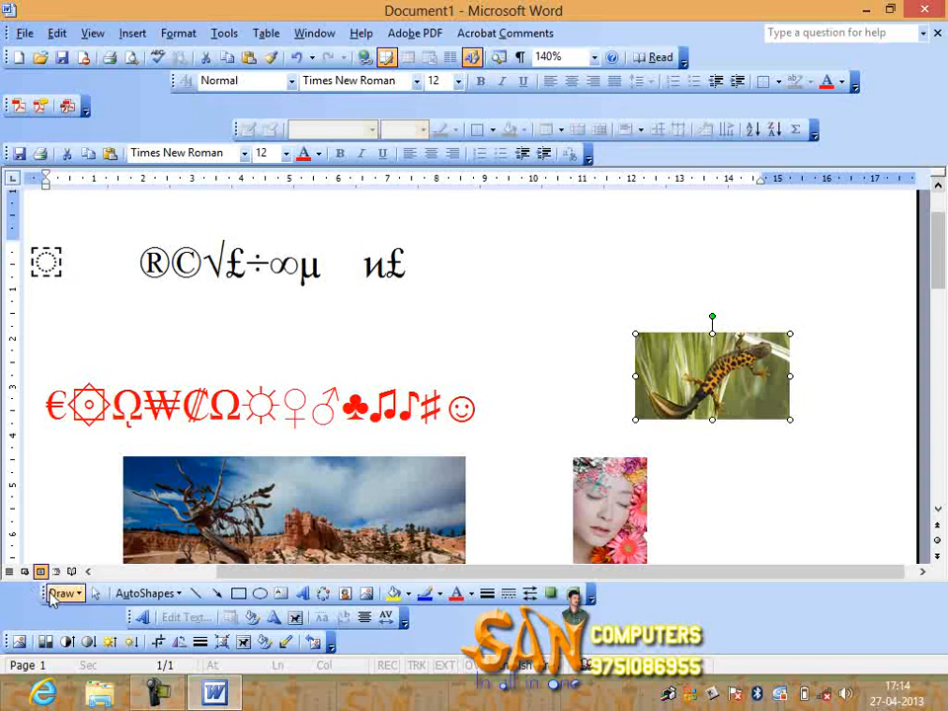
pyautogui.moveTo(39, 593); pyautogui.dragTo(102, 479)
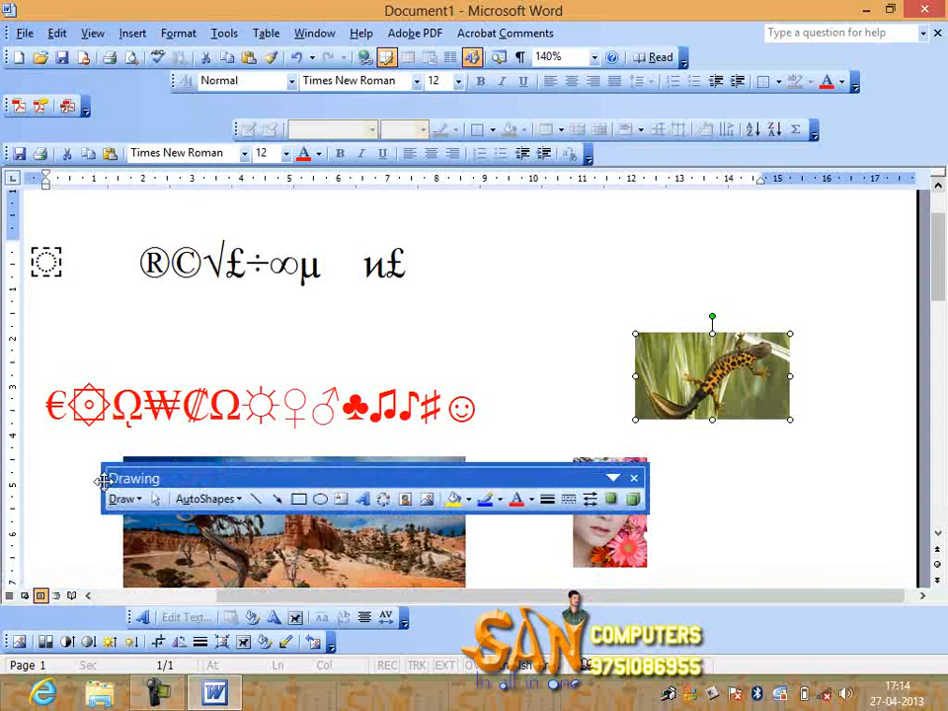
pyautogui.click(426, 499)
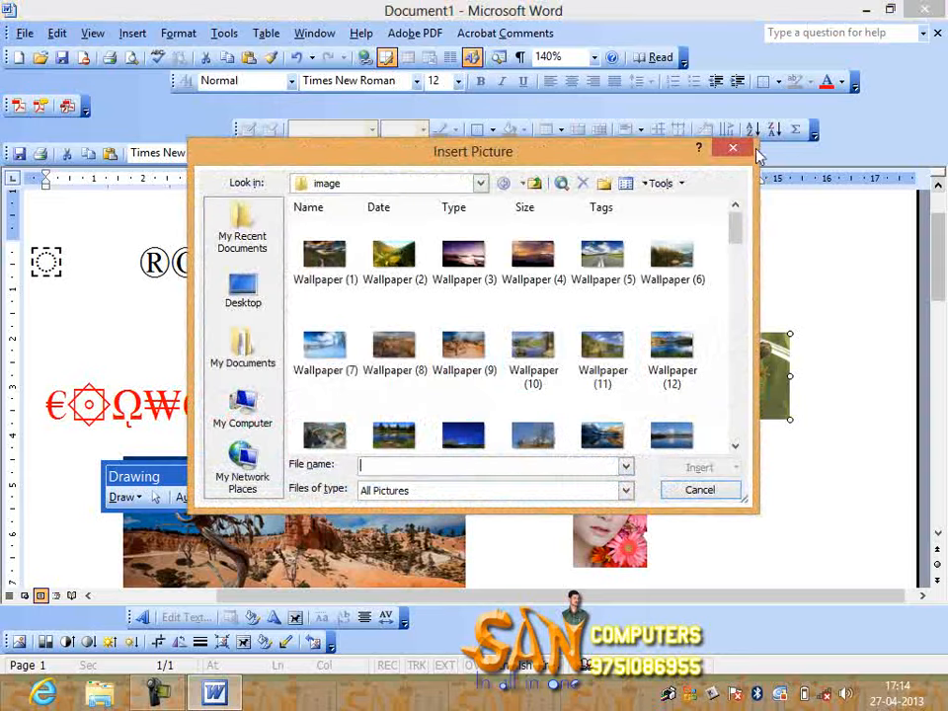
pyautogui.click(733, 148)
# Review the Picture insertion commands and dock the Drawing toolbar back below the page, in the WordArt toolbar's row
pyautogui.click(133, 33)
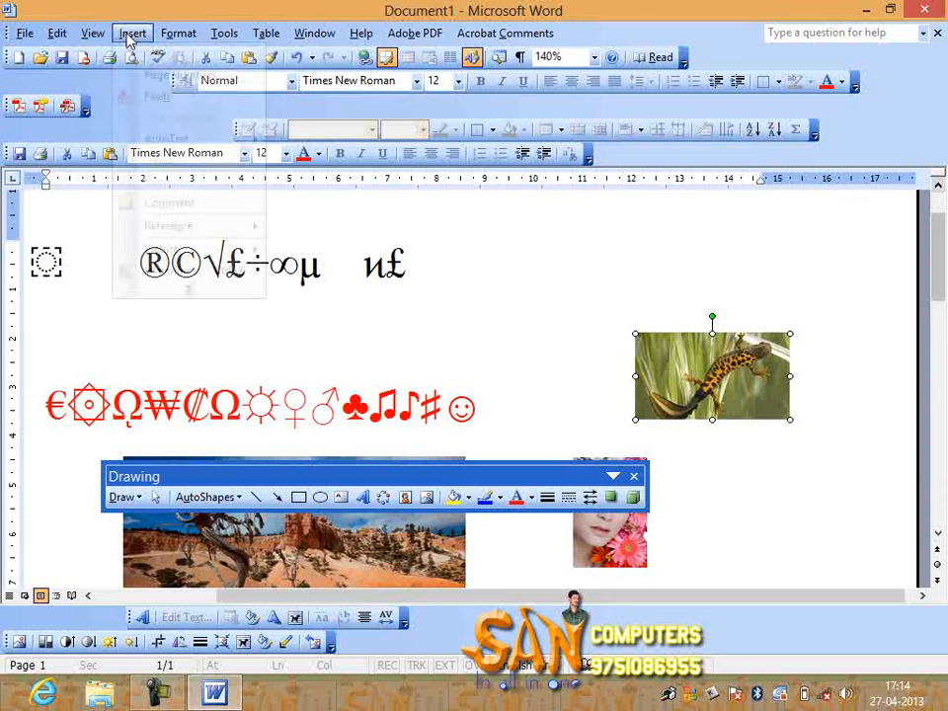
pyautogui.moveTo(252, 249)
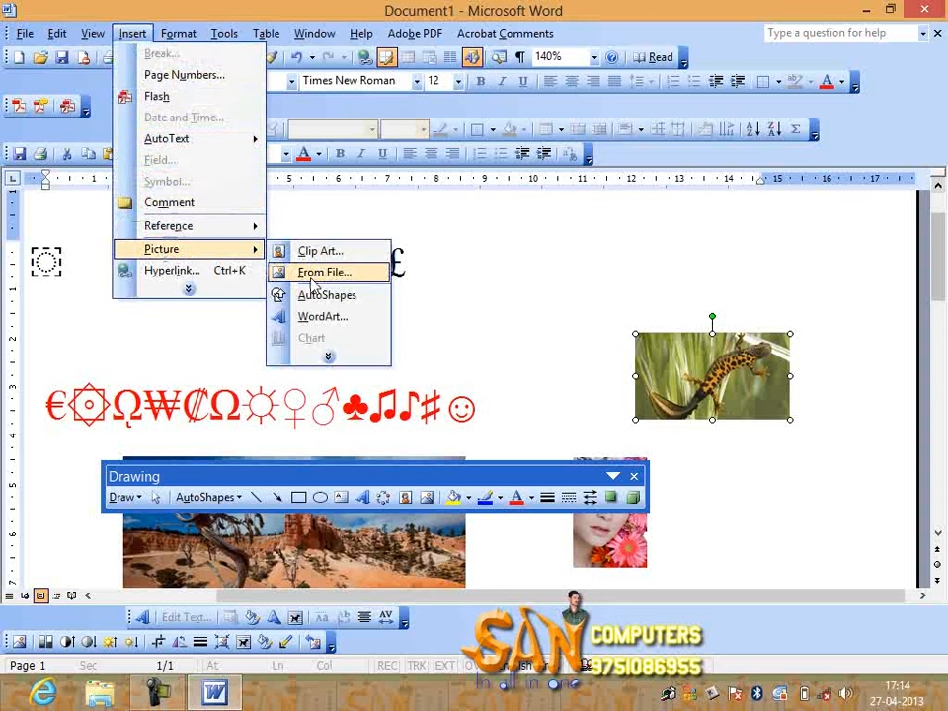
pyautogui.click(258, 472)
pyautogui.moveTo(263, 473); pyautogui.dragTo(183, 614)
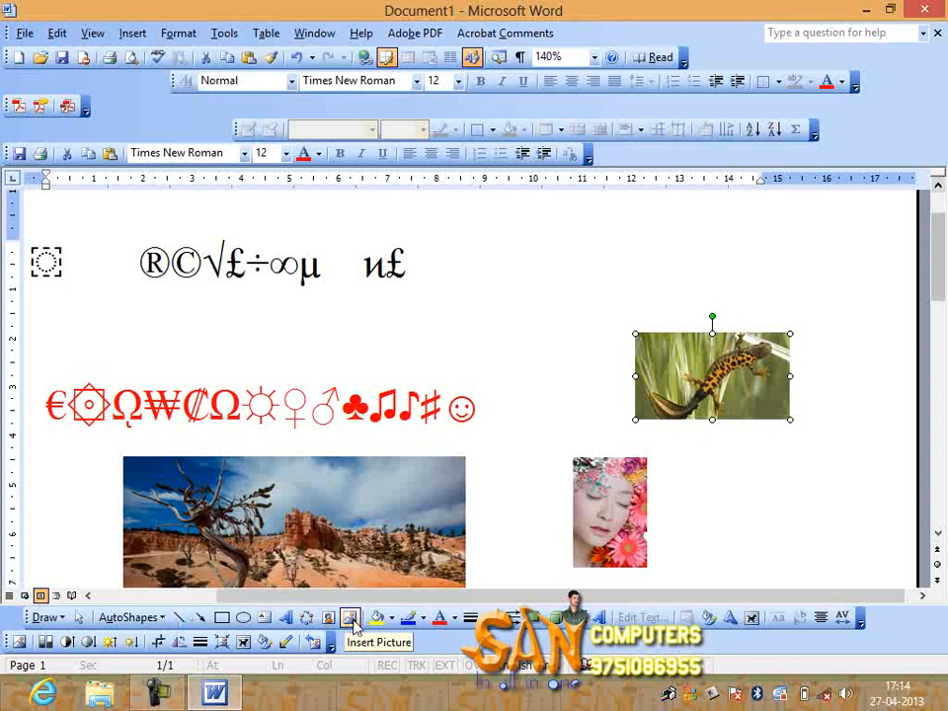
# Insert a Venn Diagram from the Diagram Gallery
pyautogui.click(132, 34)
pyautogui.moveTo(251, 253)
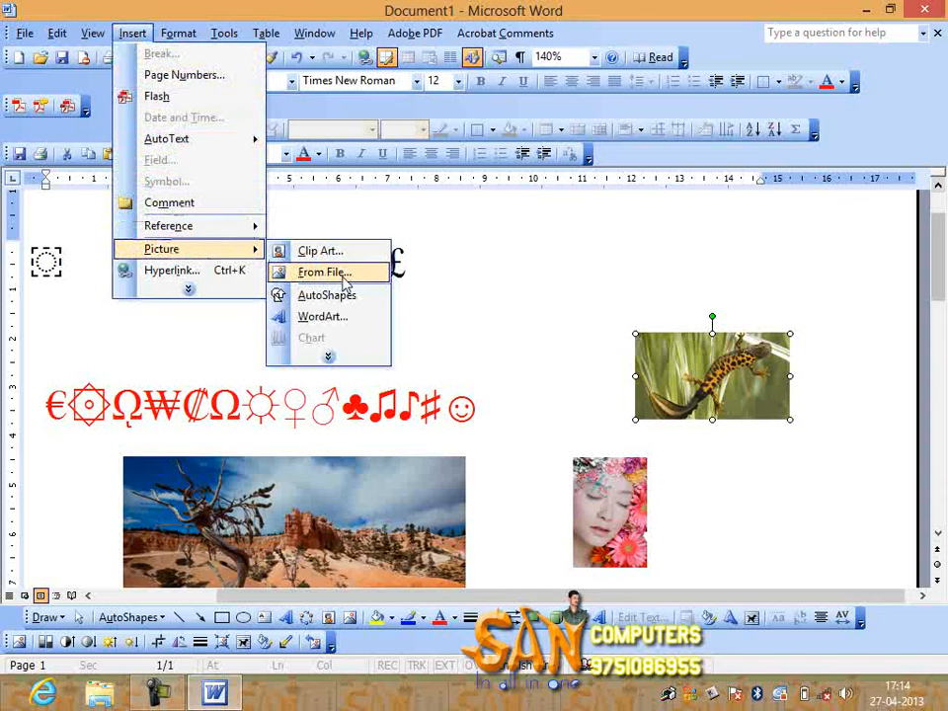
pyautogui.click(193, 289)
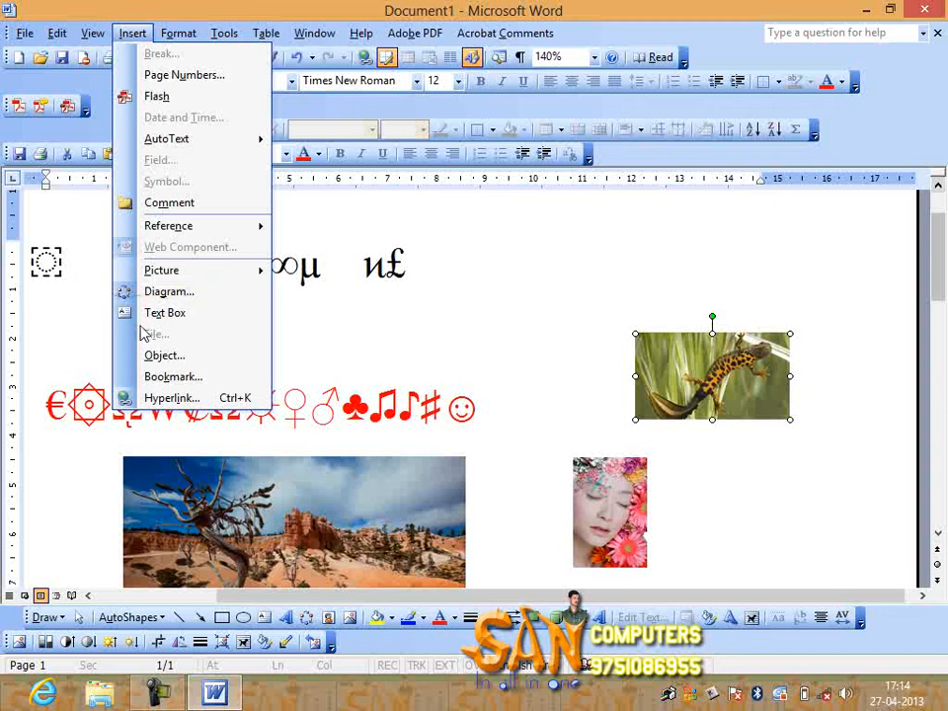
pyautogui.click(159, 296)
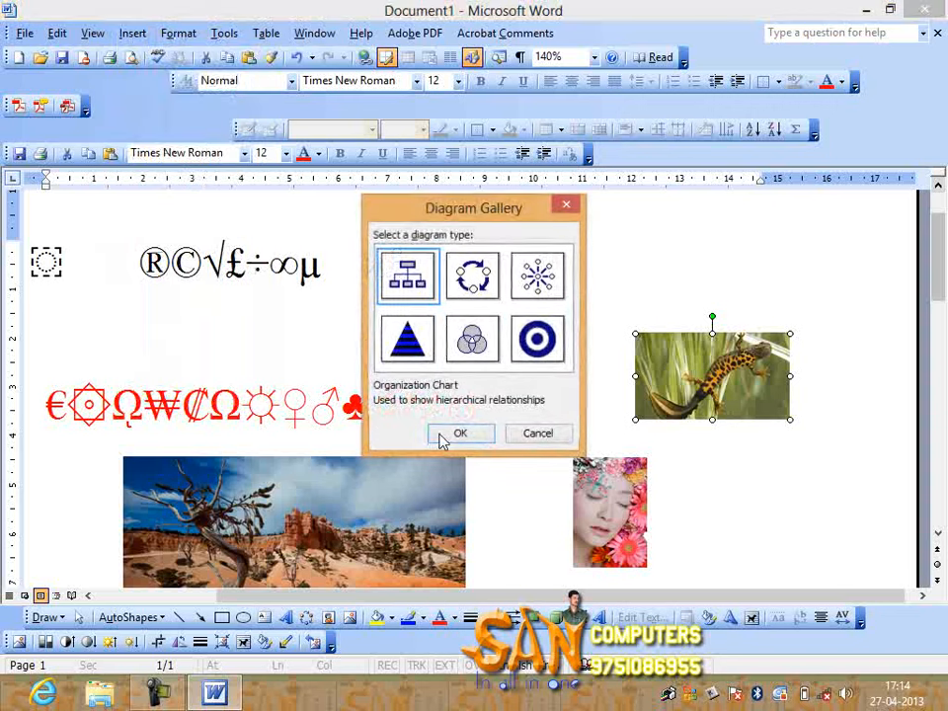
pyautogui.click(472, 339)
pyautogui.click(473, 275)
pyautogui.click(537, 276)
pyautogui.click(472, 340)
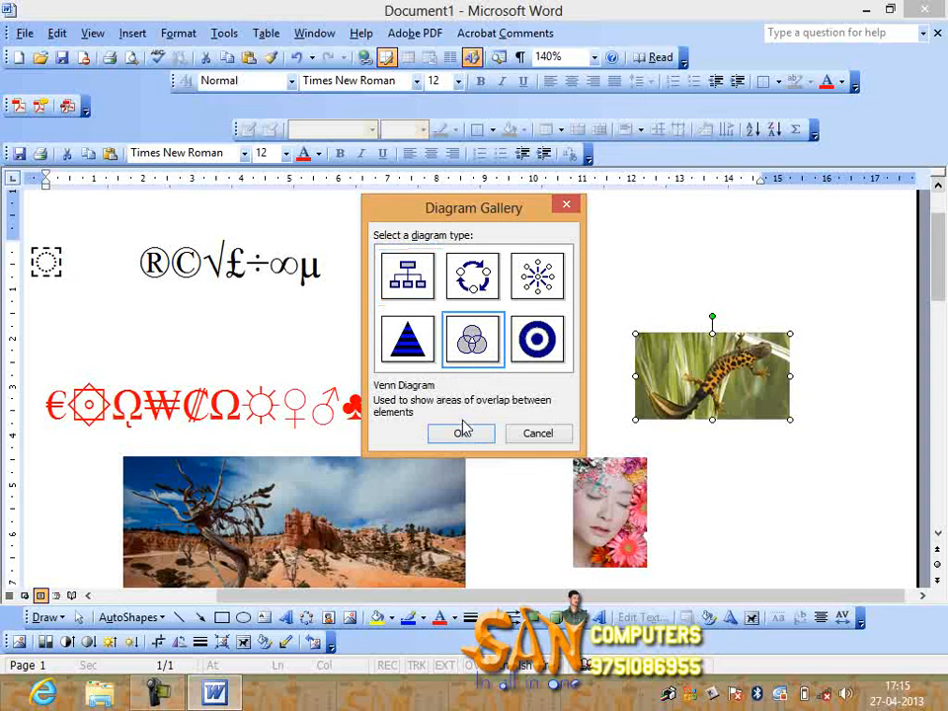
pyautogui.click(462, 433)
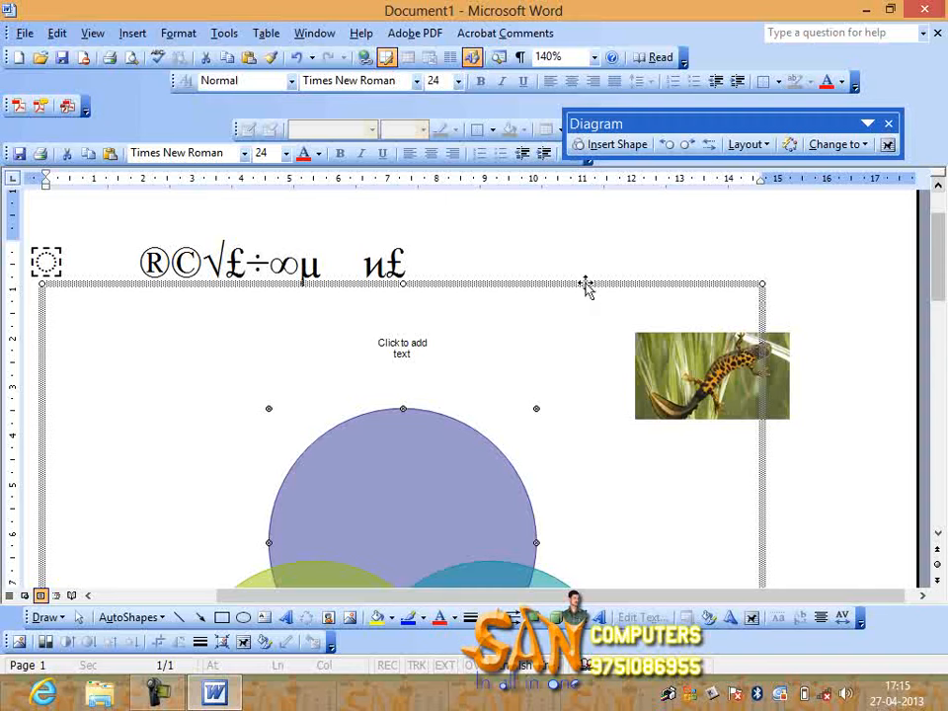
# Set the wrapping style of the Venn diagram to In front of text
pyautogui.rightClick(586, 285)
pyautogui.click(633, 451)
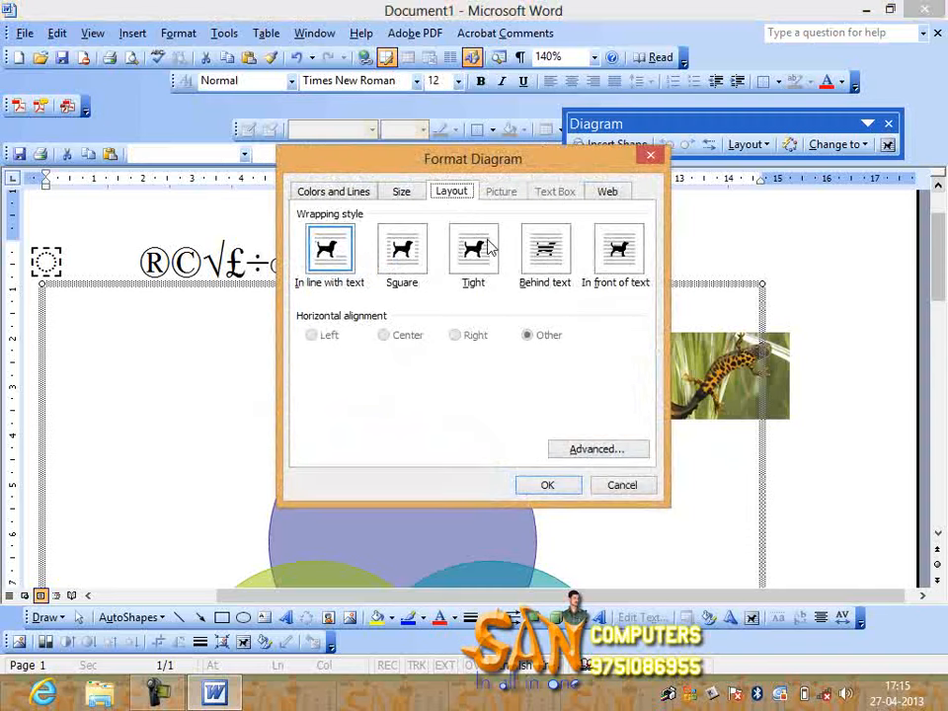
pyautogui.click(620, 253)
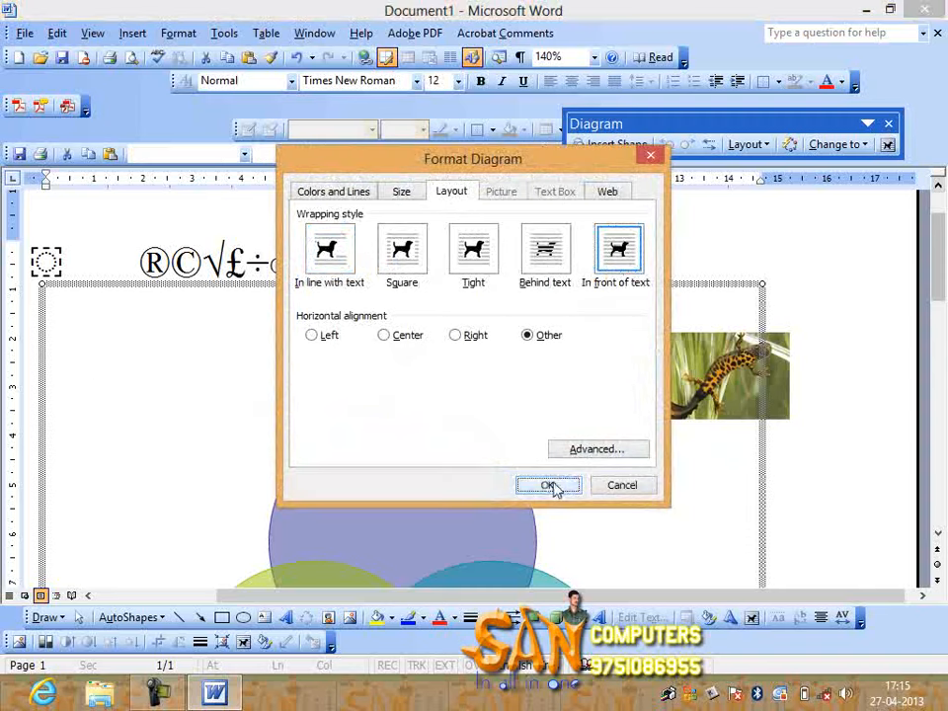
pyautogui.click(549, 485)
pyautogui.click(463, 451)
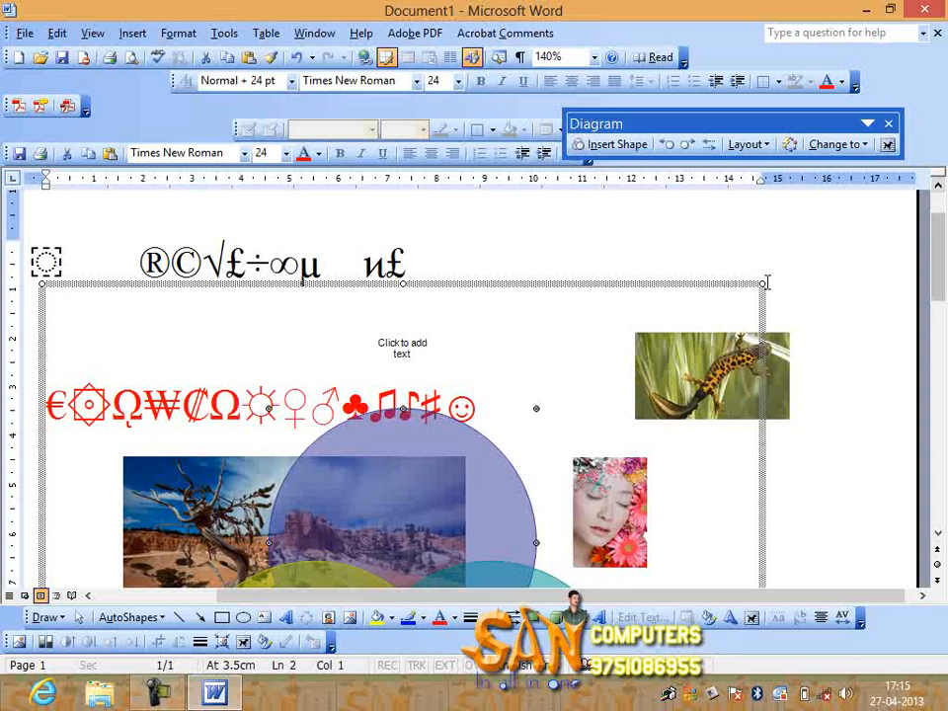
# Shrink the Venn diagram's frame to about 4 cm wide and place it beside the black symbol line, above the newt picture
pyautogui.moveTo(766, 285); pyautogui.dragTo(545, 500)
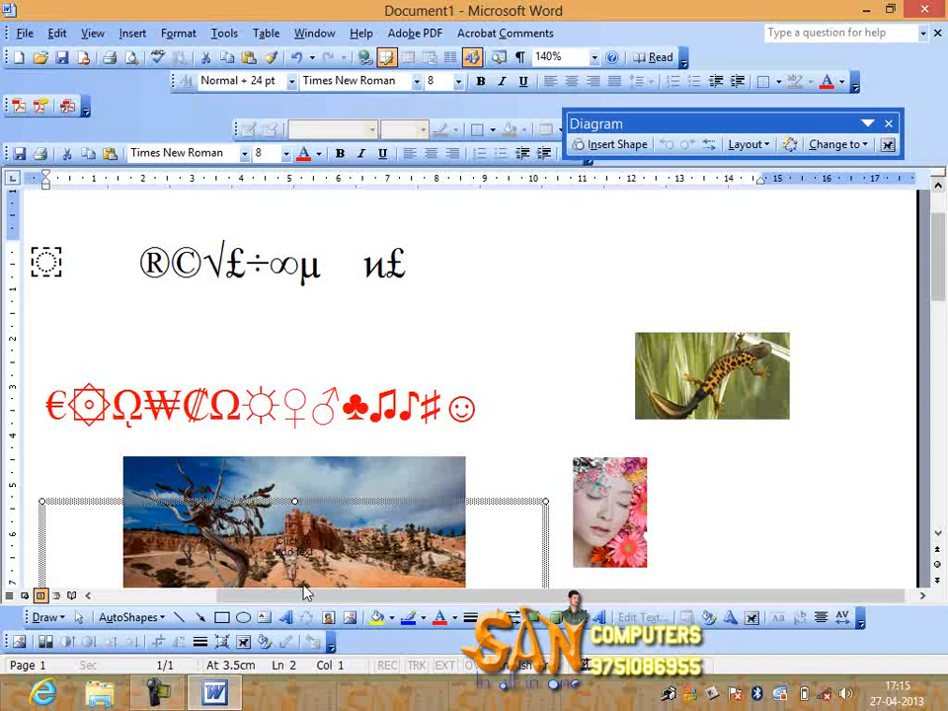
pyautogui.moveTo(450, 482); pyautogui.dragTo(647, 344)
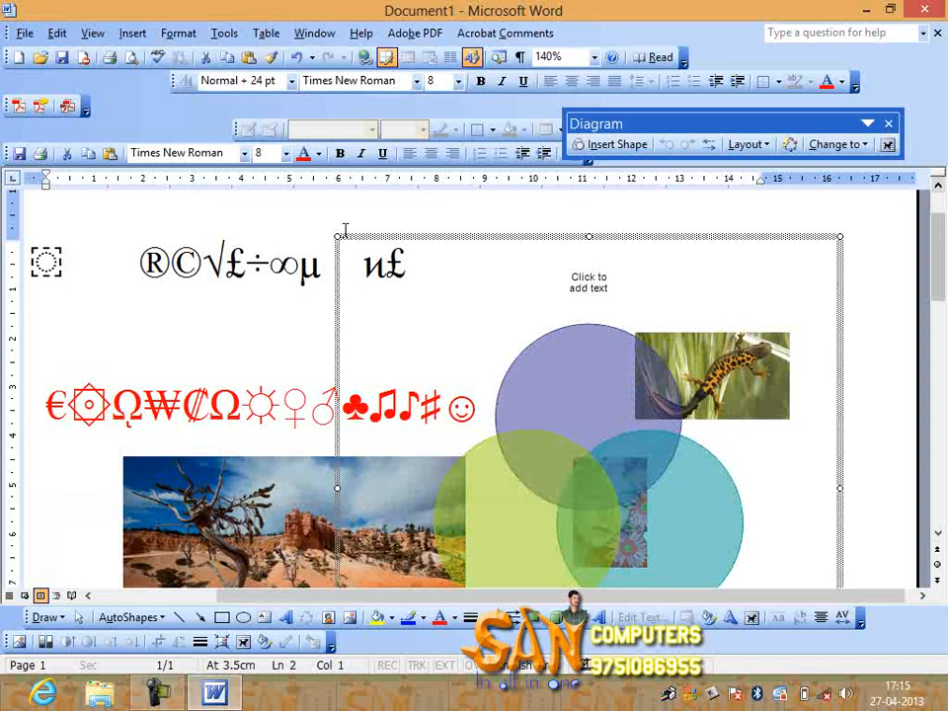
pyautogui.moveTo(340, 240); pyautogui.dragTo(558, 247)
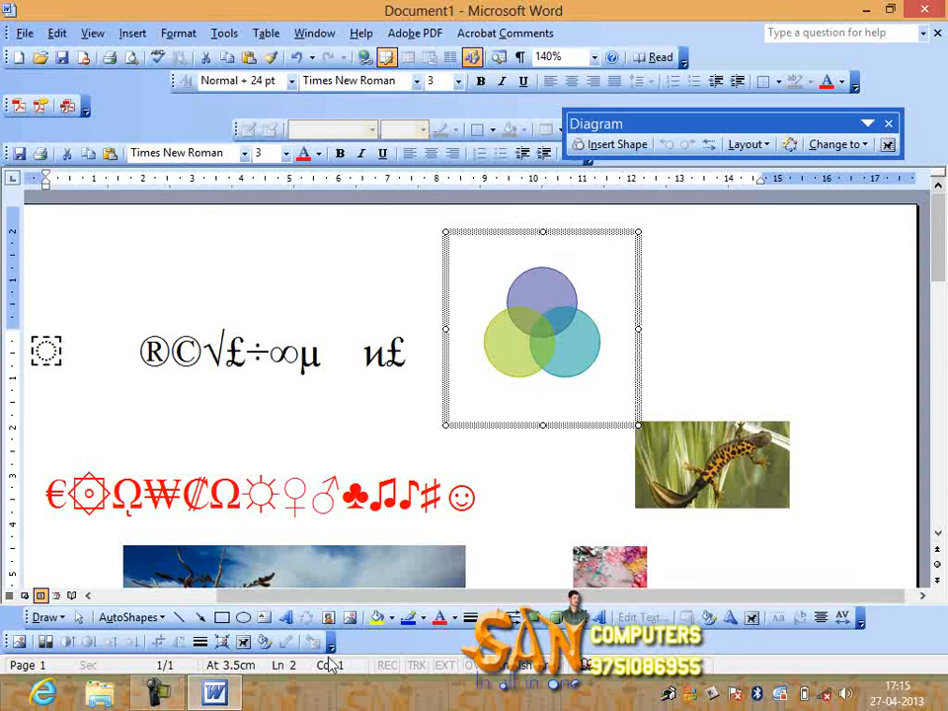
pyautogui.click(132, 33)
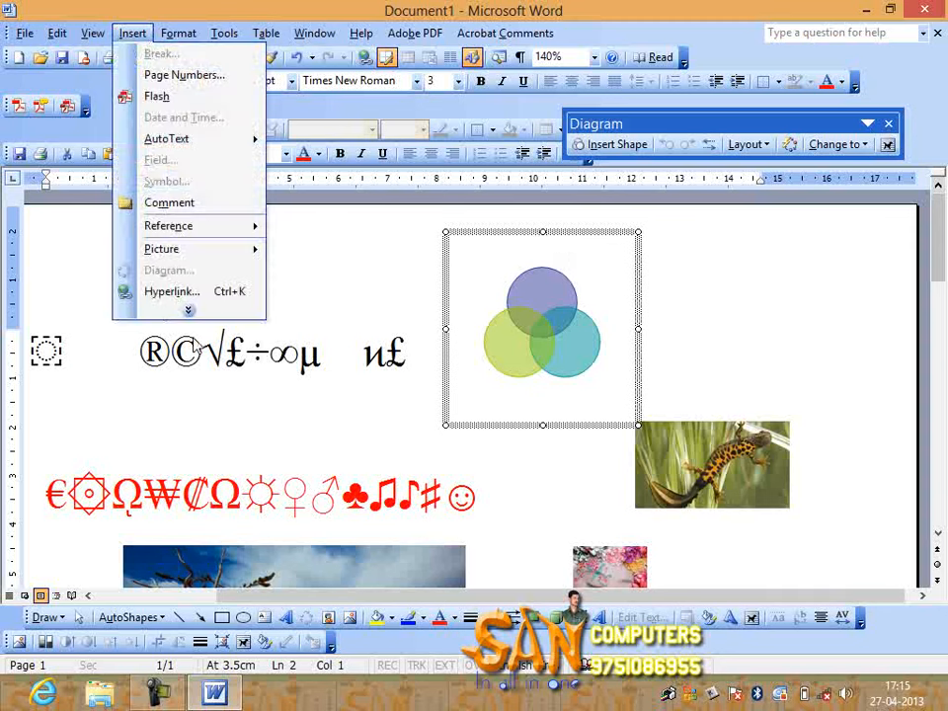
pyautogui.click(185, 312)
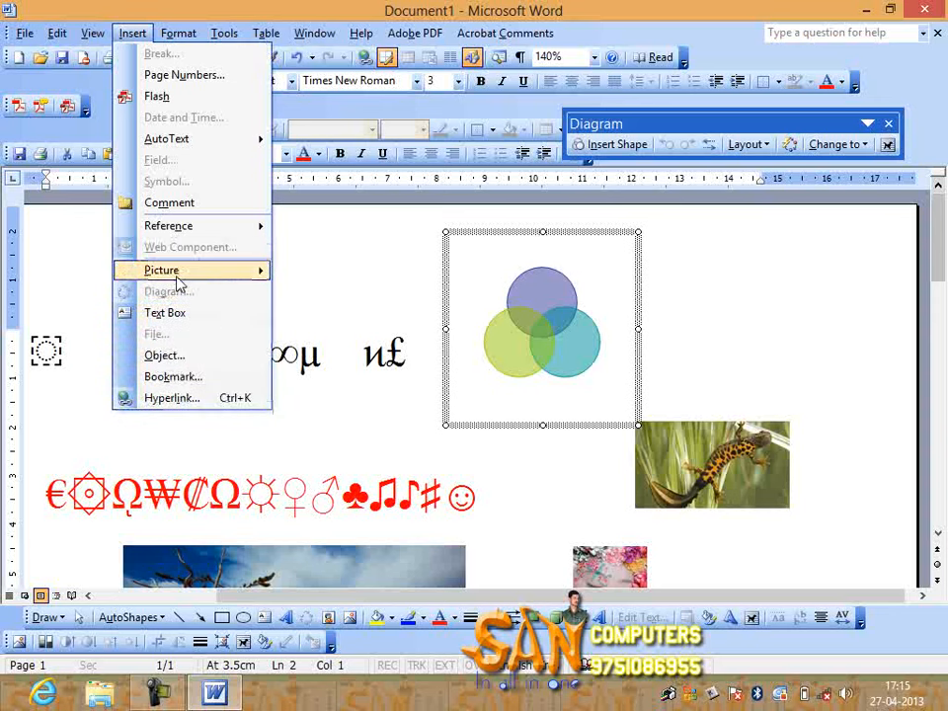
pyautogui.click(365, 286)
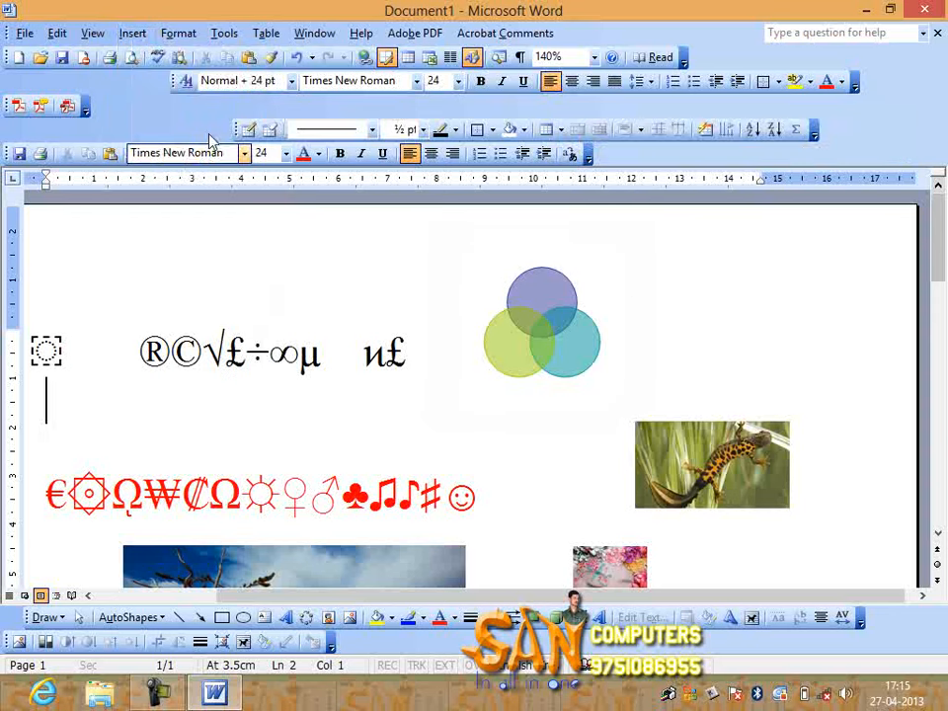
pyautogui.click(132, 33)
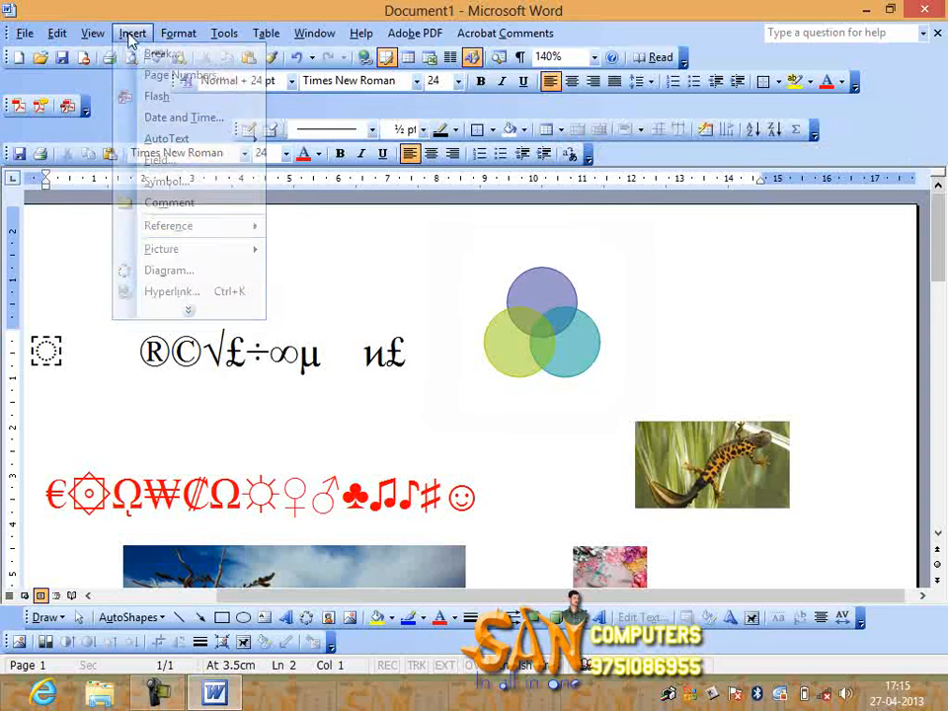
pyautogui.click(188, 311)
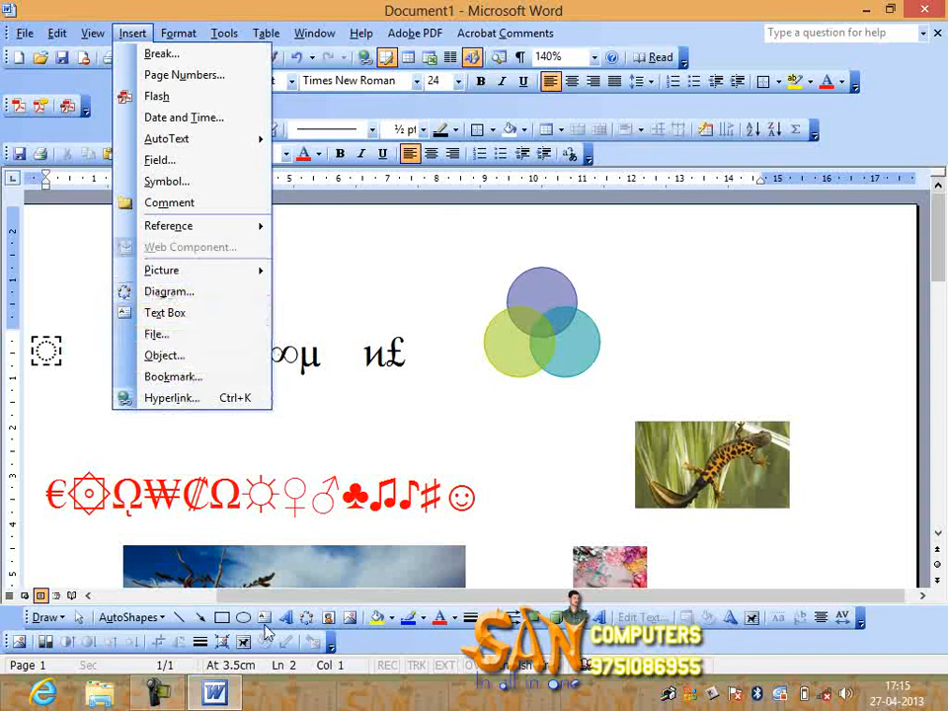
pyautogui.click(375, 568)
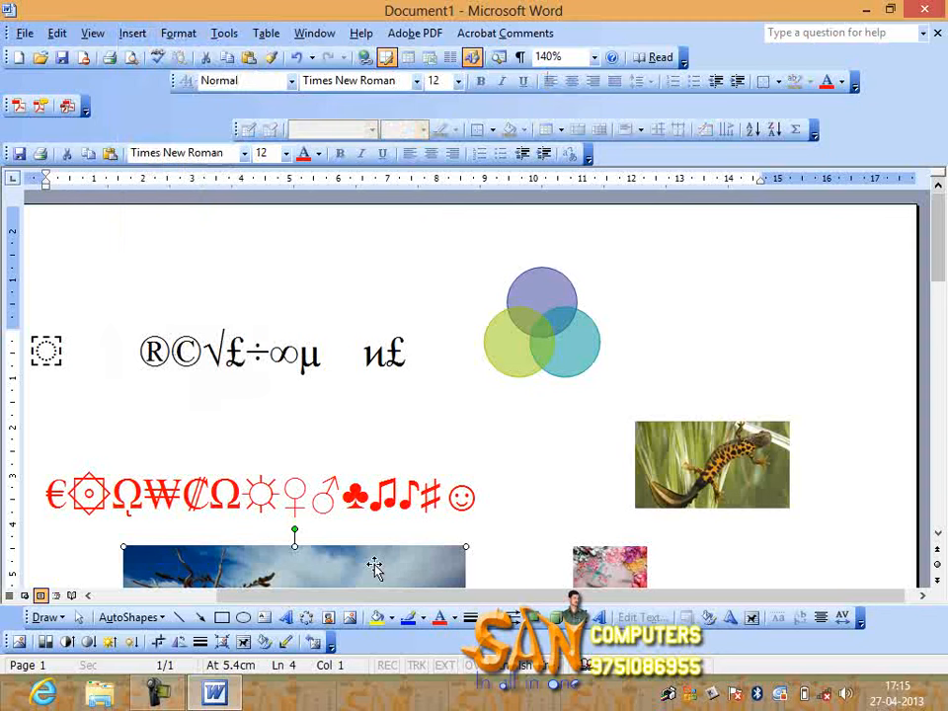
# Draw a flat rectangle beside the newt picture's upper edge and place another about 2.2 cm wide and 3.8 cm tall over its lower corner
pyautogui.click(221, 618)
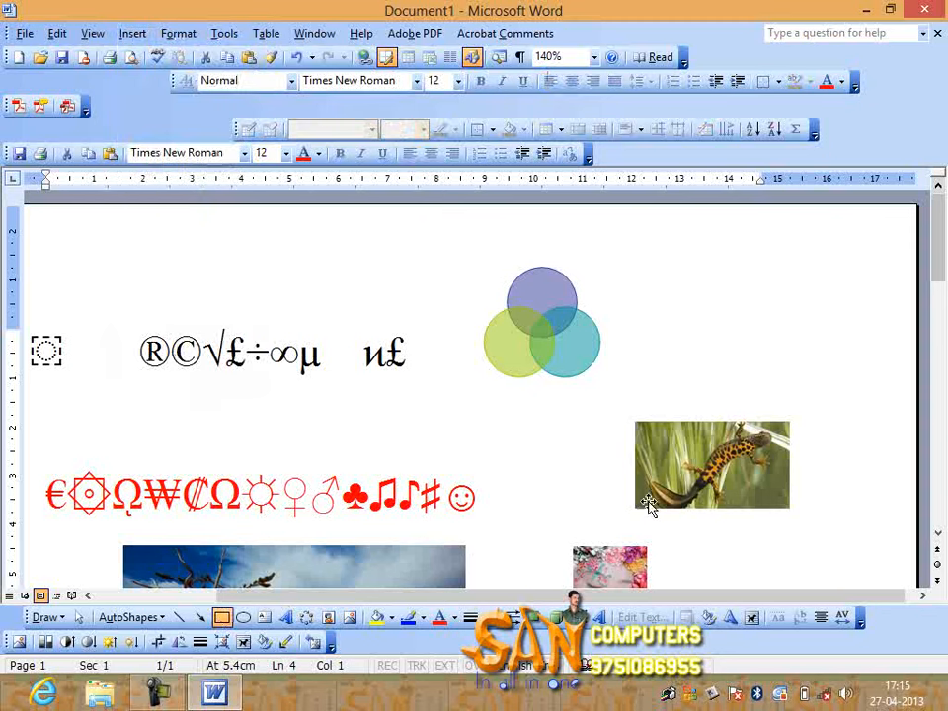
pyautogui.moveTo(496, 423); pyautogui.dragTo(648, 504)
pyautogui.click(584, 491)
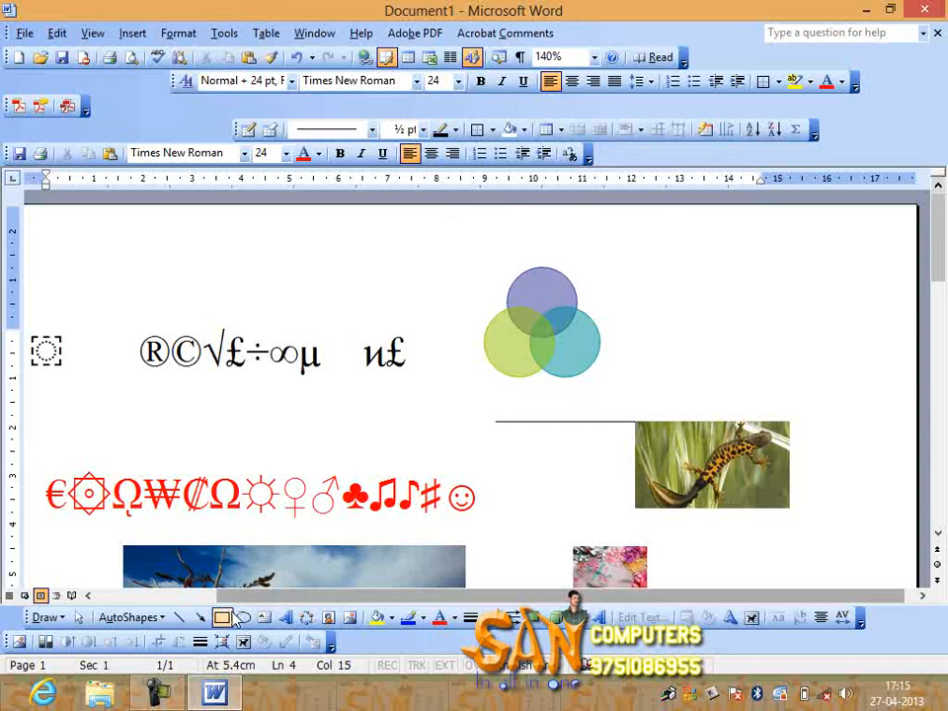
pyautogui.click(229, 617)
pyautogui.moveTo(804, 338); pyautogui.dragTo(915, 524)
pyautogui.moveTo(842, 417); pyautogui.dragTo(595, 337)
pyautogui.click(652, 485)
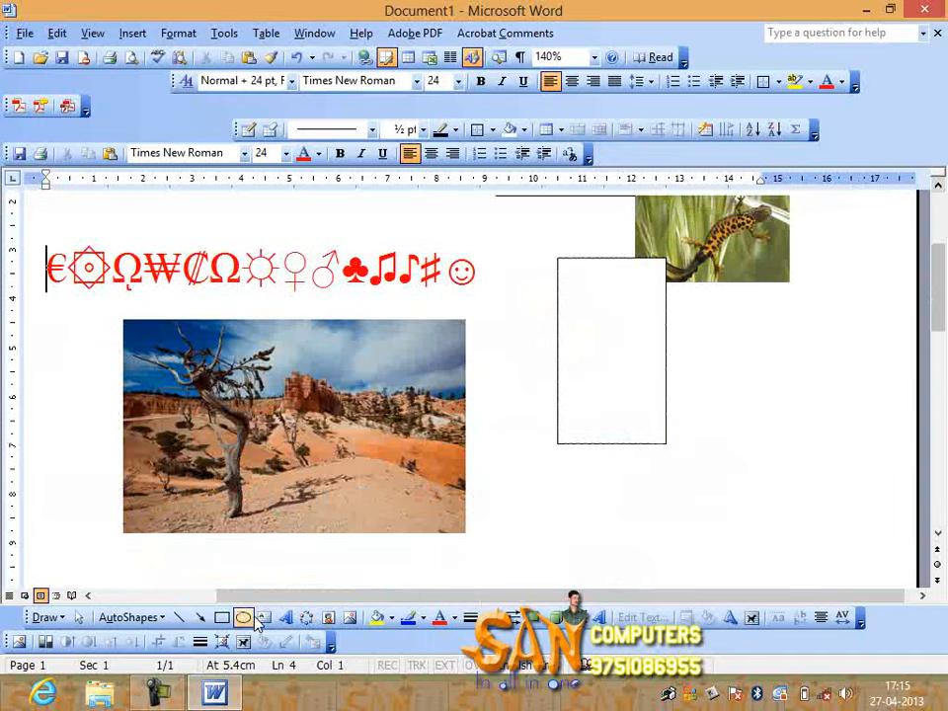
# Draw a rectangle about 4.1 cm wide and 5.7 cm tall beside the landscape picture's lower part, without using the drawing canvas
pyautogui.click(222, 619)
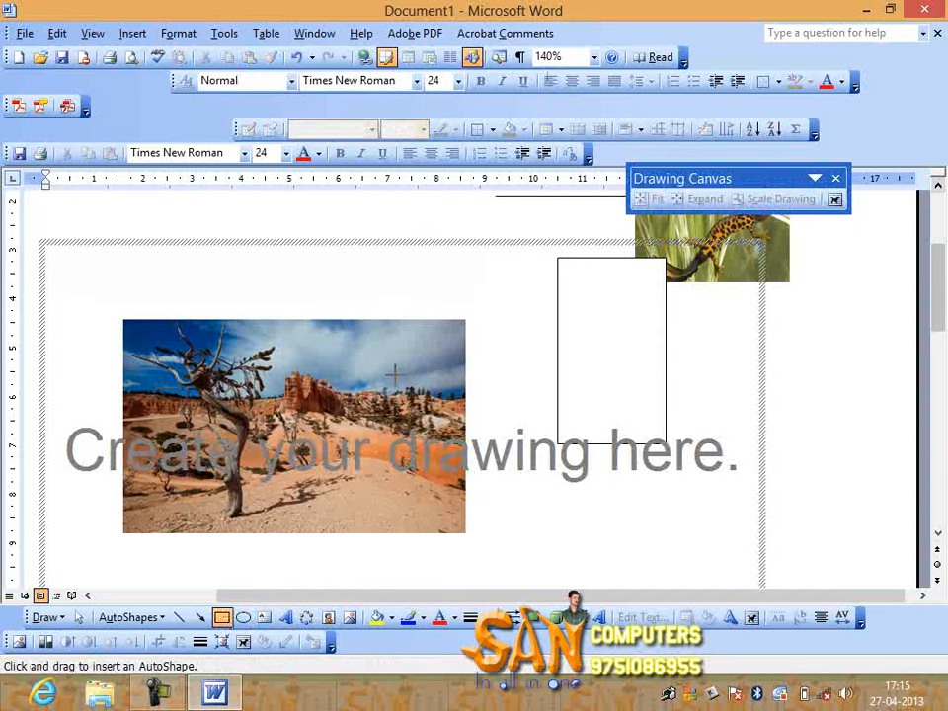
pyautogui.press('Escape')
pyautogui.moveTo(481, 444)
pyautogui.mouseDown()
pyautogui.moveTo(688, 578)
pyautogui.moveTo(681, 560)
pyautogui.mouseUp()
# Add the text "DFG RDGFDGFDGFD DFG DSFGDSFG F GDFGFGDSFG DFSGDF GF" inside the large rectangle
pyautogui.rightClick(531, 423)
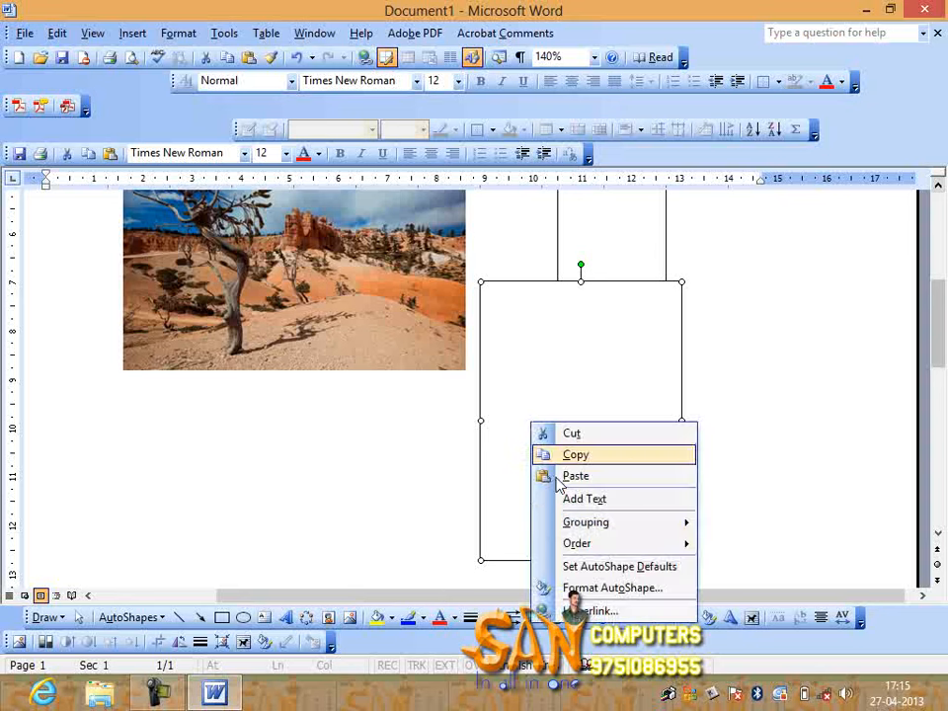
pyautogui.click(584, 499)
pyautogui.write('DFG RDGFDGFDGF')
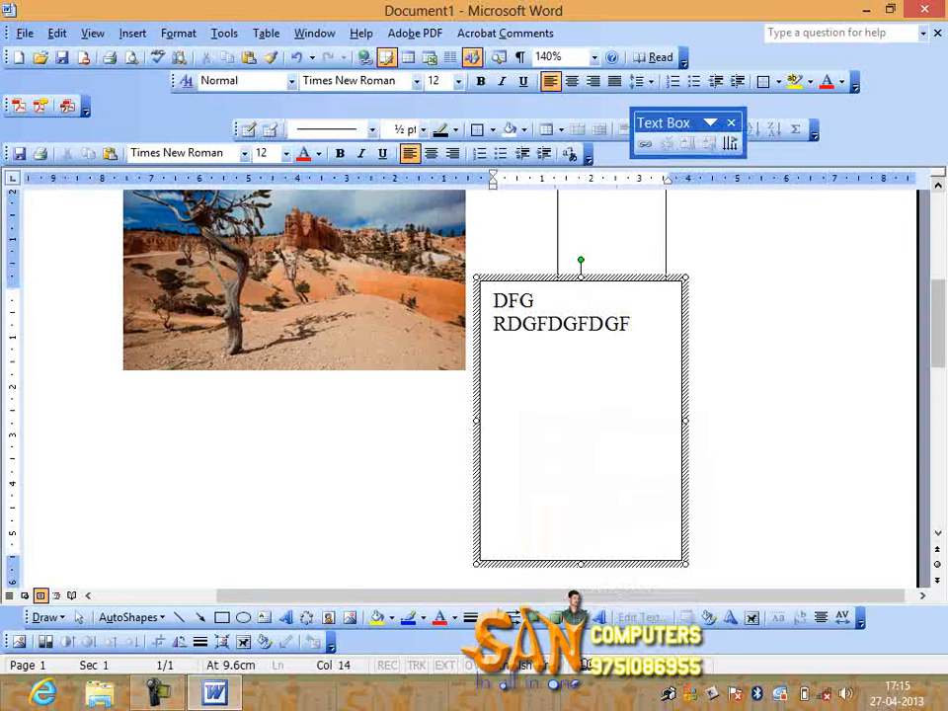
pyautogui.write('D DFG DSFGDSFG F GDFGFGDSFG DFSGDF GF')
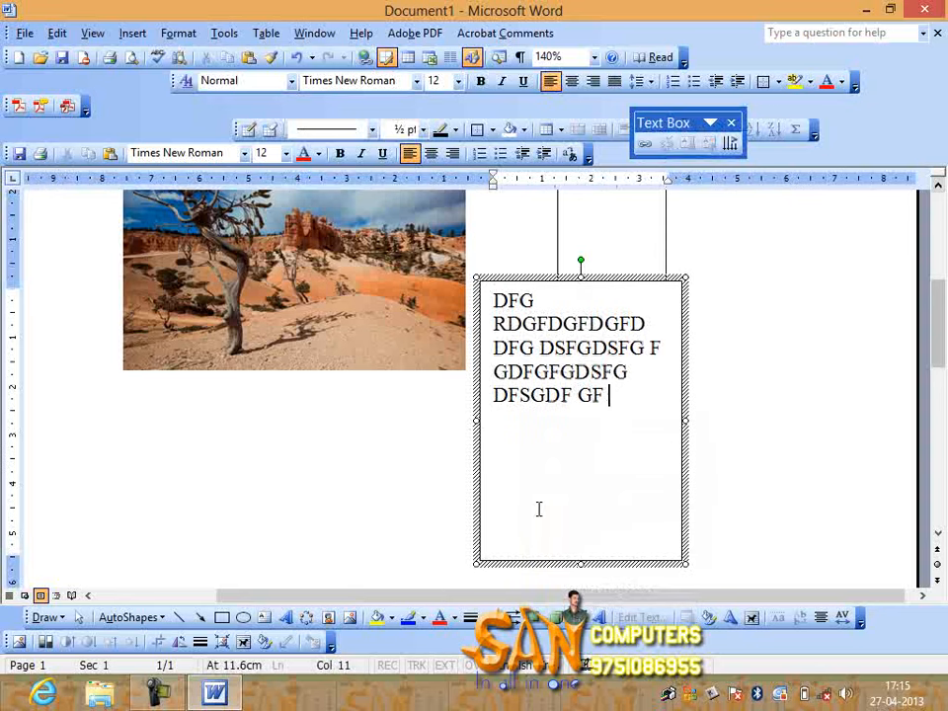
# Draw an oval about 2.8 cm wide and 2.2 cm tall below the landscape picture and add the text "DG GDF GDFGD" inside it
pyautogui.click(243, 618)
pyautogui.moveTo(217, 452)
pyautogui.mouseDown()
pyautogui.moveTo(350, 533)
pyautogui.moveTo(356, 560)
pyautogui.mouseUp()
pyautogui.rightClick(303, 506)
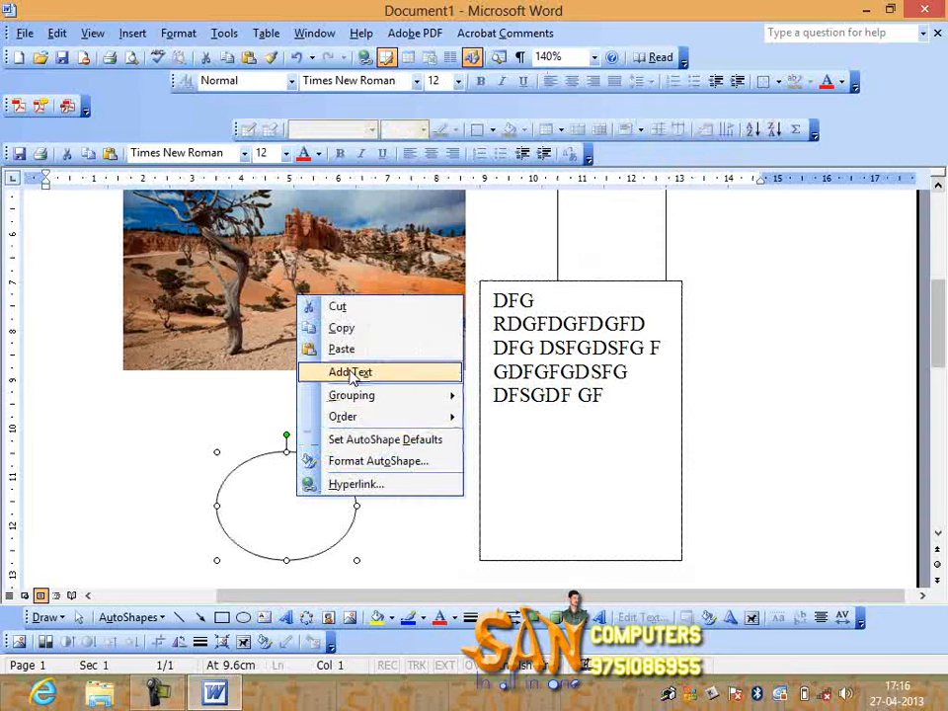
pyautogui.click(310, 372)
pyautogui.write('DG  GDF GDFGD')
pyautogui.click(409, 438)
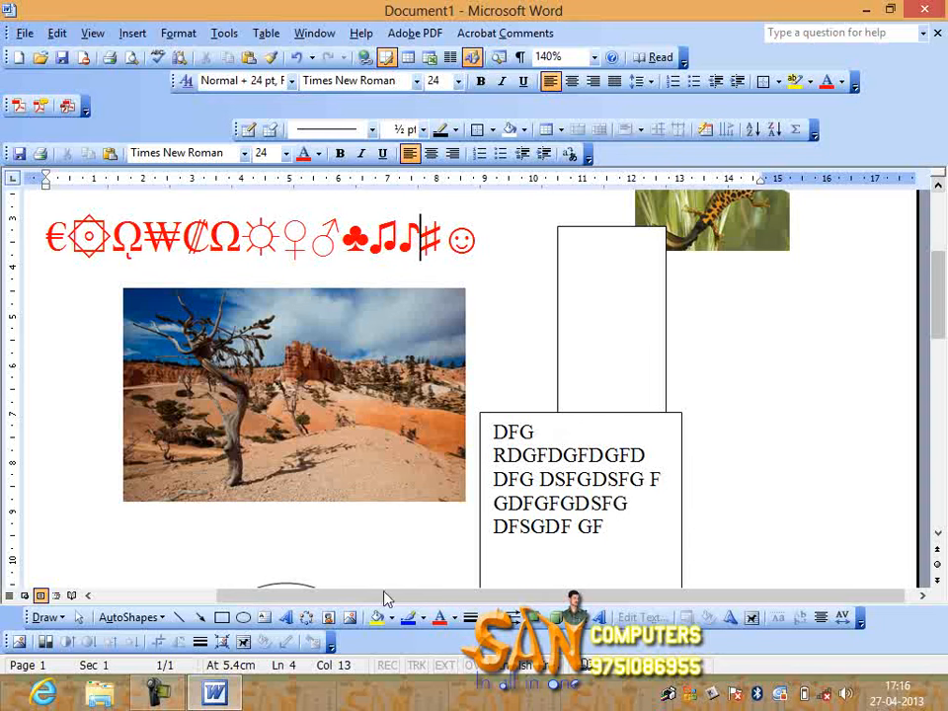
pyautogui.click(132, 33)
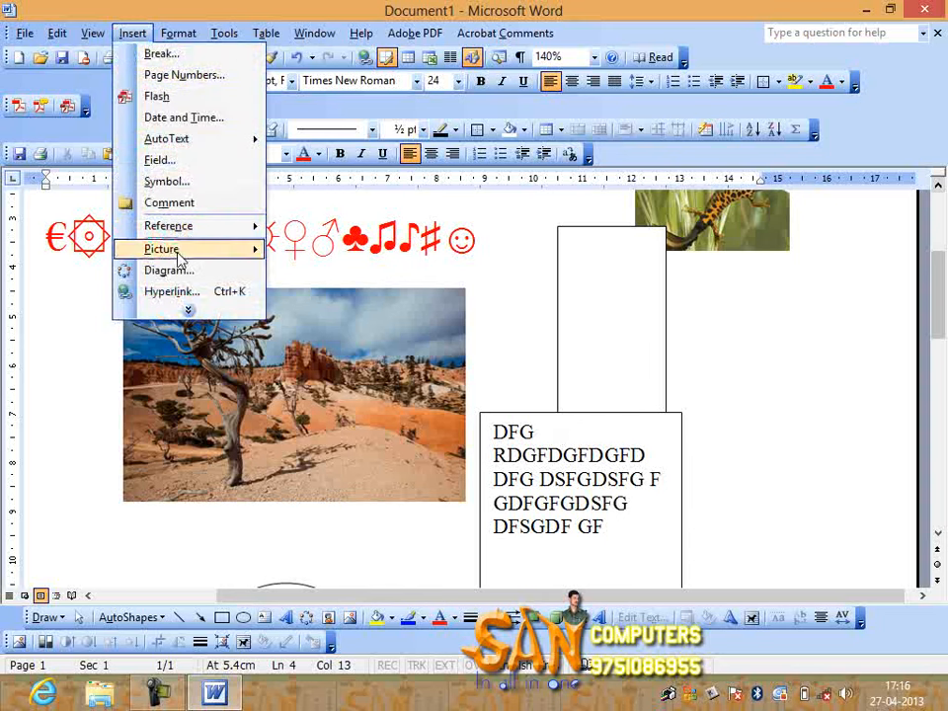
pyautogui.click(190, 312)
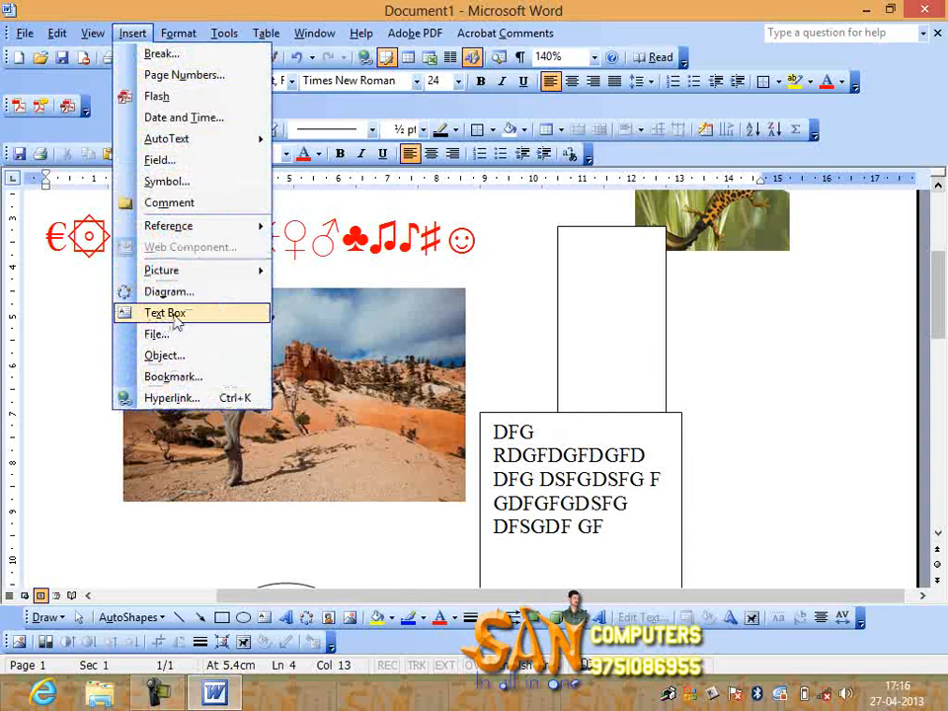
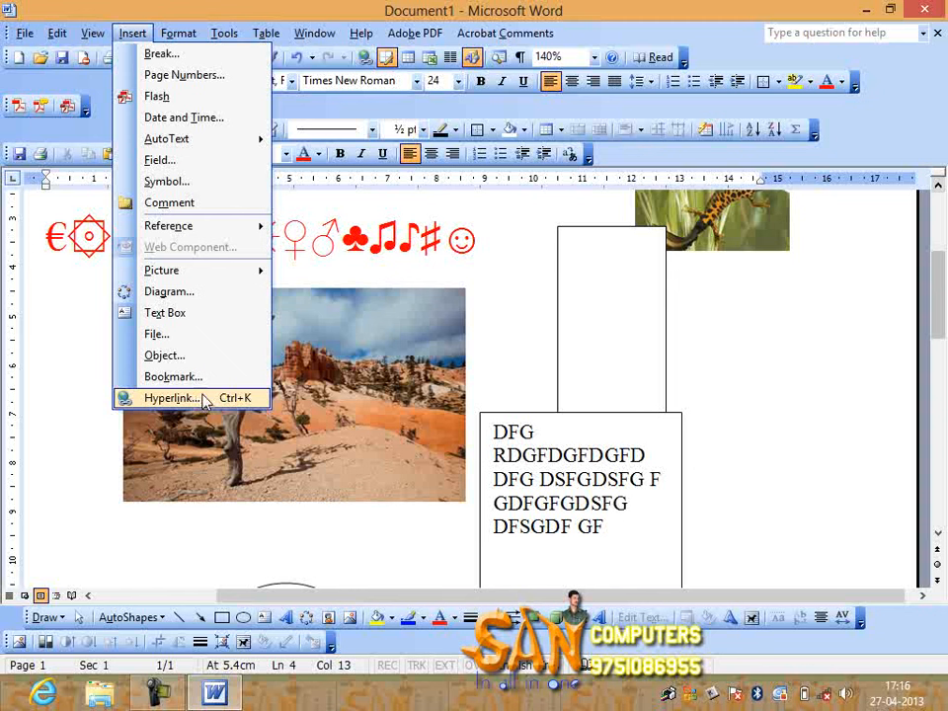
pyautogui.click(172, 398)
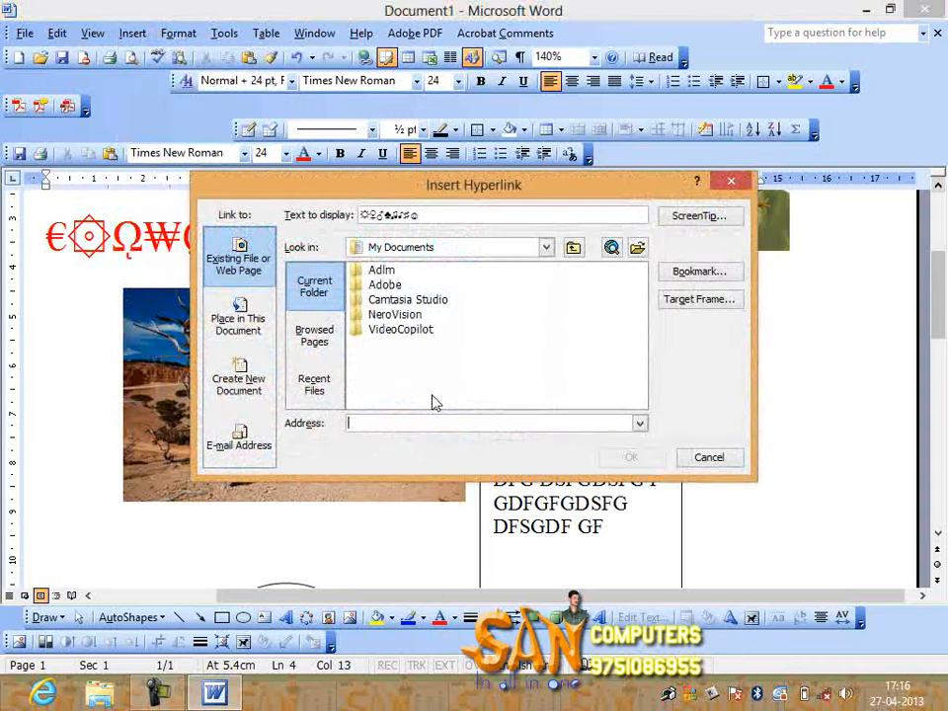
pyautogui.click(731, 181)
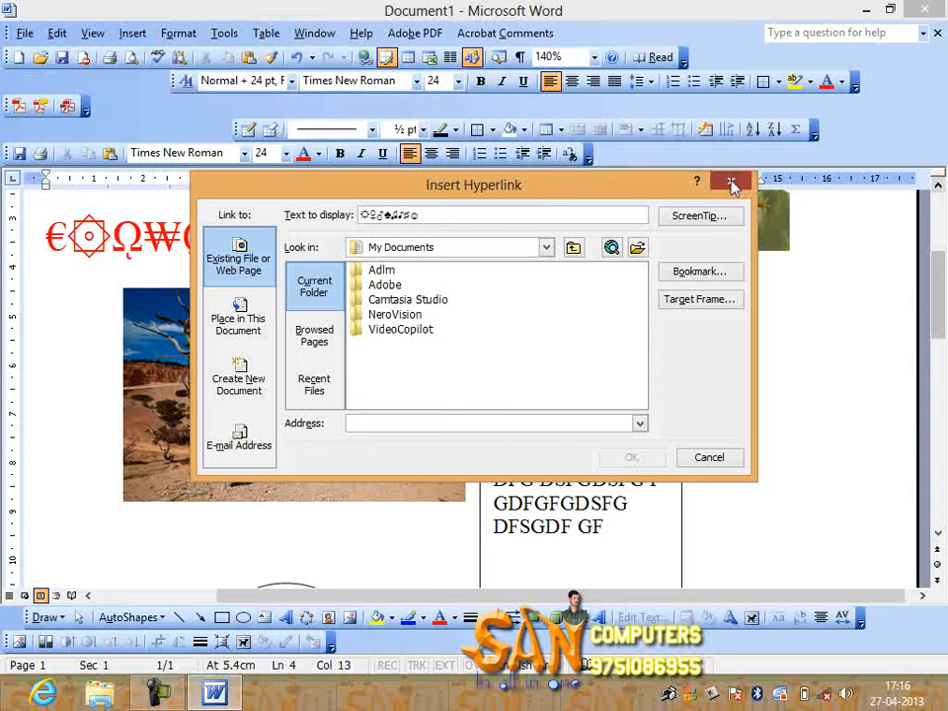
# Enter the text SAN COMPUTER on the empty line between the black and red symbol lines
pyautogui.scroll(3, 373, 283)
pyautogui.click(339, 339)
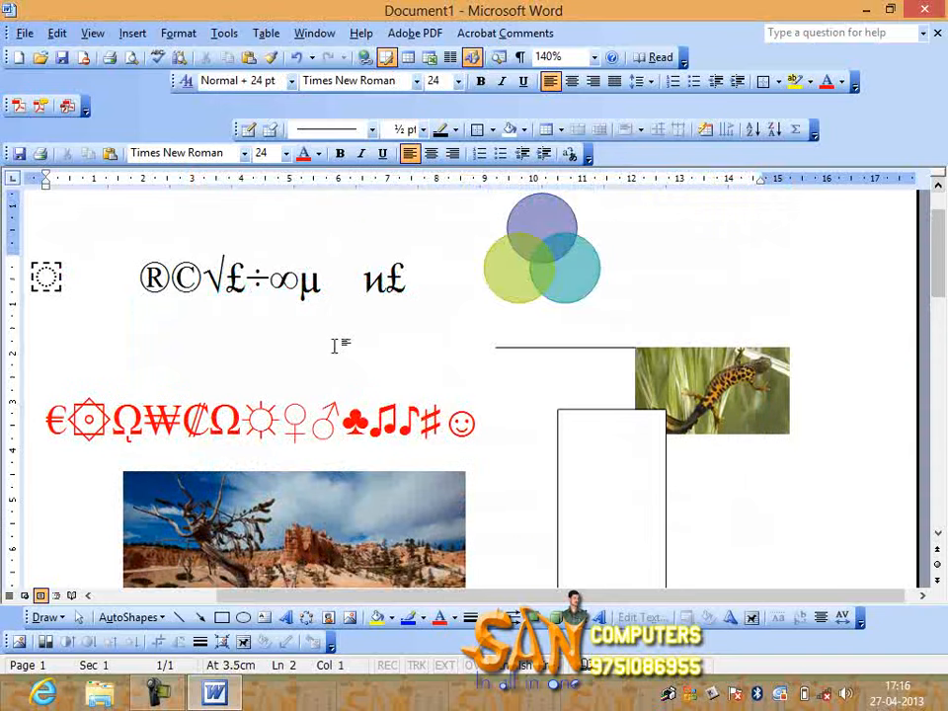
pyautogui.write('SAN ')
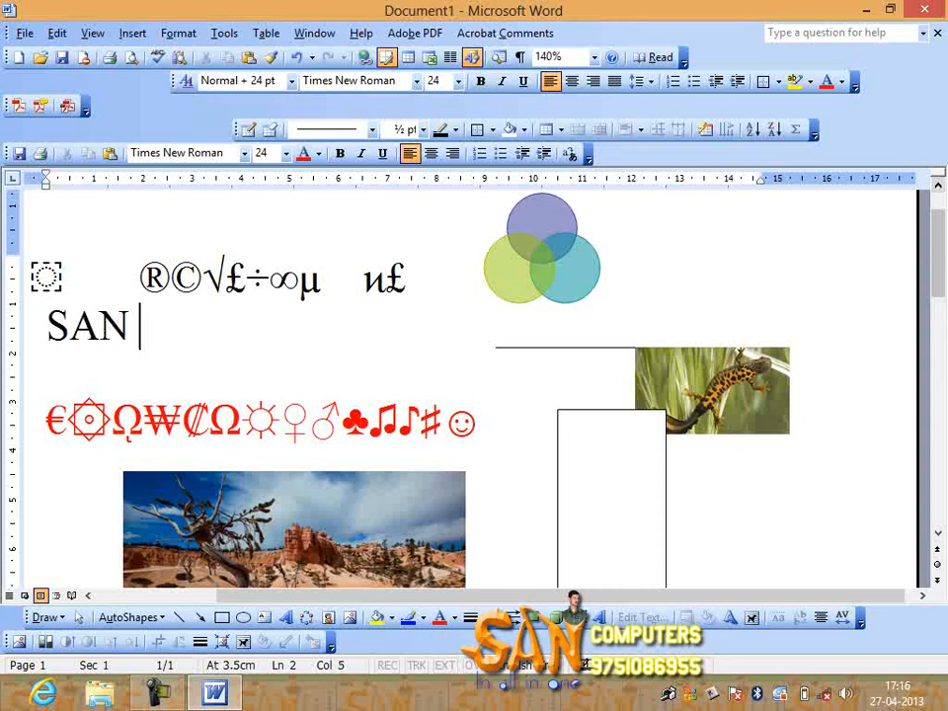
pyautogui.write('COMPUTER')
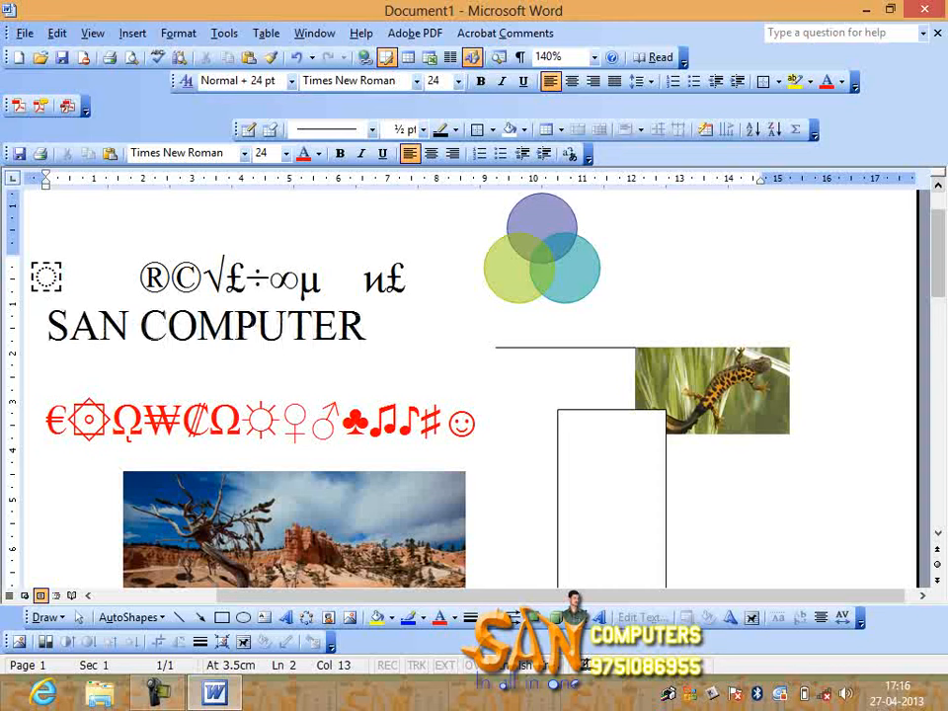
# Try to insert a hyperlink on the SAN COMPUTER text and dismiss the error report
pyautogui.moveTo(383, 329); pyautogui.dragTo(48, 329)
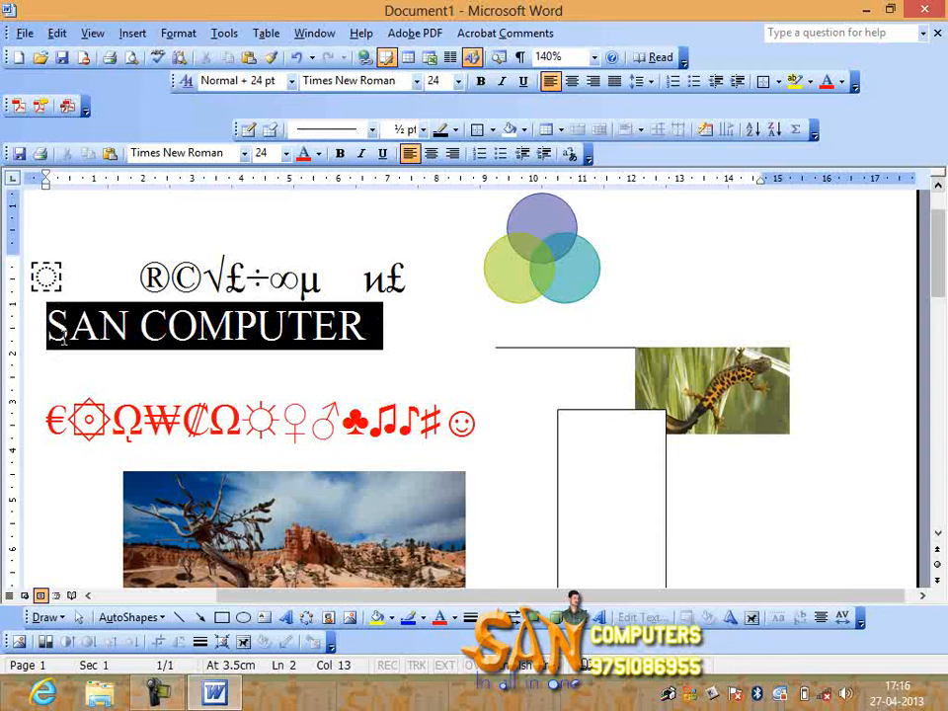
pyautogui.click(133, 33)
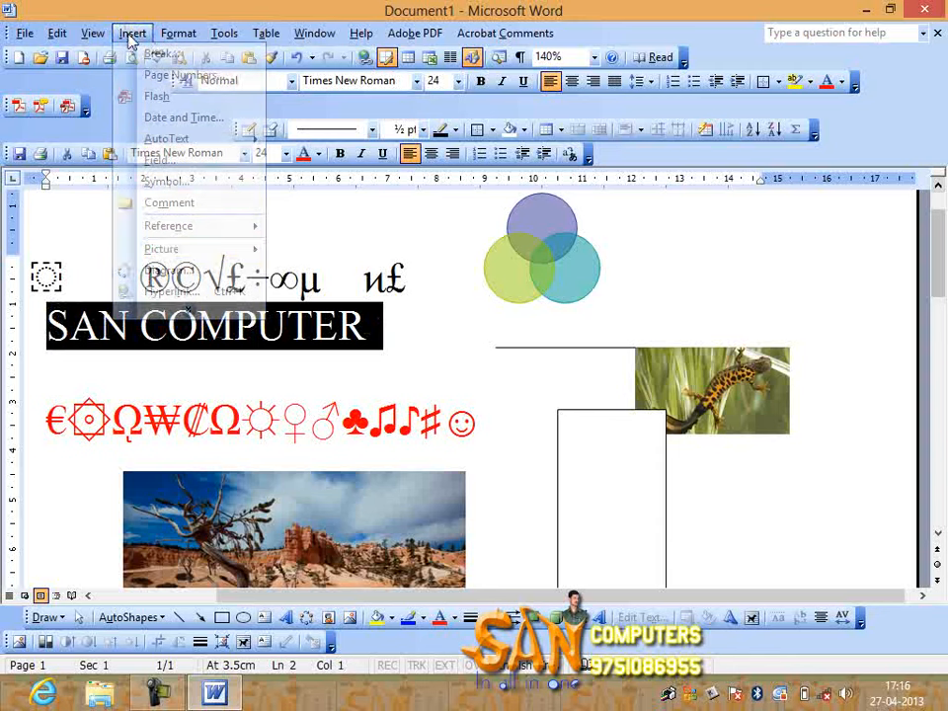
pyautogui.click(168, 291)
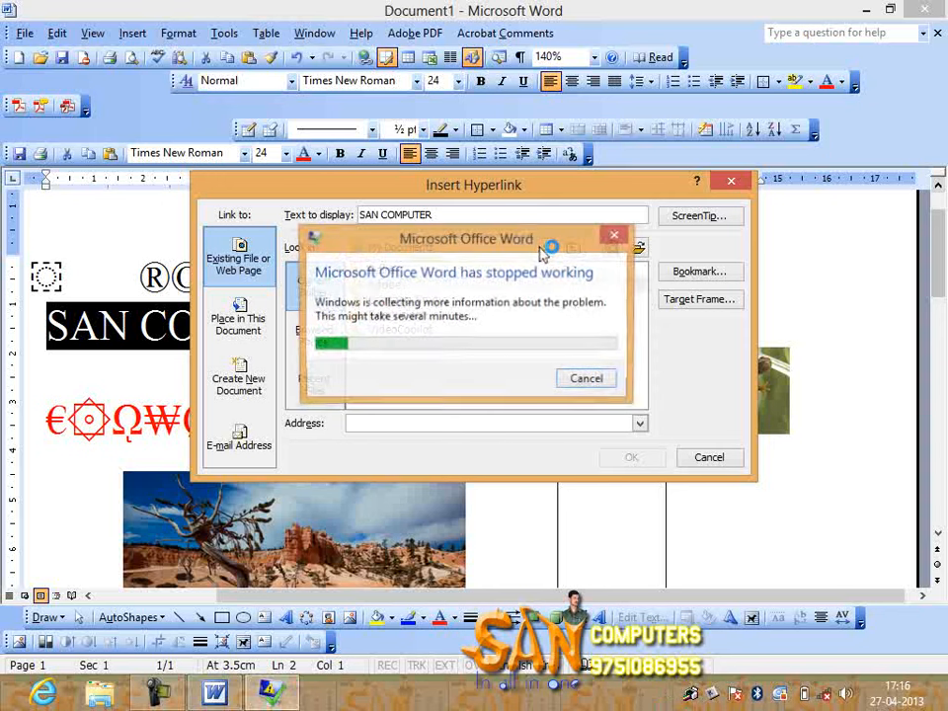
pyautogui.click(589, 381)
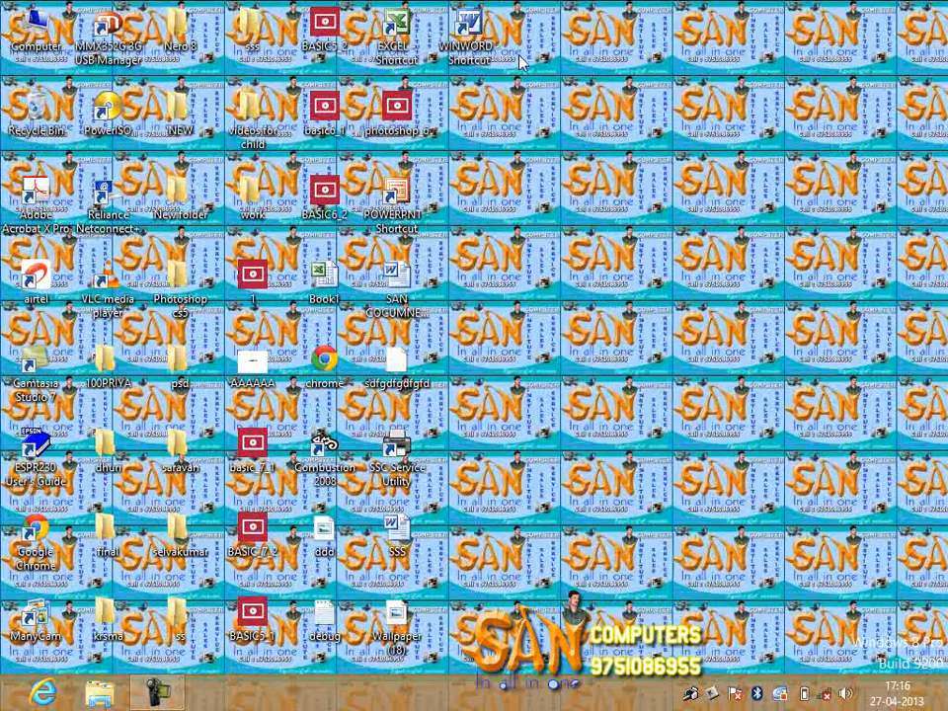
# Restart Word, enter only the text SAN COMPUTERS in the blank document, and close the Getting Started pane
pyautogui.doubleClick(478, 35)
pyautogui.write('xvcvxcvxcvxcvxc')
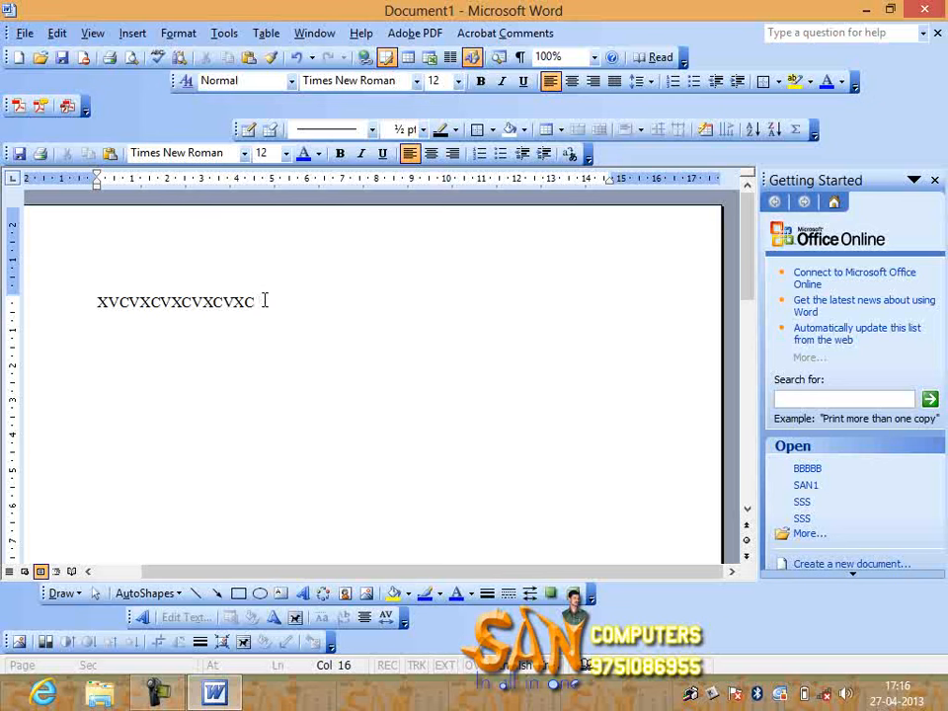
pyautogui.hotkey('ctrl', 'a')
pyautogui.hotkey('ctrl', 'shift', 'a')
pyautogui.write('SAN')
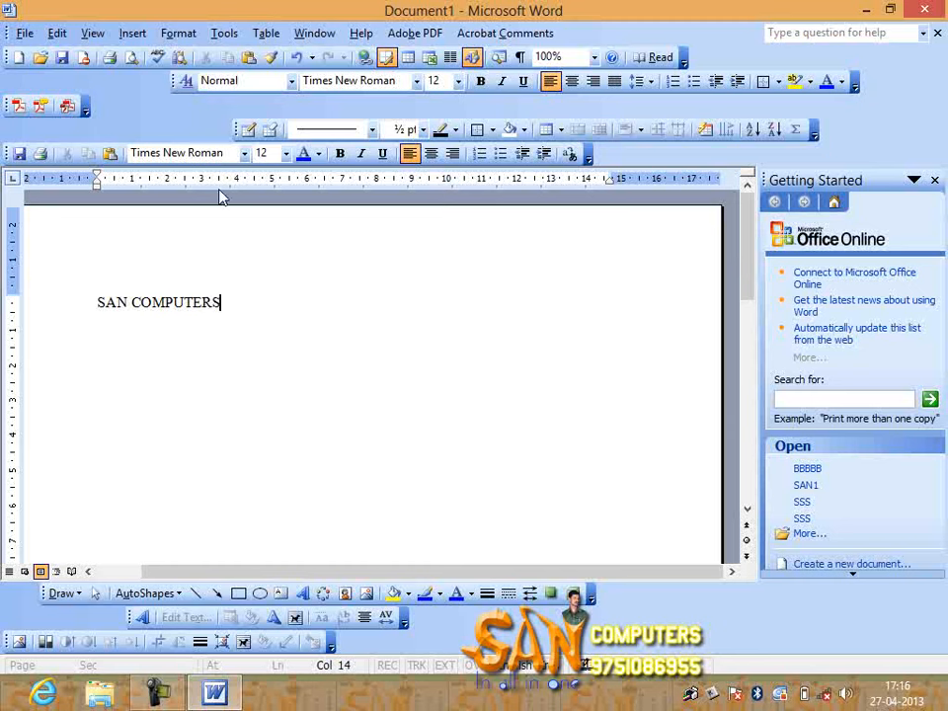
pyautogui.keyDown('ctrl'); pyautogui.scroll(5, 312, 329); pyautogui.keyUp('ctrl')
pyautogui.click(934, 179)
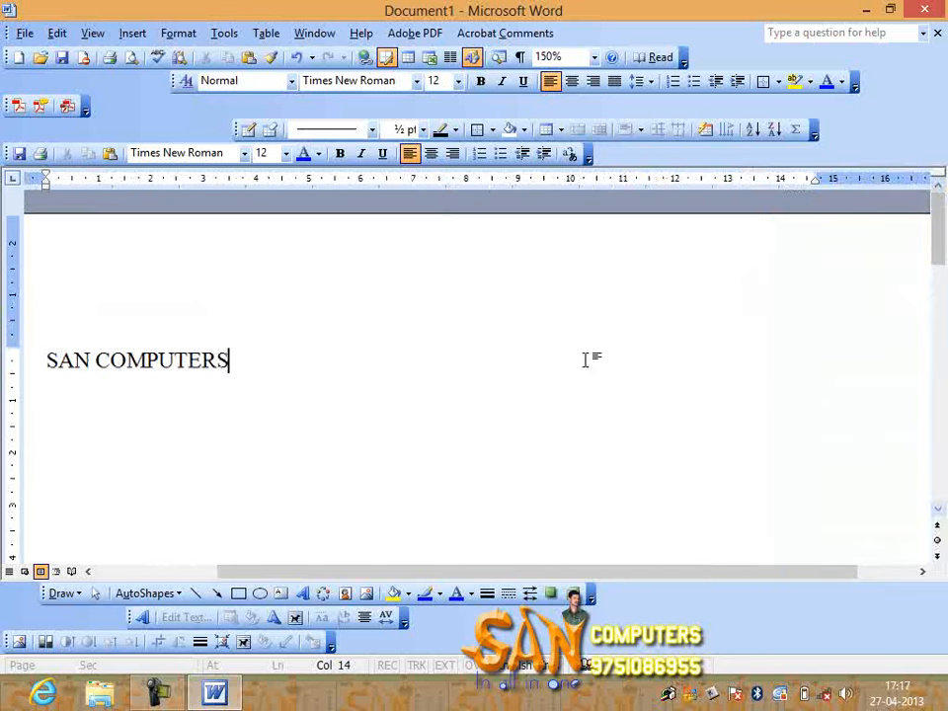
# Try to link the SAN COMPUTERS text to the Adobe folder in My Documents, and close the crashed program
pyautogui.moveTo(260, 365); pyautogui.dragTo(69, 367)
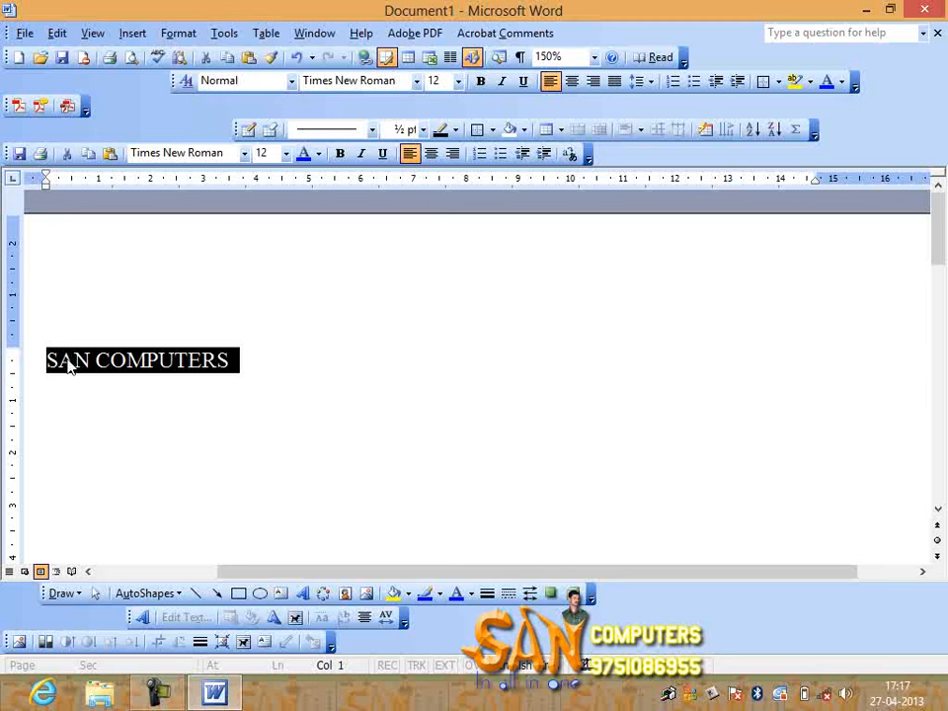
pyautogui.click(132, 32)
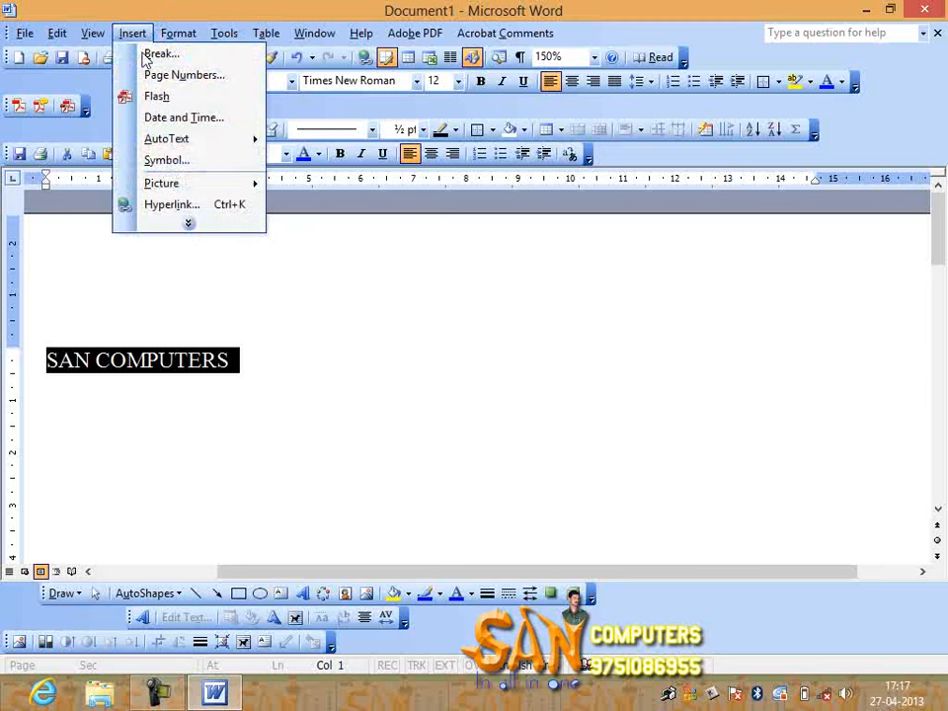
pyautogui.click(187, 205)
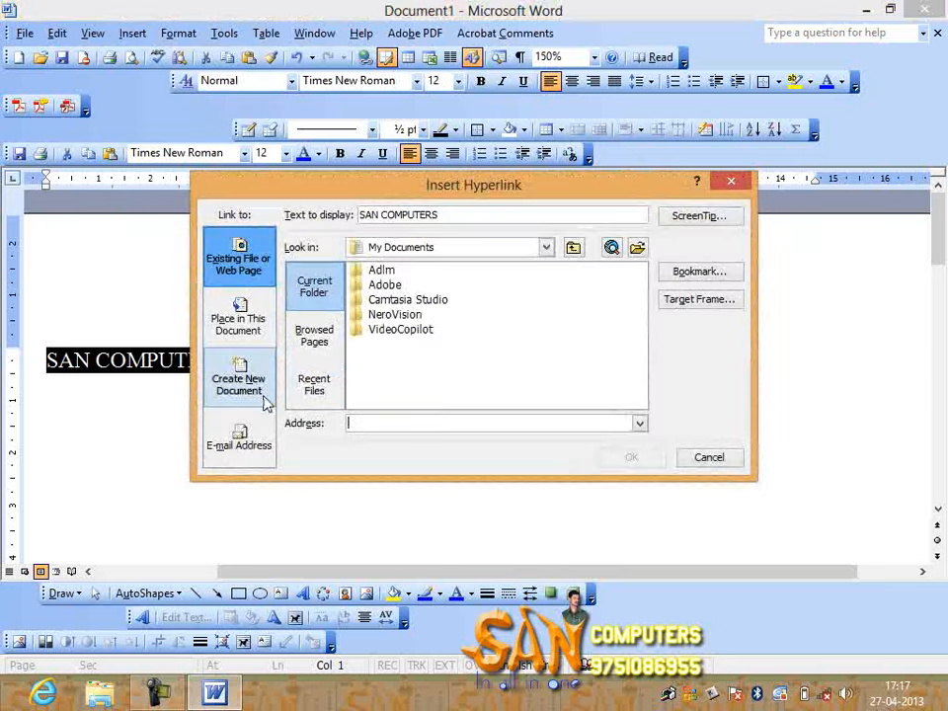
pyautogui.click(385, 285)
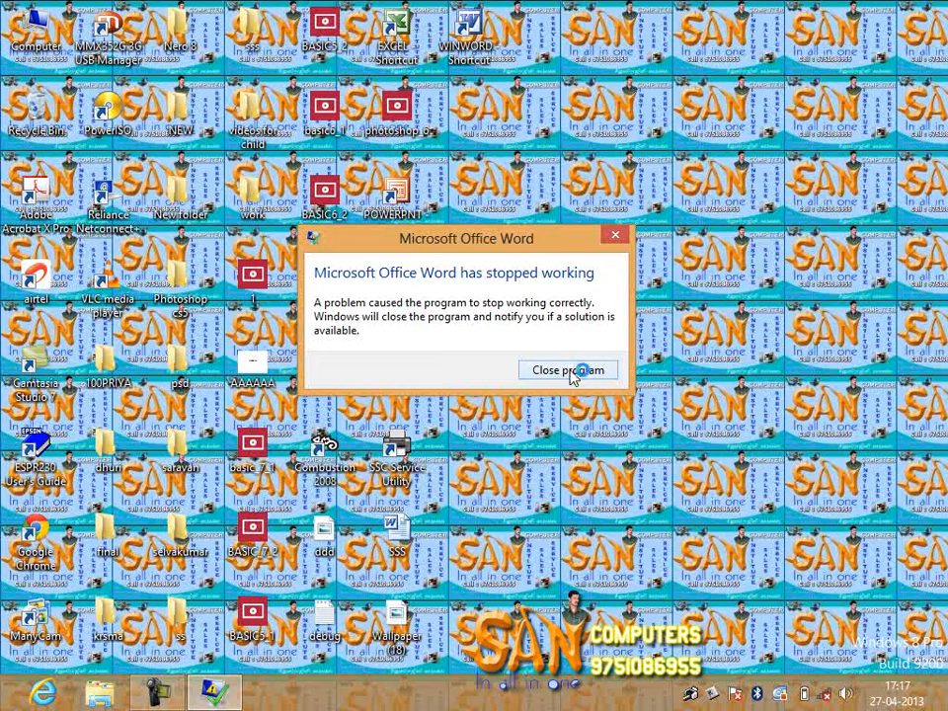
pyautogui.click(568, 371)
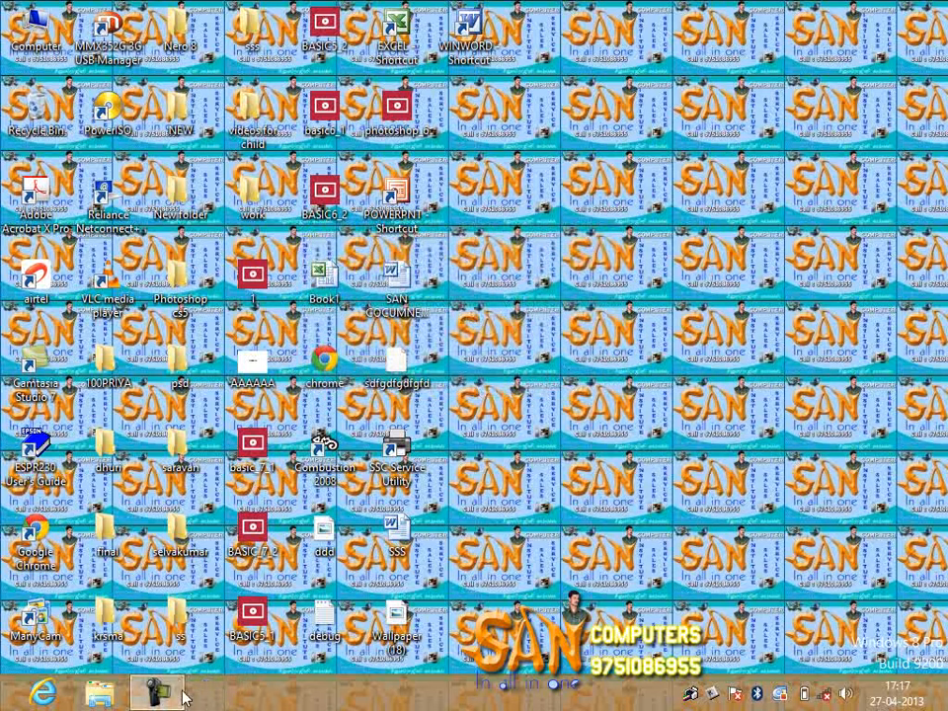
# Restart Word with the automatically saved changes to the normal template loaded, and close the Document Recovery pane
pyautogui.doubleClick(470, 29)
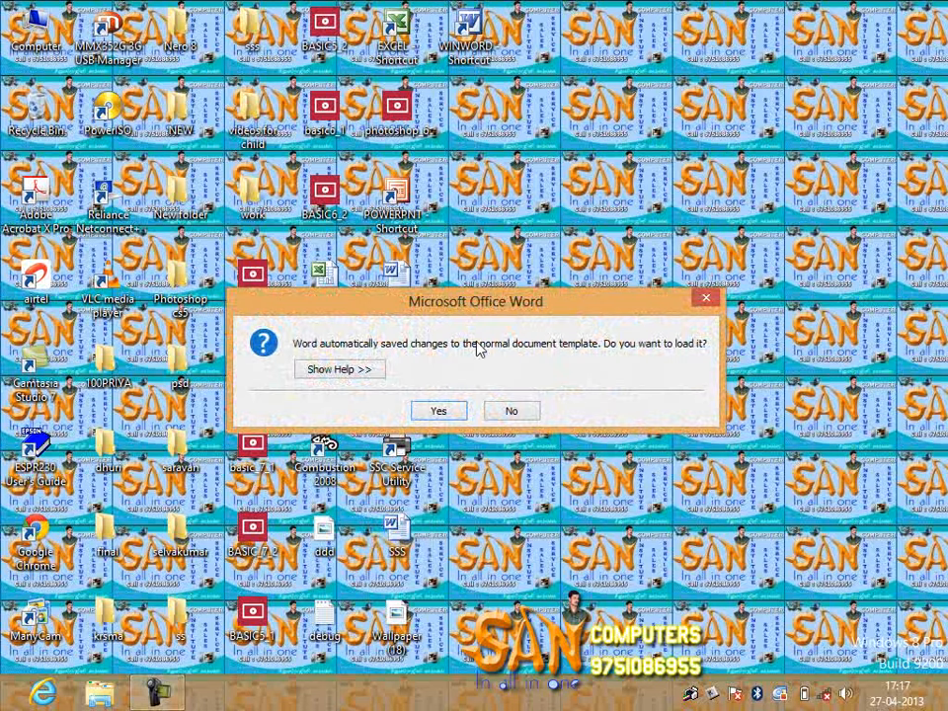
pyautogui.click(457, 411)
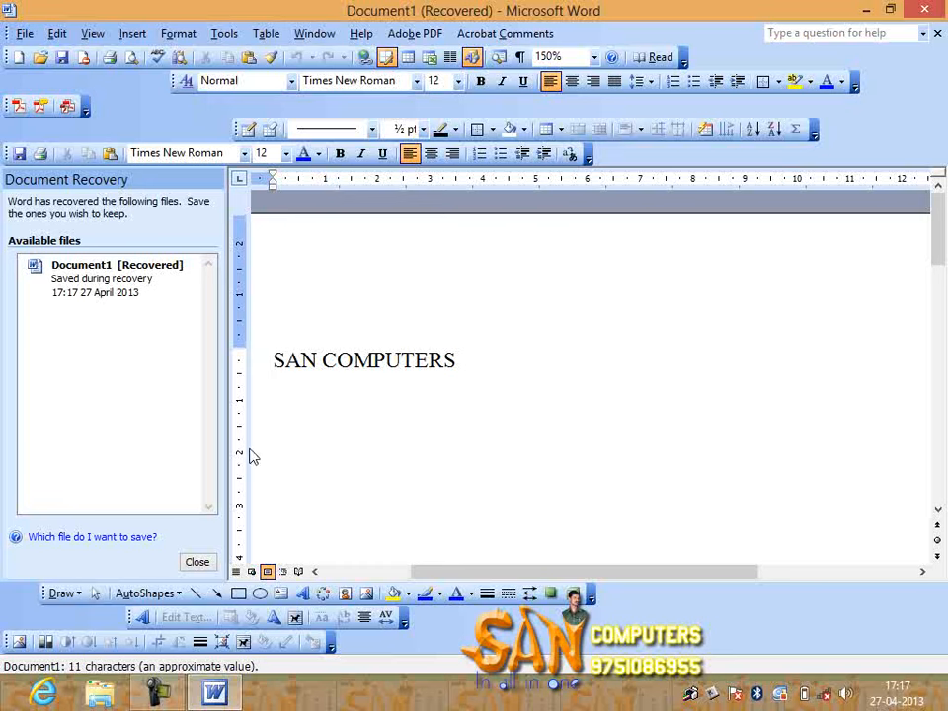
pyautogui.click(196, 562)
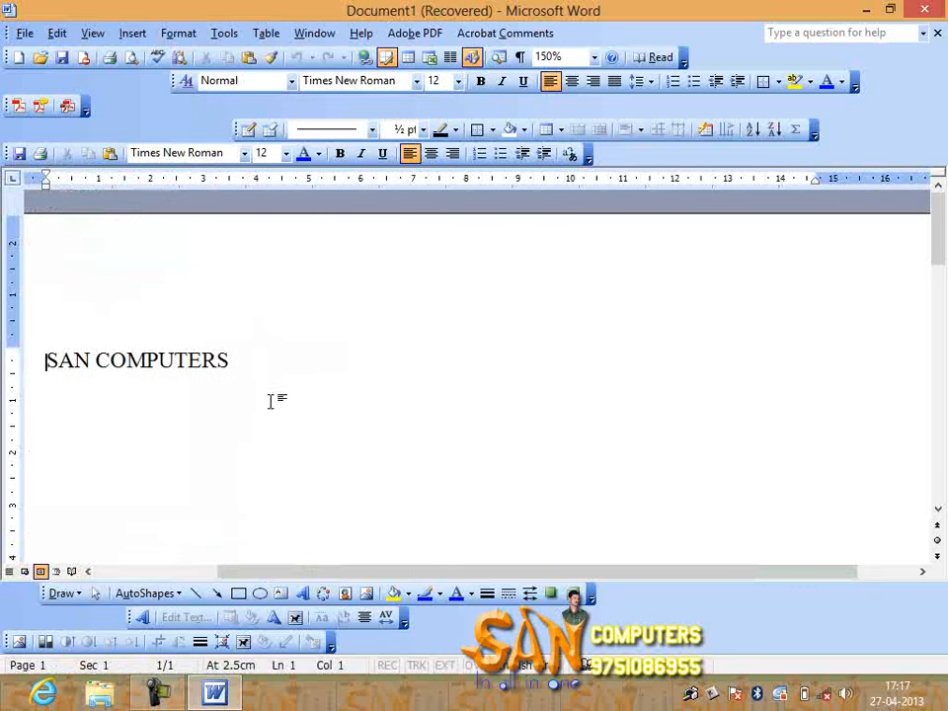
pyautogui.moveTo(79, 364); pyautogui.dragTo(250, 360)
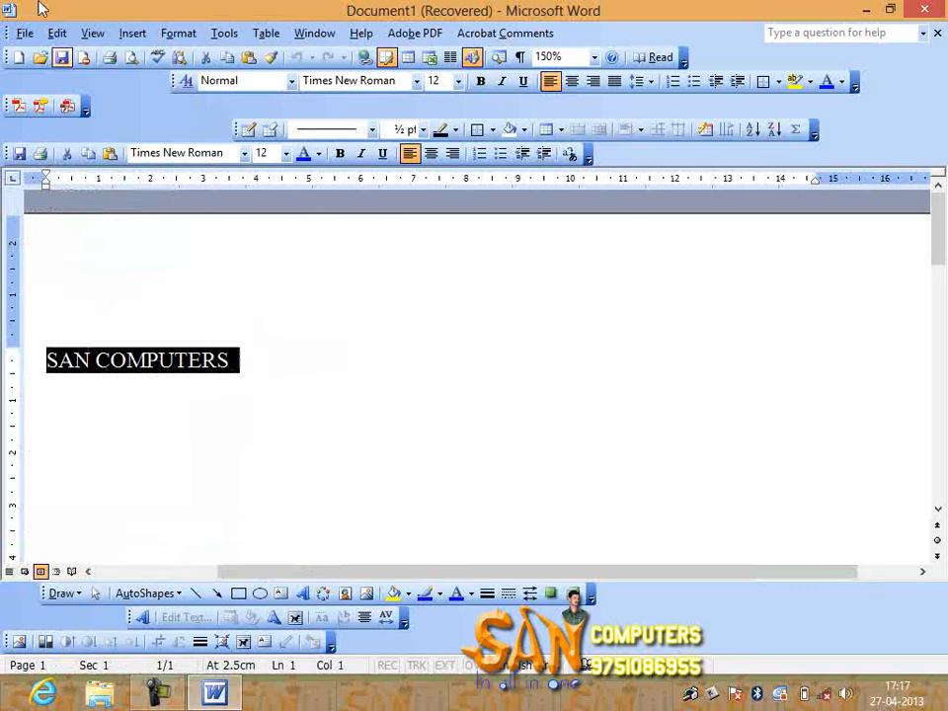
pyautogui.click(132, 35)
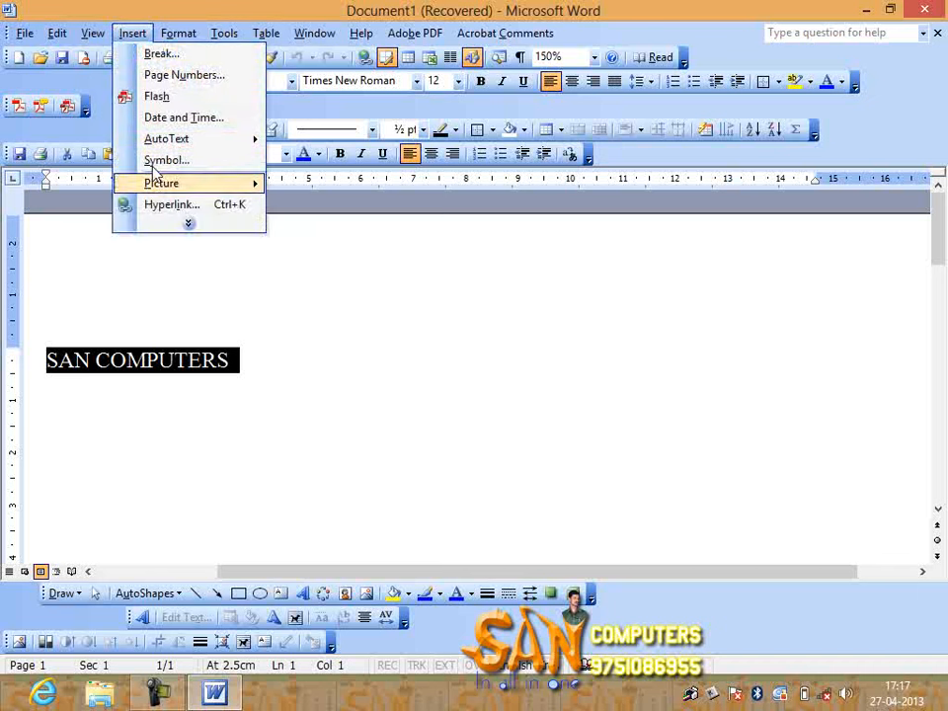
pyautogui.click(188, 224)
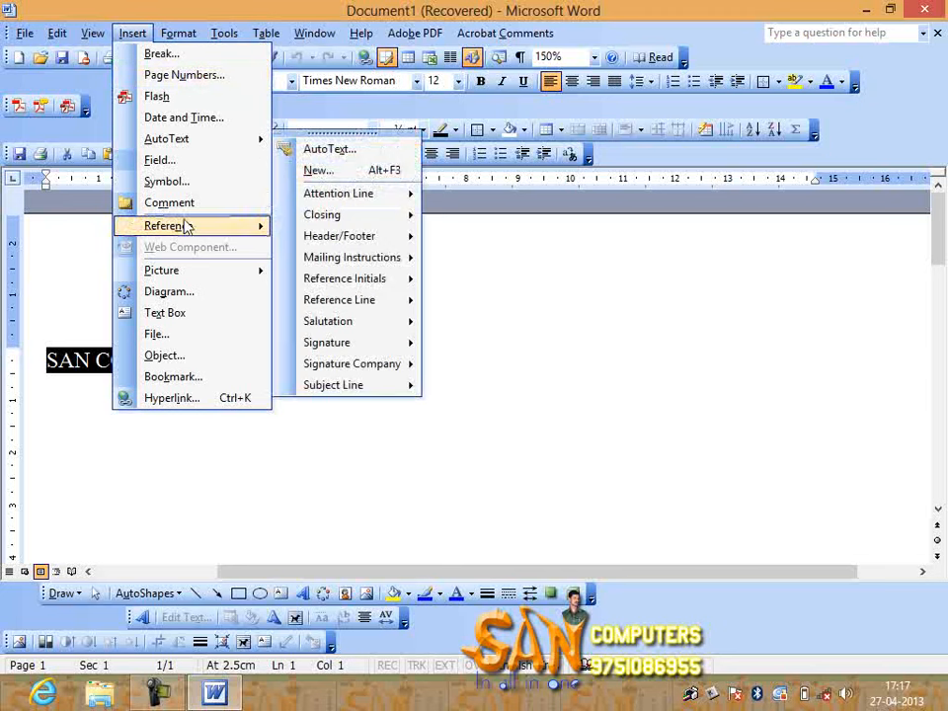
pyautogui.moveTo(190, 235)
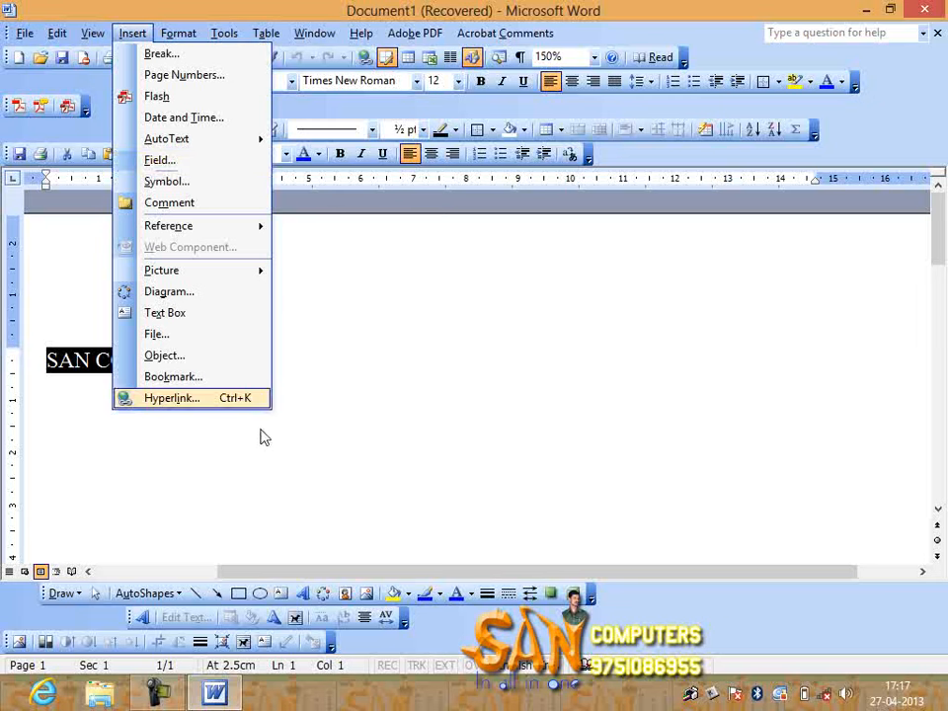
pyautogui.click(158, 694)
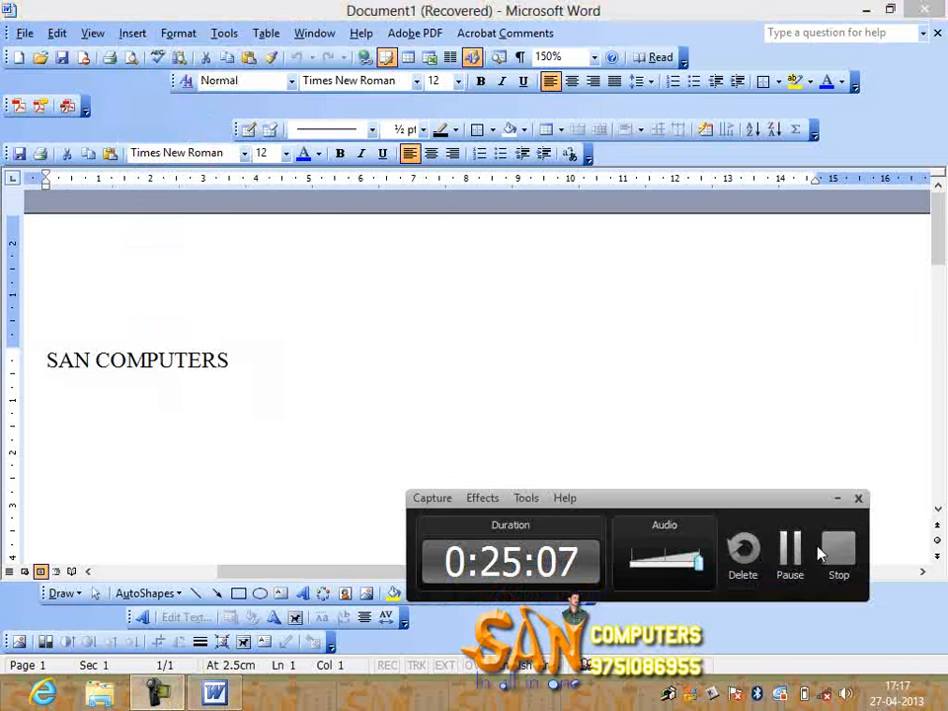